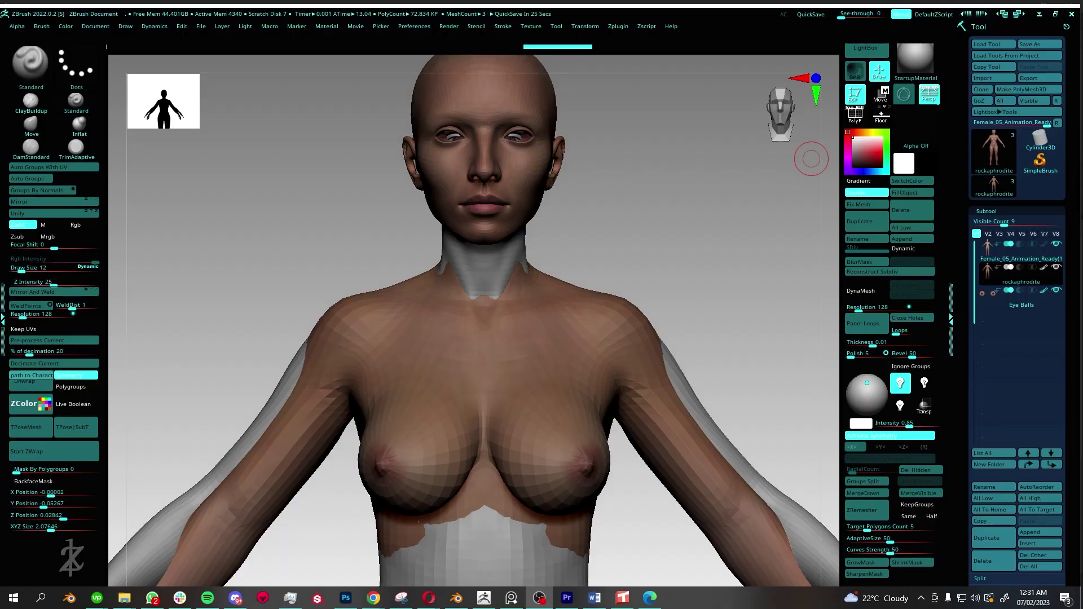
Launch ZWrap from Zplugin with the base mesh and female scan side by side.
{"action": "left_click", "coordinate": [619, 26]}
{"action": "left_click", "coordinate": [669, 361]}
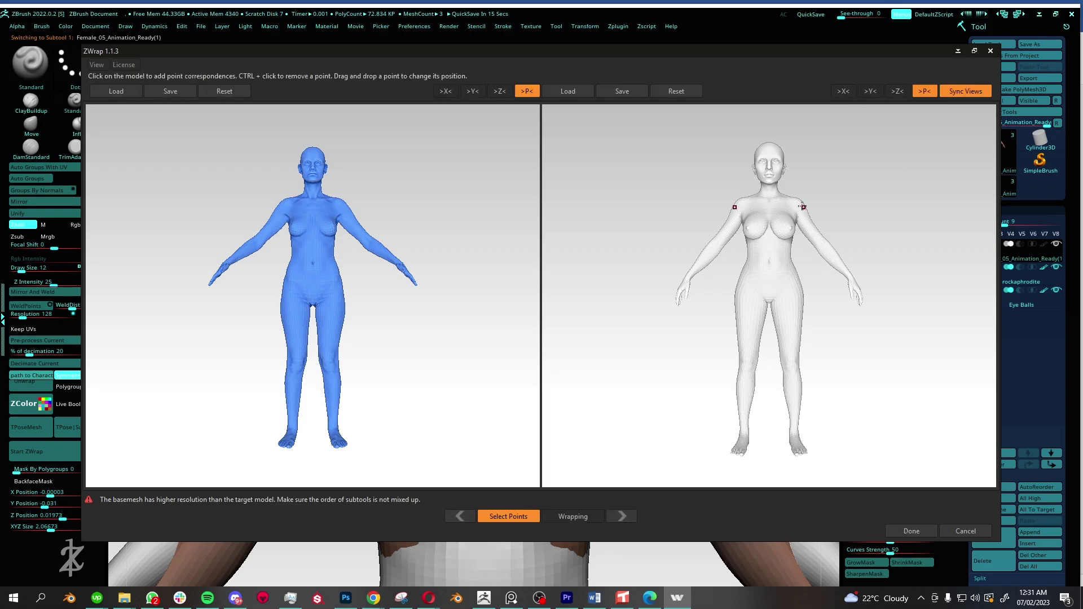
Place paired correspondence points on the upper lip and around the lips of both models.
{"action": "scroll", "coordinate": [778, 169], "scroll_direction": "up", "scroll_amount": 5}
{"action": "scroll", "coordinate": [790, 237], "scroll_direction": "up", "scroll_amount": 5}
{"action": "scroll", "coordinate": [891, 269], "scroll_direction": "up", "scroll_amount": 3}
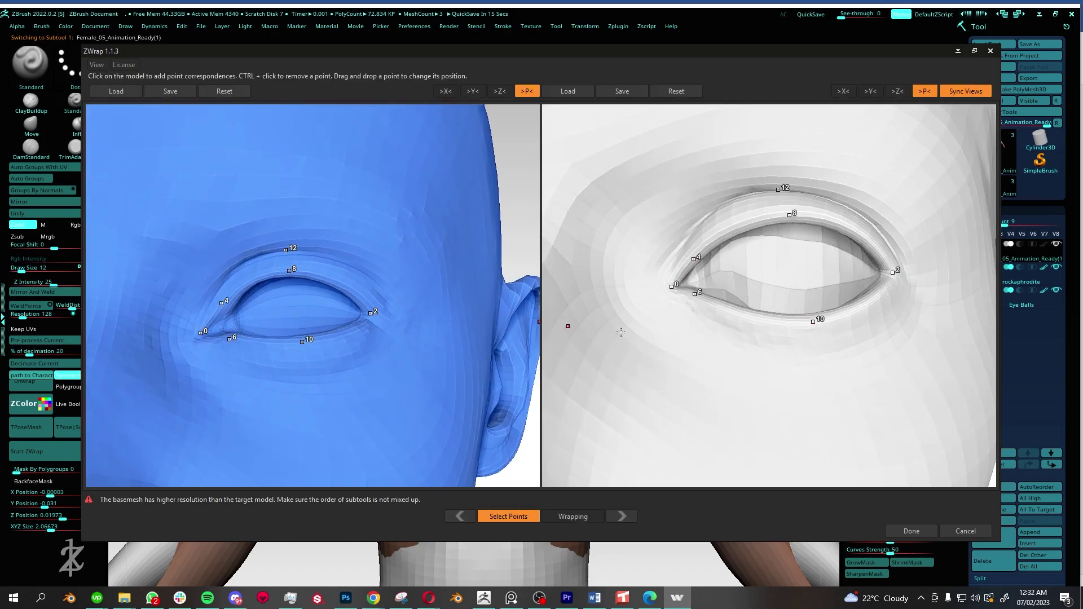
{"action": "scroll", "coordinate": [620, 333], "scroll_direction": "down", "scroll_amount": 5}
{"action": "left_click_drag", "start_coordinate": [757, 269], "coordinate": [395, 282]}
{"action": "scroll", "coordinate": [280, 274], "scroll_direction": "up", "scroll_amount": 4}
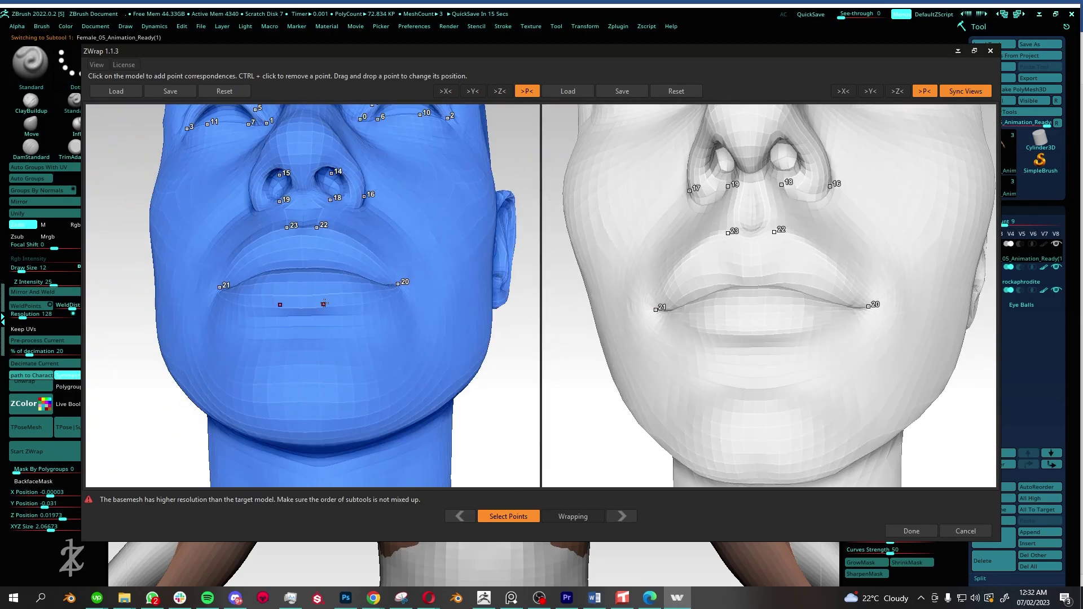
{"action": "left_click", "coordinate": [731, 284]}
{"action": "left_click", "coordinate": [777, 284]}
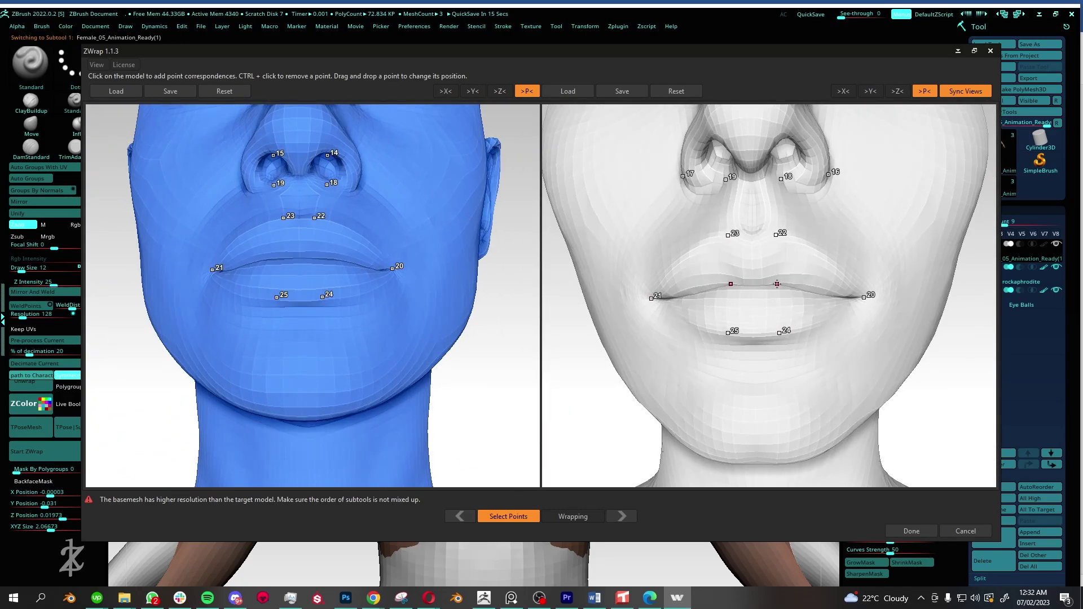
{"action": "left_click", "coordinate": [314, 254]}
Add matching ear points from a side profile, then view the head and neck from below.
{"action": "scroll", "coordinate": [314, 255], "scroll_direction": "down", "scroll_amount": 2}
{"action": "left_click_drag", "start_coordinate": [395, 282], "coordinate": [745, 331]}
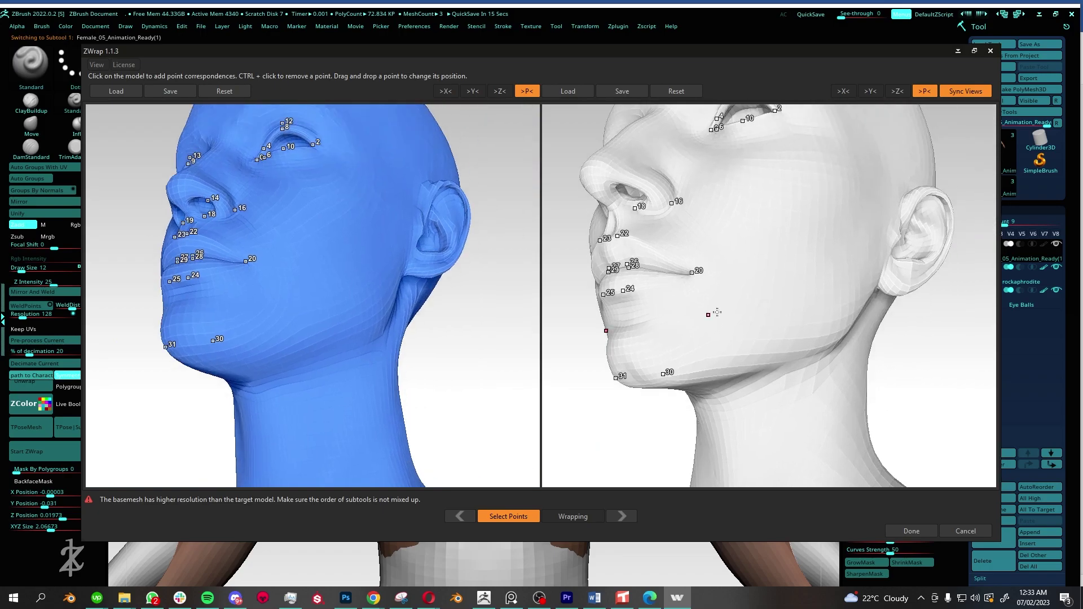
{"action": "scroll", "coordinate": [285, 315], "scroll_direction": "up", "scroll_amount": 5}
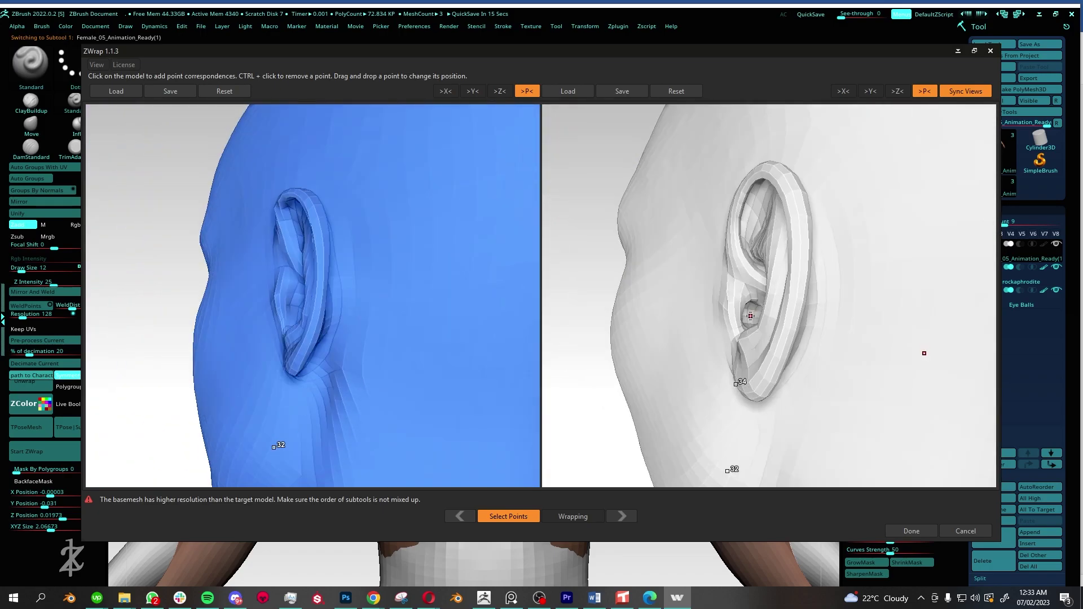
{"action": "left_click", "coordinate": [340, 269]}
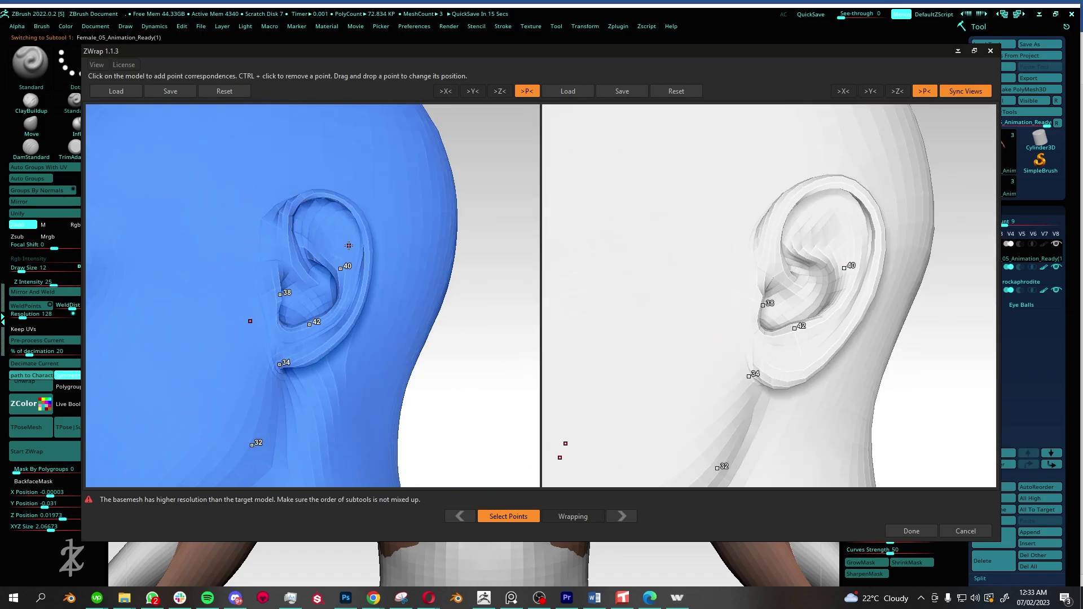
{"action": "scroll", "coordinate": [348, 246], "scroll_direction": "down", "scroll_amount": 2}
{"action": "left_click_drag", "start_coordinate": [349, 245], "coordinate": [865, 370]}
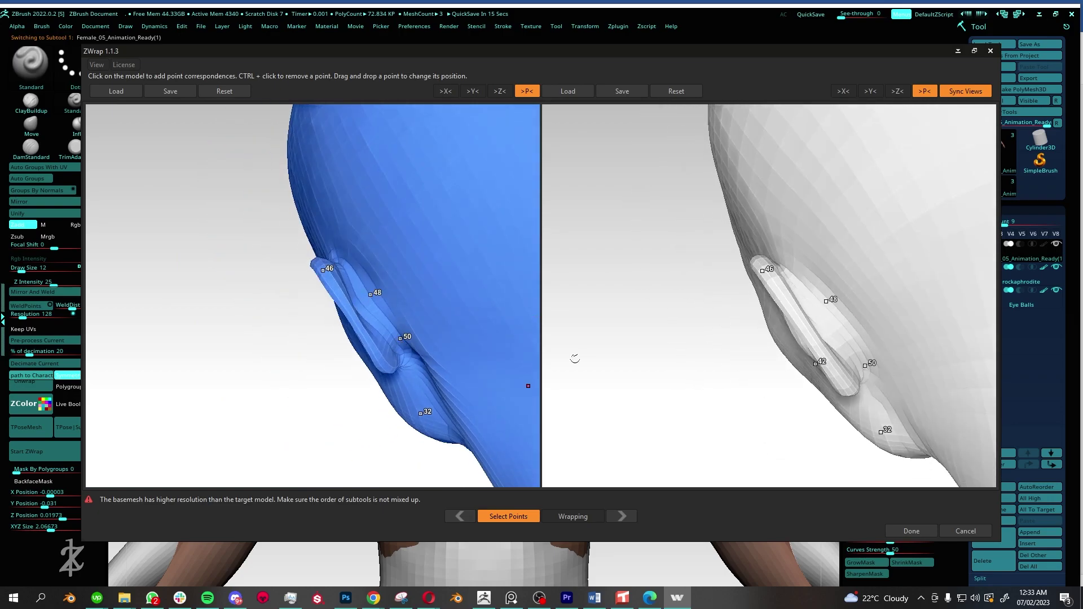
{"action": "scroll", "coordinate": [575, 359], "scroll_direction": "down", "scroll_amount": 3}
{"action": "left_click_drag", "start_coordinate": [575, 359], "coordinate": [823, 323]}
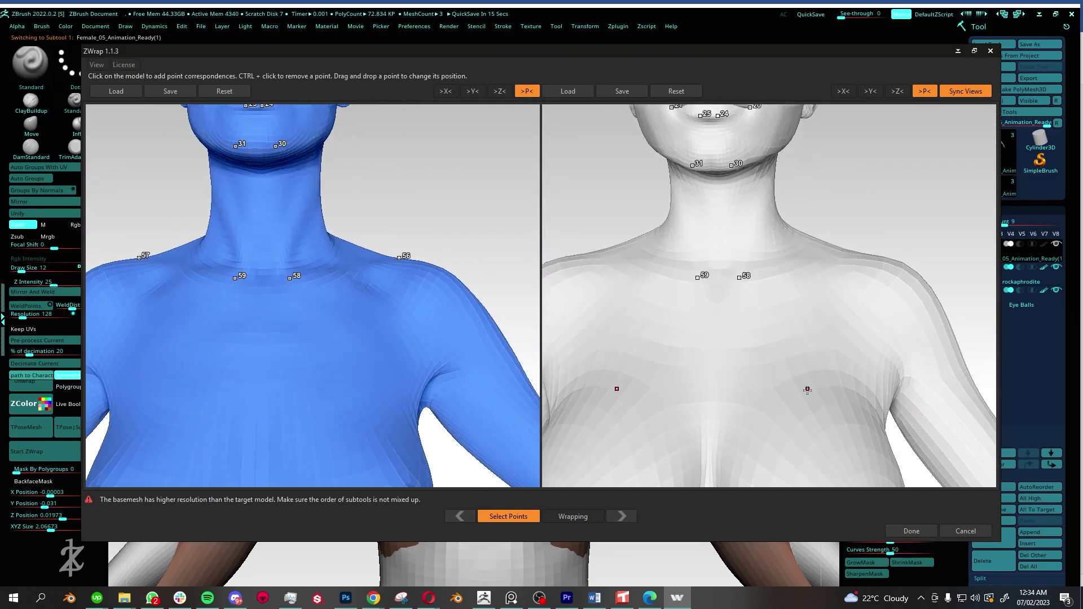
{"action": "scroll", "coordinate": [807, 390], "scroll_direction": "down", "scroll_amount": 2}
Pair correspondence points on the forearm and hand of both models.
{"action": "mouse_move", "coordinate": [807, 389]}
{"action": "left_mouse_down"}
{"action": "mouse_move", "coordinate": [870, 241]}
{"action": "mouse_move", "coordinate": [734, 282]}
{"action": "left_mouse_up"}
{"action": "scroll", "coordinate": [870, 241], "scroll_direction": "down", "scroll_amount": 3}
{"action": "scroll", "coordinate": [733, 282], "scroll_direction": "up", "scroll_amount": 3}
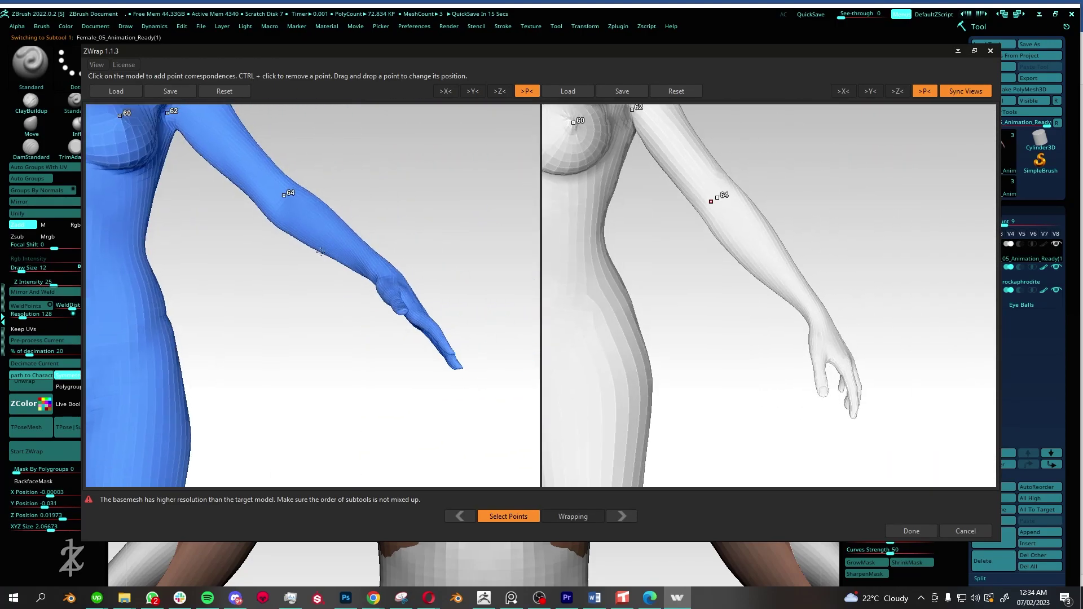
{"action": "scroll", "coordinate": [298, 288], "scroll_direction": "up", "scroll_amount": 2}
{"action": "left_click", "coordinate": [252, 313]}
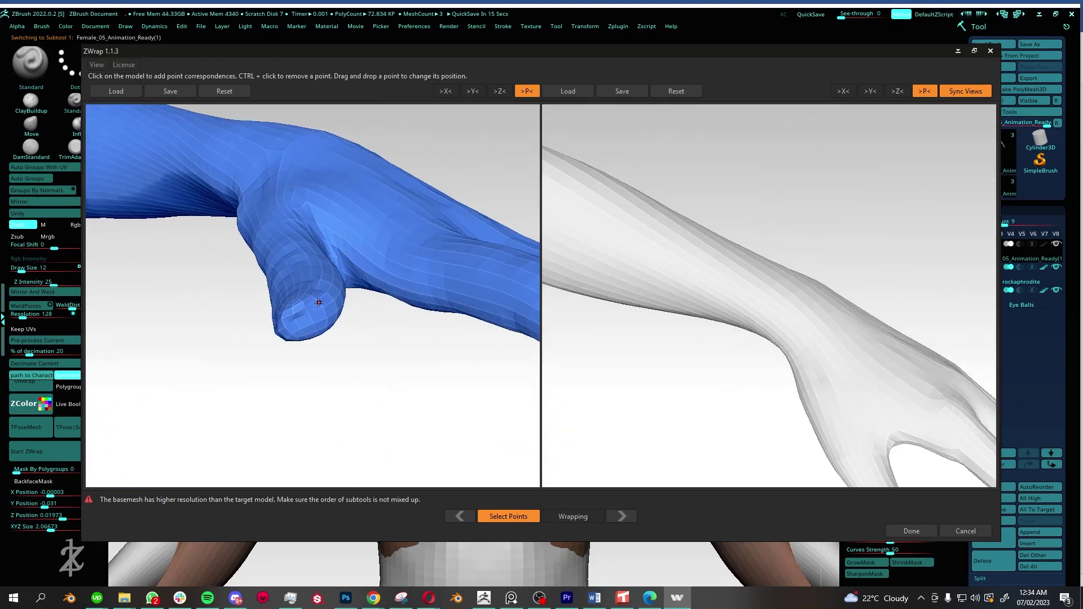
{"action": "left_click_drag", "start_coordinate": [361, 256], "coordinate": [721, 320]}
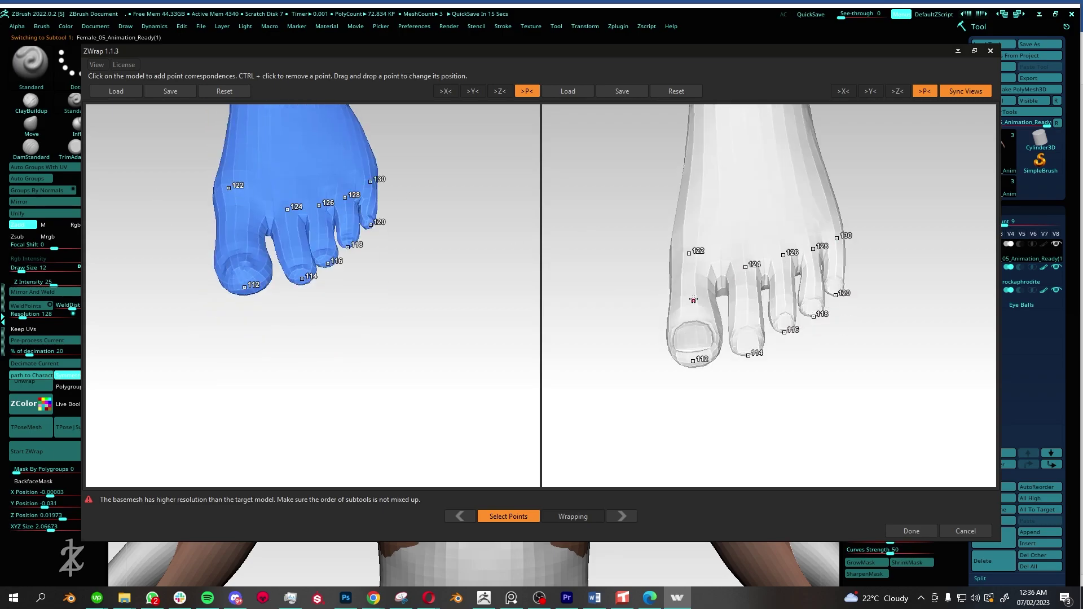
Pair points on the lower legs and behind the knees.
{"action": "scroll", "coordinate": [334, 234], "scroll_direction": "down", "scroll_amount": 3}
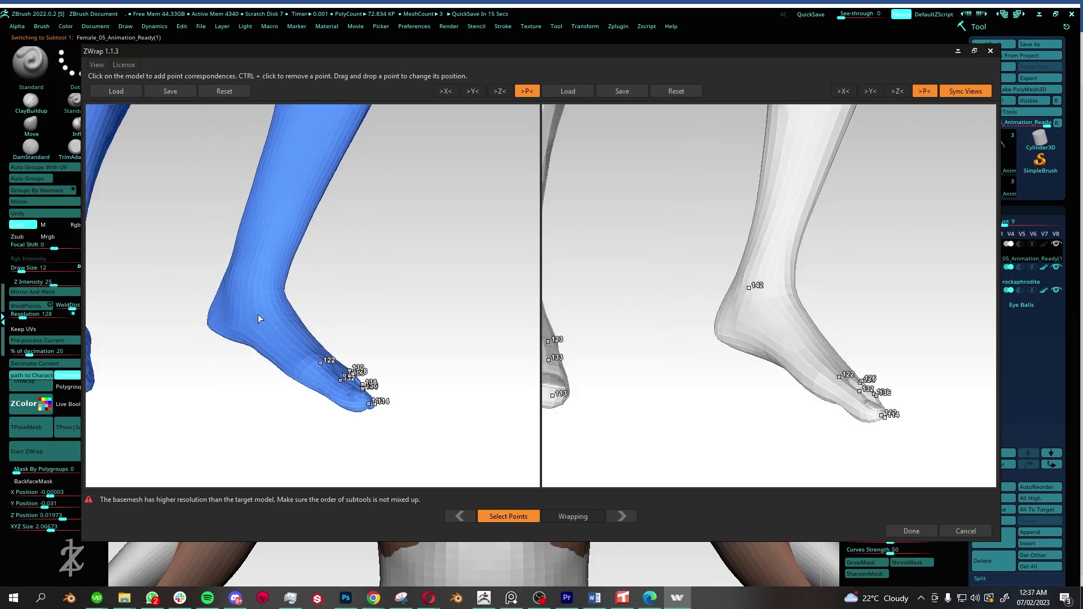
{"action": "left_click_drag", "start_coordinate": [258, 314], "coordinate": [242, 267]}
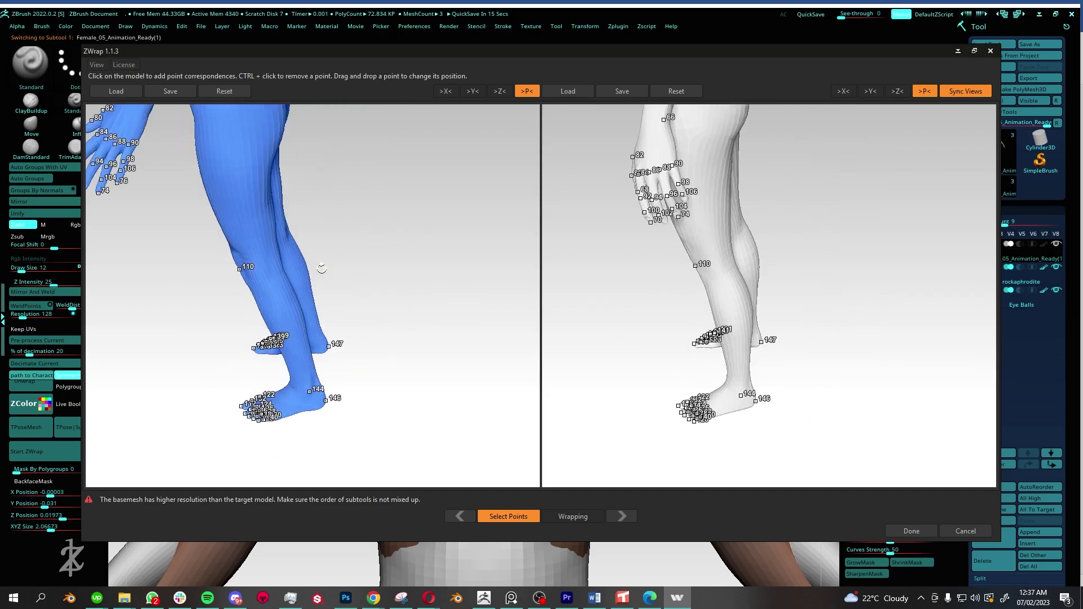
{"action": "left_click_drag", "start_coordinate": [657, 310], "coordinate": [346, 307]}
{"action": "scroll", "coordinate": [346, 307], "scroll_direction": "up", "scroll_amount": 3}
{"action": "left_click", "coordinate": [757, 314]}
{"action": "scroll", "coordinate": [338, 259], "scroll_direction": "down", "scroll_amount": 3}
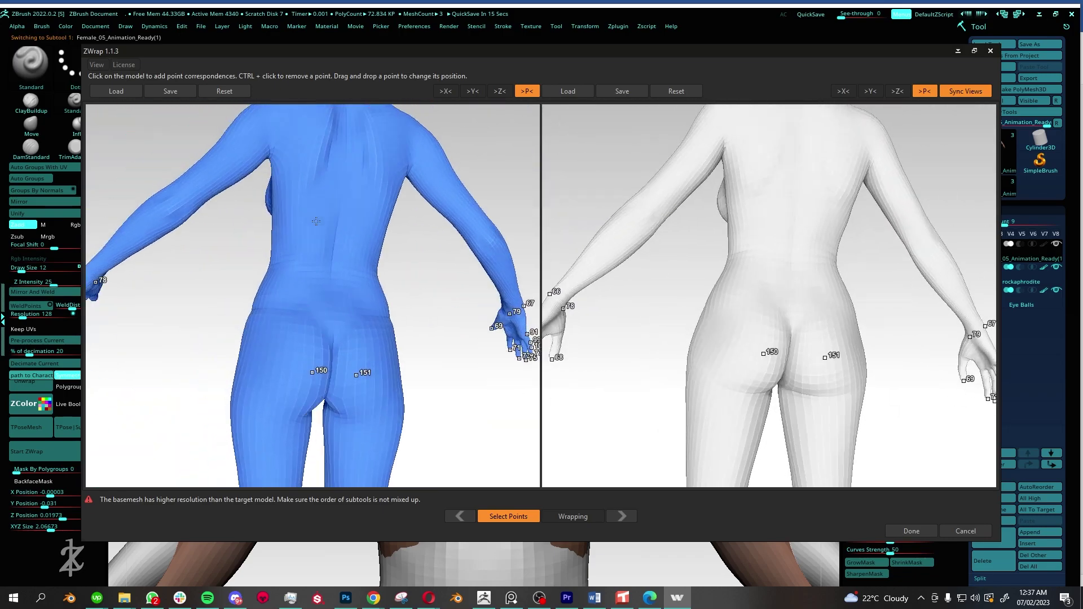
Check the front and back of the body, then bring up the save dialog for the points.
{"action": "left_click_drag", "start_coordinate": [339, 259], "coordinate": [342, 305]}
{"action": "scroll", "coordinate": [342, 305], "scroll_direction": "up", "scroll_amount": 3}
{"action": "scroll", "coordinate": [813, 288], "scroll_direction": "down", "scroll_amount": 3}
{"action": "mouse_move", "coordinate": [813, 287]}
{"action": "left_mouse_down"}
{"action": "mouse_move", "coordinate": [313, 267]}
{"action": "mouse_move", "coordinate": [392, 244]}
{"action": "left_mouse_up"}
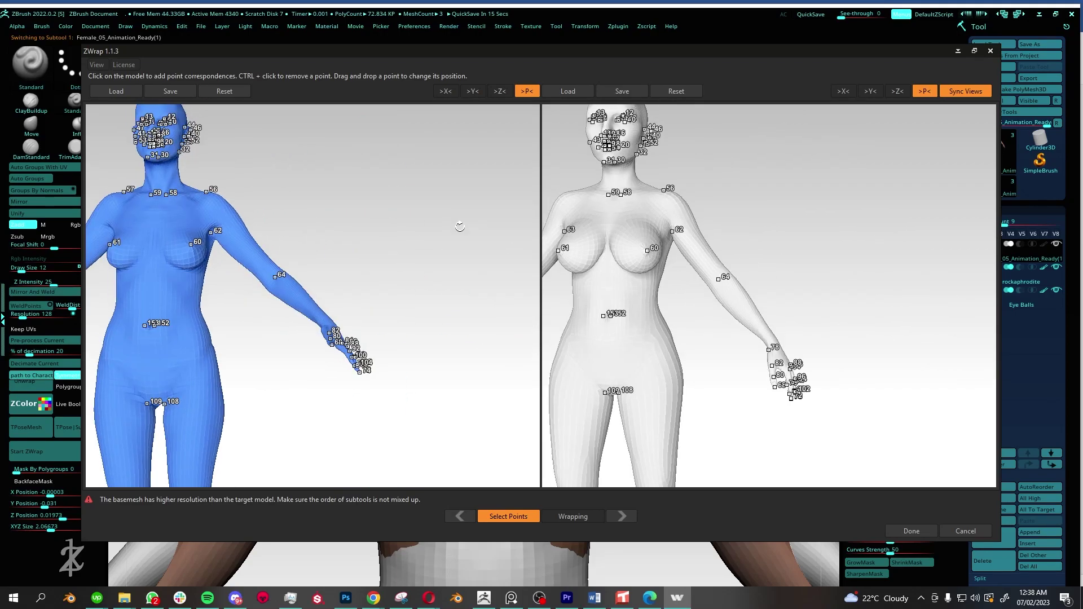
{"action": "scroll", "coordinate": [460, 227], "scroll_direction": "up", "scroll_amount": 2}
{"action": "left_click", "coordinate": [170, 90]}
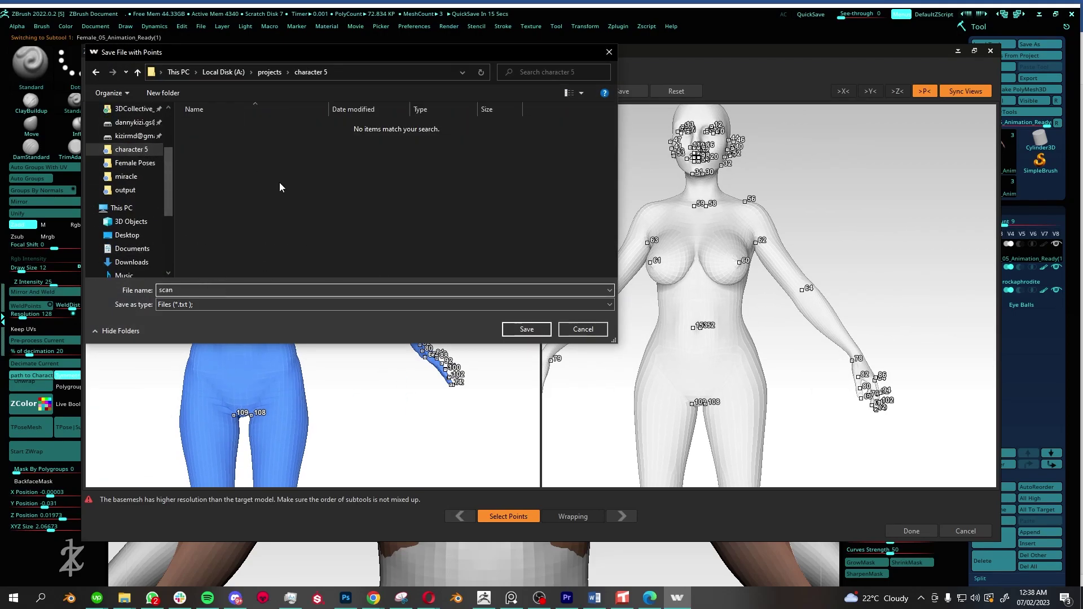
Save the points file as scan, close ZWrap, and drop all subtools to lowest subdivision.
{"action": "left_click", "coordinate": [526, 329]}
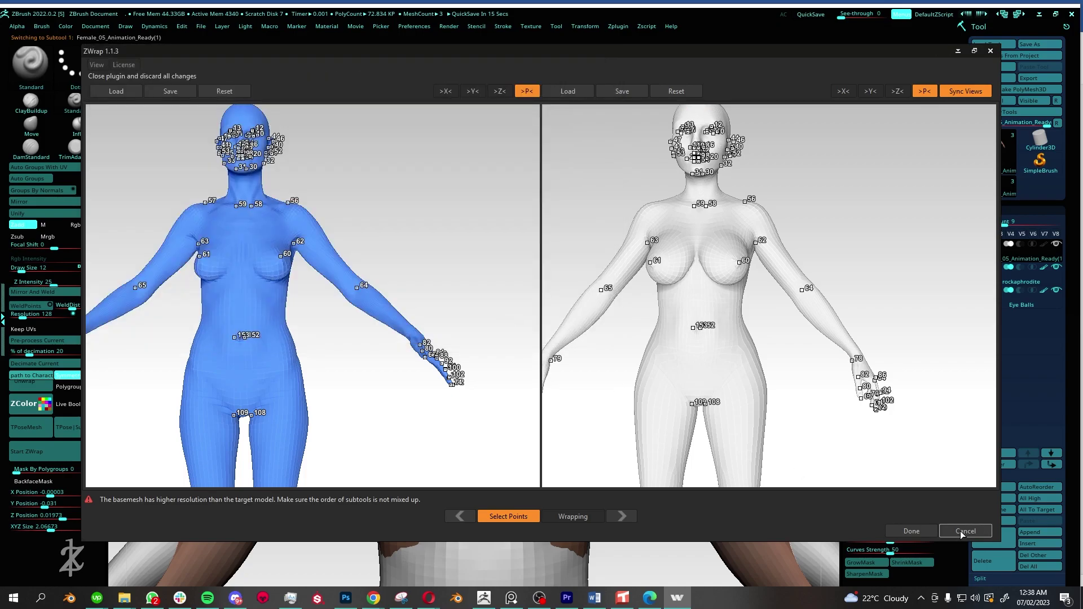
{"action": "left_click", "coordinate": [965, 531]}
{"action": "mouse_move", "coordinate": [755, 277]}
{"action": "left_mouse_down"}
{"action": "mouse_move", "coordinate": [632, 243]}
{"action": "mouse_move", "coordinate": [751, 249]}
{"action": "left_mouse_up"}
{"action": "left_click", "coordinate": [905, 231]}
{"action": "left_click_drag", "start_coordinate": [525, 286], "coordinate": [808, 301]}
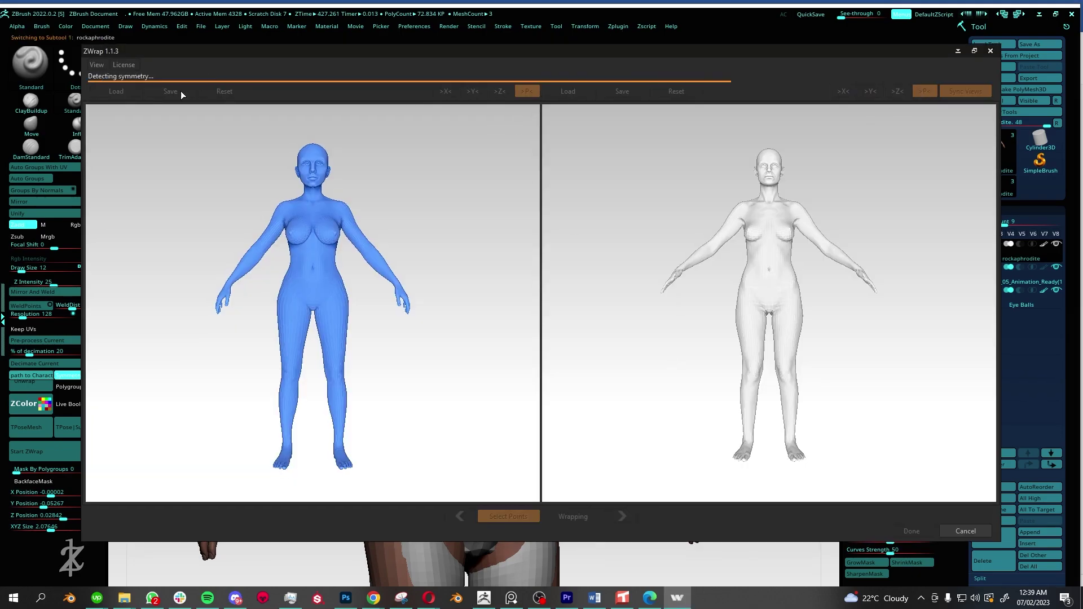
Load the saved scan points onto both models and advance ZWrap to the wrapping stage.
{"action": "left_click", "coordinate": [115, 91]}
{"action": "double_click", "coordinate": [191, 121]}
{"action": "left_click", "coordinate": [567, 91]}
{"action": "double_click", "coordinate": [192, 138]}
{"action": "mouse_move", "coordinate": [818, 290]}
{"action": "left_mouse_down"}
{"action": "mouse_move", "coordinate": [640, 290]}
{"action": "mouse_move", "coordinate": [768, 299]}
{"action": "left_mouse_up"}
{"action": "left_click_drag", "start_coordinate": [597, 424], "coordinate": [719, 250]}
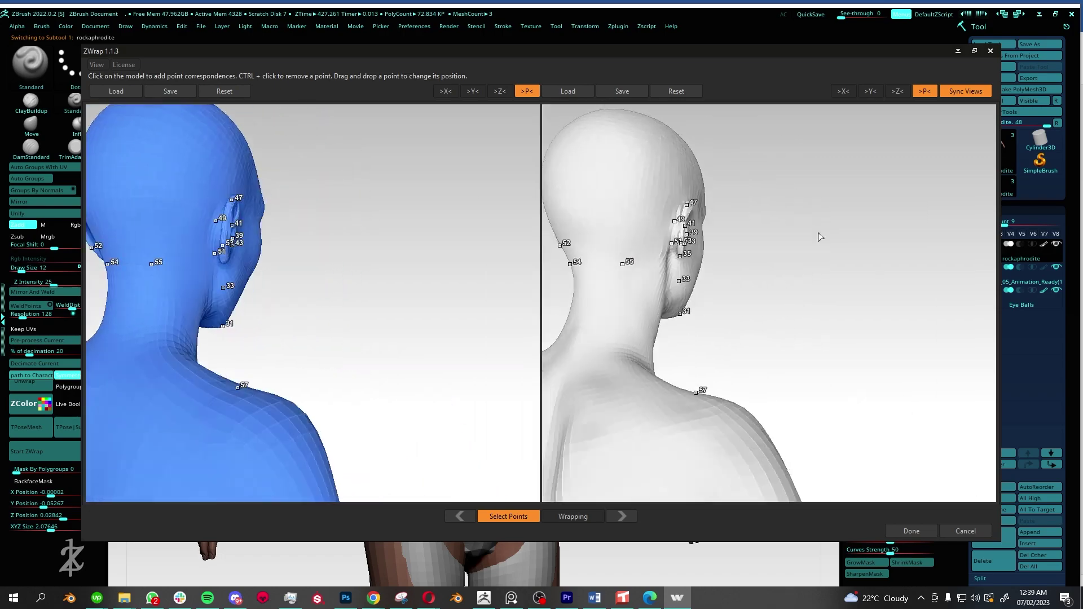
{"action": "left_click", "coordinate": [573, 516]}
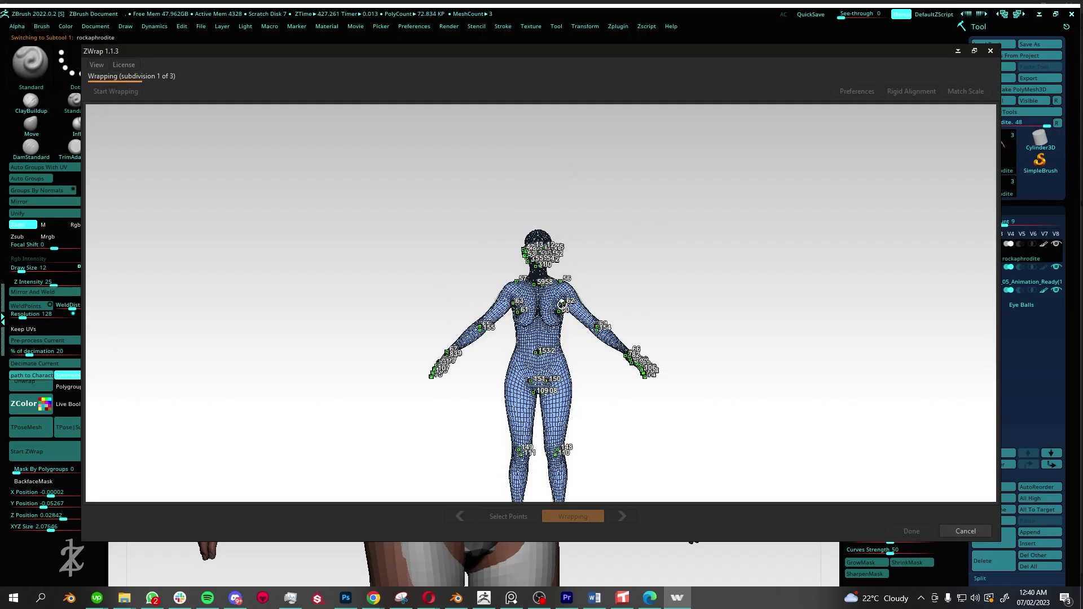
Orbit around the torso to watch the wrap progress through its subdivisions.
{"action": "scroll", "coordinate": [562, 305], "scroll_direction": "up", "scroll_amount": 5}
{"action": "mouse_move", "coordinate": [519, 350]}
{"action": "left_mouse_down"}
{"action": "mouse_move", "coordinate": [536, 263]}
{"action": "mouse_move", "coordinate": [624, 341]}
{"action": "left_mouse_up"}
{"action": "scroll", "coordinate": [543, 267], "scroll_direction": "down", "scroll_amount": 5}
{"action": "scroll", "coordinate": [624, 340], "scroll_direction": "down", "scroll_amount": 3}
{"action": "scroll", "coordinate": [542, 304], "scroll_direction": "up", "scroll_amount": 5}
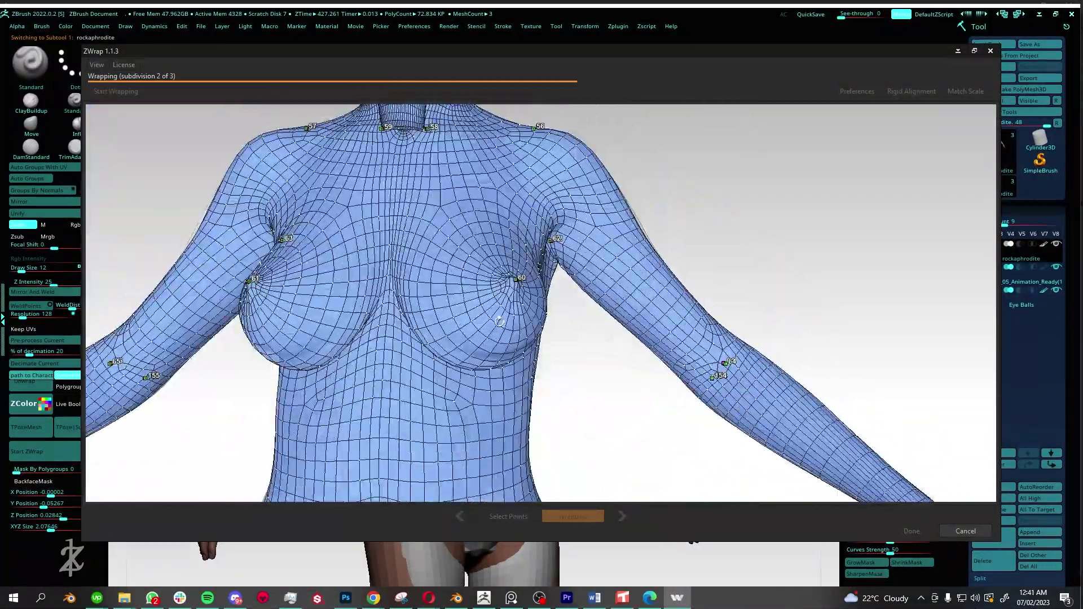
{"action": "left_click_drag", "start_coordinate": [541, 305], "coordinate": [456, 309]}
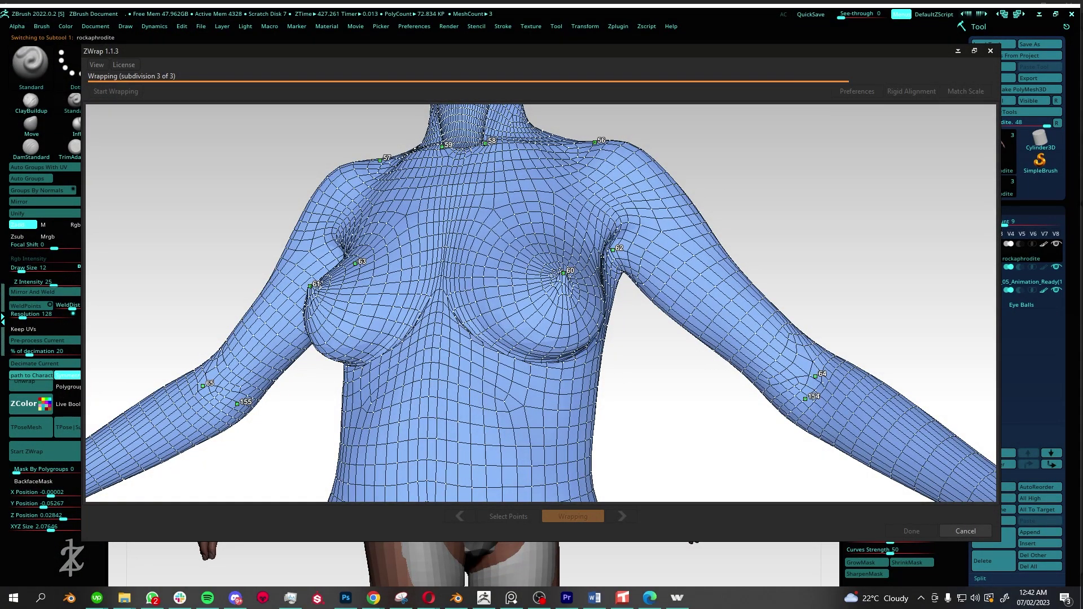
Inspect the wrapped hand, feet and head, then accept the wrap with Done.
{"action": "scroll", "coordinate": [754, 311], "scroll_direction": "down", "scroll_amount": 3}
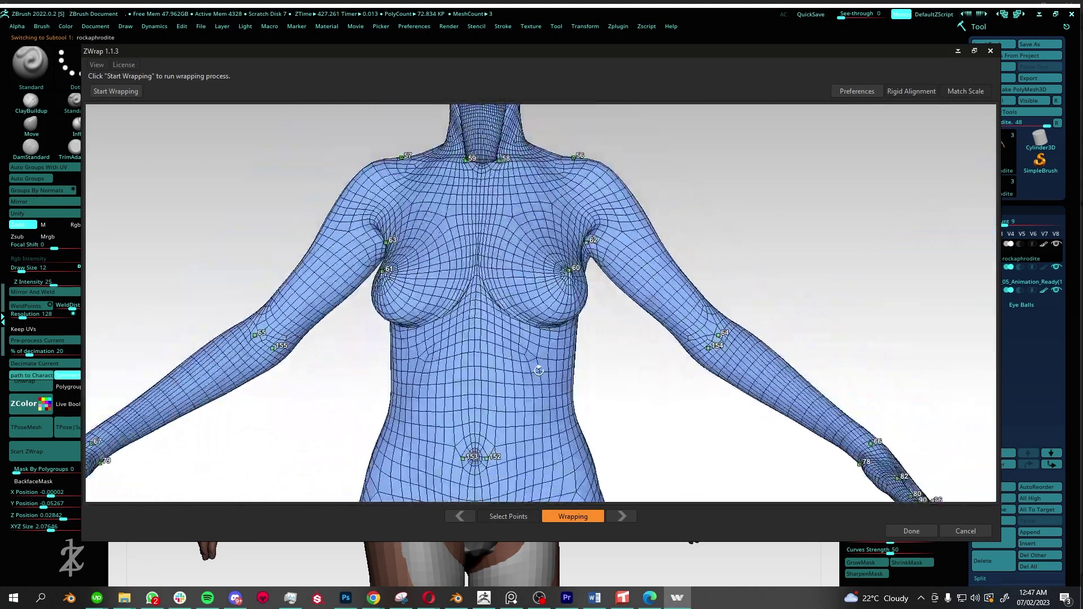
{"action": "left_click_drag", "start_coordinate": [754, 311], "coordinate": [485, 242]}
{"action": "scroll", "coordinate": [486, 242], "scroll_direction": "up", "scroll_amount": 5}
{"action": "middle_click_drag", "start_coordinate": [485, 243], "coordinate": [431, 237]}
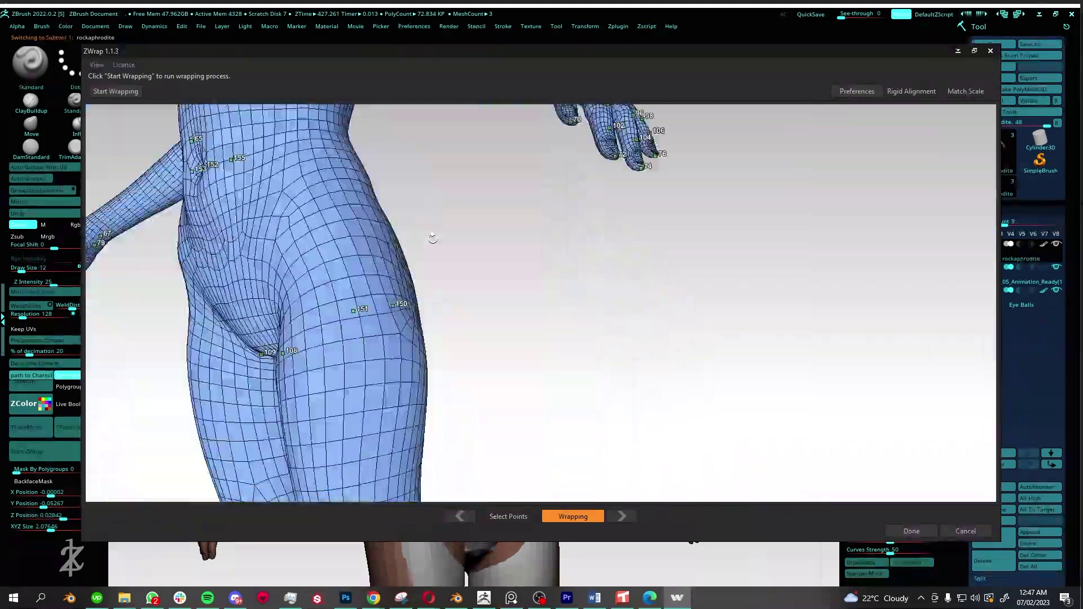
{"action": "mouse_move", "coordinate": [430, 236]}
{"action": "left_mouse_down"}
{"action": "mouse_move", "coordinate": [529, 306]}
{"action": "mouse_move", "coordinate": [507, 339]}
{"action": "mouse_move", "coordinate": [615, 312]}
{"action": "left_mouse_up"}
{"action": "scroll", "coordinate": [529, 306], "scroll_direction": "down", "scroll_amount": 3}
{"action": "scroll", "coordinate": [507, 339], "scroll_direction": "up", "scroll_amount": 3}
{"action": "scroll", "coordinate": [679, 273], "scroll_direction": "up", "scroll_amount": 2}
{"action": "left_click_drag", "start_coordinate": [679, 273], "coordinate": [620, 339]}
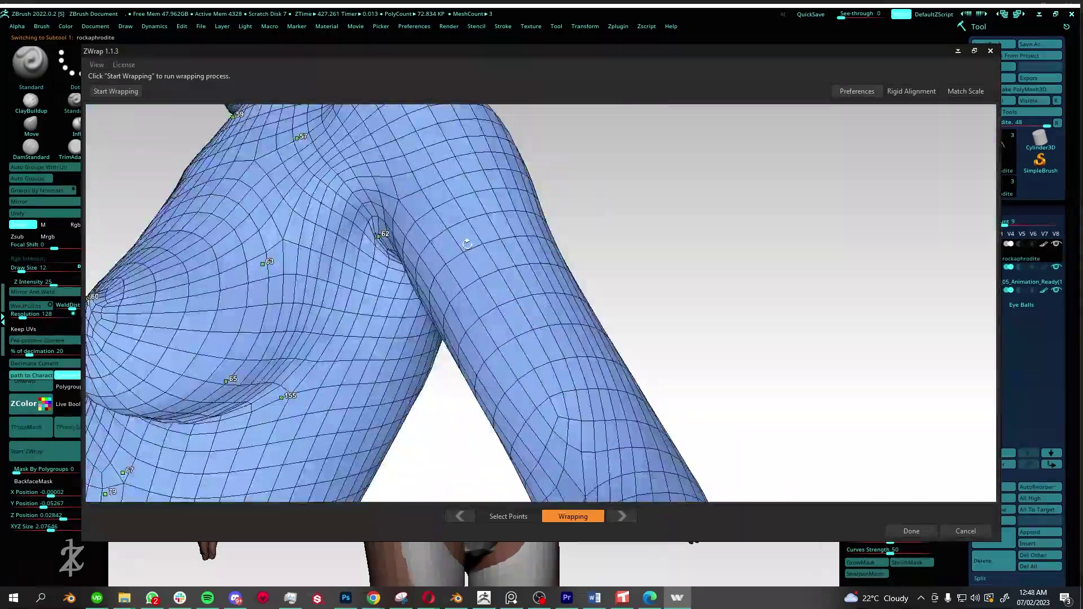
{"action": "left_click", "coordinate": [911, 530]}
Select the rockaphrodite subtool, enable rectangle selection, and orbit from the neck back to front view.
{"action": "left_click", "coordinate": [1051, 256]}
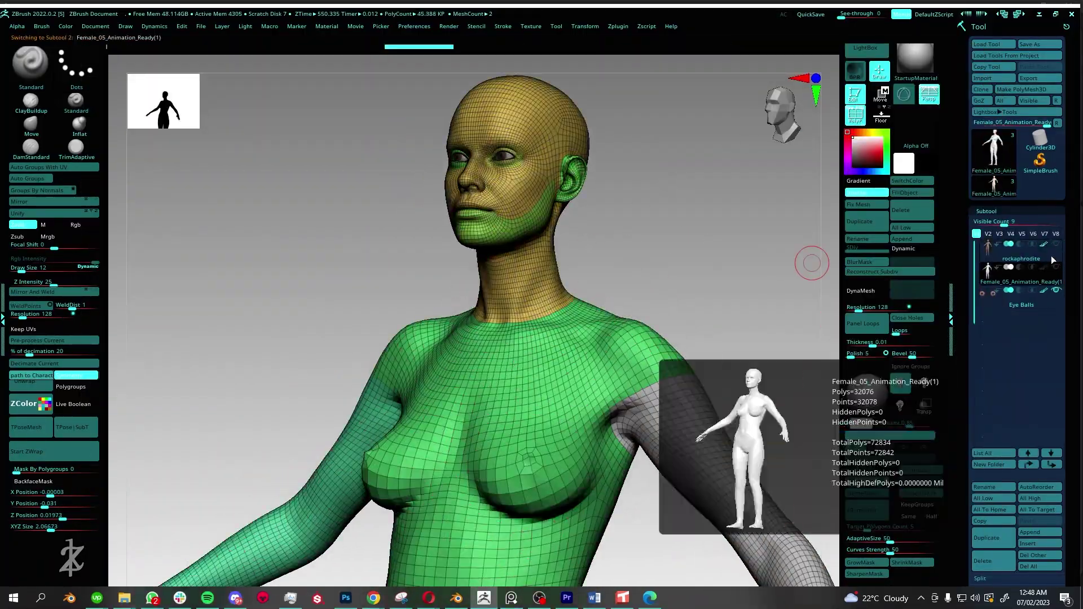
{"action": "key", "text": "shift+f"}
{"action": "left_click_drag", "start_coordinate": [283, 339], "coordinate": [509, 370]}
{"action": "scroll", "coordinate": [510, 370], "scroll_direction": "down", "scroll_amount": 5}
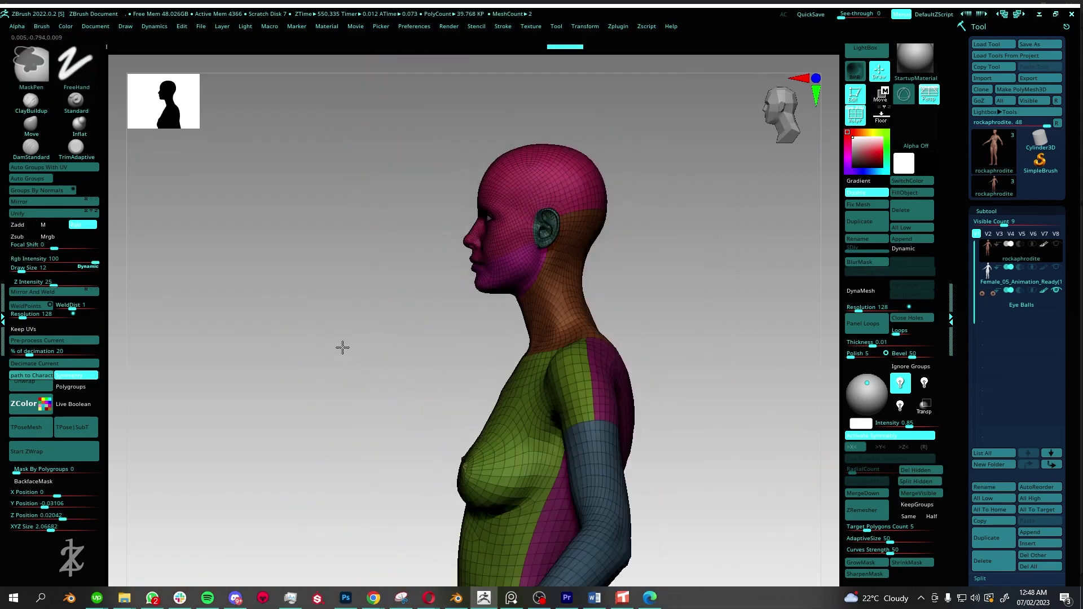
{"action": "scroll", "coordinate": [341, 346], "scroll_direction": "down", "scroll_amount": 3}
{"action": "left_click_drag", "start_coordinate": [341, 345], "coordinate": [487, 226]}
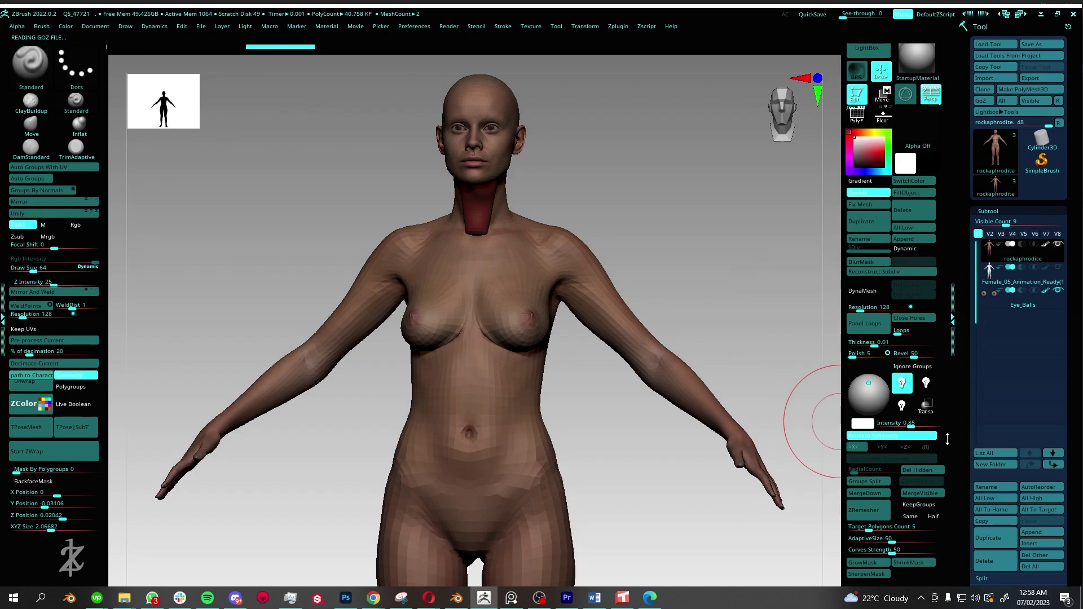
Delete the hidden mesh parts and show the neck's polygroups from a side view.
{"action": "left_click", "coordinate": [926, 469]}
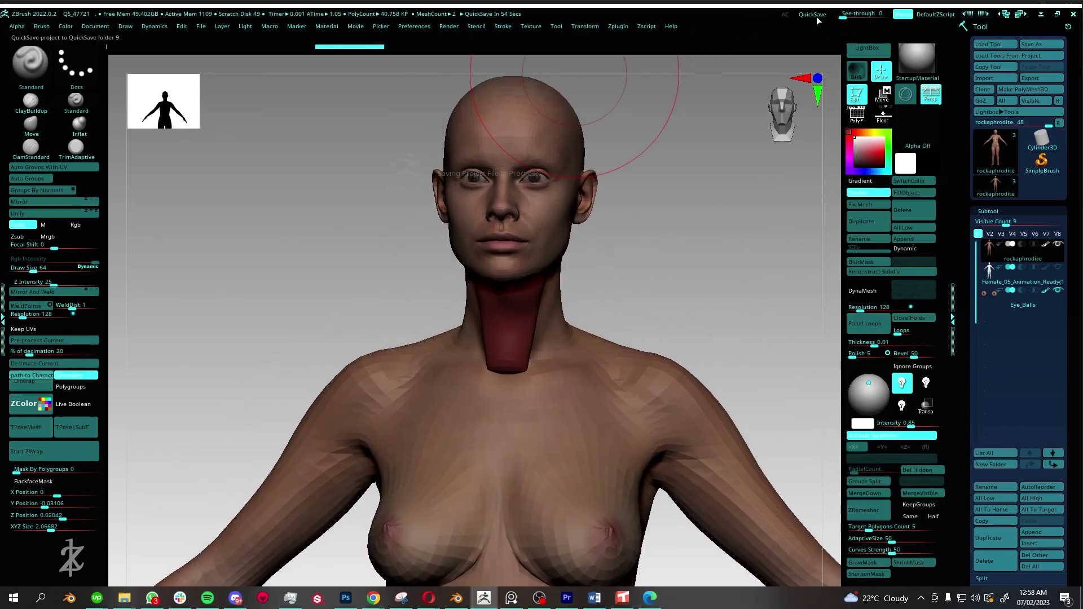
{"action": "left_click_drag", "start_coordinate": [828, 331], "coordinate": [430, 321]}
{"action": "key", "text": "shift+f"}
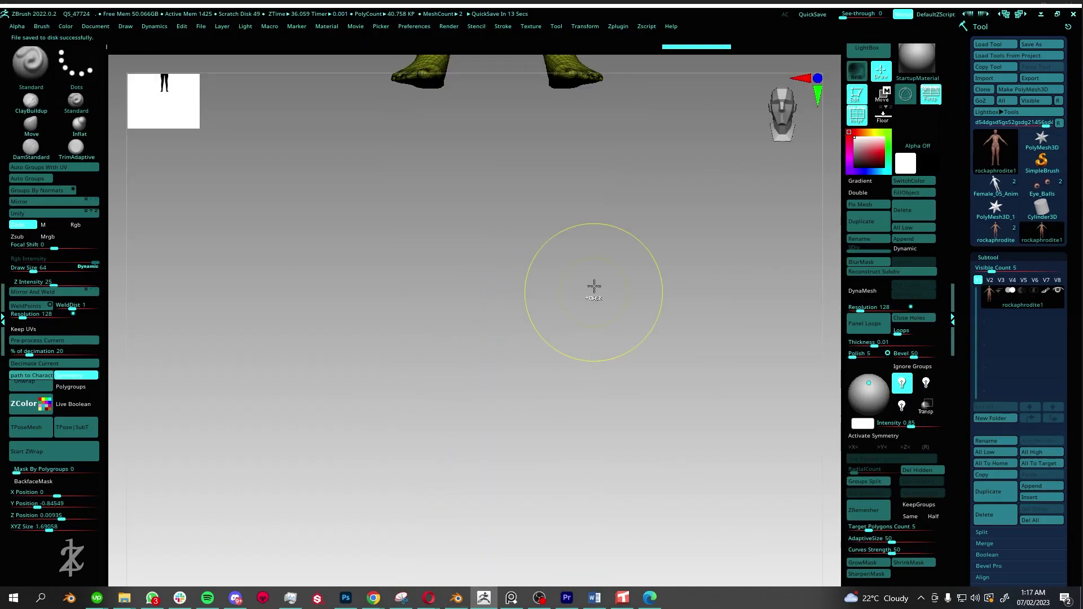
Load Eye_Balls1 with the figure, make rockaphrodite1 active, and show PolyFrame.
{"action": "left_click", "coordinate": [999, 517]}
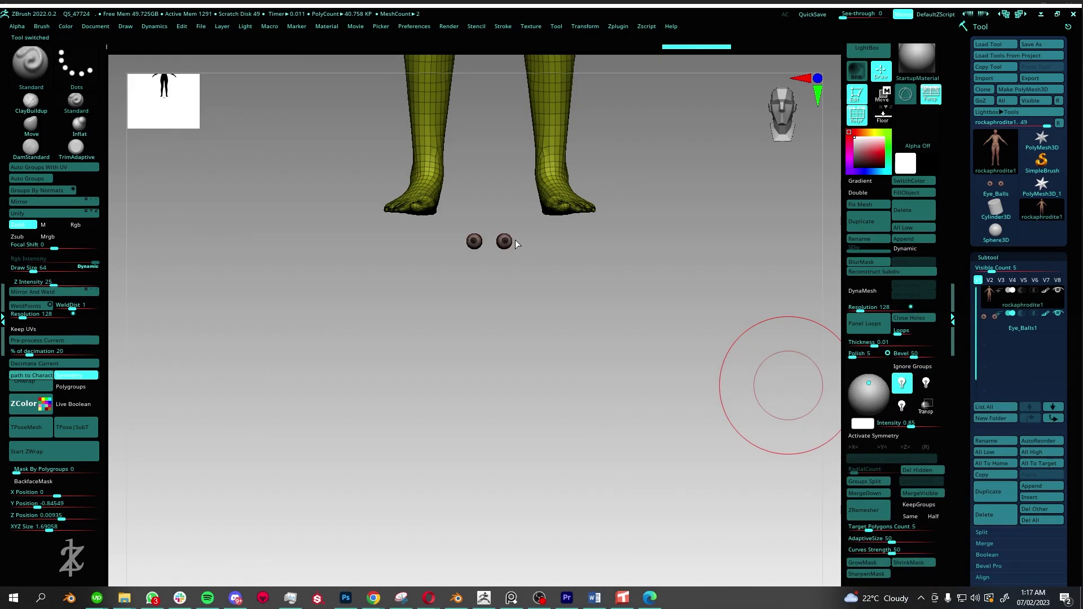
{"action": "left_click", "coordinate": [504, 241], "text": "alt"}
{"action": "key", "text": "f"}
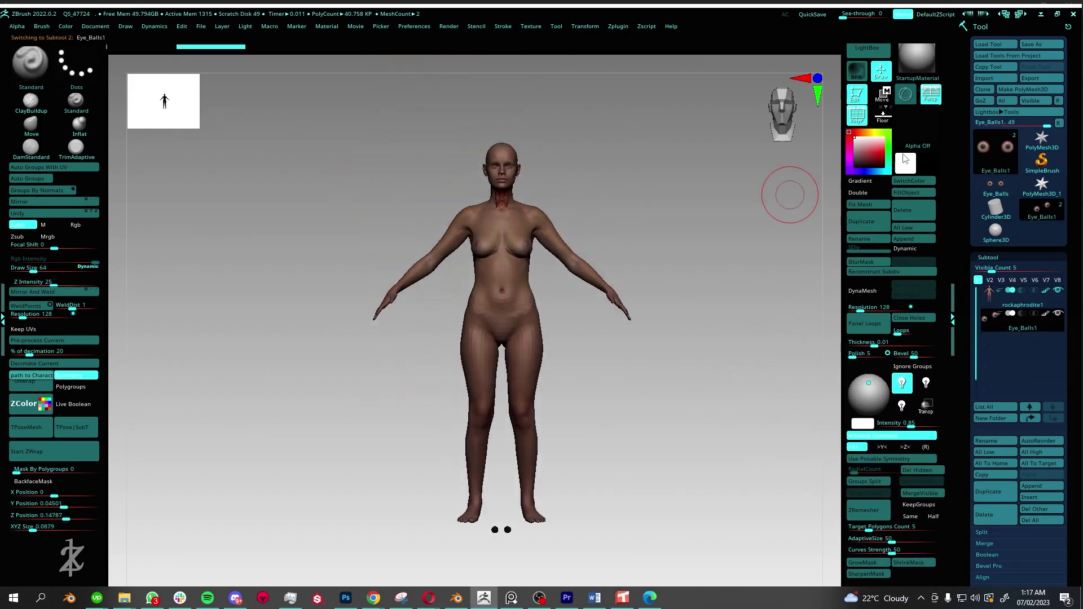
{"action": "key", "text": "f"}
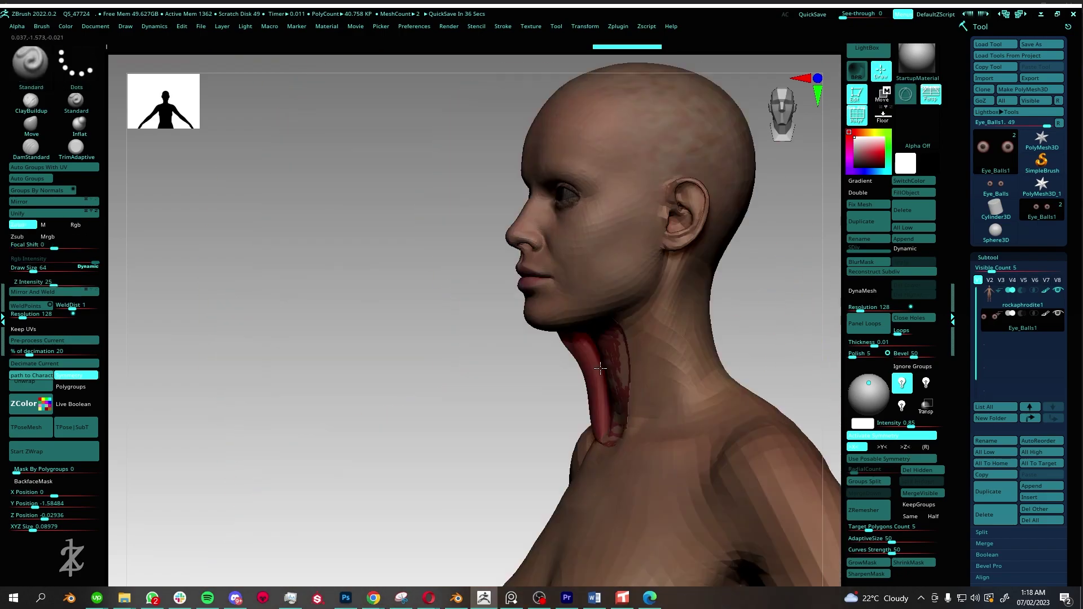
{"action": "left_click", "coordinate": [1023, 299]}
{"action": "key", "text": "shift+f"}
Isolate and inspect the inner neck piece, then unhide the head and body with polygroups shown.
{"action": "left_click", "coordinate": [783, 113]}
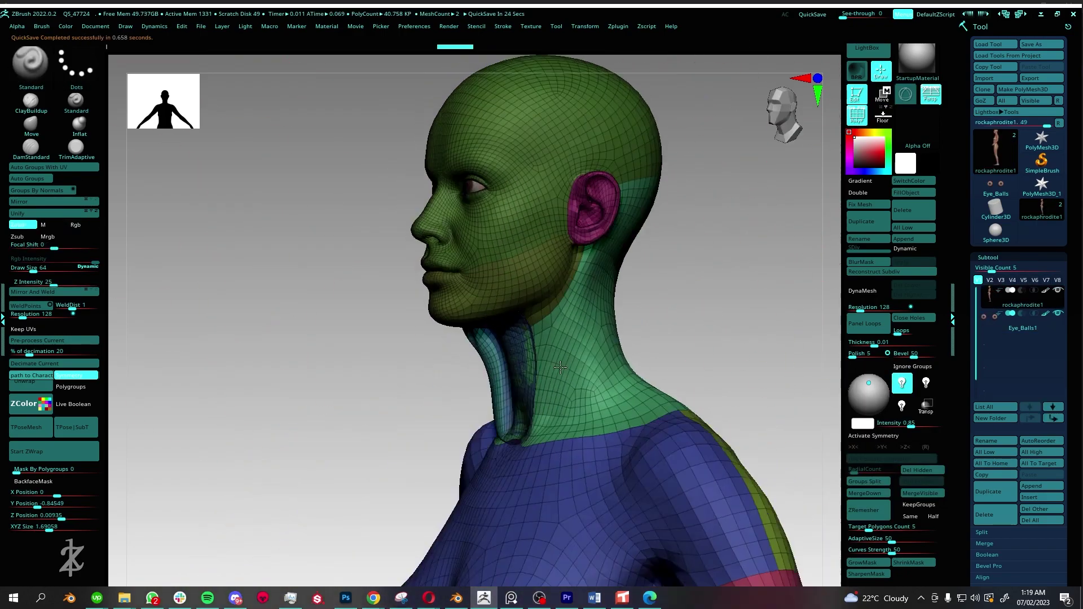
{"action": "key", "text": "f"}
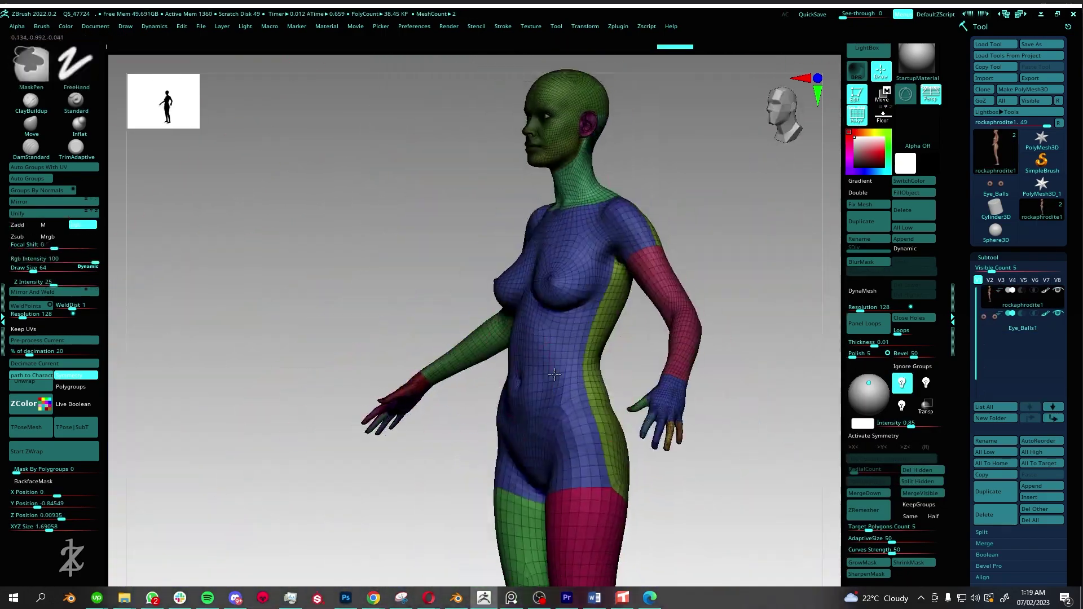
{"action": "left_click_drag", "start_coordinate": [619, 287], "coordinate": [821, 242]}
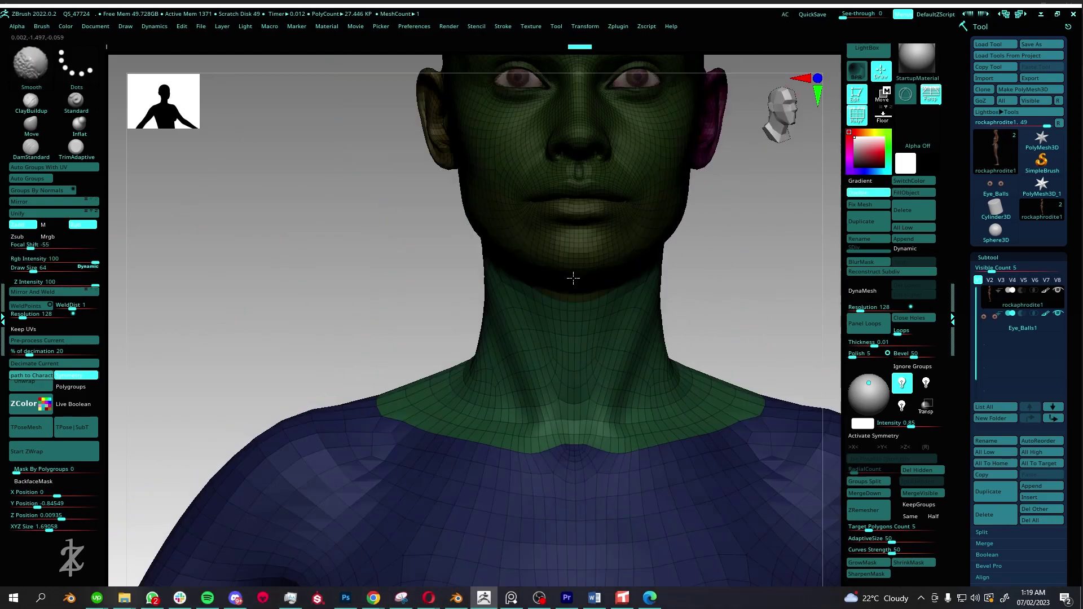
{"action": "mouse_move", "coordinate": [314, 305]}
{"action": "left_mouse_down"}
{"action": "mouse_move", "coordinate": [471, 337]}
{"action": "mouse_move", "coordinate": [705, 316]}
{"action": "left_mouse_up"}
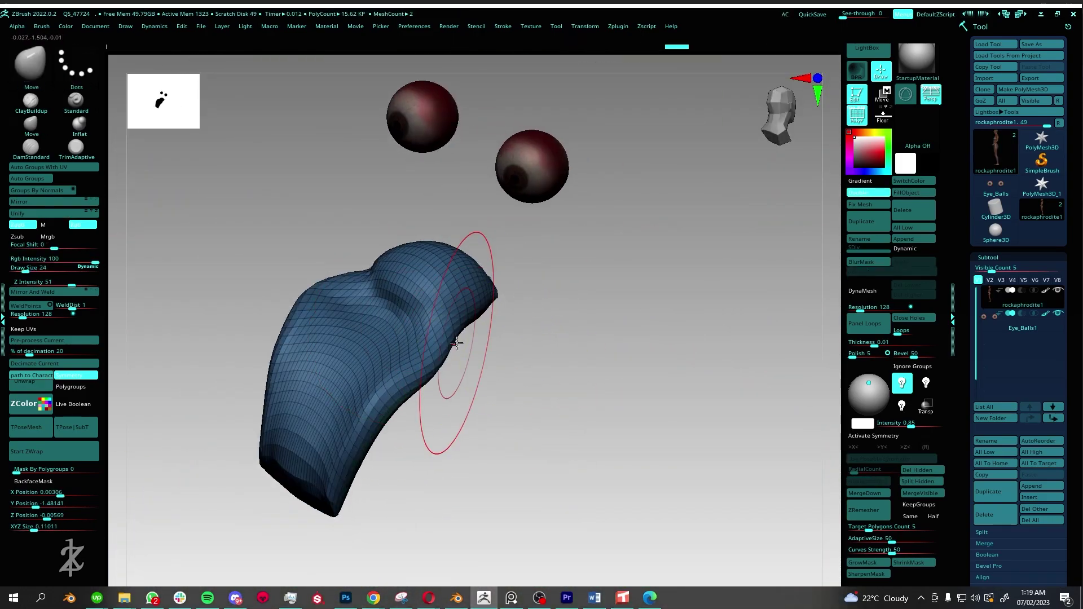
{"action": "left_click_drag", "start_coordinate": [479, 355], "coordinate": [426, 330]}
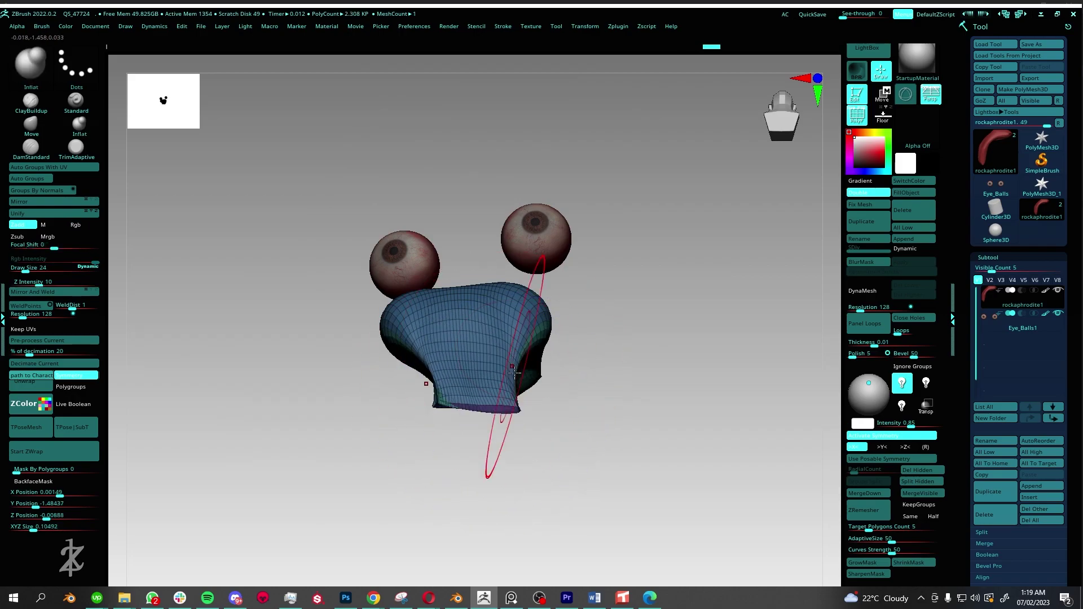
{"action": "mouse_move", "coordinate": [513, 372]}
{"action": "left_mouse_down"}
{"action": "mouse_move", "coordinate": [504, 329]}
{"action": "mouse_move", "coordinate": [581, 338]}
{"action": "mouse_move", "coordinate": [519, 293]}
{"action": "mouse_move", "coordinate": [488, 362]}
{"action": "mouse_move", "coordinate": [739, 375]}
{"action": "left_mouse_up"}
{"action": "left_click", "coordinate": [519, 294], "text": "ctrl+shift"}
{"action": "key", "text": "shift+f"}
Turn off the PolyF overlay and orbit the figure to inspect the chest, back and shoulders.
{"action": "left_click_drag", "start_coordinate": [817, 366], "coordinate": [590, 415], "text": "alt"}
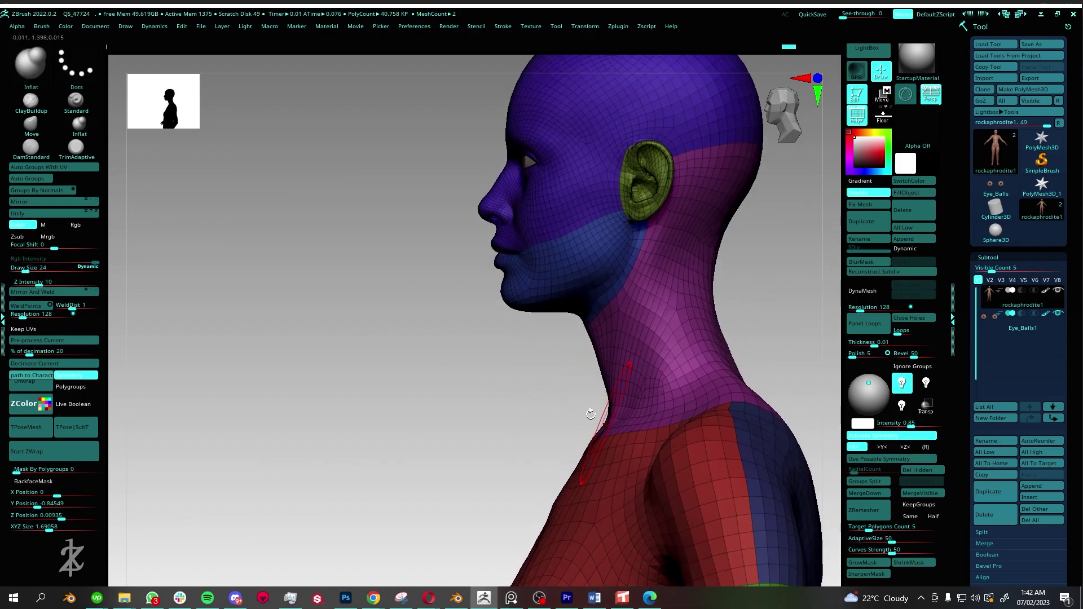
{"action": "right_click_drag", "start_coordinate": [610, 408], "coordinate": [914, 265], "text": "shift"}
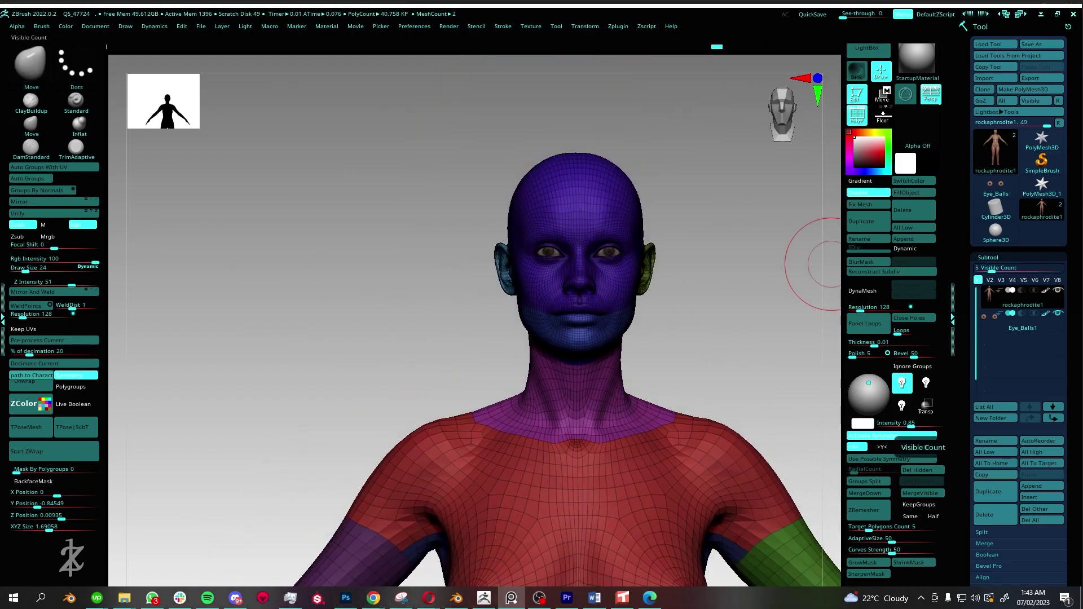
{"action": "key", "text": "shift+f"}
{"action": "left_click_drag", "start_coordinate": [720, 252], "coordinate": [720, 122], "text": "alt"}
{"action": "scroll", "coordinate": [1016, 338], "scroll_direction": "down", "scroll_amount": 2}
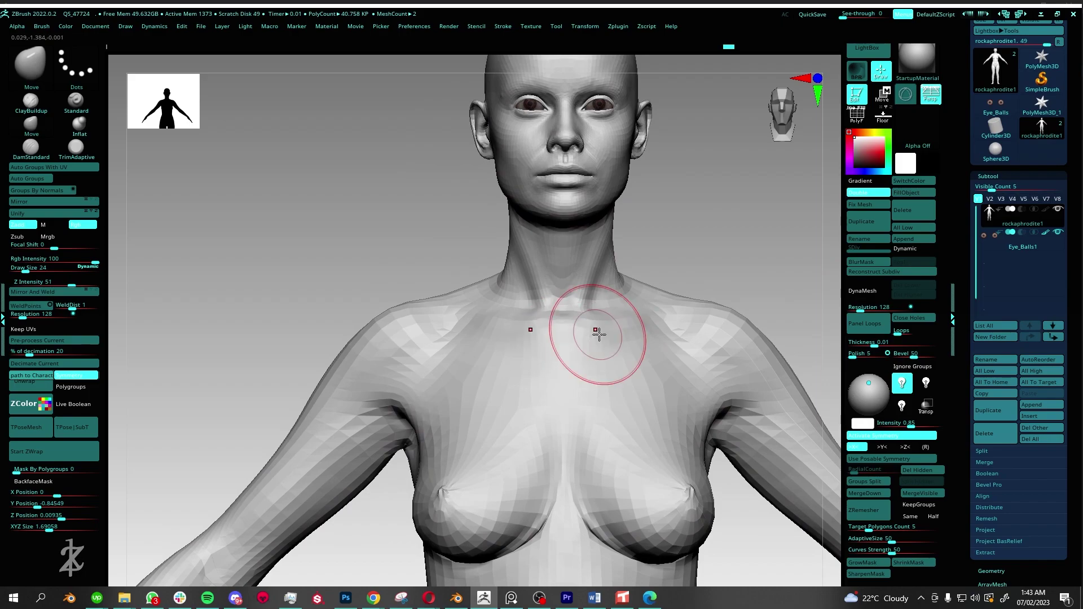
{"action": "mouse_move", "coordinate": [623, 234]}
{"action": "right_mouse_down"}
{"action": "mouse_move", "coordinate": [568, 334]}
{"action": "mouse_move", "coordinate": [604, 339]}
{"action": "mouse_move", "coordinate": [580, 387]}
{"action": "mouse_move", "coordinate": [604, 267]}
{"action": "right_mouse_up"}
{"action": "mouse_move", "coordinate": [559, 224]}
{"action": "right_mouse_down", "text": "ctrl"}
{"action": "mouse_move", "coordinate": [559, 169]}
{"action": "mouse_move", "coordinate": [789, 254]}
{"action": "right_mouse_up", "text": "ctrl"}
{"action": "mouse_move", "coordinate": [585, 523]}
{"action": "right_mouse_down", "text": "ctrl"}
{"action": "mouse_move", "coordinate": [586, 451]}
{"action": "mouse_move", "coordinate": [635, 300]}
{"action": "right_mouse_up", "text": "ctrl"}
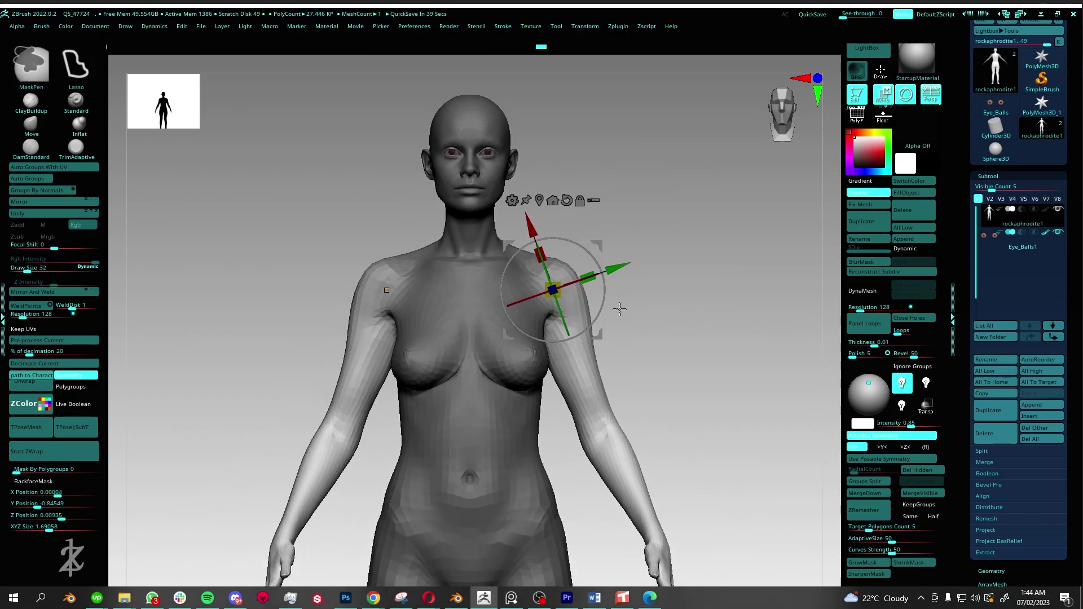
{"action": "key", "text": "q"}
{"action": "mouse_move", "coordinate": [602, 333]}
{"action": "right_mouse_down"}
{"action": "mouse_move", "coordinate": [578, 333]}
{"action": "mouse_move", "coordinate": [581, 293]}
{"action": "mouse_move", "coordinate": [581, 314]}
{"action": "mouse_move", "coordinate": [641, 375]}
{"action": "mouse_move", "coordinate": [568, 377]}
{"action": "mouse_move", "coordinate": [592, 278]}
{"action": "mouse_move", "coordinate": [537, 301]}
{"action": "right_mouse_up"}
Mask the figure and use Transpose Move from the knee to reshape the lower legs.
{"action": "mouse_move", "coordinate": [621, 255]}
{"action": "right_mouse_down", "text": "ctrl"}
{"action": "mouse_move", "coordinate": [581, 290]}
{"action": "mouse_move", "coordinate": [601, 308]}
{"action": "right_mouse_up", "text": "ctrl"}
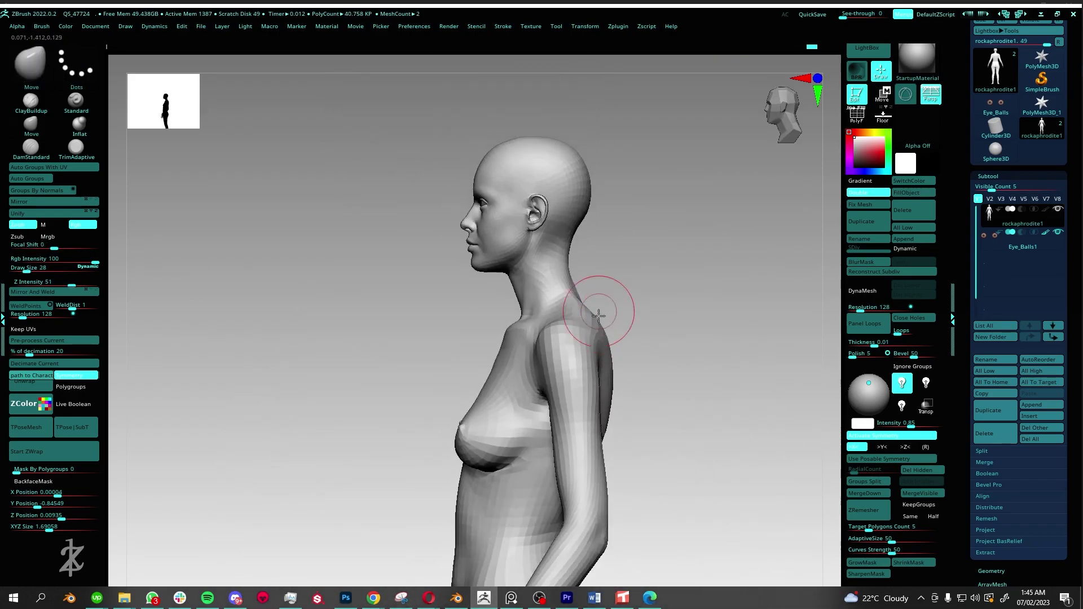
{"action": "left_click_drag", "start_coordinate": [594, 400], "coordinate": [562, 301]}
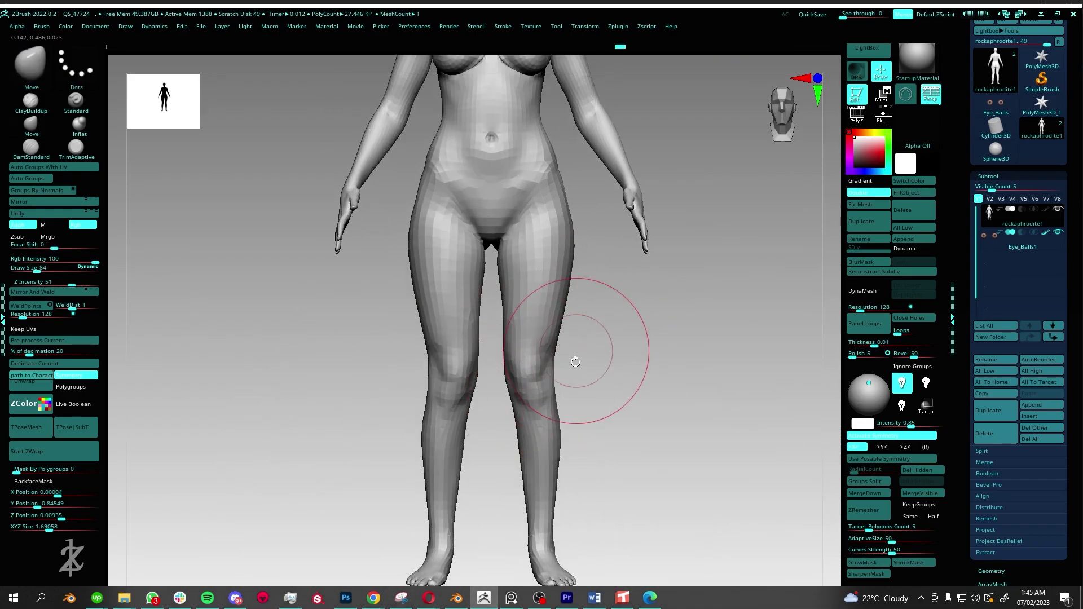
{"action": "left_click_drag", "start_coordinate": [575, 362], "coordinate": [610, 455], "text": "ctrl"}
{"action": "left_click_drag", "start_coordinate": [649, 339], "coordinate": [564, 316]}
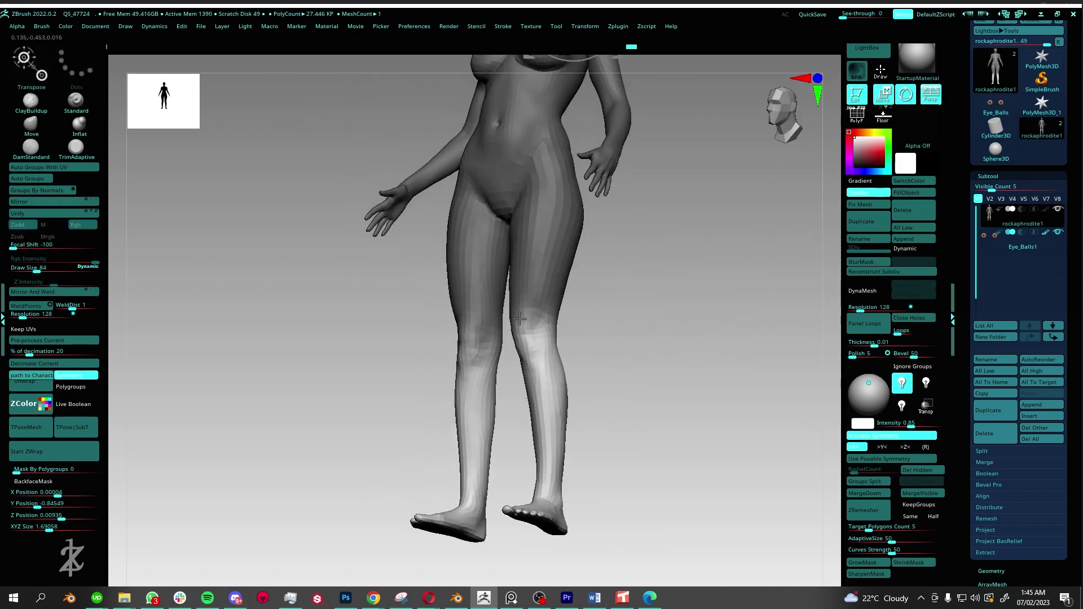
{"action": "key", "text": "w"}
{"action": "left_click", "coordinate": [521, 334]}
{"action": "mouse_move", "coordinate": [649, 366]}
{"action": "left_mouse_down"}
{"action": "mouse_move", "coordinate": [555, 351]}
{"action": "mouse_move", "coordinate": [621, 336]}
{"action": "mouse_move", "coordinate": [591, 410]}
{"action": "left_mouse_up"}
{"action": "key", "text": "q"}
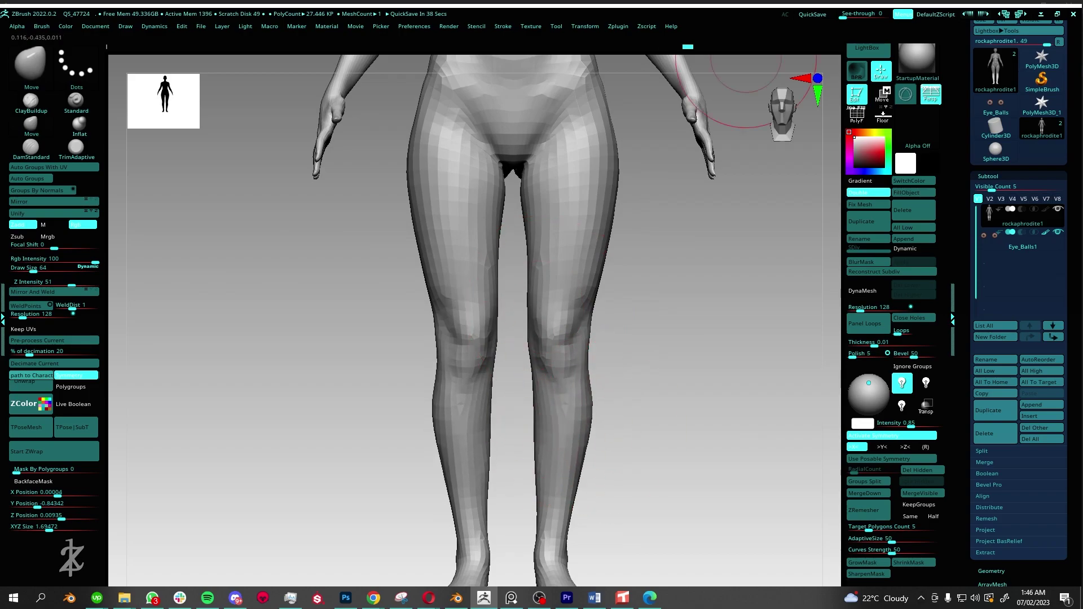
Orbit around the legs to check them from the back and side profile.
{"action": "mouse_move", "coordinate": [595, 485]}
{"action": "left_mouse_down", "text": "alt"}
{"action": "mouse_move", "coordinate": [580, 439]}
{"action": "mouse_move", "coordinate": [568, 292]}
{"action": "mouse_move", "coordinate": [596, 493]}
{"action": "mouse_move", "coordinate": [592, 399]}
{"action": "mouse_move", "coordinate": [641, 310]}
{"action": "mouse_move", "coordinate": [544, 390]}
{"action": "left_mouse_up", "text": "alt"}
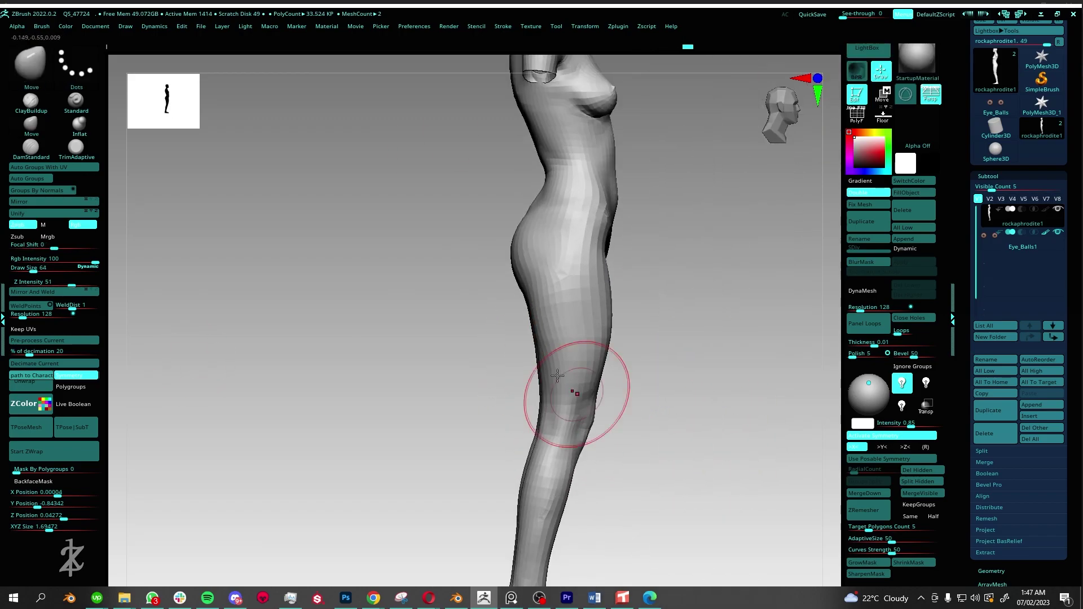
{"action": "left_click_drag", "start_coordinate": [581, 422], "coordinate": [566, 463]}
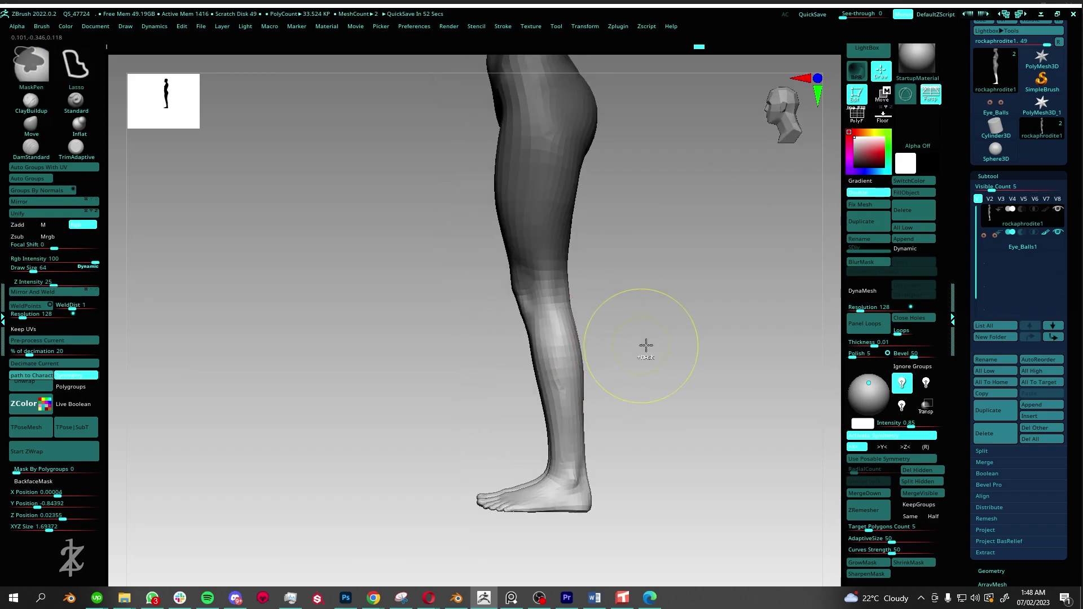
{"action": "left_click_drag", "start_coordinate": [623, 348], "coordinate": [566, 360]}
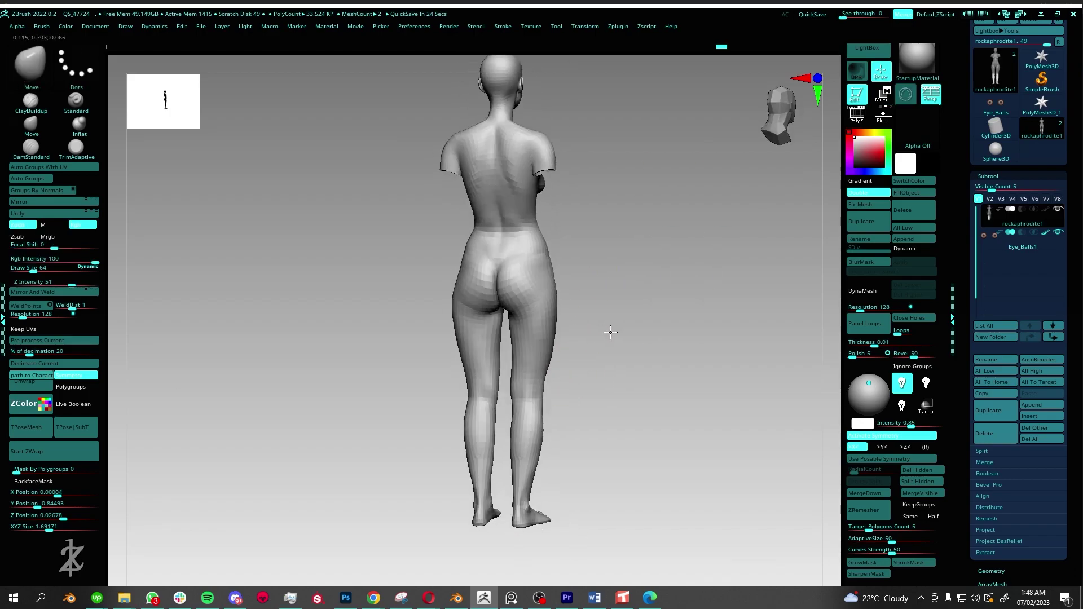
Smooth the sides of the hips and the back, then mask the body to free the arm.
{"action": "mouse_move", "coordinate": [610, 332]}
{"action": "left_mouse_down"}
{"action": "mouse_move", "coordinate": [634, 307]}
{"action": "mouse_move", "coordinate": [177, 232]}
{"action": "mouse_move", "coordinate": [527, 339]}
{"action": "left_mouse_up"}
{"action": "key", "text": "f"}
{"action": "mouse_move", "coordinate": [677, 338]}
{"action": "left_mouse_down"}
{"action": "mouse_move", "coordinate": [508, 367]}
{"action": "mouse_move", "coordinate": [540, 377]}
{"action": "left_mouse_up"}
{"action": "mouse_move", "coordinate": [542, 312]}
{"action": "left_mouse_down"}
{"action": "mouse_move", "coordinate": [495, 411]}
{"action": "mouse_move", "coordinate": [532, 423]}
{"action": "mouse_move", "coordinate": [536, 358]}
{"action": "mouse_move", "coordinate": [610, 331]}
{"action": "mouse_move", "coordinate": [588, 342]}
{"action": "left_mouse_up"}
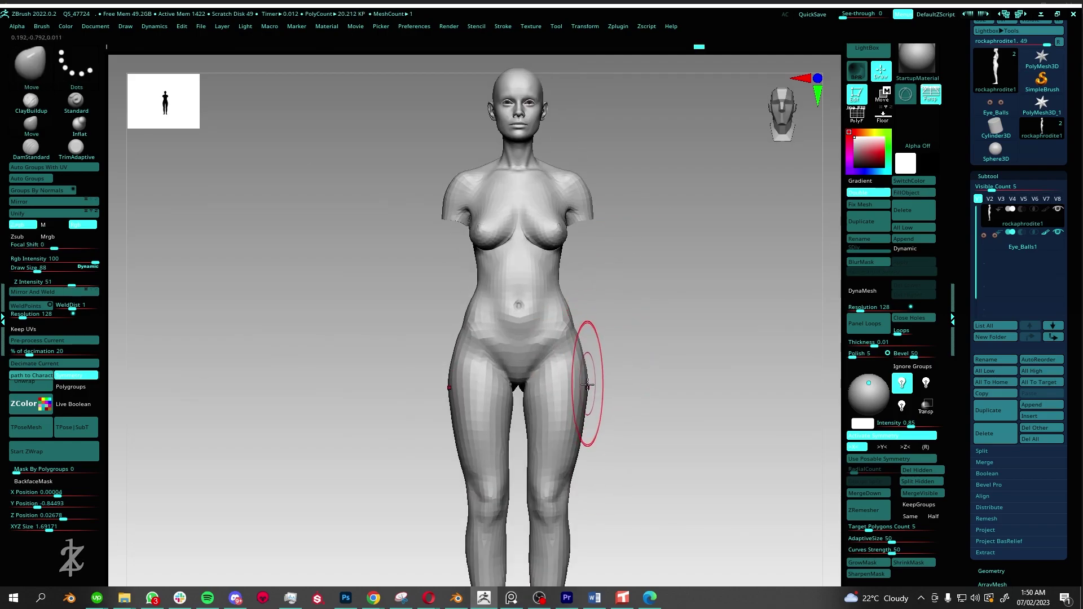
{"action": "mouse_move", "coordinate": [575, 360]}
{"action": "left_mouse_down"}
{"action": "mouse_move", "coordinate": [628, 326]}
{"action": "mouse_move", "coordinate": [560, 392]}
{"action": "mouse_move", "coordinate": [539, 377]}
{"action": "left_mouse_up"}
{"action": "key", "text": "f"}
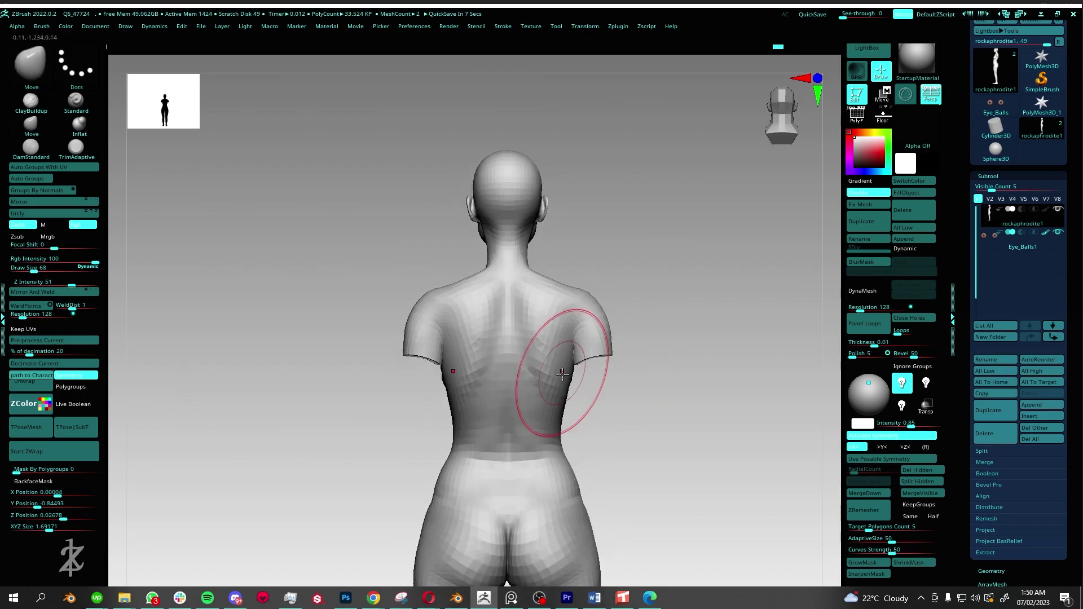
{"action": "mouse_move", "coordinate": [570, 337]}
{"action": "left_mouse_down"}
{"action": "mouse_move", "coordinate": [597, 333]}
{"action": "mouse_move", "coordinate": [528, 448]}
{"action": "left_mouse_up"}
Mask the arm and bring up the Move gizmo on it, comparing front and side views.
{"action": "key", "text": "w"}
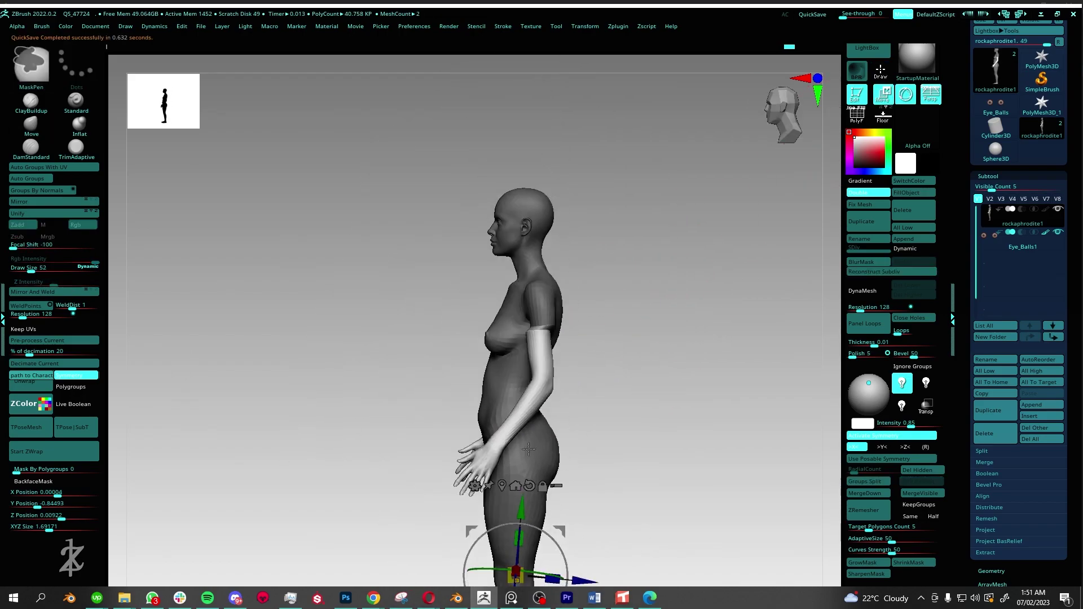
{"action": "key", "text": "q"}
{"action": "left_click_drag", "start_coordinate": [535, 326], "coordinate": [535, 323], "text": "shift"}
{"action": "key", "text": "f"}
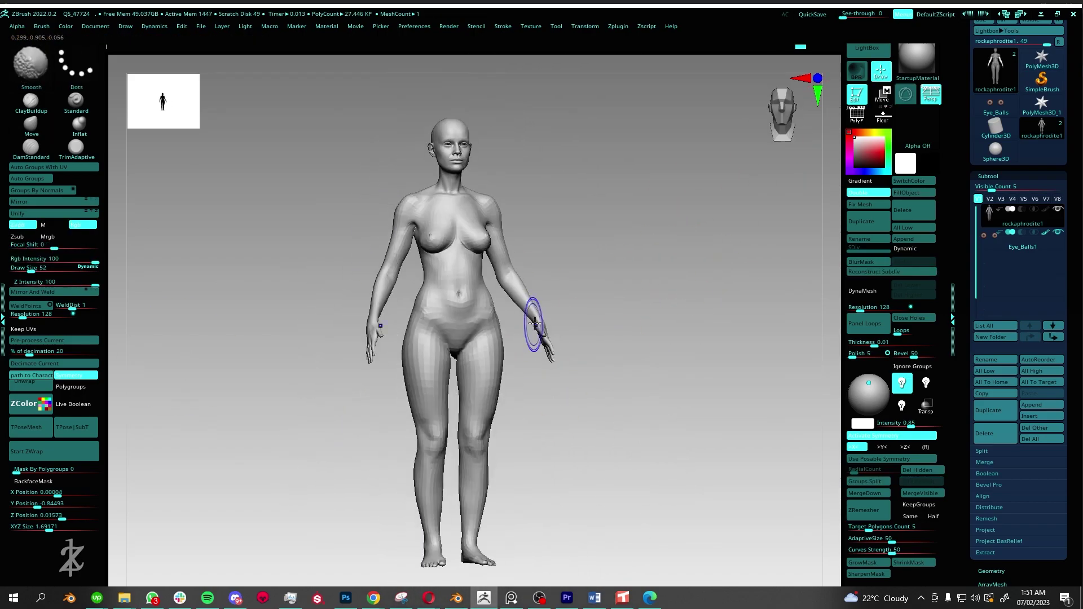
{"action": "left_click_drag", "start_coordinate": [564, 384], "coordinate": [564, 384], "text": "ctrl"}
{"action": "mouse_move", "coordinate": [564, 384]}
{"action": "left_mouse_down"}
{"action": "mouse_move", "coordinate": [598, 338]}
{"action": "mouse_move", "coordinate": [598, 293]}
{"action": "mouse_move", "coordinate": [612, 293]}
{"action": "left_mouse_up"}
{"action": "mouse_move", "coordinate": [520, 319]}
{"action": "left_mouse_down"}
{"action": "mouse_move", "coordinate": [602, 303]}
{"action": "mouse_move", "coordinate": [672, 385]}
{"action": "left_mouse_up"}
{"action": "key", "text": "w"}
{"action": "mouse_move", "coordinate": [705, 254]}
{"action": "left_mouse_down", "text": "shift"}
{"action": "mouse_move", "coordinate": [598, 259]}
{"action": "mouse_move", "coordinate": [626, 265]}
{"action": "mouse_move", "coordinate": [552, 305]}
{"action": "mouse_move", "coordinate": [649, 237]}
{"action": "left_mouse_up", "text": "shift"}
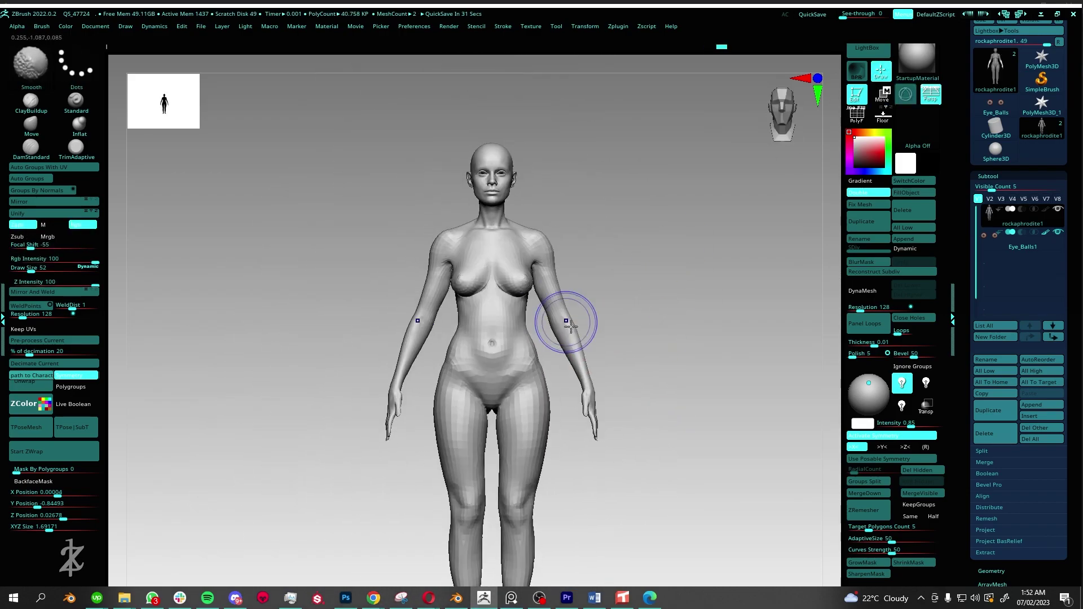
Orbit the full figure to inspect the torso, hips and legs from front and back.
{"action": "key", "text": "f"}
{"action": "right_click_drag", "start_coordinate": [540, 224], "coordinate": [581, 333]}
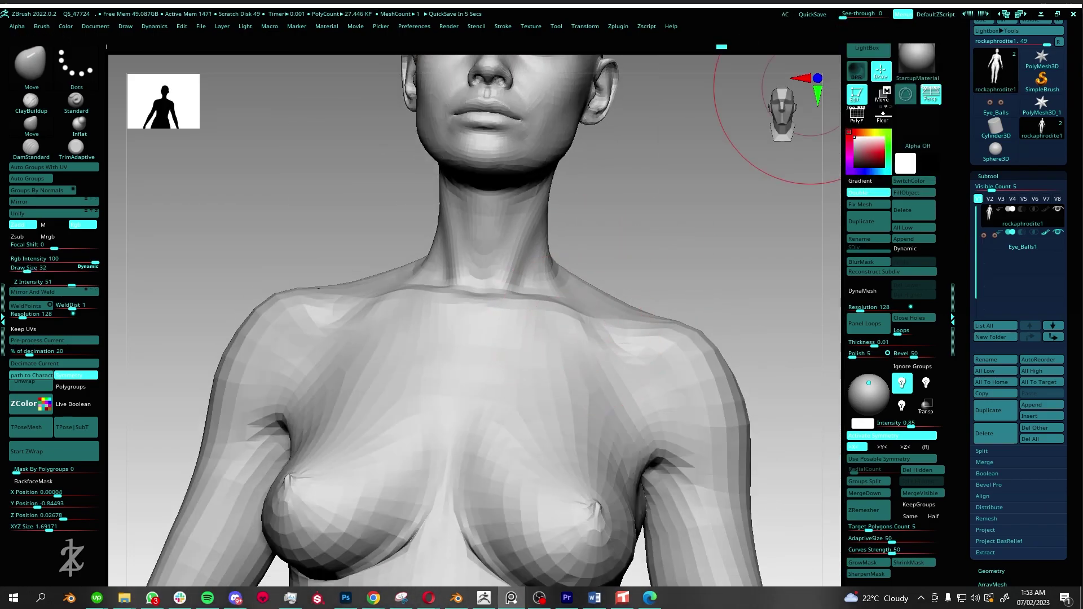
{"action": "mouse_move", "coordinate": [807, 101]}
{"action": "right_mouse_down", "text": "alt"}
{"action": "mouse_move", "coordinate": [640, 331]}
{"action": "mouse_move", "coordinate": [744, 235]}
{"action": "mouse_move", "coordinate": [576, 375]}
{"action": "mouse_move", "coordinate": [623, 378]}
{"action": "mouse_move", "coordinate": [624, 351]}
{"action": "mouse_move", "coordinate": [665, 374]}
{"action": "mouse_move", "coordinate": [616, 321]}
{"action": "mouse_move", "coordinate": [636, 342]}
{"action": "mouse_move", "coordinate": [634, 416]}
{"action": "mouse_move", "coordinate": [564, 348]}
{"action": "right_mouse_up", "text": "alt"}
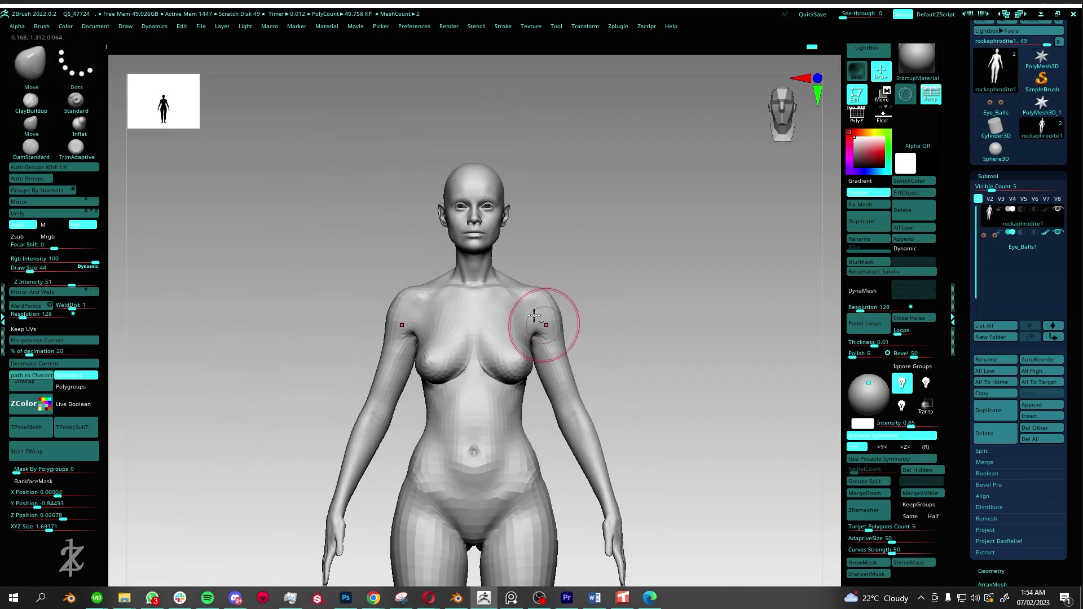
{"action": "mouse_move", "coordinate": [573, 355]}
{"action": "right_mouse_down"}
{"action": "mouse_move", "coordinate": [588, 375]}
{"action": "mouse_move", "coordinate": [592, 267]}
{"action": "mouse_move", "coordinate": [531, 251]}
{"action": "mouse_move", "coordinate": [596, 345]}
{"action": "right_mouse_up"}
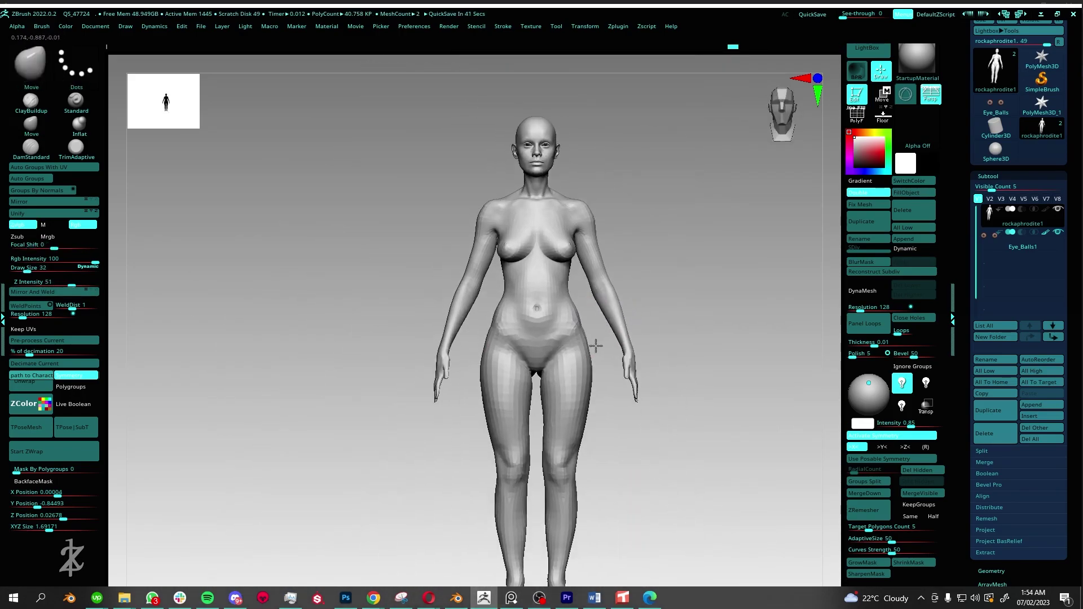
{"action": "mouse_move", "coordinate": [630, 405]}
{"action": "right_mouse_down"}
{"action": "mouse_move", "coordinate": [593, 343]}
{"action": "mouse_move", "coordinate": [551, 315]}
{"action": "mouse_move", "coordinate": [580, 436]}
{"action": "mouse_move", "coordinate": [575, 343]}
{"action": "right_mouse_up"}
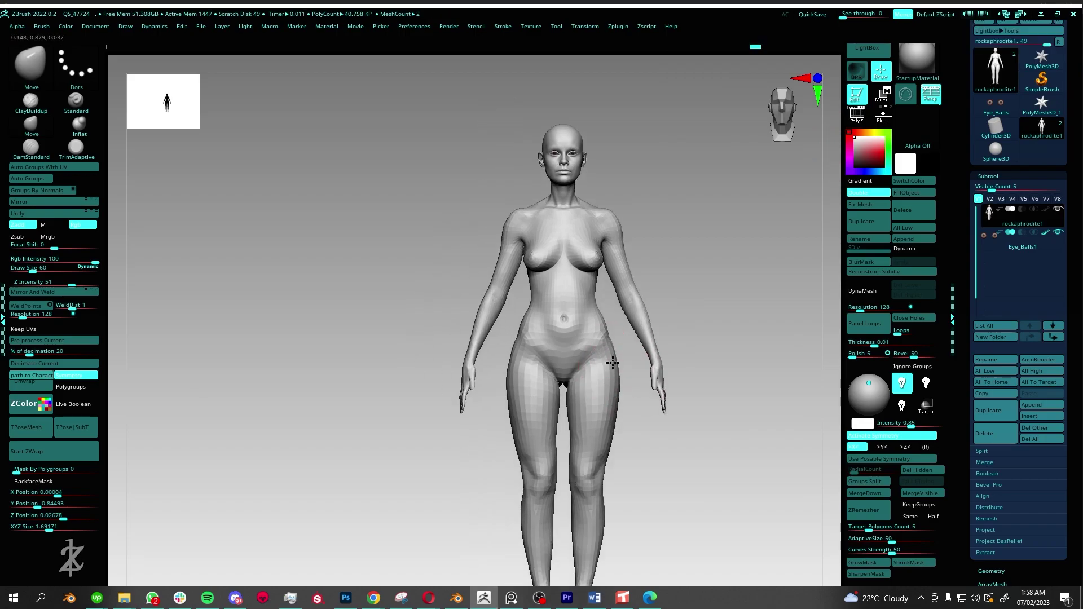
{"action": "mouse_move", "coordinate": [507, 446]}
{"action": "right_mouse_down"}
{"action": "mouse_move", "coordinate": [614, 351]}
{"action": "mouse_move", "coordinate": [685, 382]}
{"action": "right_mouse_up"}
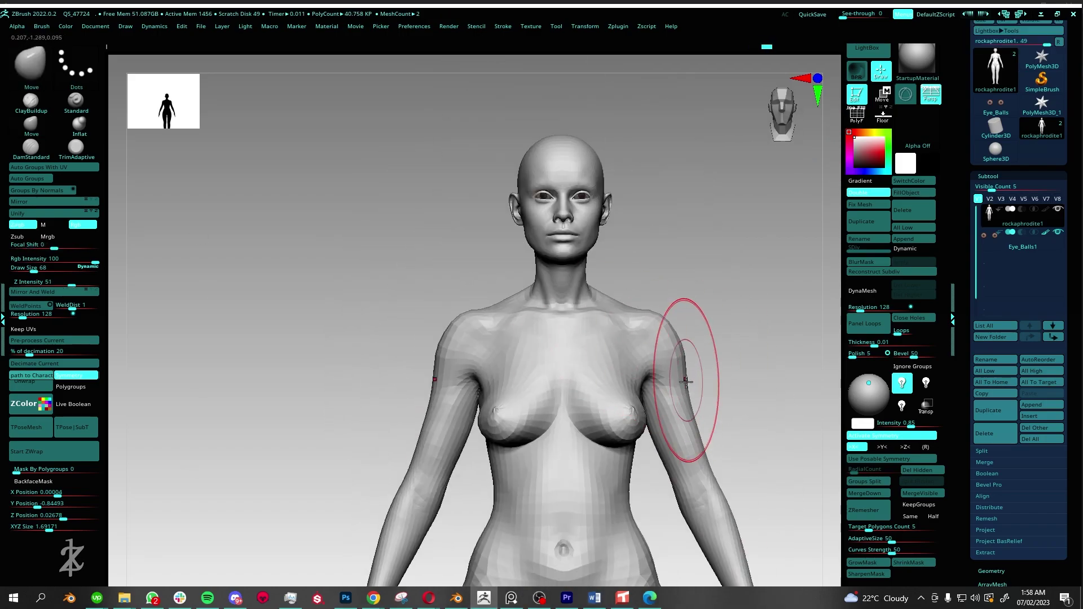
{"action": "mouse_move", "coordinate": [644, 432]}
{"action": "right_mouse_down", "text": "ctrl"}
{"action": "mouse_move", "coordinate": [605, 350]}
{"action": "mouse_move", "coordinate": [619, 387]}
{"action": "mouse_move", "coordinate": [632, 363]}
{"action": "mouse_move", "coordinate": [640, 468]}
{"action": "mouse_move", "coordinate": [588, 442]}
{"action": "mouse_move", "coordinate": [632, 395]}
{"action": "mouse_move", "coordinate": [657, 254]}
{"action": "mouse_move", "coordinate": [689, 242]}
{"action": "mouse_move", "coordinate": [605, 419]}
{"action": "right_mouse_up", "text": "ctrl"}
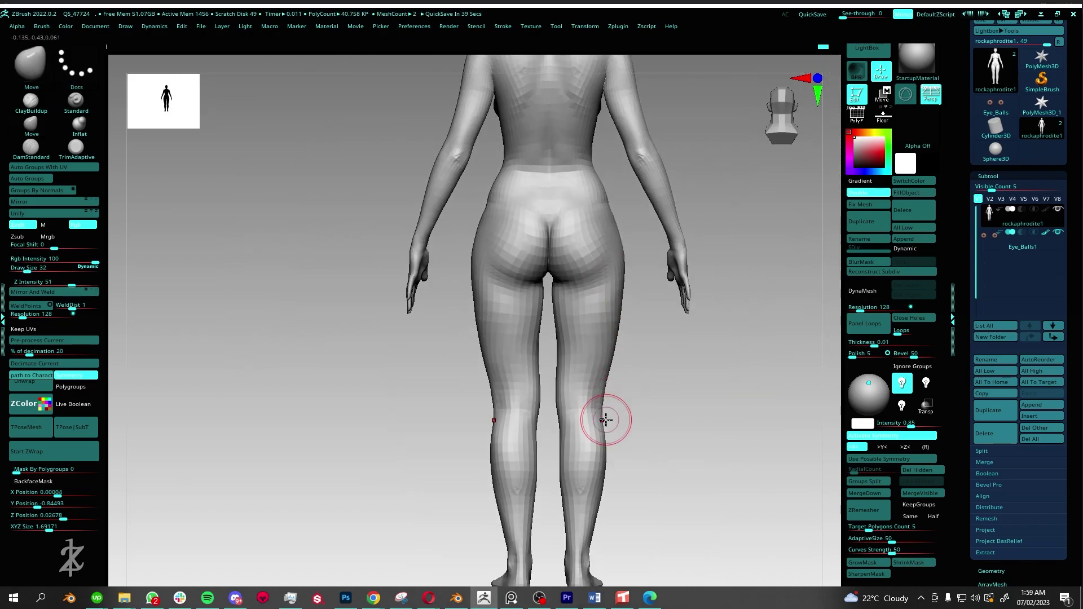
{"action": "mouse_move", "coordinate": [537, 353]}
{"action": "right_mouse_down"}
{"action": "mouse_move", "coordinate": [536, 344]}
{"action": "mouse_move", "coordinate": [628, 532]}
{"action": "right_mouse_up"}
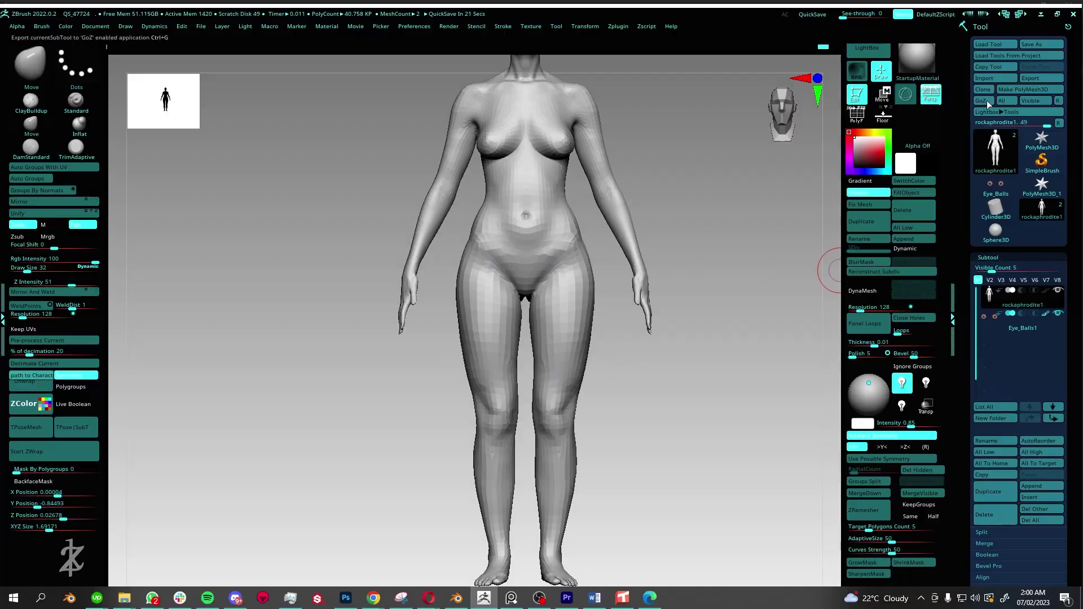
Send the model to Blender with GoZ and switch to the UV Editing workspace.
{"action": "left_click", "coordinate": [987, 100]}
{"action": "mouse_move", "coordinate": [454, 421]}
{"action": "middle_mouse_down"}
{"action": "mouse_move", "coordinate": [669, 287]}
{"action": "mouse_move", "coordinate": [393, 344]}
{"action": "mouse_move", "coordinate": [470, 324]}
{"action": "mouse_move", "coordinate": [446, 321]}
{"action": "middle_mouse_up"}
{"action": "left_click", "coordinate": [194, 21]}
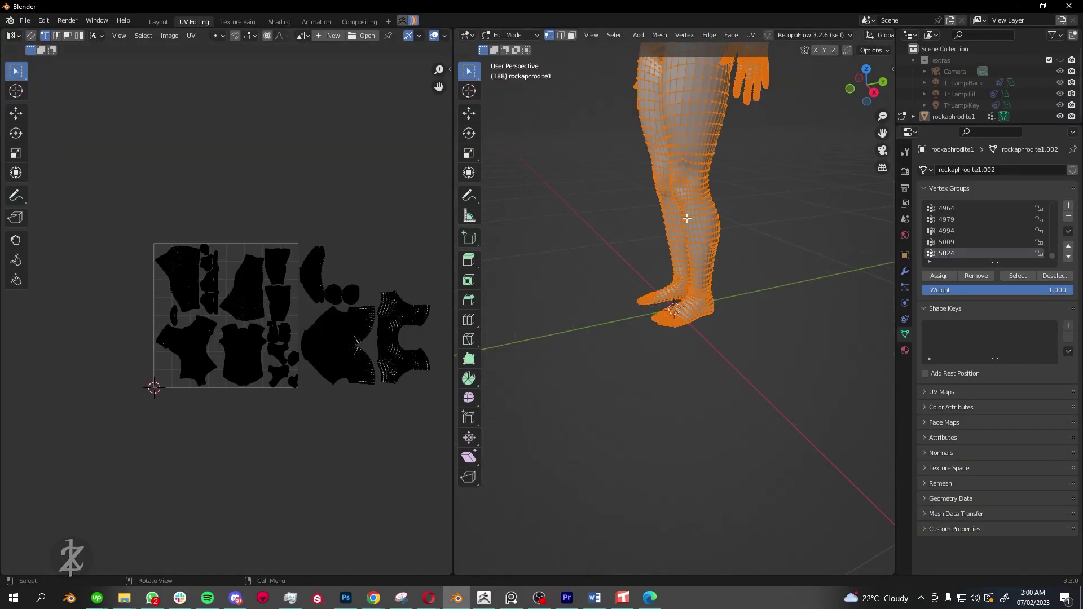
{"action": "scroll", "coordinate": [639, 196], "scroll_direction": "up", "scroll_amount": 5}
{"action": "scroll", "coordinate": [639, 197], "scroll_direction": "down", "scroll_amount": 4}
Select a shortest edge path along the shoulder.
{"action": "mouse_move", "coordinate": [639, 197]}
{"action": "middle_mouse_down"}
{"action": "mouse_move", "coordinate": [607, 257]}
{"action": "mouse_move", "coordinate": [631, 252]}
{"action": "mouse_move", "coordinate": [620, 253]}
{"action": "middle_mouse_up"}
{"action": "scroll", "coordinate": [510, 457], "scroll_direction": "up", "scroll_amount": 5}
{"action": "scroll", "coordinate": [511, 457], "scroll_direction": "up", "scroll_amount": 2}
{"action": "left_click", "coordinate": [511, 457], "text": "ctrl"}
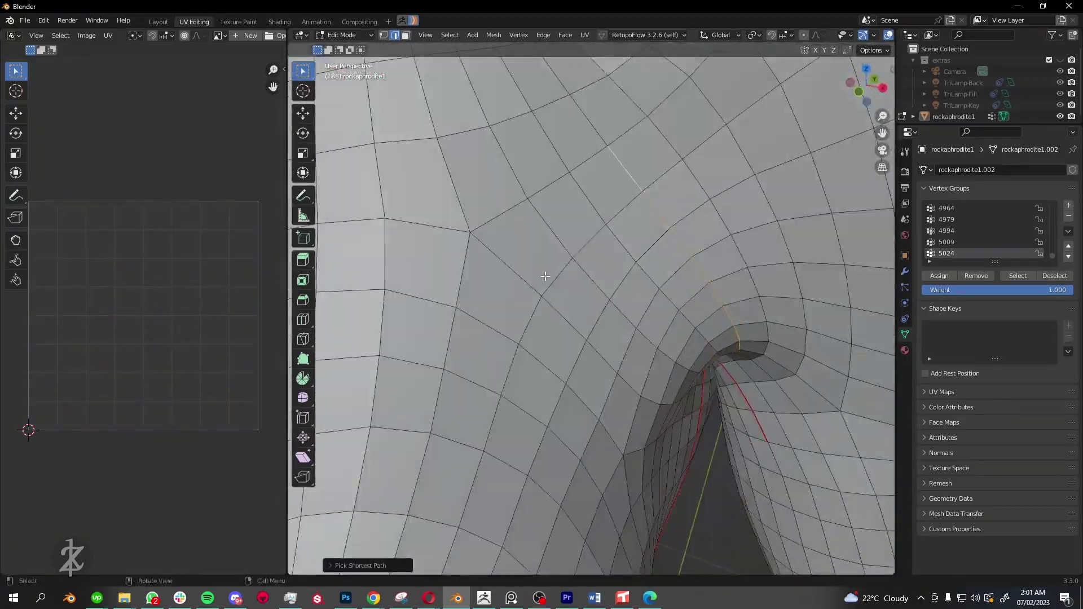
{"action": "scroll", "coordinate": [546, 290], "scroll_direction": "down", "scroll_amount": 5}
{"action": "scroll", "coordinate": [721, 242], "scroll_direction": "up", "scroll_amount": 4}
Turn on X-ray and extend the edge path around the armpit loop.
{"action": "mouse_move", "coordinate": [720, 241]}
{"action": "middle_mouse_down"}
{"action": "mouse_move", "coordinate": [335, 432]}
{"action": "mouse_move", "coordinate": [620, 339]}
{"action": "middle_mouse_up"}
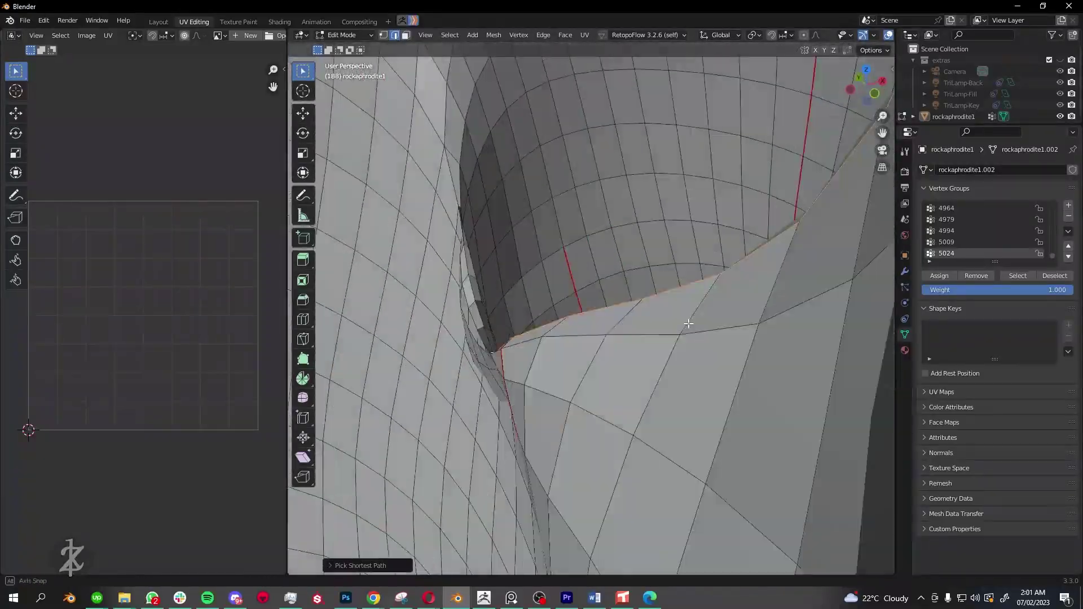
{"action": "left_click_drag", "start_coordinate": [897, 339], "coordinate": [965, 338]}
{"action": "key", "text": "shift+z"}
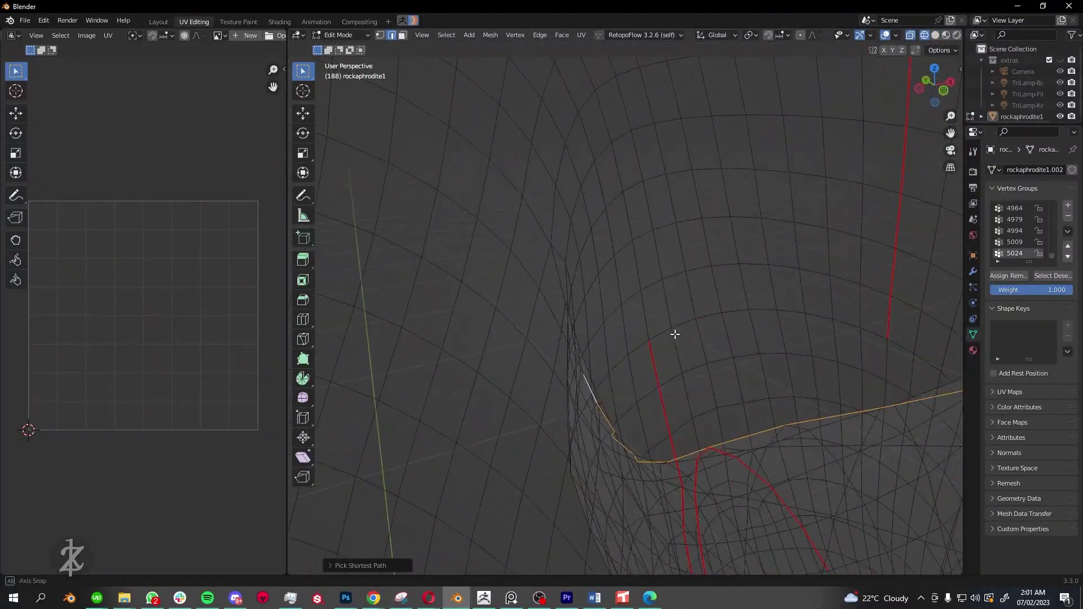
{"action": "mouse_move", "coordinate": [545, 284]}
{"action": "middle_mouse_down"}
{"action": "mouse_move", "coordinate": [619, 266]}
{"action": "mouse_move", "coordinate": [597, 322]}
{"action": "mouse_move", "coordinate": [507, 334]}
{"action": "mouse_move", "coordinate": [592, 314]}
{"action": "middle_mouse_up"}
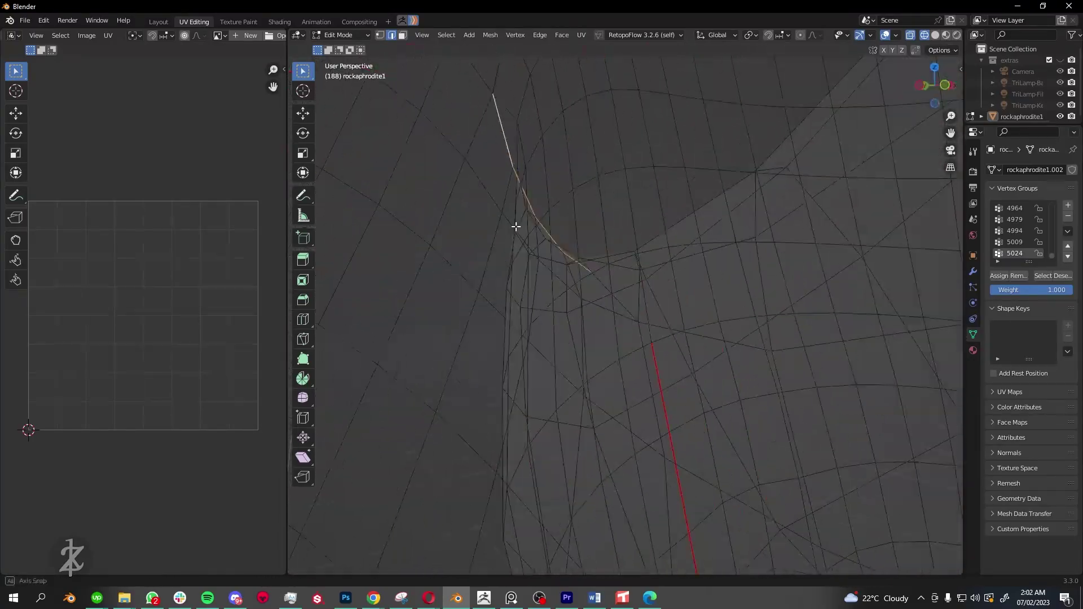
{"action": "mouse_move", "coordinate": [520, 350]}
{"action": "middle_mouse_down"}
{"action": "mouse_move", "coordinate": [541, 333]}
{"action": "mouse_move", "coordinate": [574, 345]}
{"action": "middle_mouse_up"}
{"action": "left_click", "coordinate": [547, 324], "text": "ctrl"}
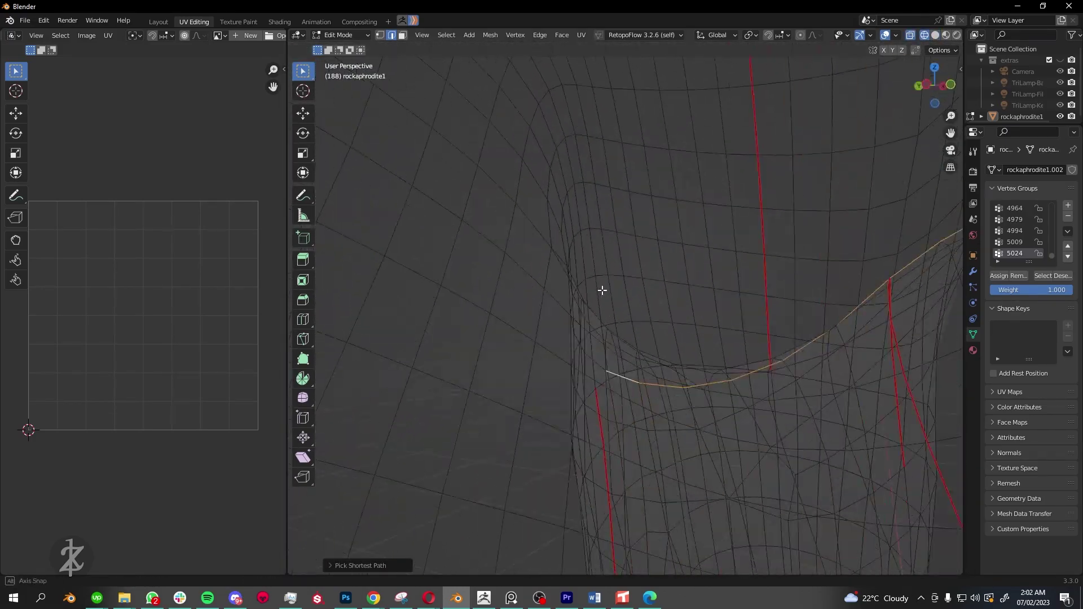
Mark the selected edge path at the back of the shoulder as a seam.
{"action": "middle_click_drag", "start_coordinate": [611, 293], "coordinate": [601, 256]}
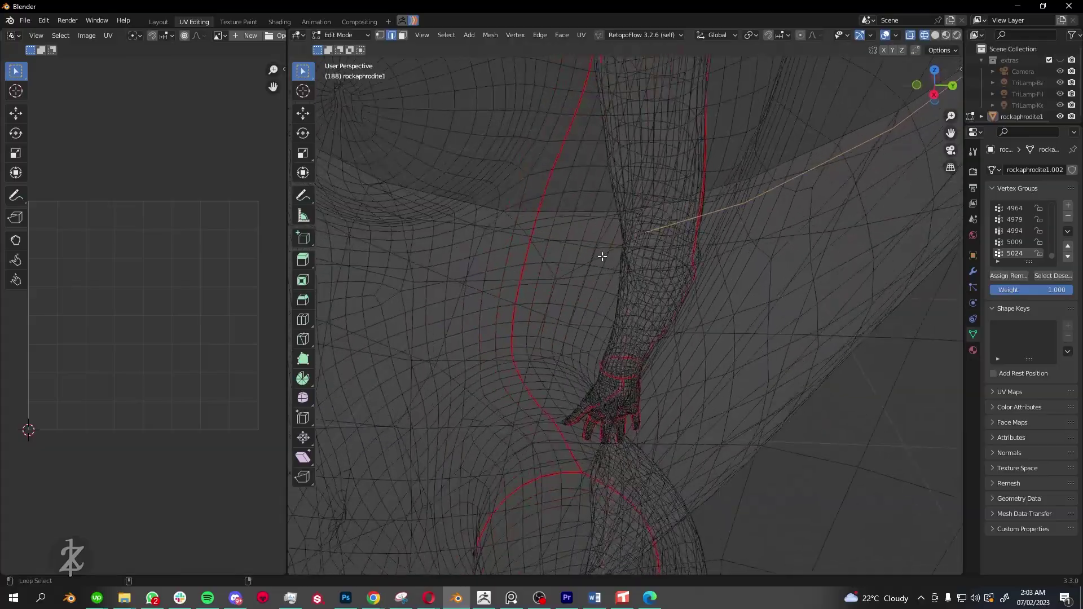
{"action": "middle_click_drag", "start_coordinate": [426, 311], "coordinate": [627, 361]}
{"action": "scroll", "coordinate": [709, 300], "scroll_direction": "down", "scroll_amount": 5}
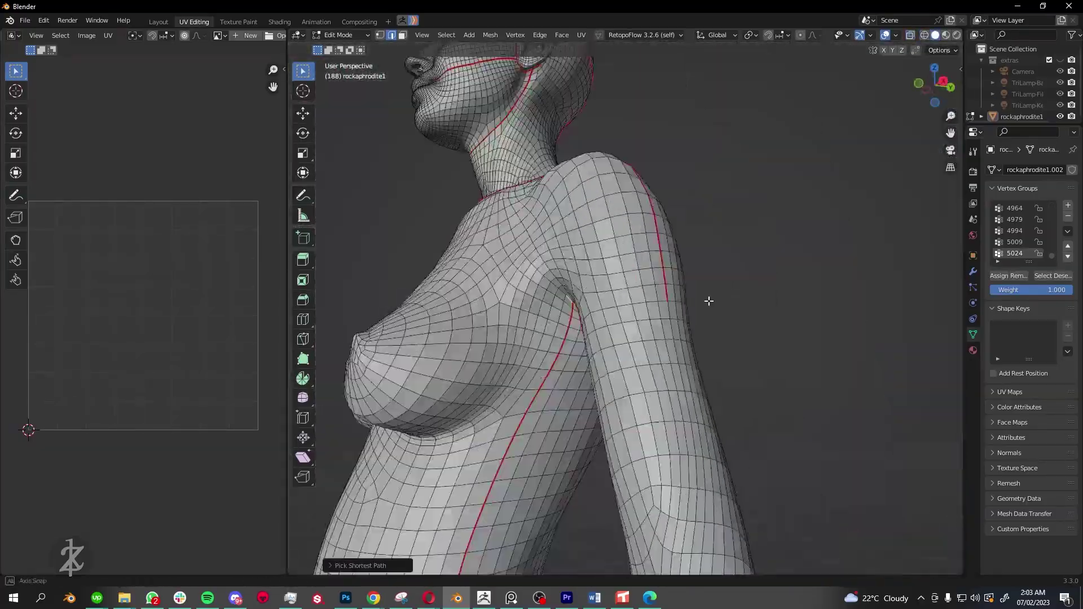
{"action": "mouse_move", "coordinate": [708, 300]}
{"action": "middle_mouse_down"}
{"action": "mouse_move", "coordinate": [649, 339]}
{"action": "mouse_move", "coordinate": [614, 328]}
{"action": "mouse_move", "coordinate": [663, 384]}
{"action": "middle_mouse_up"}
{"action": "scroll", "coordinate": [550, 351], "scroll_direction": "down", "scroll_amount": 5}
{"action": "right_click", "coordinate": [604, 312]}
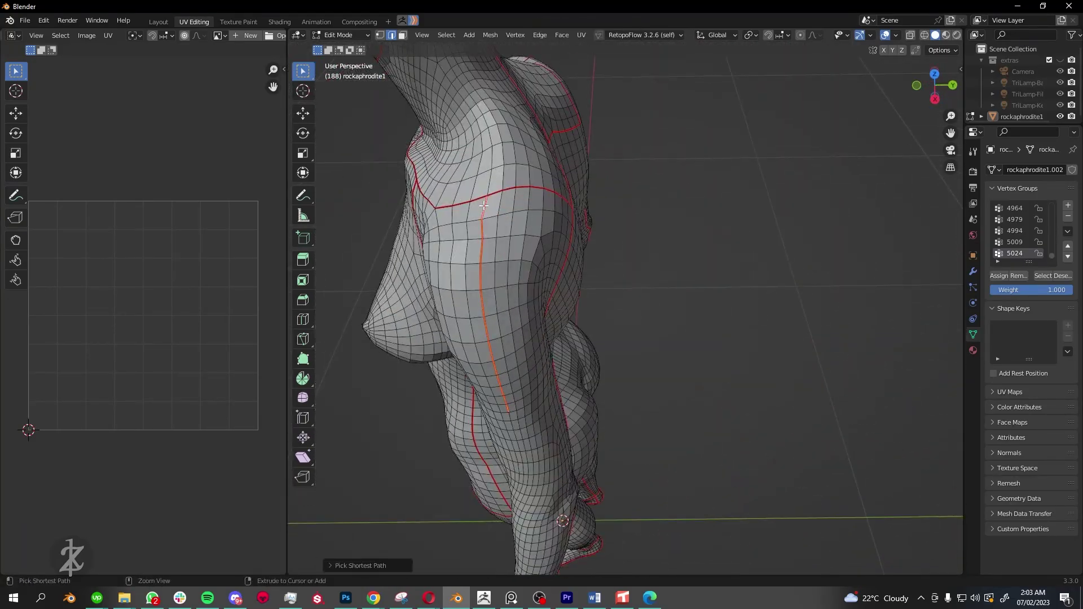
{"action": "middle_click_drag", "start_coordinate": [484, 206], "coordinate": [535, 444]}
{"action": "left_click", "coordinate": [553, 331]}
Pick a shortest edge path across the top of the shoulder and mark it as a seam.
{"action": "scroll", "coordinate": [552, 331], "scroll_direction": "down", "scroll_amount": 5}
{"action": "scroll", "coordinate": [649, 322], "scroll_direction": "up", "scroll_amount": 4}
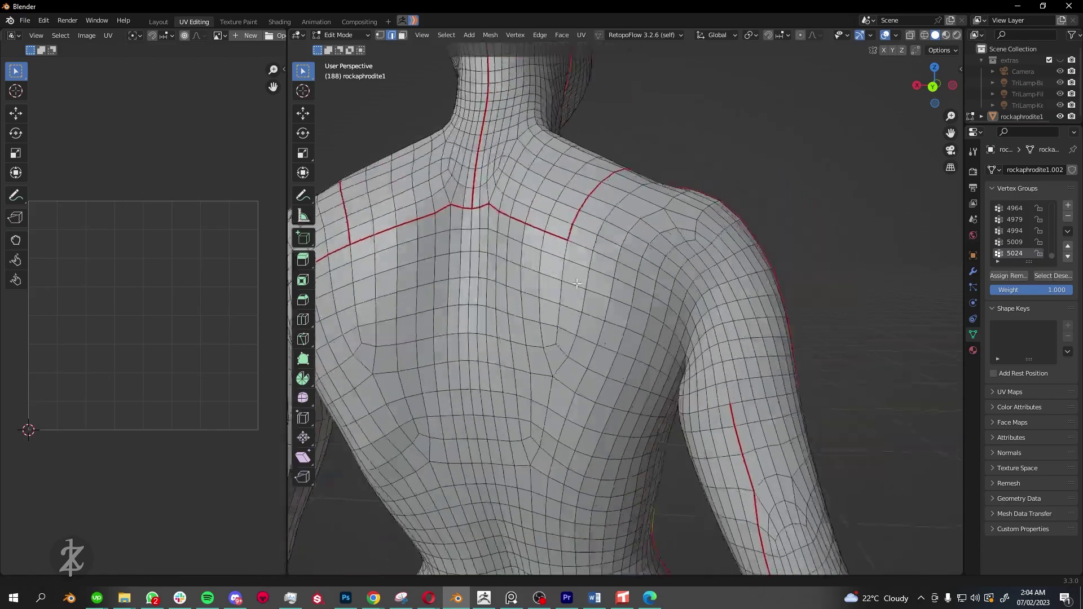
{"action": "scroll", "coordinate": [677, 314], "scroll_direction": "up", "scroll_amount": 3}
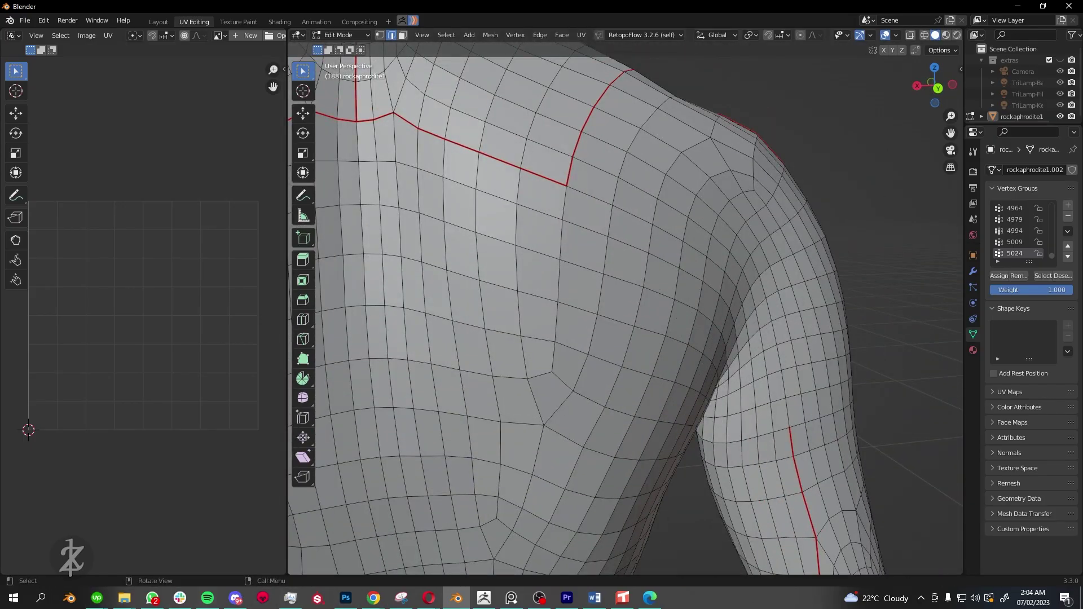
{"action": "mouse_move", "coordinate": [564, 339]}
{"action": "middle_mouse_down"}
{"action": "mouse_move", "coordinate": [577, 462]}
{"action": "mouse_move", "coordinate": [524, 321]}
{"action": "mouse_move", "coordinate": [684, 286]}
{"action": "mouse_move", "coordinate": [612, 333]}
{"action": "mouse_move", "coordinate": [541, 248]}
{"action": "mouse_move", "coordinate": [552, 290]}
{"action": "mouse_move", "coordinate": [691, 336]}
{"action": "mouse_move", "coordinate": [632, 316]}
{"action": "mouse_move", "coordinate": [652, 284]}
{"action": "mouse_move", "coordinate": [745, 344]}
{"action": "middle_mouse_up"}
{"action": "left_click", "coordinate": [577, 462], "text": "ctrl"}
{"action": "scroll", "coordinate": [551, 290], "scroll_direction": "down", "scroll_amount": 5}
{"action": "scroll", "coordinate": [653, 283], "scroll_direction": "up", "scroll_amount": 3}
{"action": "scroll", "coordinate": [652, 284], "scroll_direction": "down", "scroll_amount": 3}
{"action": "scroll", "coordinate": [705, 316], "scroll_direction": "up", "scroll_amount": 2}
{"action": "left_click", "coordinate": [744, 344], "text": "ctrl"}
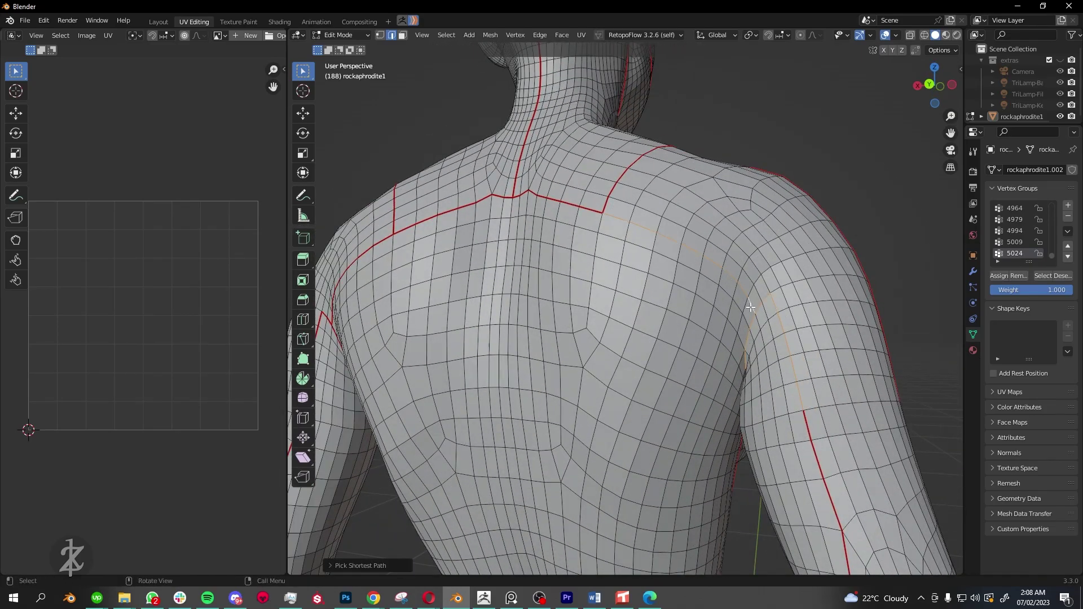
{"action": "mouse_move", "coordinate": [750, 307]}
{"action": "middle_mouse_down"}
{"action": "mouse_move", "coordinate": [638, 292]}
{"action": "mouse_move", "coordinate": [813, 288]}
{"action": "middle_mouse_up"}
{"action": "right_click", "coordinate": [637, 293]}
{"action": "left_click", "coordinate": [637, 292]}
Orbit around the armpit, upper back, neck and face to check the red seams.
{"action": "scroll", "coordinate": [734, 291], "scroll_direction": "up", "scroll_amount": 3}
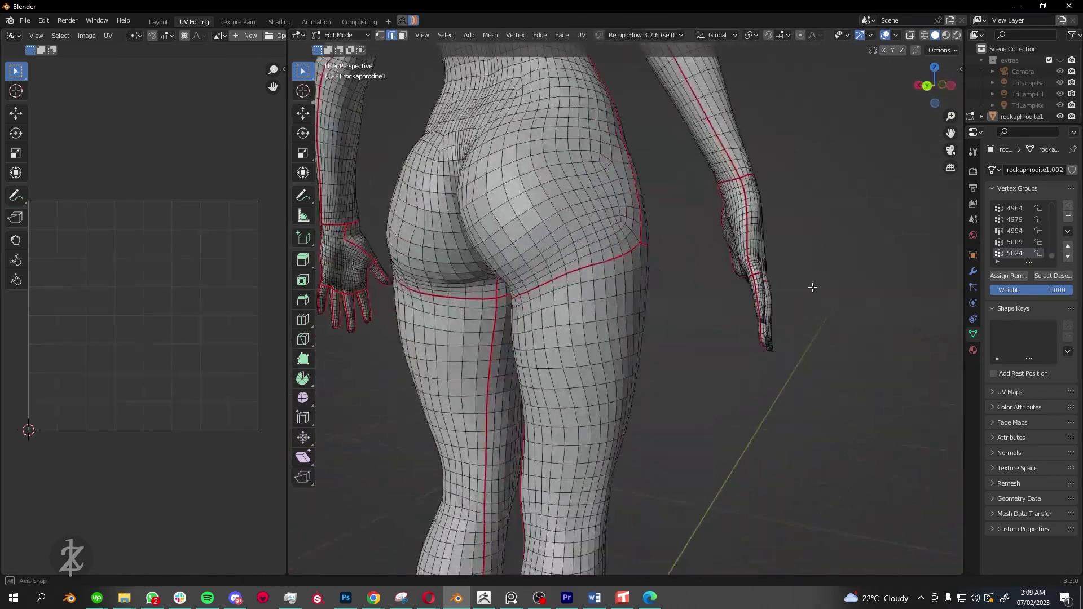
{"action": "scroll", "coordinate": [641, 314], "scroll_direction": "up", "scroll_amount": 5}
{"action": "scroll", "coordinate": [621, 322], "scroll_direction": "up", "scroll_amount": 3}
{"action": "scroll", "coordinate": [592, 327], "scroll_direction": "down", "scroll_amount": 5}
{"action": "mouse_move", "coordinate": [593, 327]}
{"action": "middle_mouse_down"}
{"action": "mouse_move", "coordinate": [565, 333]}
{"action": "mouse_move", "coordinate": [835, 279]}
{"action": "middle_mouse_up"}
{"action": "scroll", "coordinate": [555, 337], "scroll_direction": "up", "scroll_amount": 5}
{"action": "scroll", "coordinate": [554, 338], "scroll_direction": "down", "scroll_amount": 5}
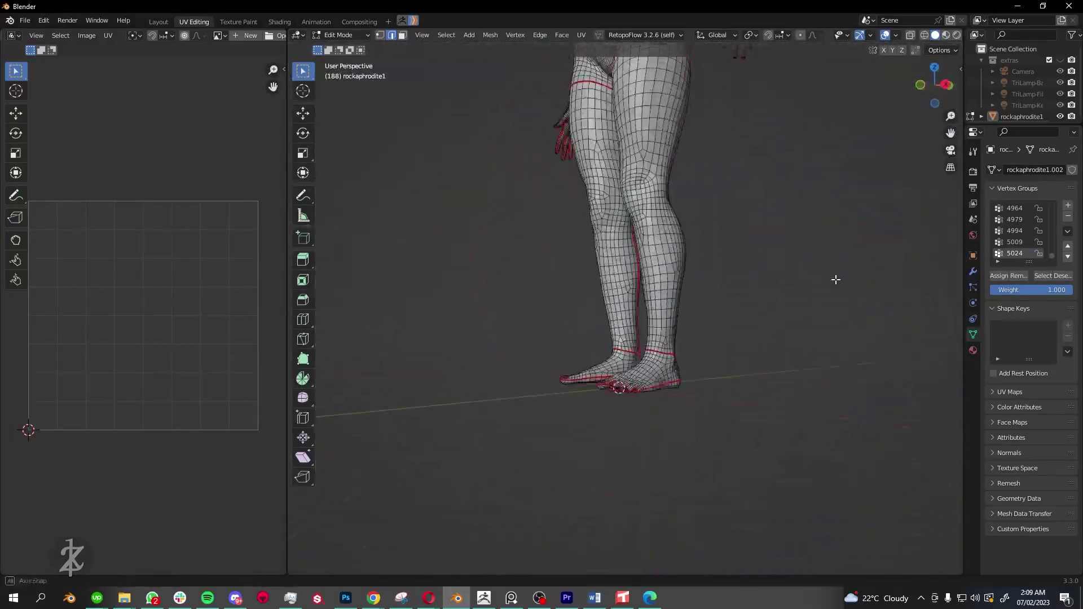
{"action": "scroll", "coordinate": [723, 346], "scroll_direction": "down", "scroll_amount": 2}
{"action": "scroll", "coordinate": [711, 333], "scroll_direction": "down", "scroll_amount": 5}
{"action": "mouse_move", "coordinate": [699, 322]}
{"action": "middle_mouse_down"}
{"action": "mouse_move", "coordinate": [655, 276]}
{"action": "mouse_move", "coordinate": [678, 339]}
{"action": "middle_mouse_up"}
{"action": "scroll", "coordinate": [655, 275], "scroll_direction": "up", "scroll_amount": 3}
{"action": "scroll", "coordinate": [654, 275], "scroll_direction": "up", "scroll_amount": 8}
{"action": "mouse_move", "coordinate": [680, 379]}
{"action": "middle_mouse_down"}
{"action": "mouse_move", "coordinate": [527, 309]}
{"action": "mouse_move", "coordinate": [483, 382]}
{"action": "middle_mouse_up"}
{"action": "scroll", "coordinate": [718, 456], "scroll_direction": "up", "scroll_amount": 5}
{"action": "middle_click_drag", "start_coordinate": [718, 456], "coordinate": [649, 367]}
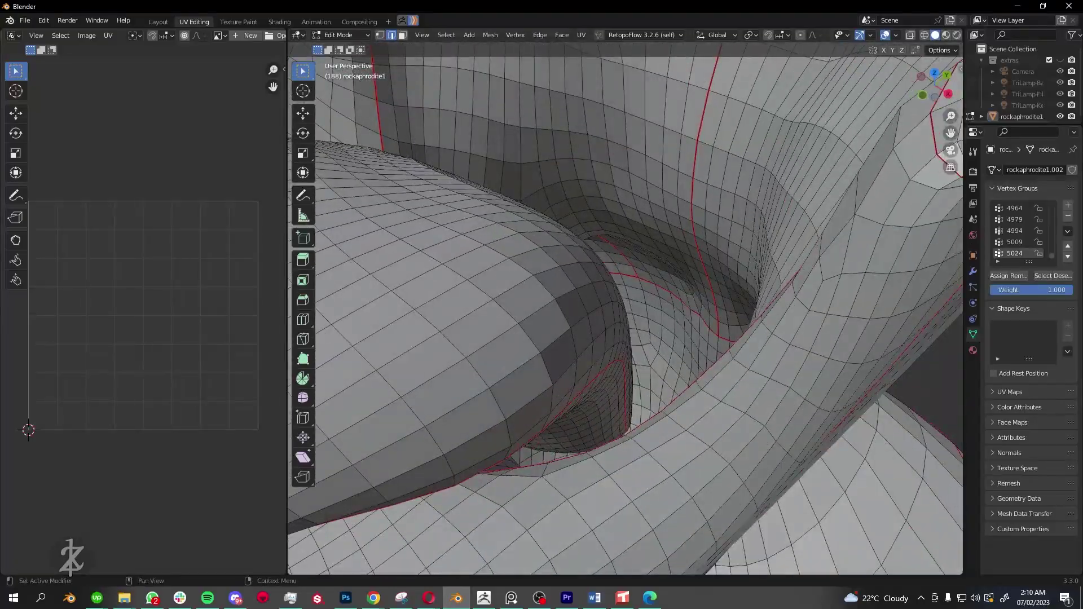
{"action": "mouse_move", "coordinate": [790, 361]}
{"action": "middle_mouse_down"}
{"action": "mouse_move", "coordinate": [815, 358]}
{"action": "mouse_move", "coordinate": [527, 363]}
{"action": "middle_mouse_up"}
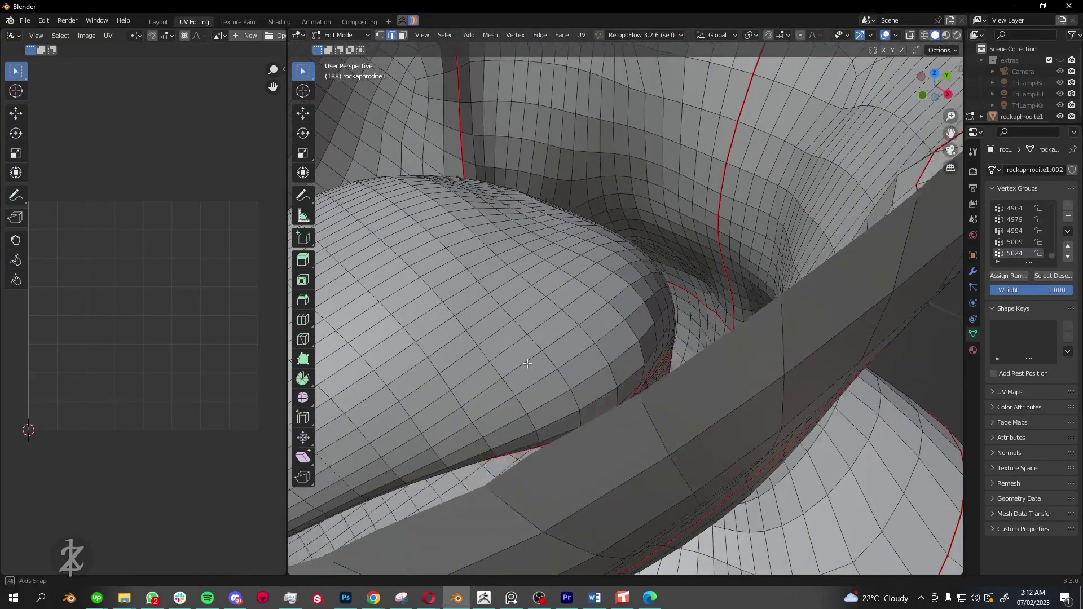
{"action": "scroll", "coordinate": [527, 363], "scroll_direction": "up", "scroll_amount": 4}
Select a shortest edge path along the curved seam, then check the leg seams.
{"action": "left_click", "coordinate": [582, 470], "text": "ctrl"}
{"action": "mouse_move", "coordinate": [582, 469]}
{"action": "middle_mouse_down"}
{"action": "mouse_move", "coordinate": [617, 536]}
{"action": "mouse_move", "coordinate": [653, 322]}
{"action": "mouse_move", "coordinate": [649, 385]}
{"action": "mouse_move", "coordinate": [486, 213]}
{"action": "middle_mouse_up"}
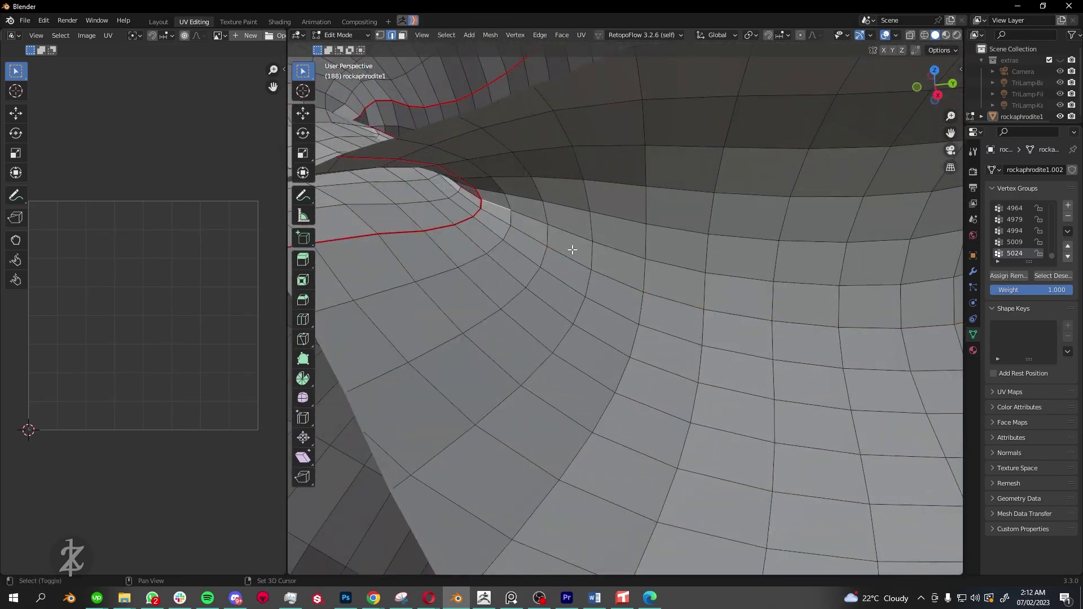
{"action": "mouse_move", "coordinate": [572, 250]}
{"action": "middle_mouse_down"}
{"action": "mouse_move", "coordinate": [737, 278]}
{"action": "mouse_move", "coordinate": [752, 333]}
{"action": "mouse_move", "coordinate": [749, 447]}
{"action": "mouse_move", "coordinate": [767, 363]}
{"action": "mouse_move", "coordinate": [686, 310]}
{"action": "mouse_move", "coordinate": [754, 319]}
{"action": "middle_mouse_up"}
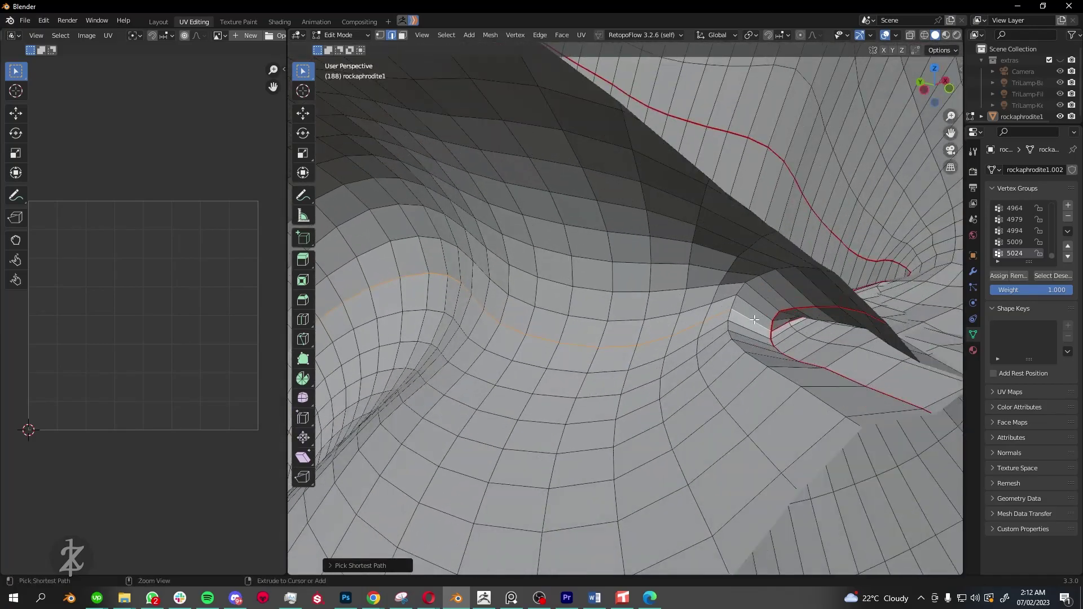
{"action": "scroll", "coordinate": [754, 320], "scroll_direction": "down", "scroll_amount": 8}
{"action": "scroll", "coordinate": [733, 321], "scroll_direction": "down", "scroll_amount": 5}
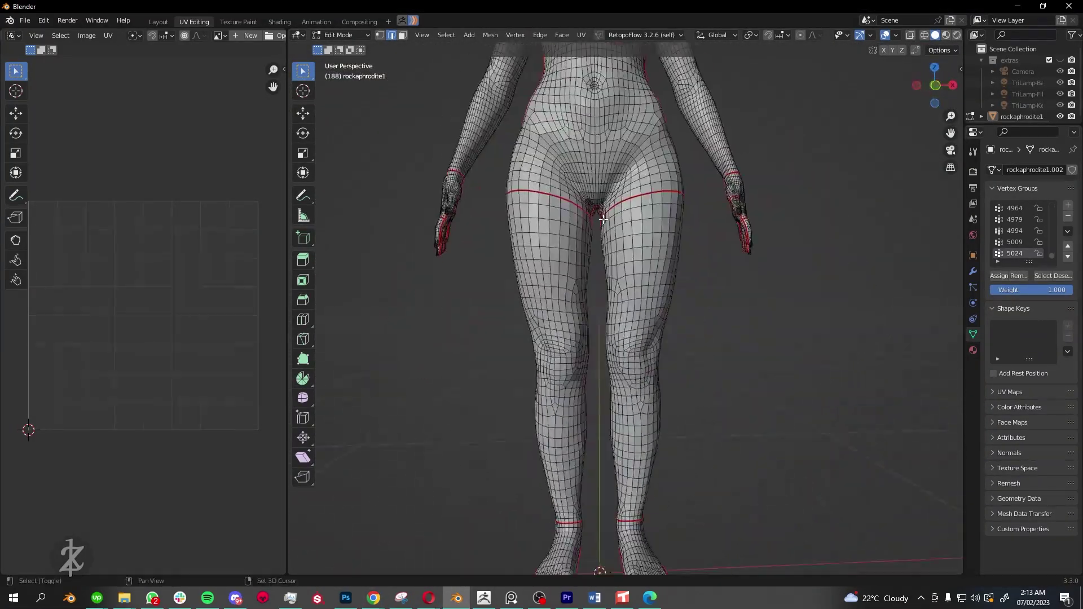
{"action": "middle_click_drag", "start_coordinate": [362, 221], "coordinate": [856, 228]}
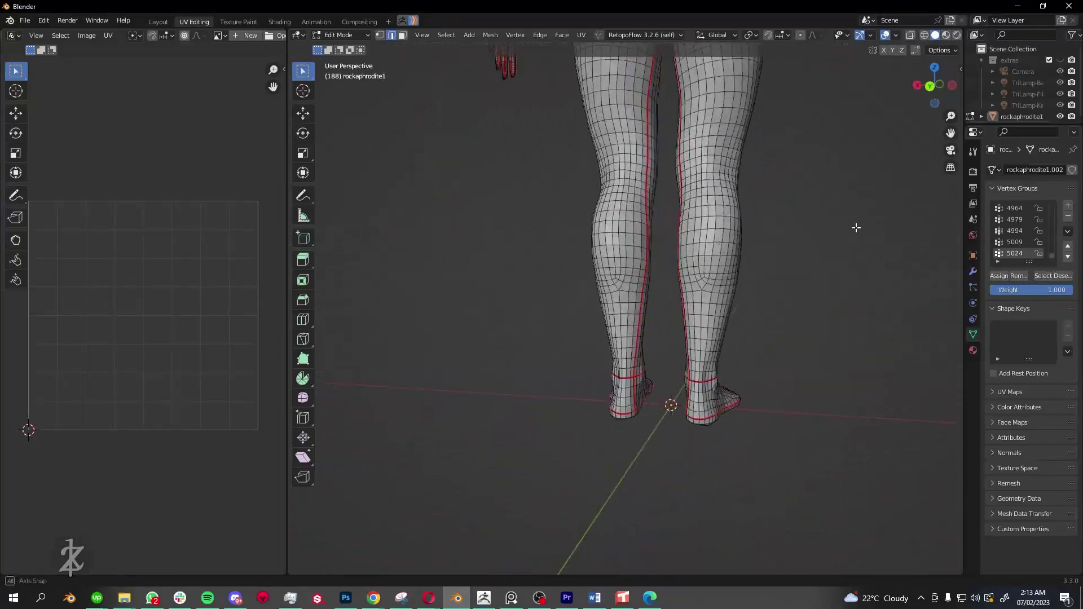
Select the linked head region with L, then clear it and zoom onto the eye.
{"action": "mouse_move", "coordinate": [698, 335]}
{"action": "middle_mouse_down"}
{"action": "mouse_move", "coordinate": [705, 355]}
{"action": "mouse_move", "coordinate": [744, 340]}
{"action": "mouse_move", "coordinate": [728, 341]}
{"action": "mouse_move", "coordinate": [775, 350]}
{"action": "middle_mouse_up"}
{"action": "key", "text": "l"}
{"action": "key", "text": "alt+a"}
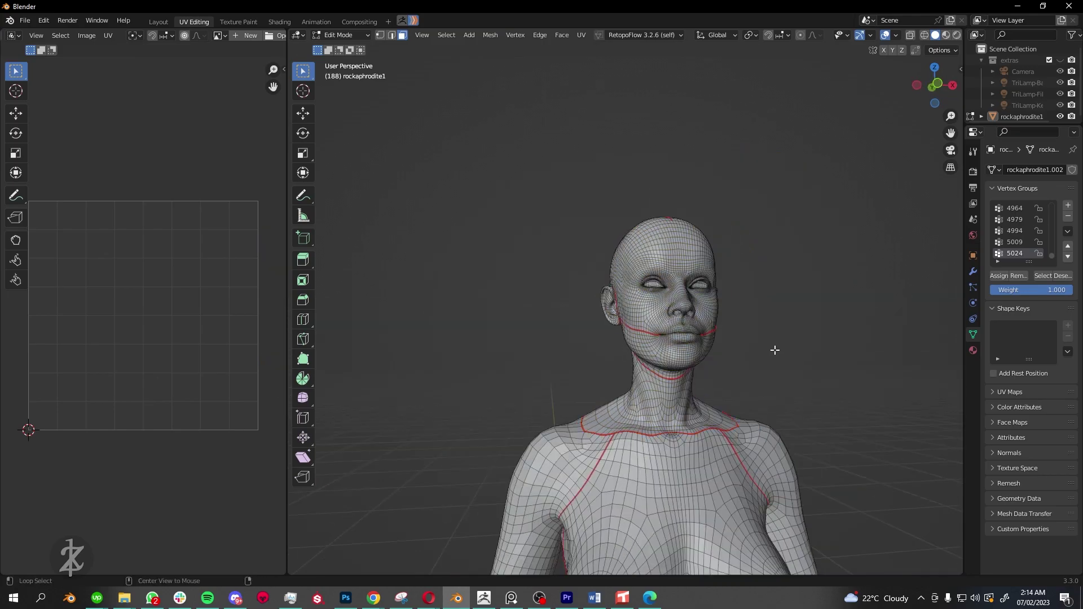
{"action": "scroll", "coordinate": [642, 294], "scroll_direction": "up", "scroll_amount": 3}
{"action": "mouse_move", "coordinate": [642, 293]}
{"action": "middle_mouse_down"}
{"action": "mouse_move", "coordinate": [564, 293]}
{"action": "mouse_move", "coordinate": [649, 293]}
{"action": "middle_mouse_up"}
Show mesh statistics in the viewport and unwrap the selected head region.
{"action": "scroll", "coordinate": [564, 271], "scroll_direction": "up", "scroll_amount": 5}
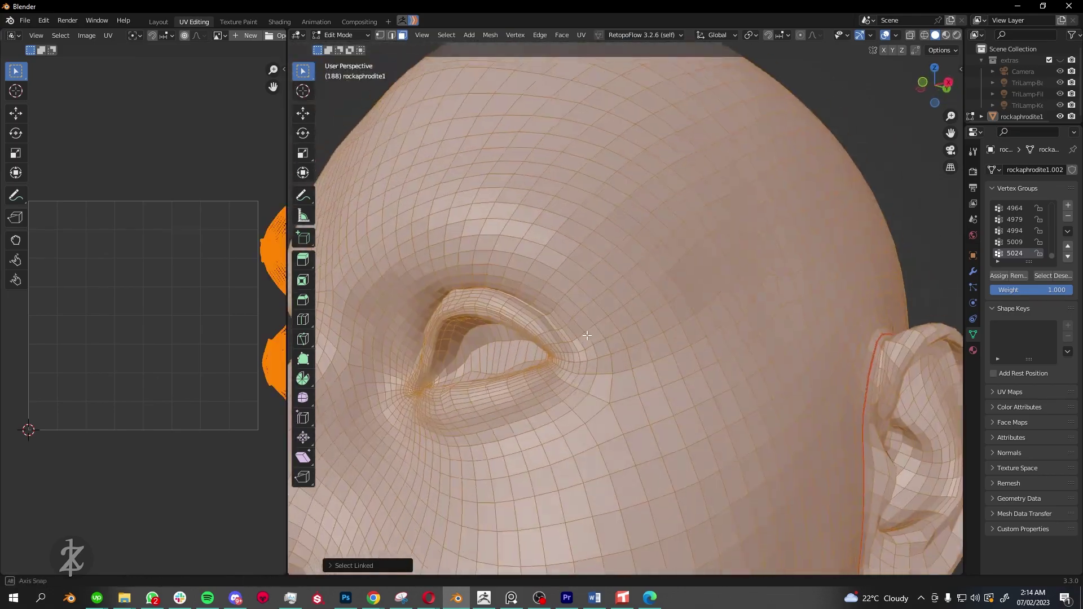
{"action": "left_click", "coordinate": [896, 35]}
{"action": "left_click", "coordinate": [841, 128]}
{"action": "scroll", "coordinate": [564, 282], "scroll_direction": "down", "scroll_amount": 4}
{"action": "middle_click_drag", "start_coordinate": [564, 282], "coordinate": [498, 314]}
{"action": "key", "text": "u"}
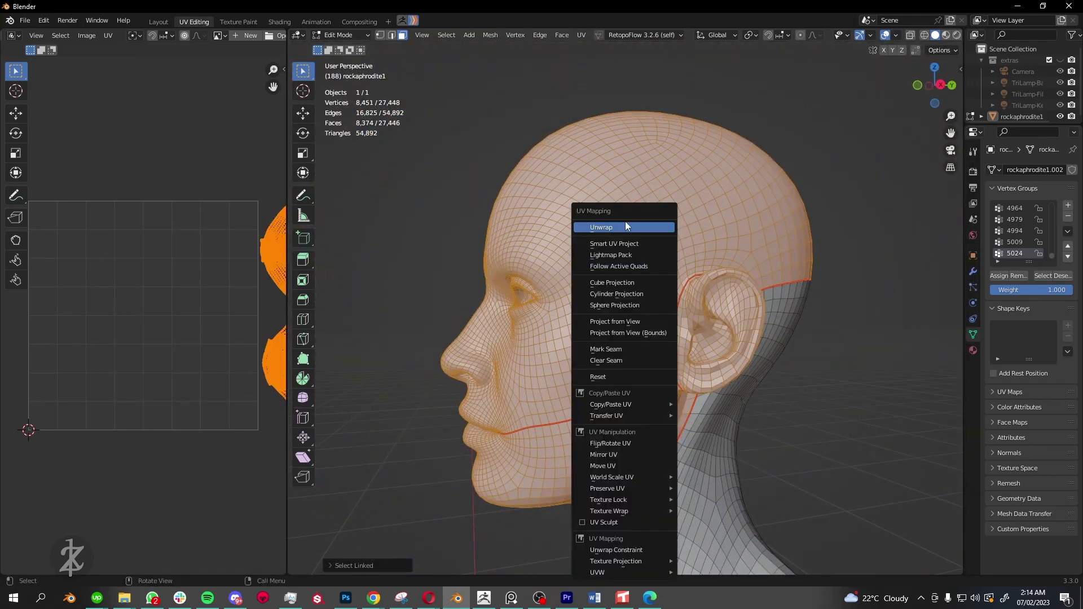
{"action": "left_click", "coordinate": [601, 228]}
{"action": "mouse_move", "coordinate": [288, 282]}
{"action": "left_mouse_down"}
{"action": "mouse_move", "coordinate": [753, 282]}
{"action": "mouse_move", "coordinate": [381, 282]}
{"action": "left_mouse_up"}
{"action": "scroll", "coordinate": [733, 282], "scroll_direction": "up", "scroll_amount": 4}
Pick an edge path over the head near the ear, then select the linked face region.
{"action": "key", "text": "alt+a"}
{"action": "middle_click_drag", "start_coordinate": [671, 344], "coordinate": [587, 254]}
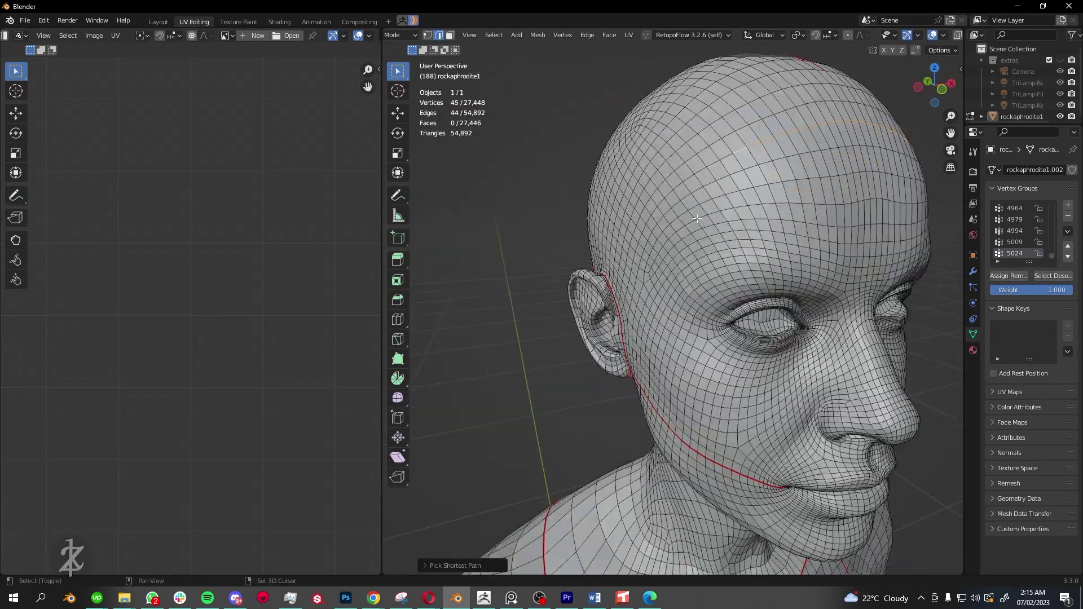
{"action": "left_click", "coordinate": [564, 277], "text": "ctrl"}
{"action": "right_click", "coordinate": [515, 270]}
{"action": "mouse_move", "coordinate": [515, 273]}
{"action": "middle_mouse_down"}
{"action": "mouse_move", "coordinate": [702, 292]}
{"action": "mouse_move", "coordinate": [662, 253]}
{"action": "middle_mouse_up"}
{"action": "left_click", "coordinate": [736, 210], "text": "ctrl"}
{"action": "scroll", "coordinate": [701, 293], "scroll_direction": "down", "scroll_amount": 4}
{"action": "key", "text": "alt+a"}
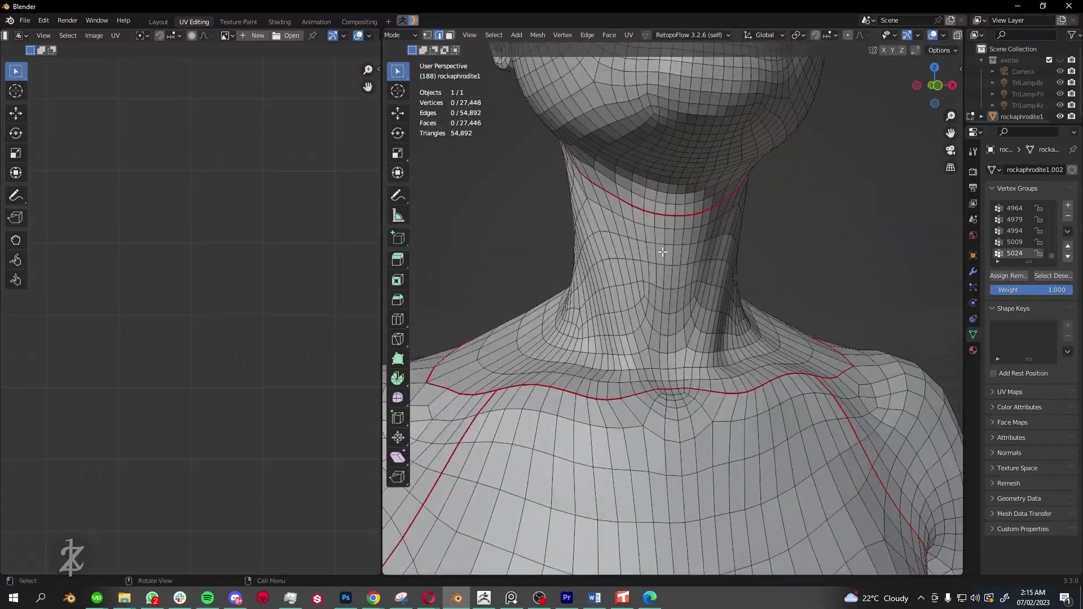
{"action": "scroll", "coordinate": [652, 342], "scroll_direction": "down", "scroll_amount": 5}
{"action": "key", "text": "ctrl+l"}
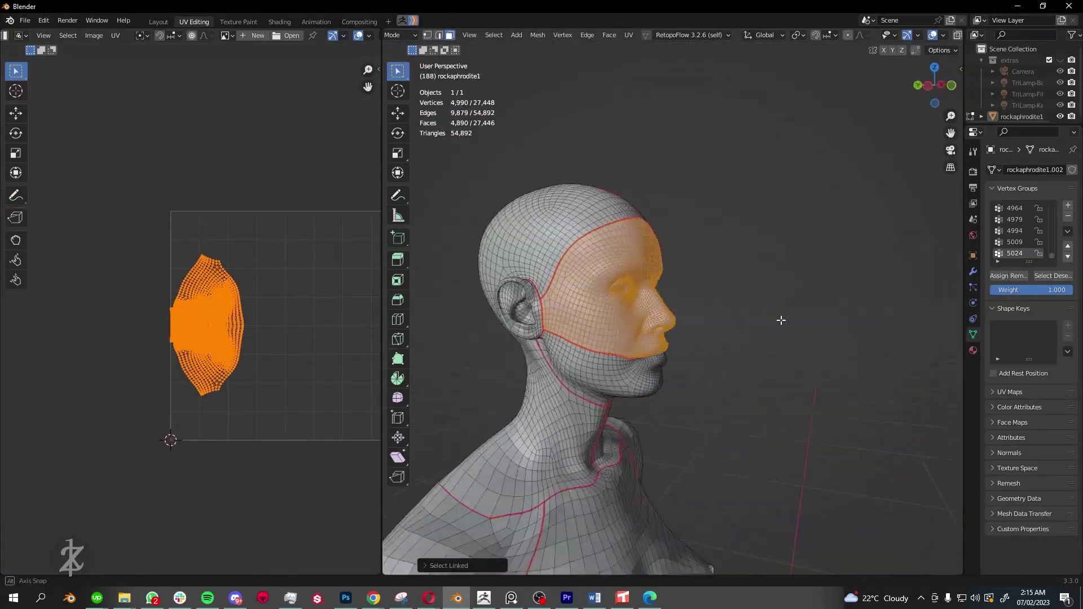
Unwrap the head and neck faces from a front view and widen the UV editor.
{"action": "middle_click_drag", "start_coordinate": [672, 343], "coordinate": [647, 342]}
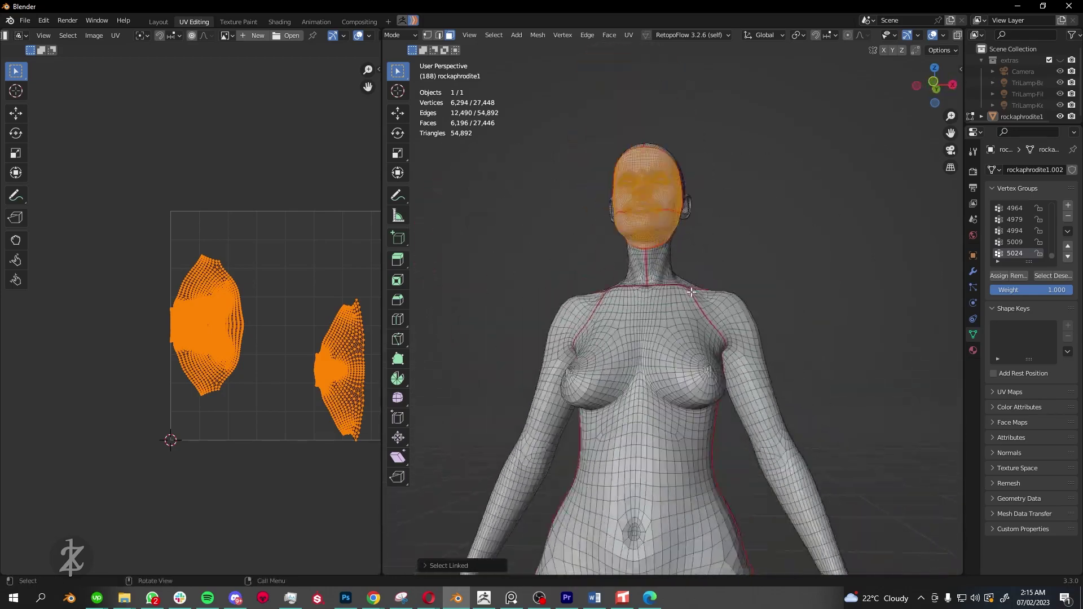
{"action": "middle_click_drag", "start_coordinate": [692, 292], "coordinate": [556, 286]}
{"action": "scroll", "coordinate": [556, 286], "scroll_direction": "up", "scroll_amount": 4}
{"action": "mouse_move", "coordinate": [715, 298]}
{"action": "middle_mouse_down"}
{"action": "mouse_move", "coordinate": [798, 303]}
{"action": "mouse_move", "coordinate": [789, 292]}
{"action": "mouse_move", "coordinate": [692, 282]}
{"action": "middle_mouse_up"}
{"action": "middle_click_drag", "start_coordinate": [622, 290], "coordinate": [787, 285]}
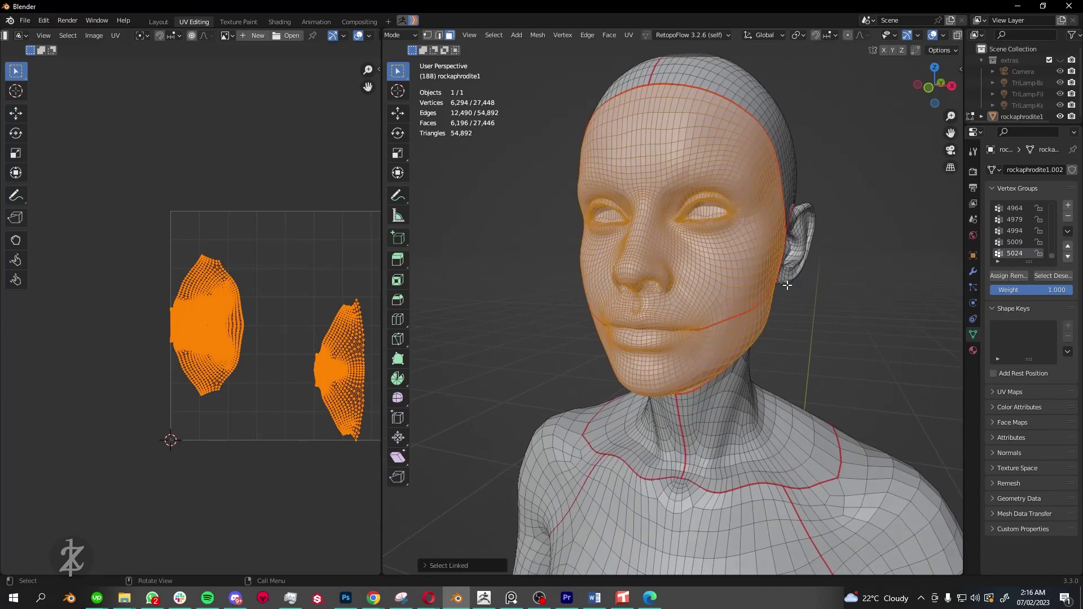
{"action": "key", "text": "u"}
{"action": "left_click", "coordinate": [707, 222]}
{"action": "left_click_drag", "start_coordinate": [382, 282], "coordinate": [665, 282]}
{"action": "scroll", "coordinate": [503, 268], "scroll_direction": "up", "scroll_amount": 3}
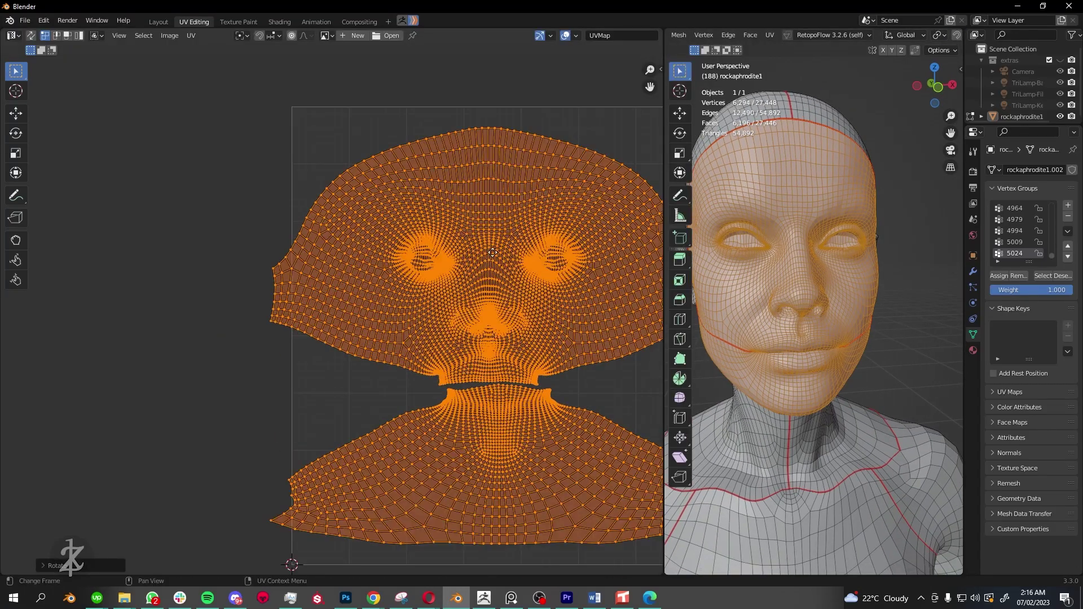
{"action": "scroll", "coordinate": [484, 174], "scroll_direction": "up", "scroll_amount": 2}
Select the face UV island and Grab-sculpt its top edge straighter.
{"action": "key", "text": "l"}
{"action": "left_click", "coordinate": [16, 240]}
{"action": "scroll", "coordinate": [151, 290], "scroll_direction": "down", "scroll_amount": 4}
{"action": "left_click_drag", "start_coordinate": [406, 293], "coordinate": [429, 277]}
{"action": "scroll", "coordinate": [429, 277], "scroll_direction": "up", "scroll_amount": 3}
{"action": "left_click_drag", "start_coordinate": [361, 237], "coordinate": [334, 212]}
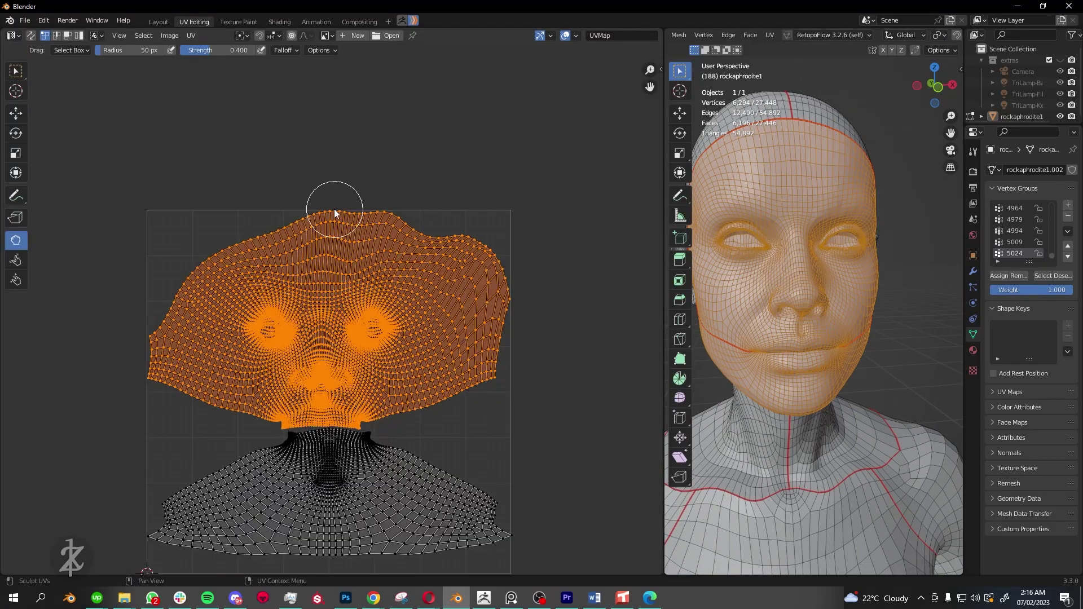
Keep evening out the face island's top and sides, then show the brush settings panel.
{"action": "scroll", "coordinate": [403, 223], "scroll_direction": "down", "scroll_amount": 4}
{"action": "scroll", "coordinate": [394, 340], "scroll_direction": "up", "scroll_amount": 1}
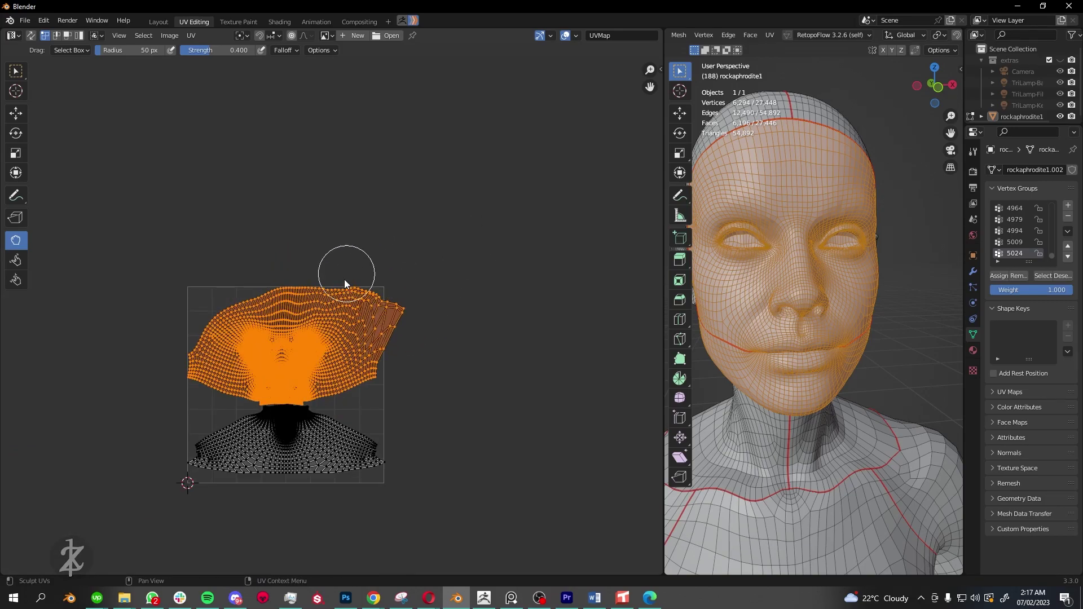
{"action": "scroll", "coordinate": [347, 316], "scroll_direction": "up", "scroll_amount": 3}
{"action": "scroll", "coordinate": [356, 349], "scroll_direction": "down", "scroll_amount": 3}
{"action": "scroll", "coordinate": [344, 316], "scroll_direction": "up", "scroll_amount": 5}
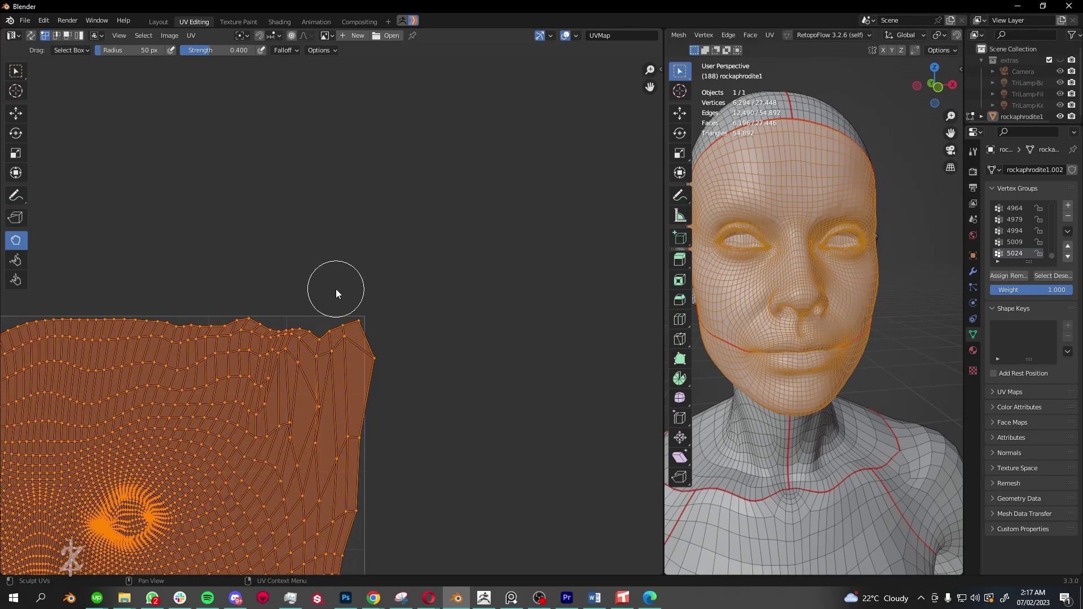
{"action": "scroll", "coordinate": [361, 293], "scroll_direction": "up", "scroll_amount": 1}
{"action": "scroll", "coordinate": [372, 313], "scroll_direction": "up", "scroll_amount": 1}
{"action": "scroll", "coordinate": [339, 321], "scroll_direction": "up", "scroll_amount": 1}
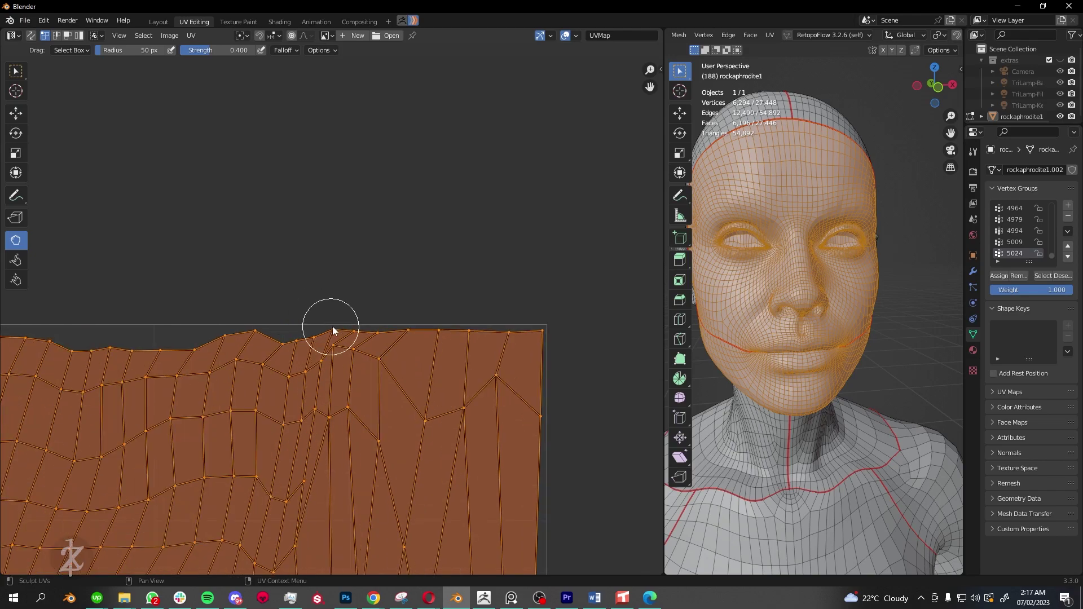
{"action": "scroll", "coordinate": [355, 319], "scroll_direction": "up", "scroll_amount": 1}
{"action": "scroll", "coordinate": [384, 318], "scroll_direction": "down", "scroll_amount": 4}
{"action": "scroll", "coordinate": [394, 311], "scroll_direction": "up", "scroll_amount": 2}
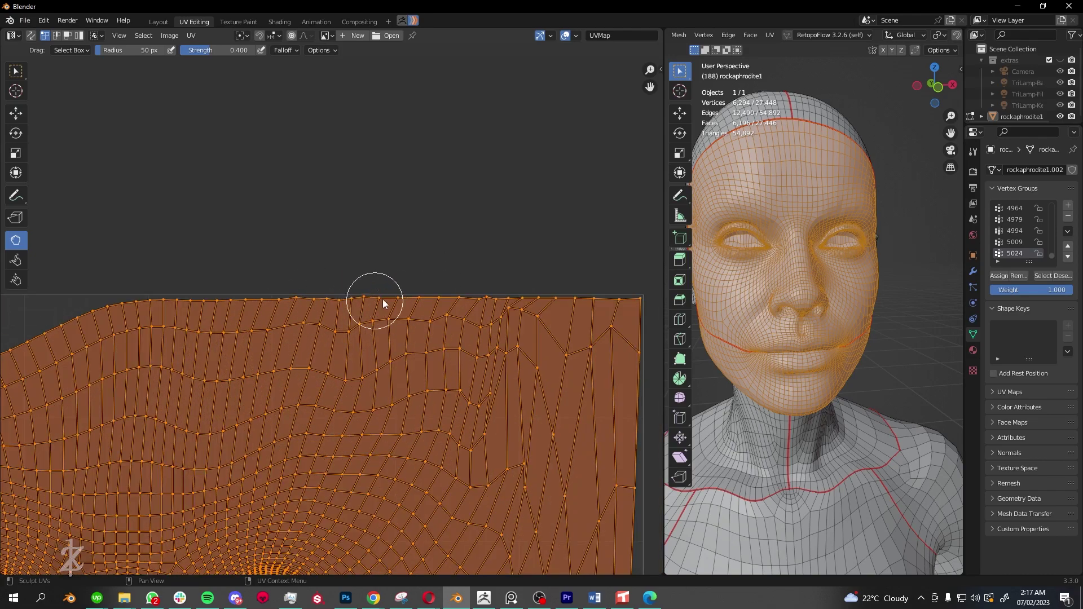
{"action": "scroll", "coordinate": [423, 316], "scroll_direction": "up", "scroll_amount": 2}
{"action": "scroll", "coordinate": [290, 319], "scroll_direction": "down", "scroll_amount": 2}
{"action": "scroll", "coordinate": [333, 400], "scroll_direction": "down", "scroll_amount": 4}
{"action": "scroll", "coordinate": [377, 326], "scroll_direction": "up", "scroll_amount": 2}
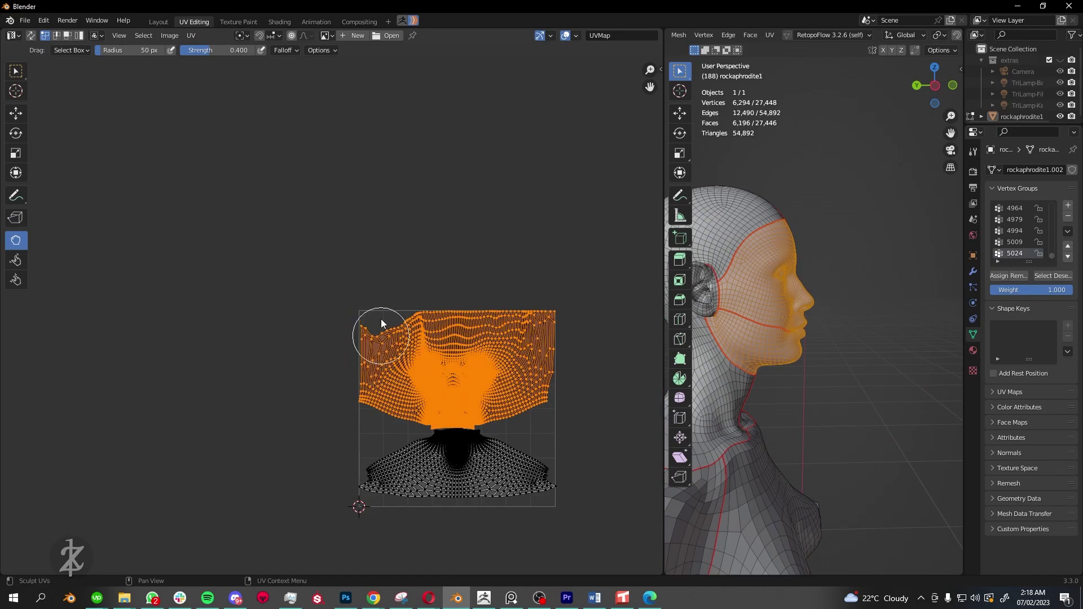
{"action": "scroll", "coordinate": [381, 323], "scroll_direction": "up", "scroll_amount": 4}
{"action": "scroll", "coordinate": [353, 327], "scroll_direction": "down", "scroll_amount": 2}
{"action": "scroll", "coordinate": [357, 373], "scroll_direction": "up", "scroll_amount": 3}
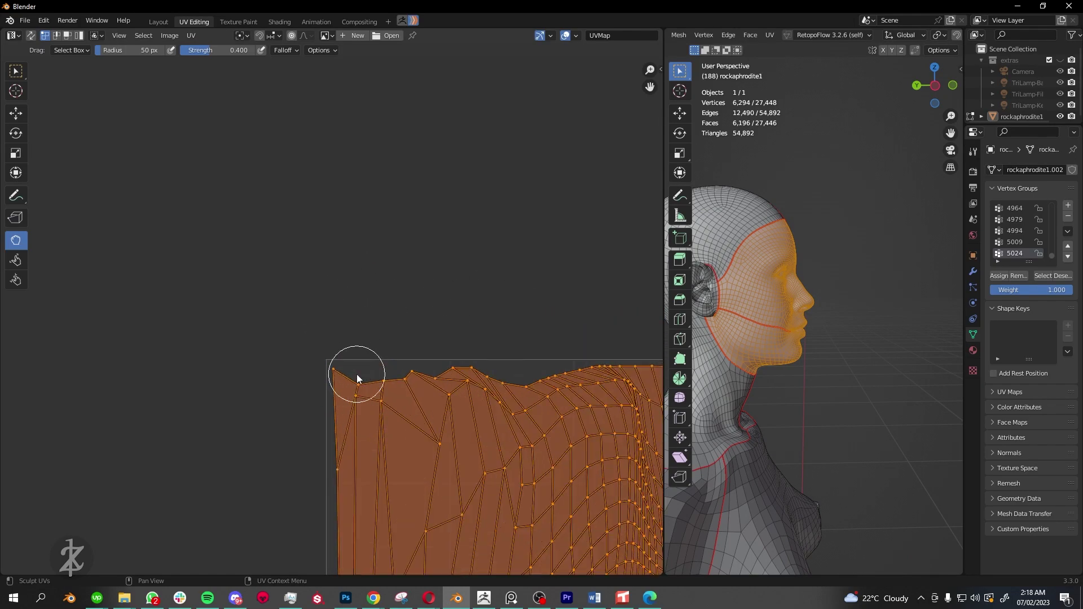
{"action": "scroll", "coordinate": [500, 388], "scroll_direction": "down", "scroll_amount": 2}
{"action": "scroll", "coordinate": [492, 412], "scroll_direction": "up", "scroll_amount": 1}
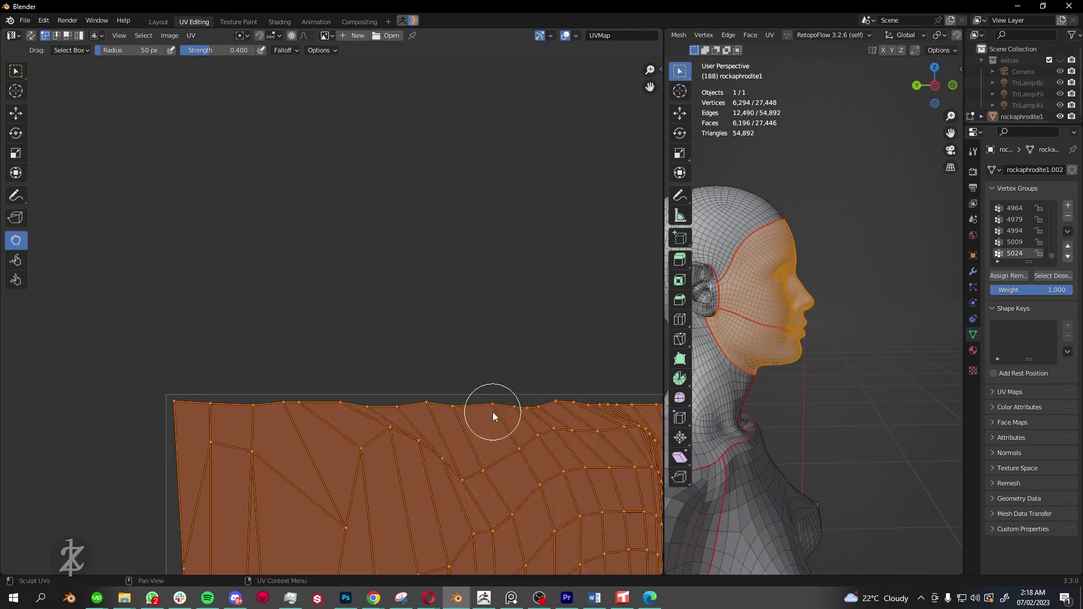
{"action": "scroll", "coordinate": [421, 371], "scroll_direction": "up", "scroll_amount": 1}
{"action": "scroll", "coordinate": [368, 366], "scroll_direction": "down", "scroll_amount": 5}
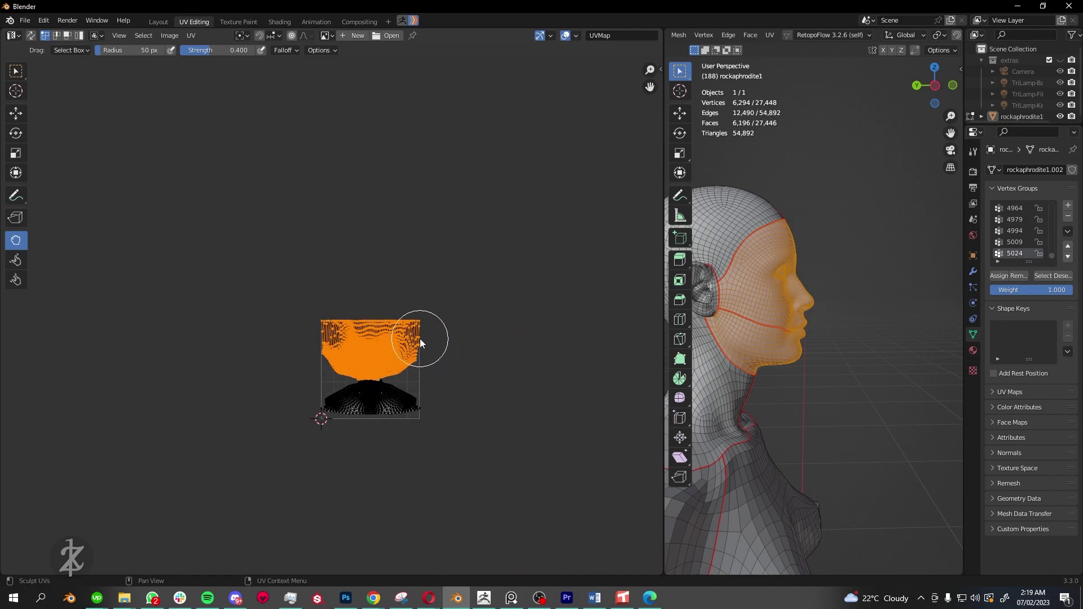
{"action": "scroll", "coordinate": [419, 339], "scroll_direction": "up", "scroll_amount": 3}
{"action": "scroll", "coordinate": [307, 377], "scroll_direction": "up", "scroll_amount": 1}
{"action": "scroll", "coordinate": [367, 367], "scroll_direction": "down", "scroll_amount": 2, "text": "ctrl"}
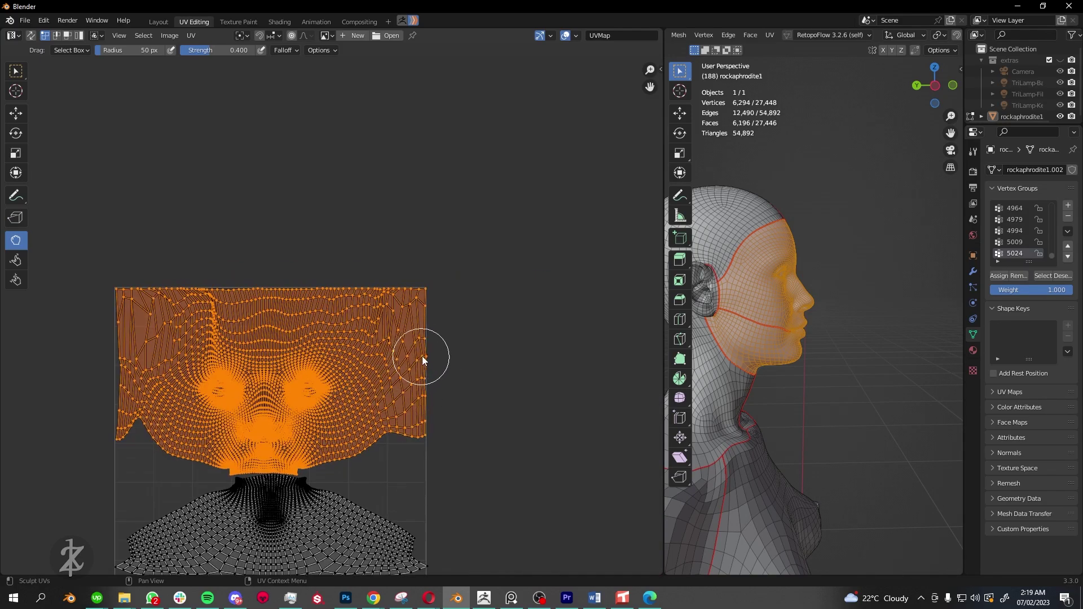
{"action": "scroll", "coordinate": [332, 391], "scroll_direction": "up", "scroll_amount": 5, "text": "ctrl"}
{"action": "scroll", "coordinate": [353, 402], "scroll_direction": "down", "scroll_amount": 3, "text": "shift"}
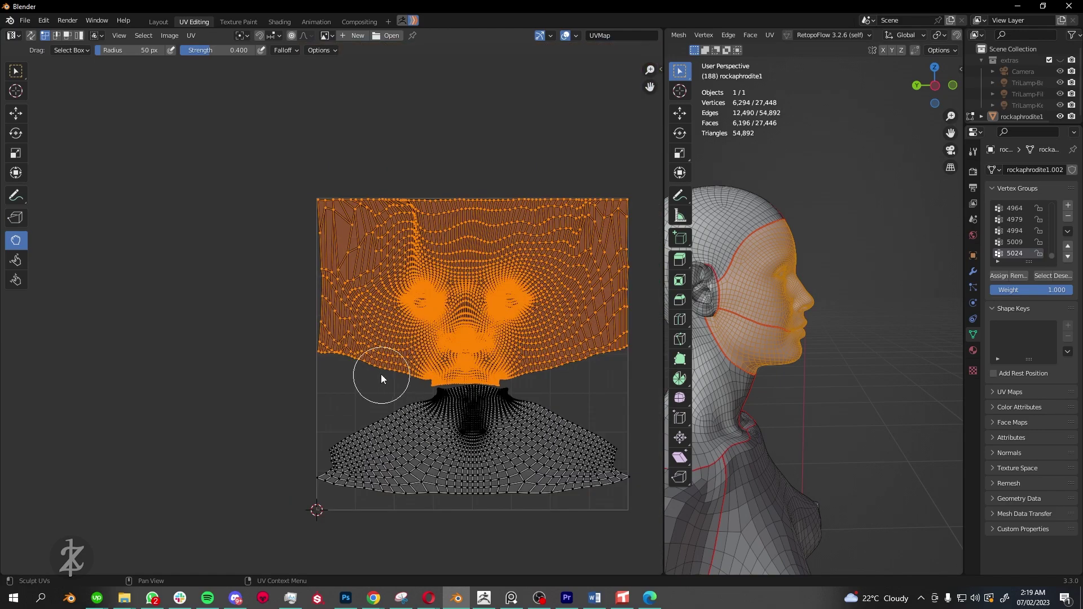
{"action": "scroll", "coordinate": [318, 291], "scroll_direction": "up", "scroll_amount": 1}
{"action": "scroll", "coordinate": [451, 198], "scroll_direction": "down", "scroll_amount": 1}
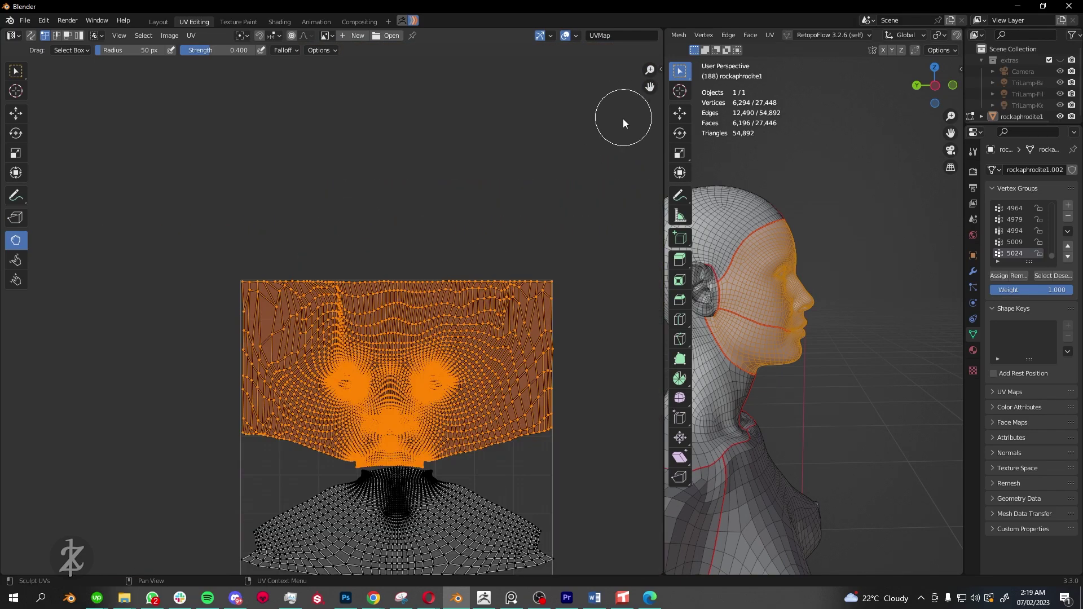
{"action": "key", "text": "n"}
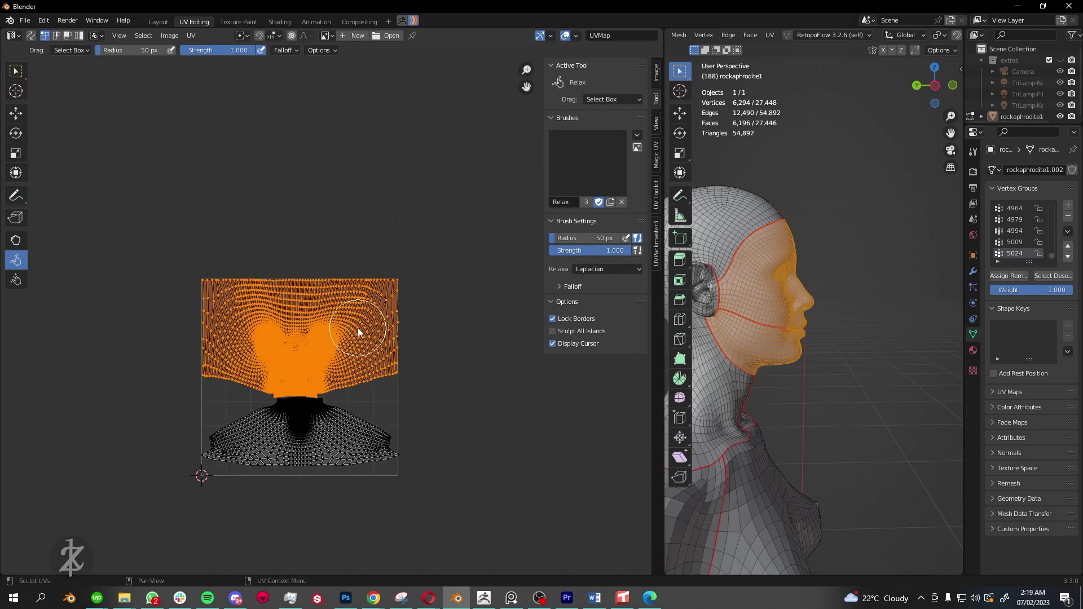
Relax the face UV island with Lock Borders on to even its interior wires.
{"action": "scroll", "coordinate": [387, 333], "scroll_direction": "up", "scroll_amount": 2}
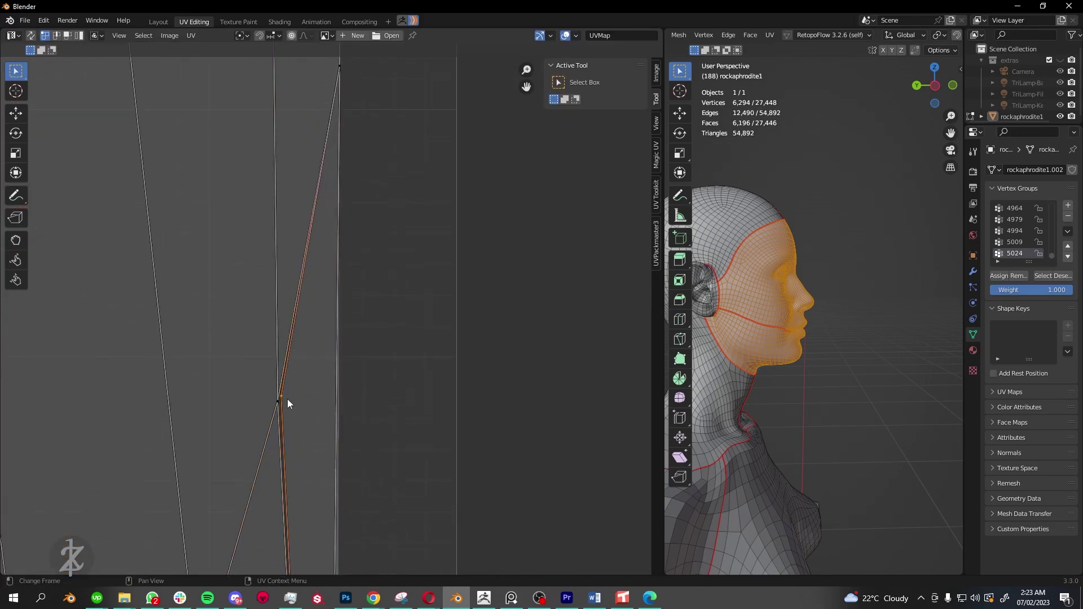
Enable UV Sync Selection and select the entire mesh.
{"action": "right_click", "coordinate": [341, 337]}
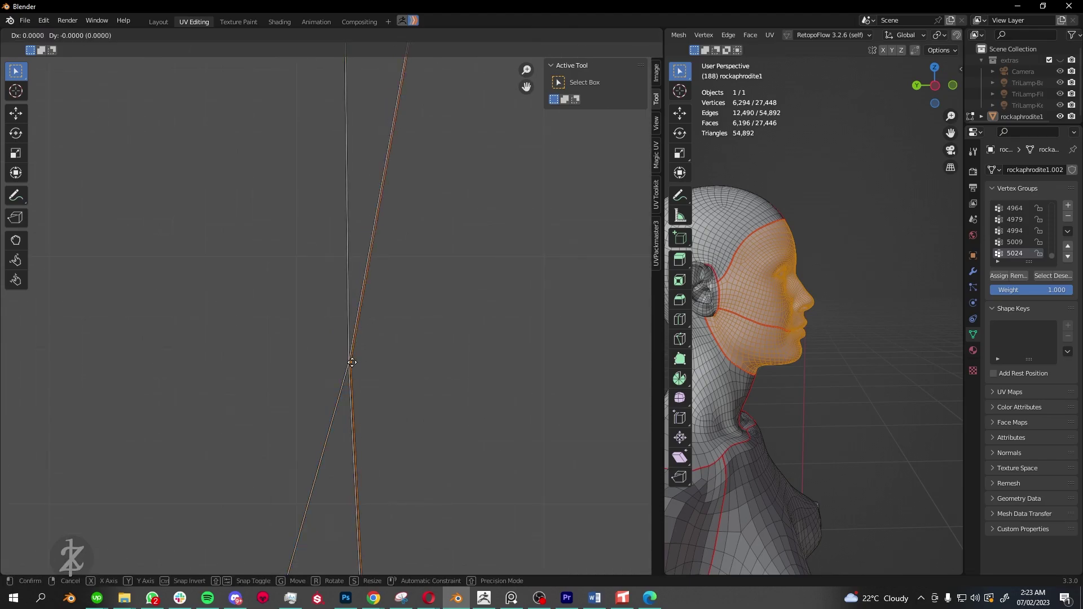
{"action": "left_click", "coordinate": [28, 37]}
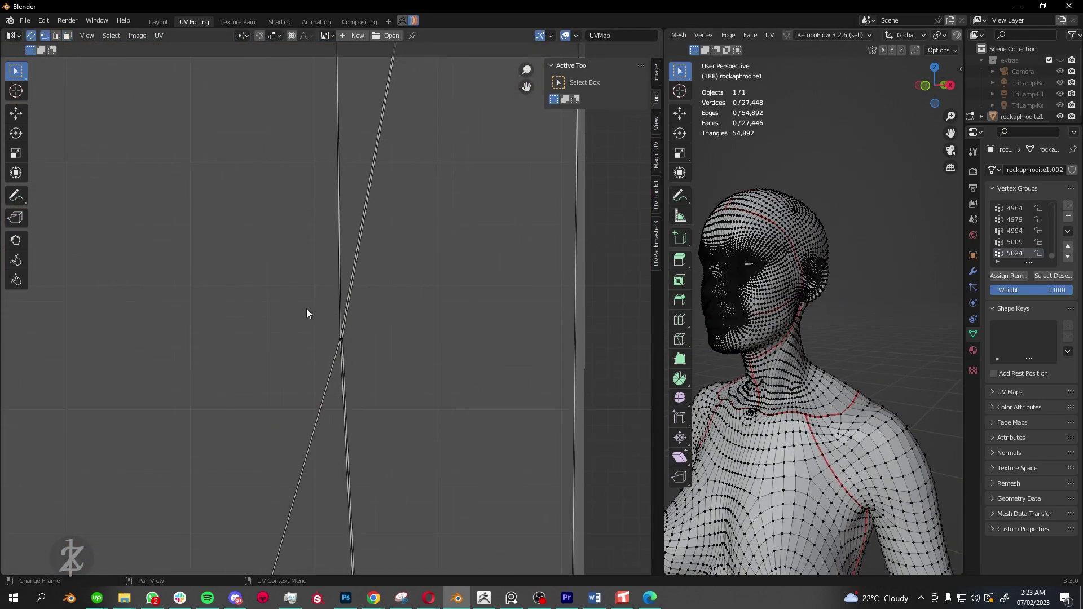
{"action": "right_click", "coordinate": [306, 332]}
{"action": "left_click", "coordinate": [398, 367]}
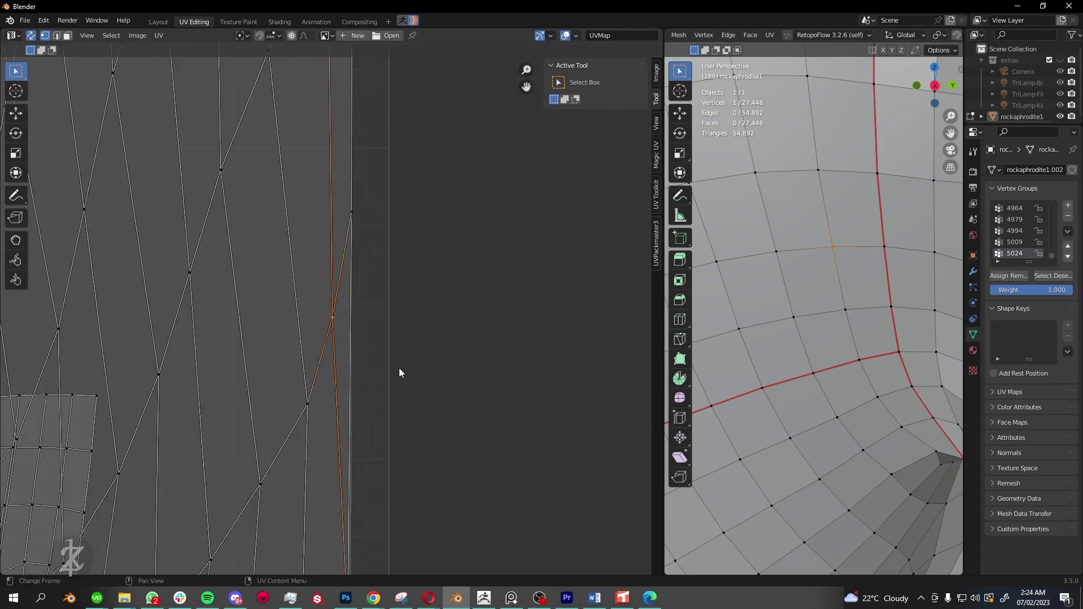
{"action": "key", "text": "a"}
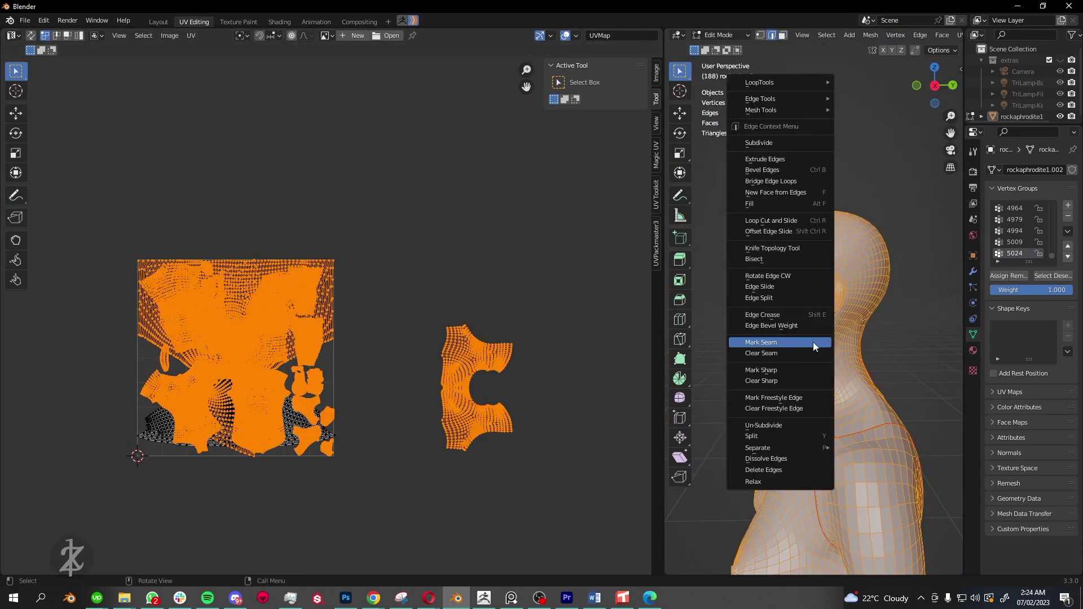
{"action": "left_click", "coordinate": [191, 36]}
Create seams from the UV islands, then deselect all and reposition a layout part.
{"action": "left_click", "coordinate": [258, 226]}
{"action": "key", "text": "alt+a"}
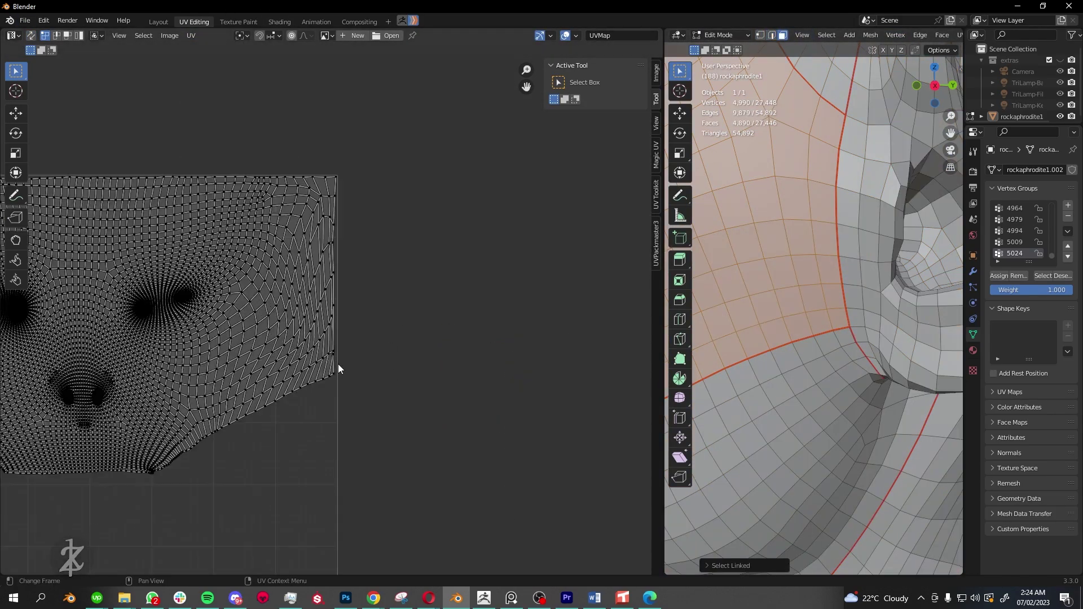
{"action": "key", "text": "g"}
{"action": "left_click", "coordinate": [3, 102]}
Grab-sculpt the face island's top-right corner square and relax its interior spacing.
{"action": "left_click", "coordinate": [15, 240]}
{"action": "scroll", "coordinate": [354, 371], "scroll_direction": "up", "scroll_amount": 3}
{"action": "scroll", "coordinate": [358, 337], "scroll_direction": "up", "scroll_amount": 2}
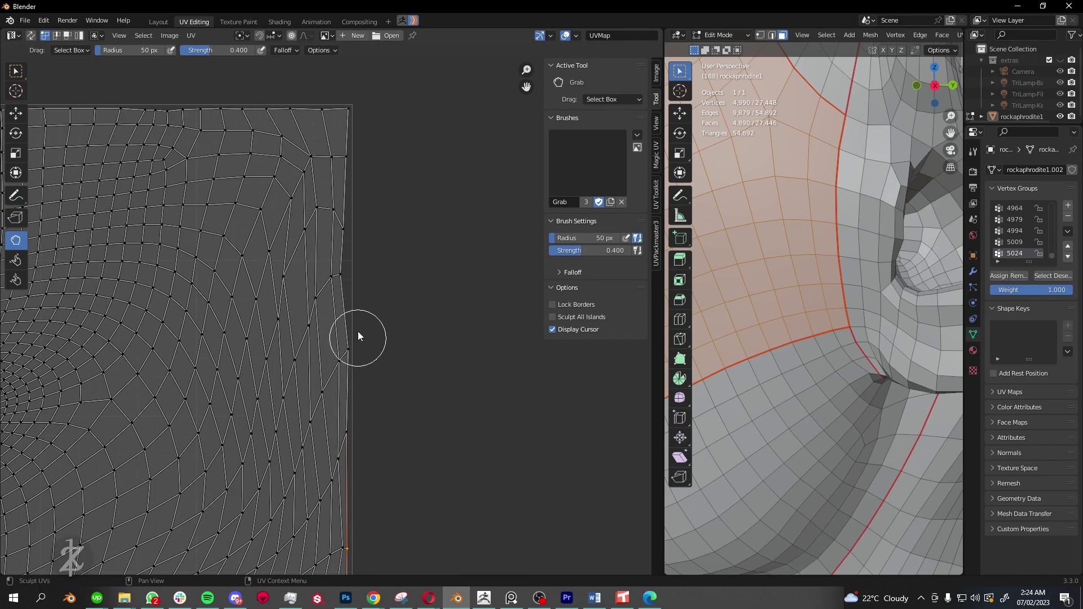
{"action": "scroll", "coordinate": [350, 159], "scroll_direction": "down", "scroll_amount": 5}
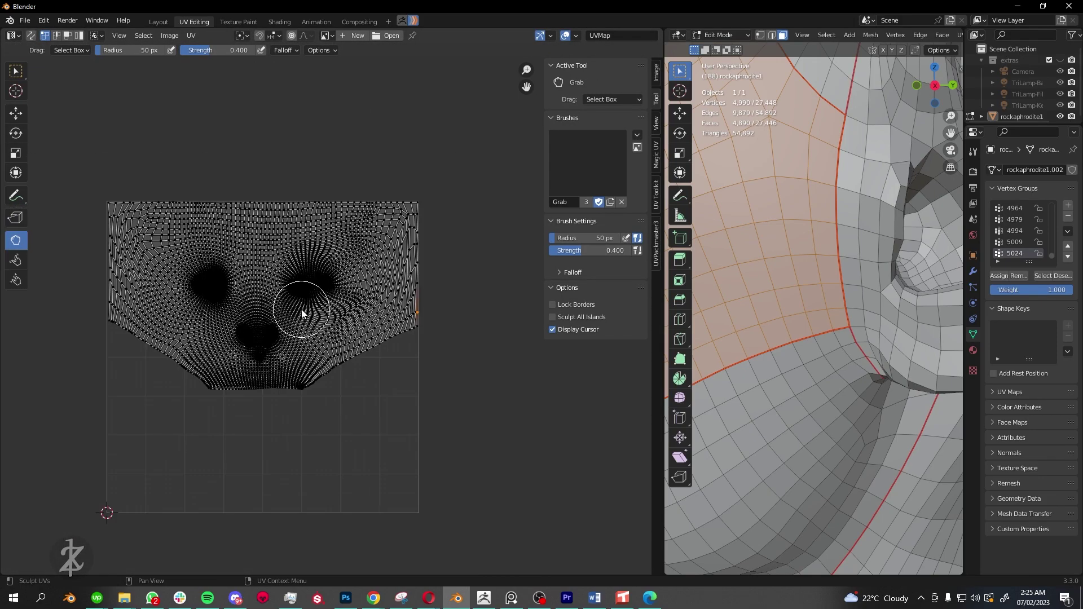
{"action": "scroll", "coordinate": [404, 258], "scroll_direction": "up", "scroll_amount": 2}
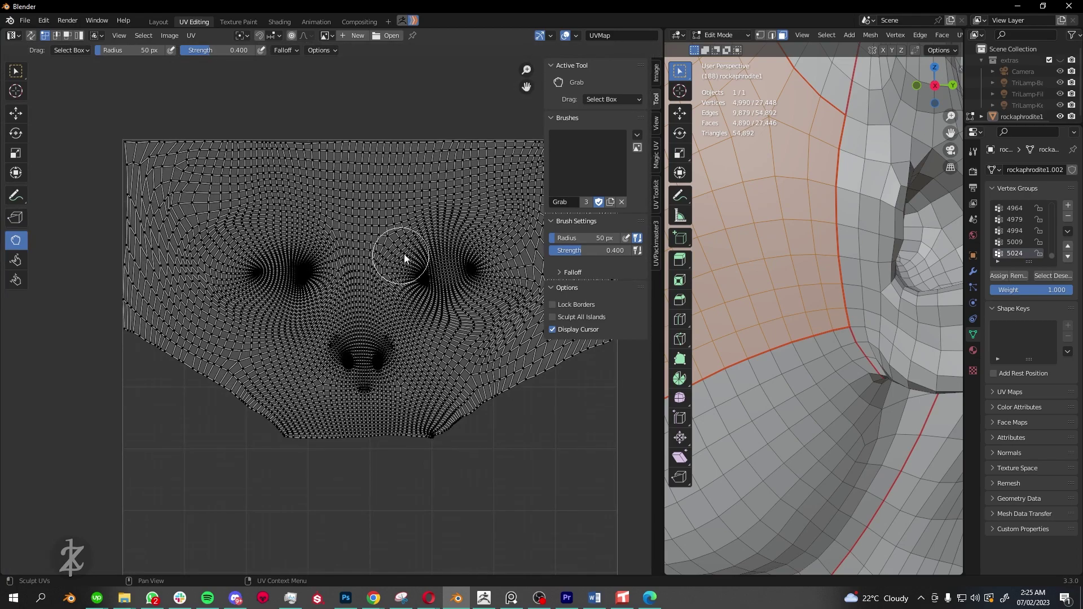
{"action": "scroll", "coordinate": [429, 366], "scroll_direction": "down", "scroll_amount": 2}
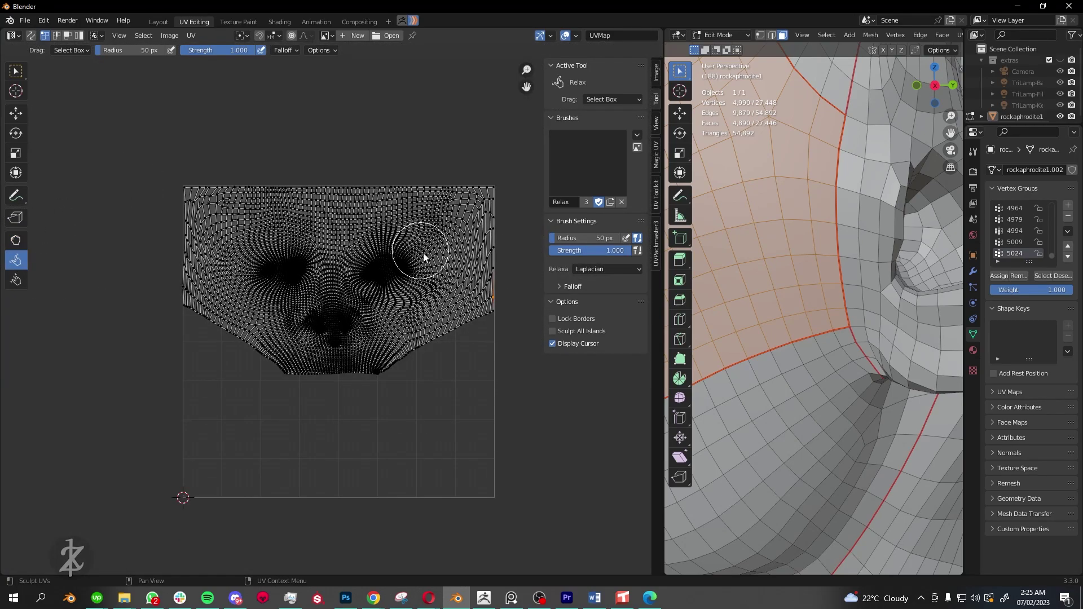
{"action": "key", "text": "g"}
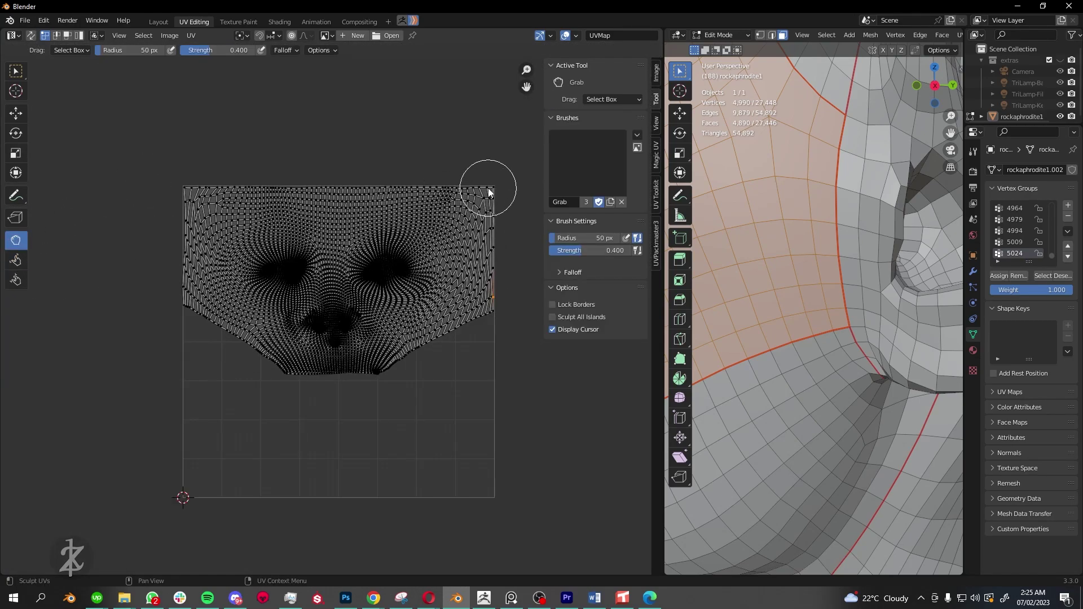
{"action": "scroll", "coordinate": [489, 188], "scroll_direction": "down", "scroll_amount": 4}
Select the linked face and neck UVs and Grab-sculpt them smooth.
{"action": "key", "text": "ctrl+l"}
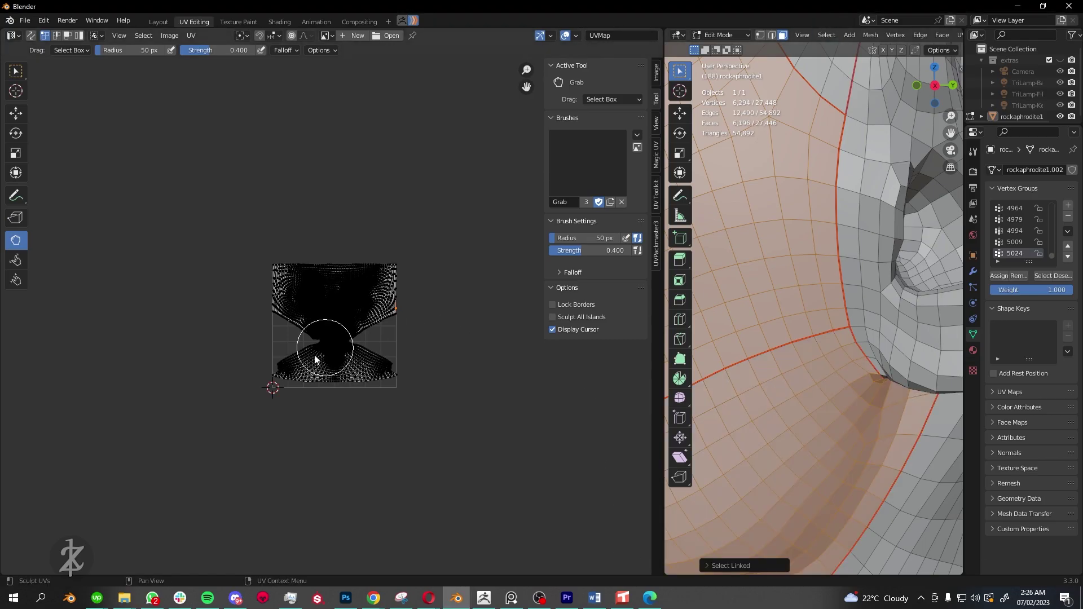
{"action": "scroll", "coordinate": [376, 333], "scroll_direction": "up", "scroll_amount": 6}
{"action": "scroll", "coordinate": [237, 327], "scroll_direction": "down", "scroll_amount": 4}
{"action": "scroll", "coordinate": [282, 342], "scroll_direction": "up", "scroll_amount": 3}
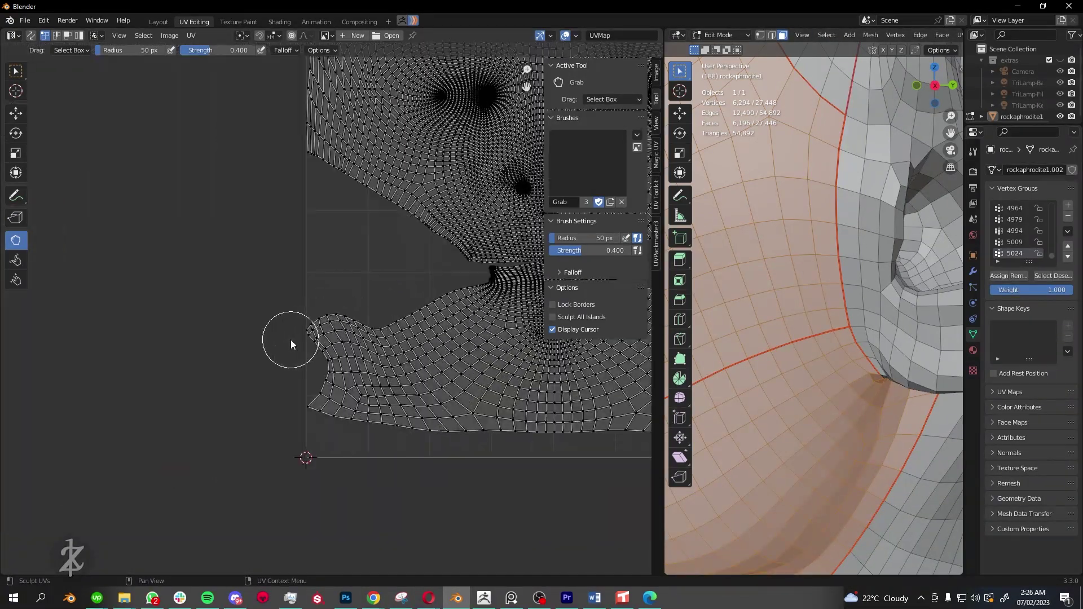
{"action": "scroll", "coordinate": [333, 378], "scroll_direction": "down", "scroll_amount": 3}
{"action": "scroll", "coordinate": [476, 384], "scroll_direction": "up", "scroll_amount": 3}
{"action": "scroll", "coordinate": [326, 388], "scroll_direction": "up", "scroll_amount": 2}
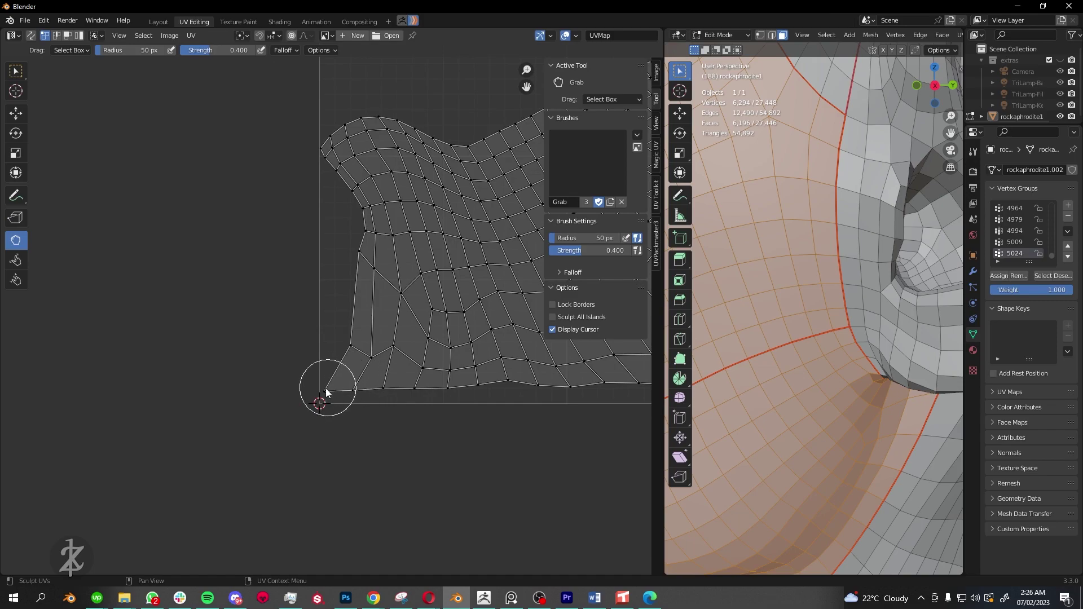
{"action": "scroll", "coordinate": [326, 388], "scroll_direction": "up", "scroll_amount": 2}
{"action": "scroll", "coordinate": [327, 287], "scroll_direction": "up", "scroll_amount": 2}
{"action": "scroll", "coordinate": [353, 339], "scroll_direction": "up", "scroll_amount": 2}
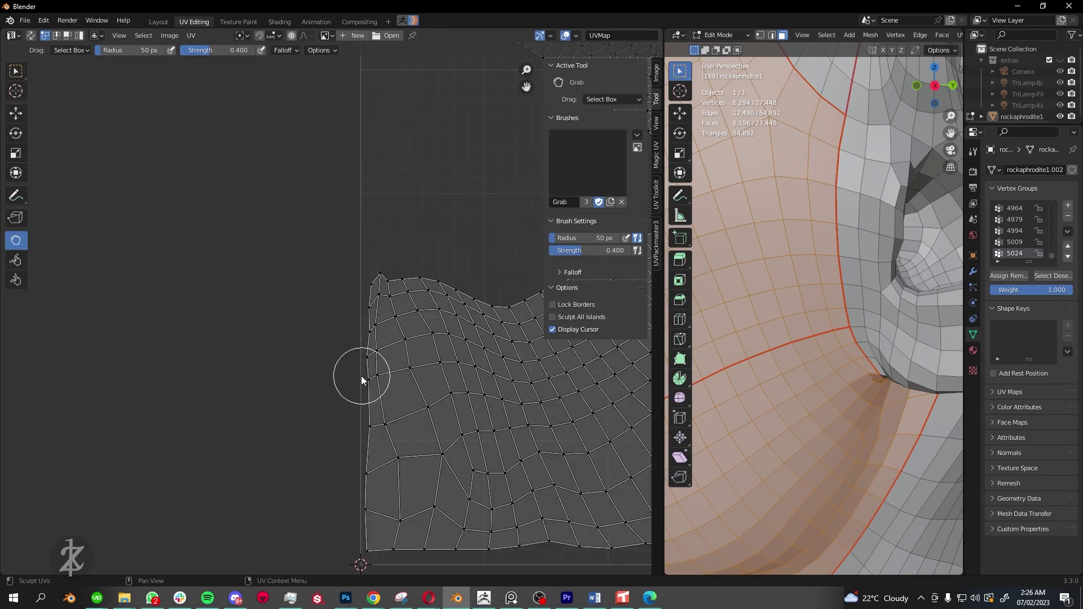
{"action": "scroll", "coordinate": [372, 344], "scroll_direction": "up", "scroll_amount": 1}
{"action": "scroll", "coordinate": [417, 398], "scroll_direction": "down", "scroll_amount": 4}
{"action": "scroll", "coordinate": [378, 401], "scroll_direction": "up", "scroll_amount": 2}
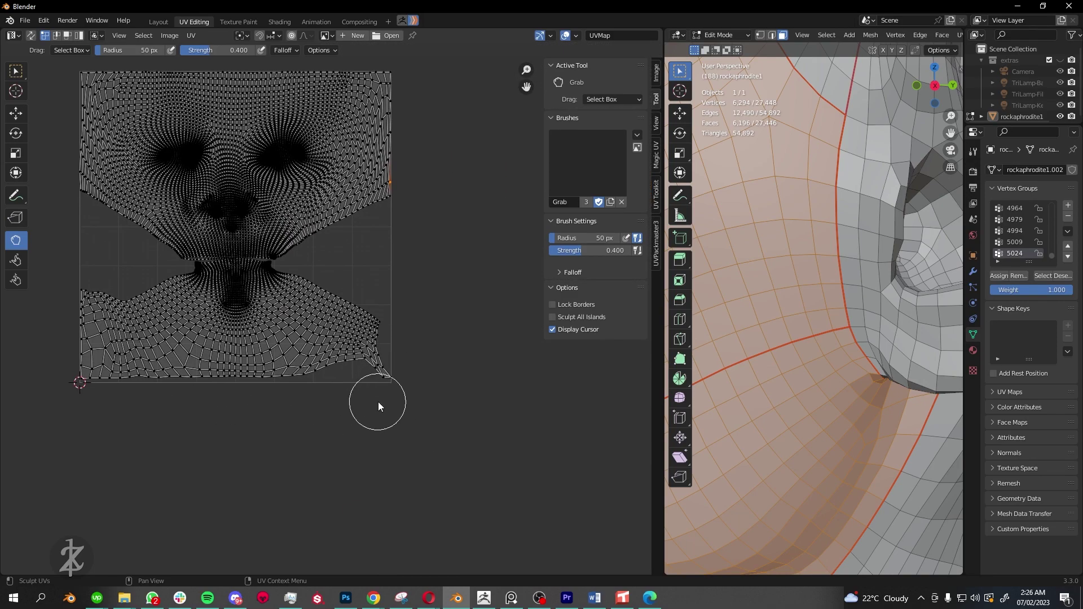
{"action": "scroll", "coordinate": [394, 435], "scroll_direction": "up", "scroll_amount": 2}
{"action": "scroll", "coordinate": [366, 406], "scroll_direction": "down", "scroll_amount": 1}
{"action": "scroll", "coordinate": [368, 418], "scroll_direction": "up", "scroll_amount": 1}
{"action": "scroll", "coordinate": [232, 352], "scroll_direction": "down", "scroll_amount": 1}
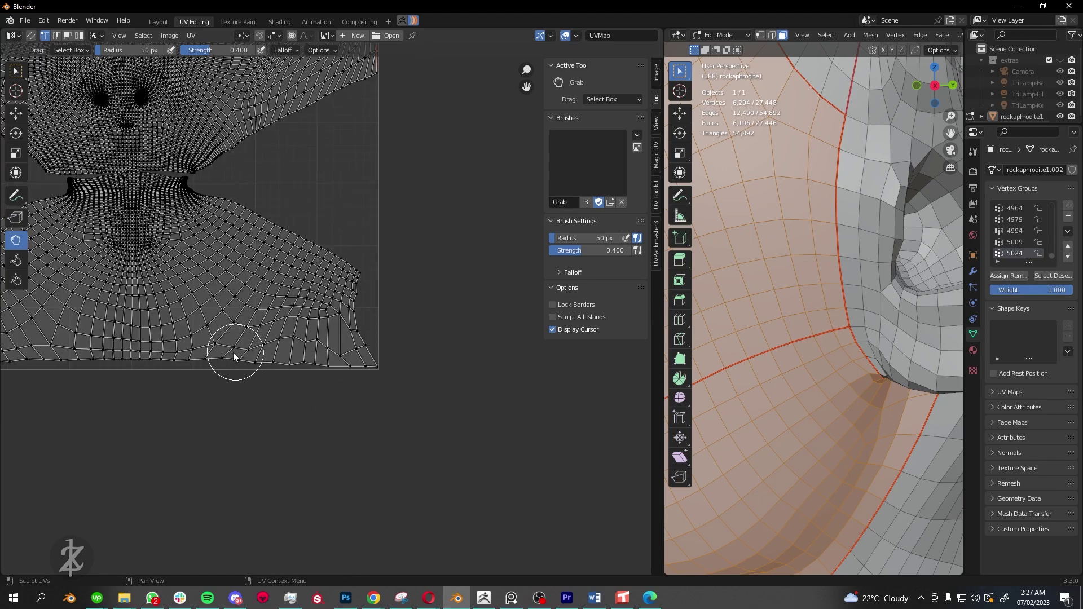
{"action": "scroll", "coordinate": [348, 389], "scroll_direction": "up", "scroll_amount": 2}
{"action": "scroll", "coordinate": [272, 339], "scroll_direction": "down", "scroll_amount": 1}
{"action": "scroll", "coordinate": [272, 337], "scroll_direction": "up", "scroll_amount": 2}
{"action": "scroll", "coordinate": [278, 344], "scroll_direction": "down", "scroll_amount": 1}
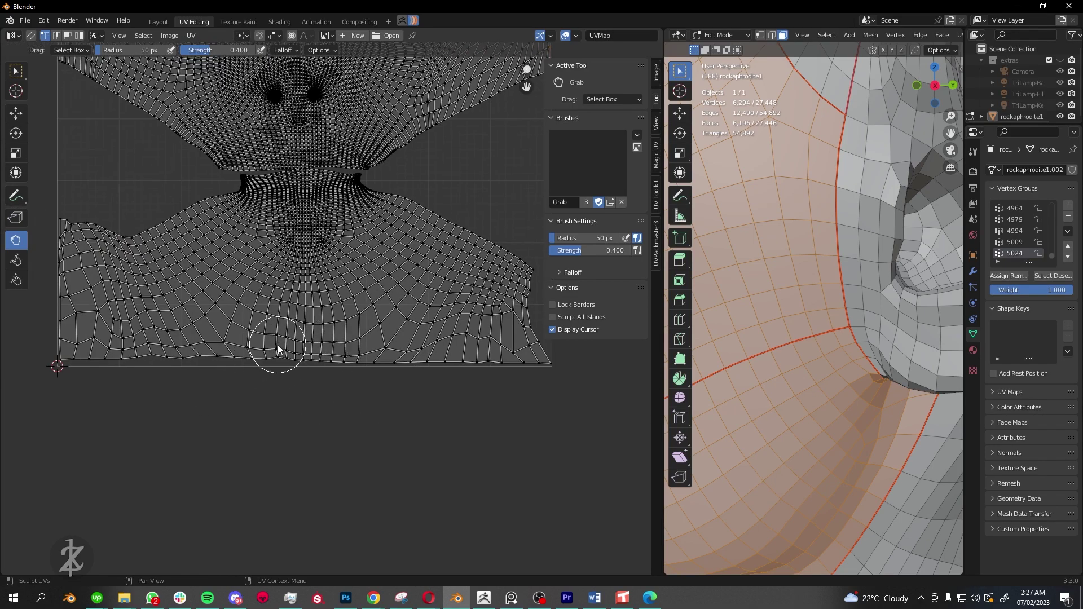
{"action": "scroll", "coordinate": [138, 344], "scroll_direction": "right", "scroll_amount": 5}
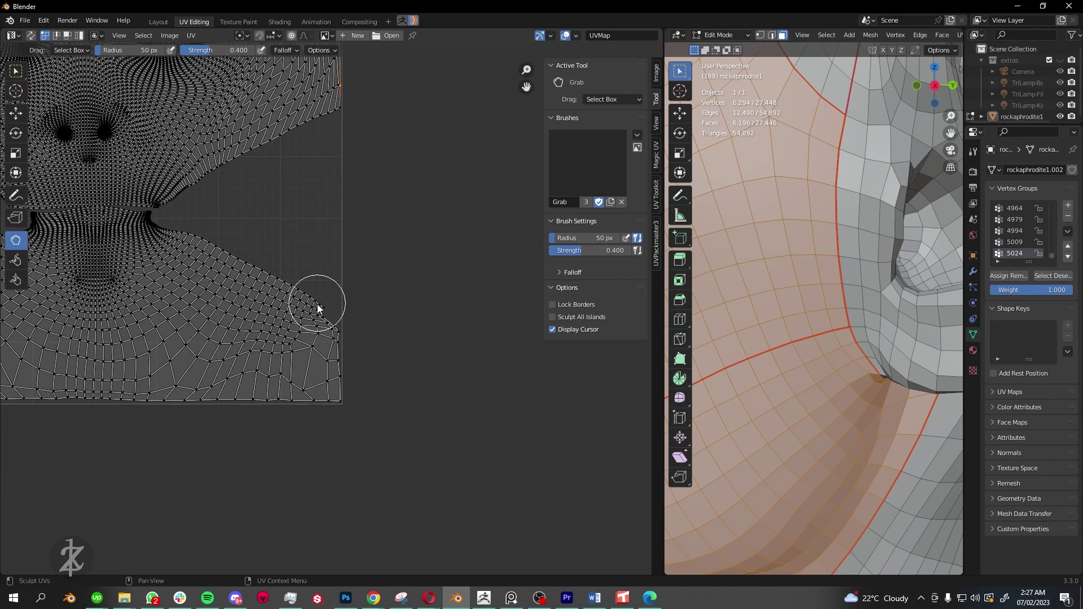
{"action": "scroll", "coordinate": [309, 317], "scroll_direction": "up", "scroll_amount": 4}
{"action": "scroll", "coordinate": [309, 356], "scroll_direction": "down", "scroll_amount": 2}
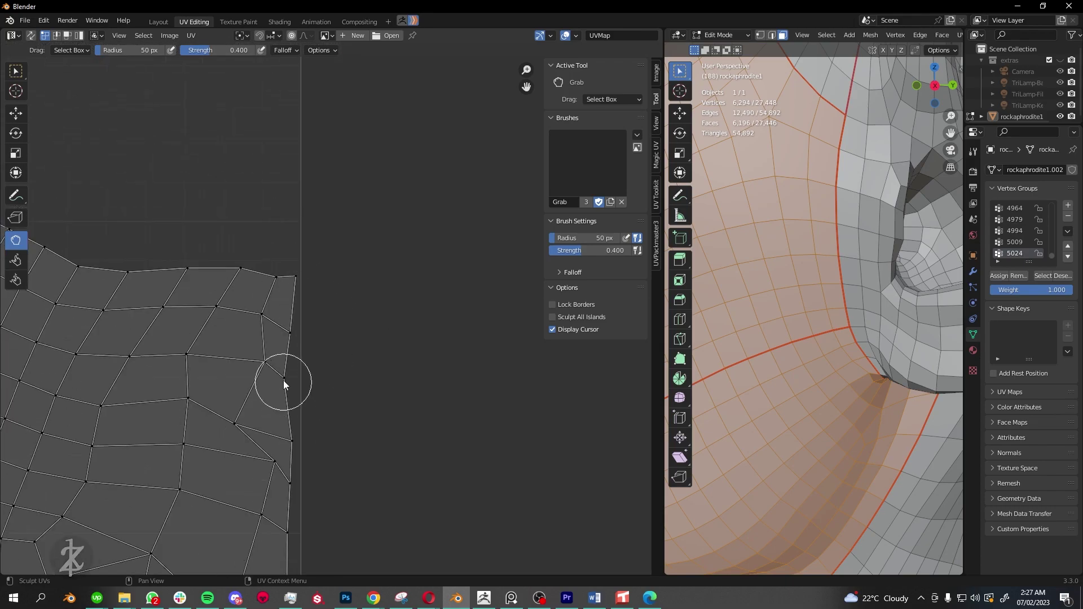
{"action": "scroll", "coordinate": [283, 380], "scroll_direction": "down", "scroll_amount": 3}
{"action": "scroll", "coordinate": [317, 388], "scroll_direction": "down", "scroll_amount": 2}
{"action": "scroll", "coordinate": [367, 341], "scroll_direction": "up", "scroll_amount": 3}
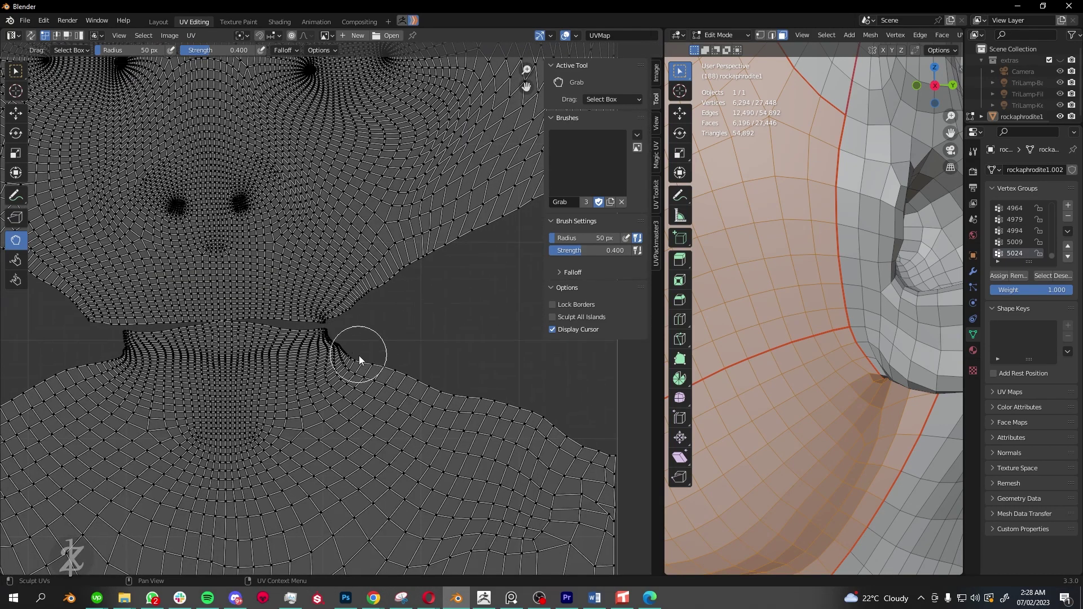
{"action": "scroll", "coordinate": [358, 355], "scroll_direction": "up", "scroll_amount": 4}
{"action": "scroll", "coordinate": [249, 346], "scroll_direction": "down", "scroll_amount": 5}
{"action": "scroll", "coordinate": [223, 414], "scroll_direction": "down", "scroll_amount": 1}
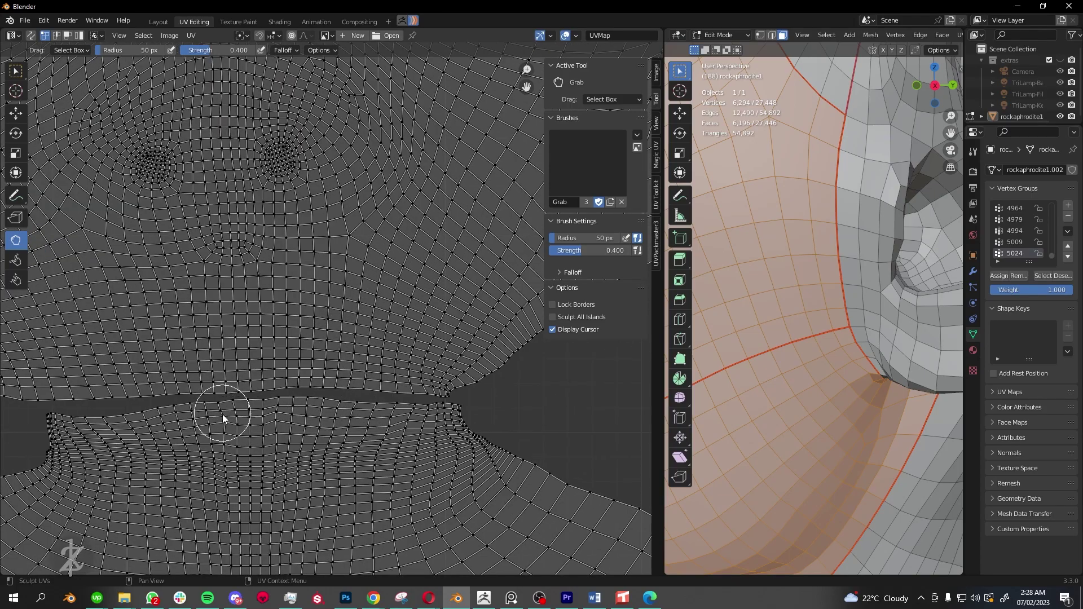
{"action": "scroll", "coordinate": [361, 429], "scroll_direction": "up", "scroll_amount": 6}
{"action": "scroll", "coordinate": [364, 476], "scroll_direction": "up", "scroll_amount": 2}
{"action": "scroll", "coordinate": [316, 395], "scroll_direction": "down", "scroll_amount": 3}
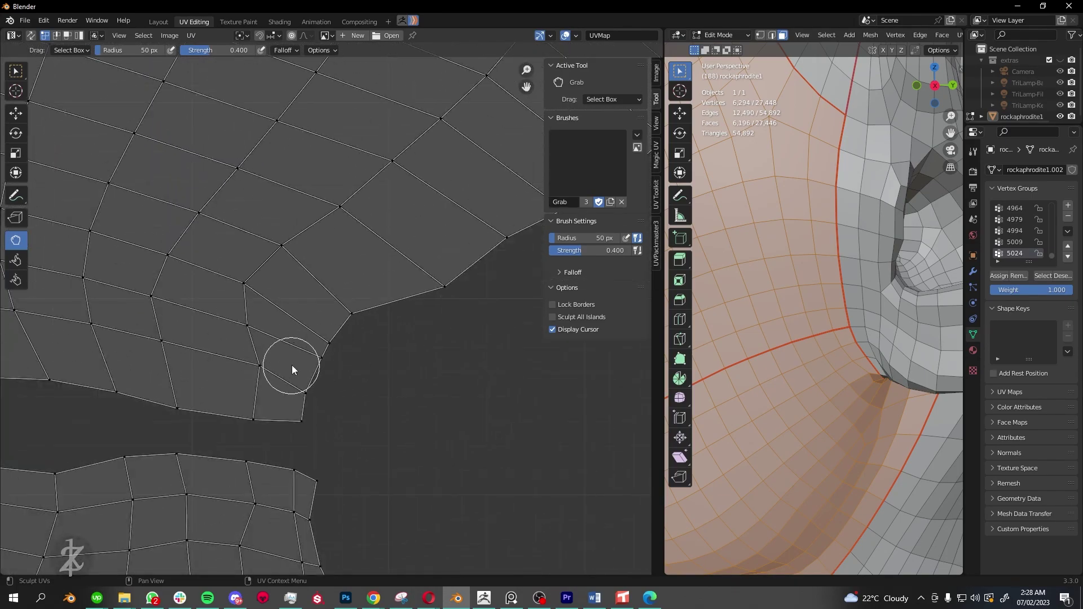
{"action": "scroll", "coordinate": [338, 339], "scroll_direction": "down", "scroll_amount": 4}
{"action": "scroll", "coordinate": [253, 277], "scroll_direction": "up", "scroll_amount": 1}
{"action": "scroll", "coordinate": [253, 278], "scroll_direction": "up", "scroll_amount": 3}
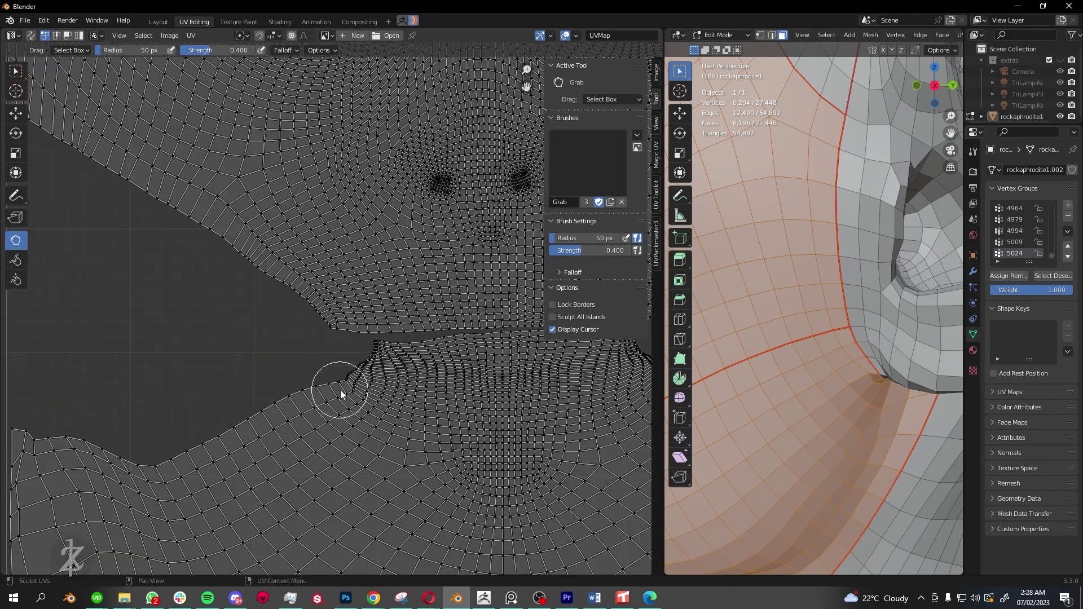
{"action": "scroll", "coordinate": [271, 373], "scroll_direction": "down", "scroll_amount": 3}
{"action": "scroll", "coordinate": [418, 375], "scroll_direction": "up", "scroll_amount": 3}
{"action": "scroll", "coordinate": [381, 374], "scroll_direction": "down", "scroll_amount": 3}
{"action": "scroll", "coordinate": [385, 344], "scroll_direction": "up", "scroll_amount": 1}
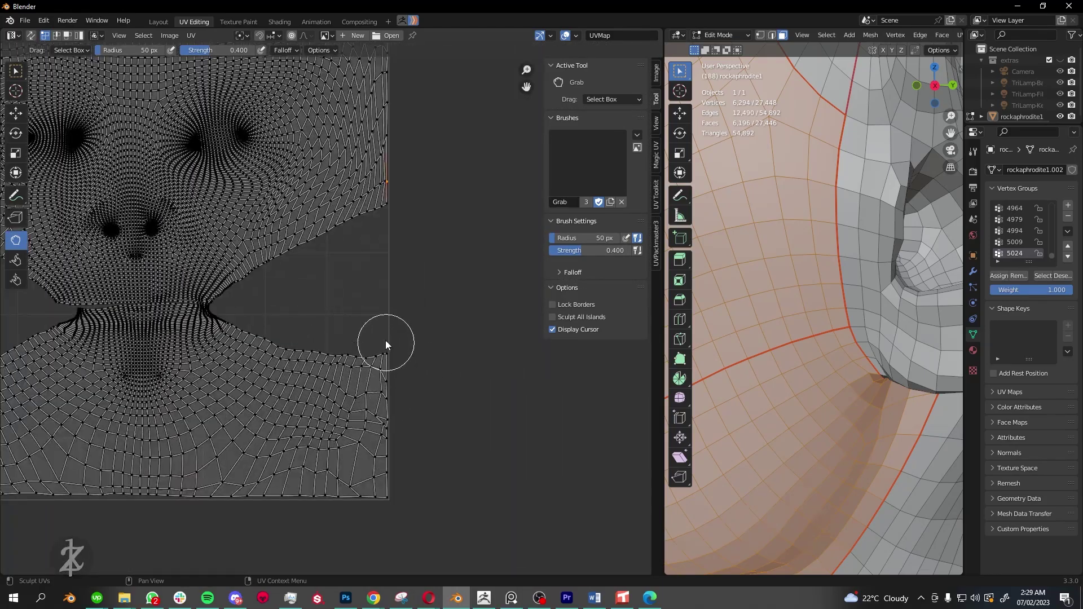
{"action": "scroll", "coordinate": [385, 344], "scroll_direction": "down", "scroll_amount": 3}
{"action": "scroll", "coordinate": [322, 361], "scroll_direction": "up", "scroll_amount": 4}
{"action": "scroll", "coordinate": [361, 338], "scroll_direction": "down", "scroll_amount": 1}
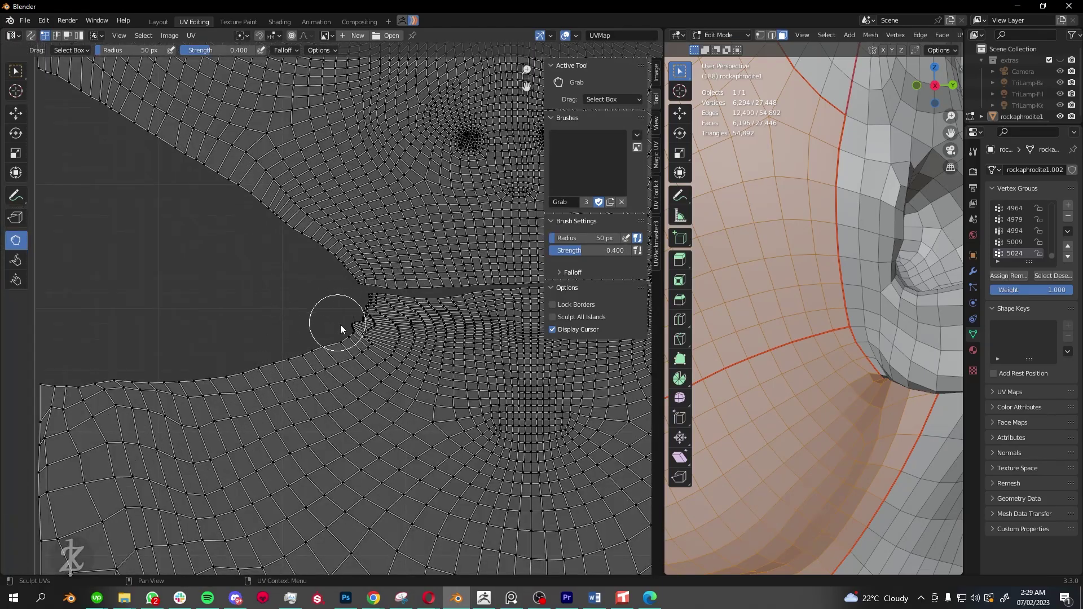
{"action": "scroll", "coordinate": [340, 324], "scroll_direction": "down", "scroll_amount": 2}
{"action": "scroll", "coordinate": [248, 374], "scroll_direction": "up", "scroll_amount": 2}
{"action": "scroll", "coordinate": [310, 358], "scroll_direction": "up", "scroll_amount": 1}
{"action": "scroll", "coordinate": [313, 337], "scroll_direction": "up", "scroll_amount": 2}
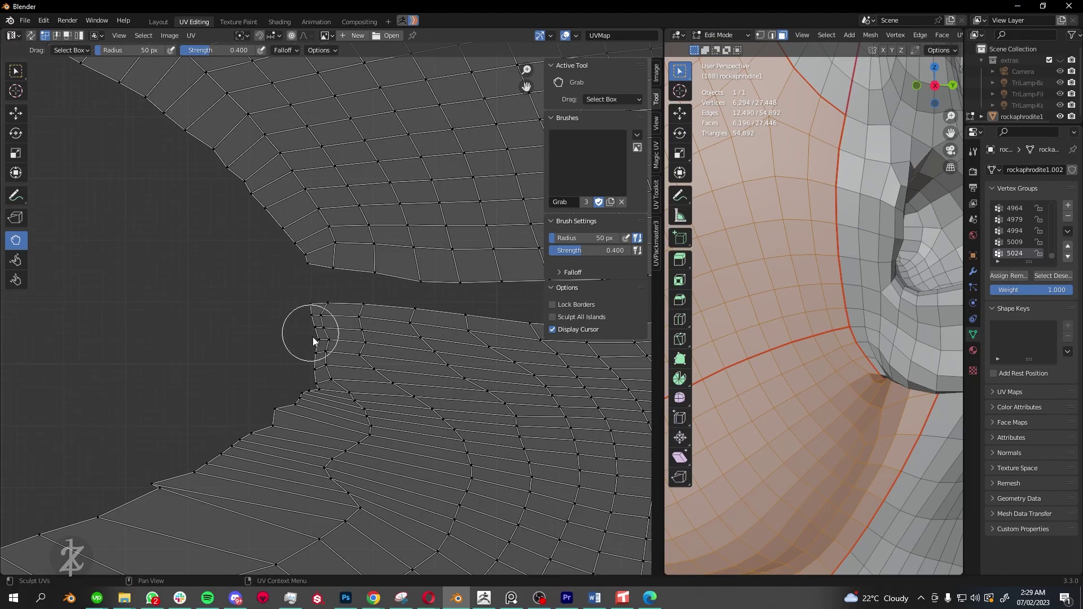
{"action": "scroll", "coordinate": [338, 349], "scroll_direction": "up", "scroll_amount": 2}
{"action": "scroll", "coordinate": [304, 364], "scroll_direction": "down", "scroll_amount": 3}
{"action": "scroll", "coordinate": [296, 398], "scroll_direction": "up", "scroll_amount": 3}
{"action": "scroll", "coordinate": [296, 397], "scroll_direction": "down", "scroll_amount": 5}
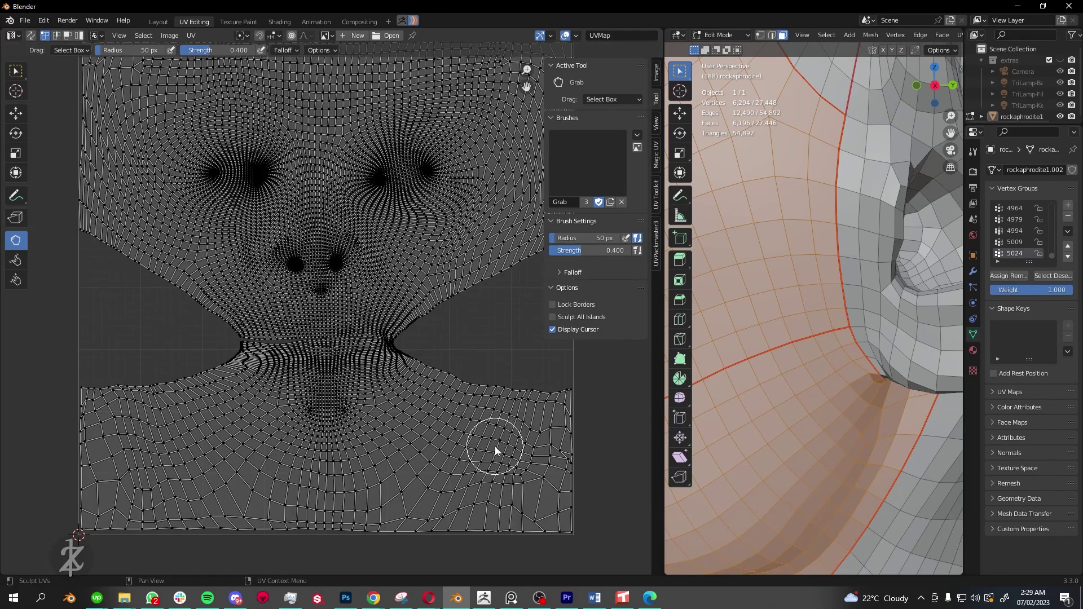
{"action": "scroll", "coordinate": [440, 426], "scroll_direction": "down", "scroll_amount": 3}
{"action": "scroll", "coordinate": [350, 377], "scroll_direction": "up", "scroll_amount": 3}
Alternate the Relax and Grab brushes to even out the upper face UVs.
{"action": "left_click", "coordinate": [16, 260]}
{"action": "scroll", "coordinate": [301, 336], "scroll_direction": "down", "scroll_amount": 3}
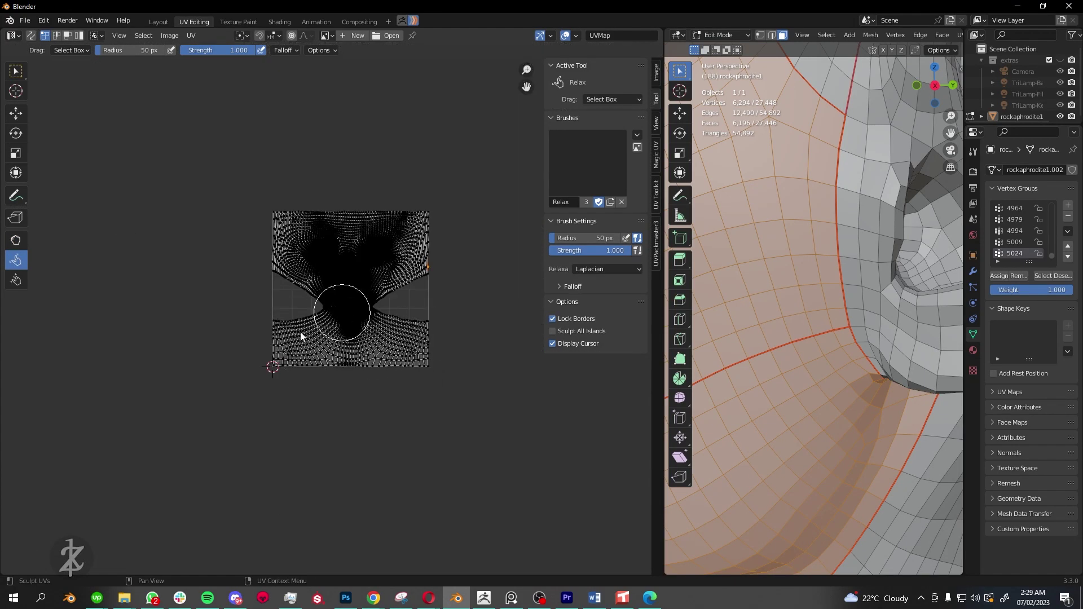
{"action": "left_click", "coordinate": [16, 240]}
{"action": "scroll", "coordinate": [383, 313], "scroll_direction": "up", "scroll_amount": 3}
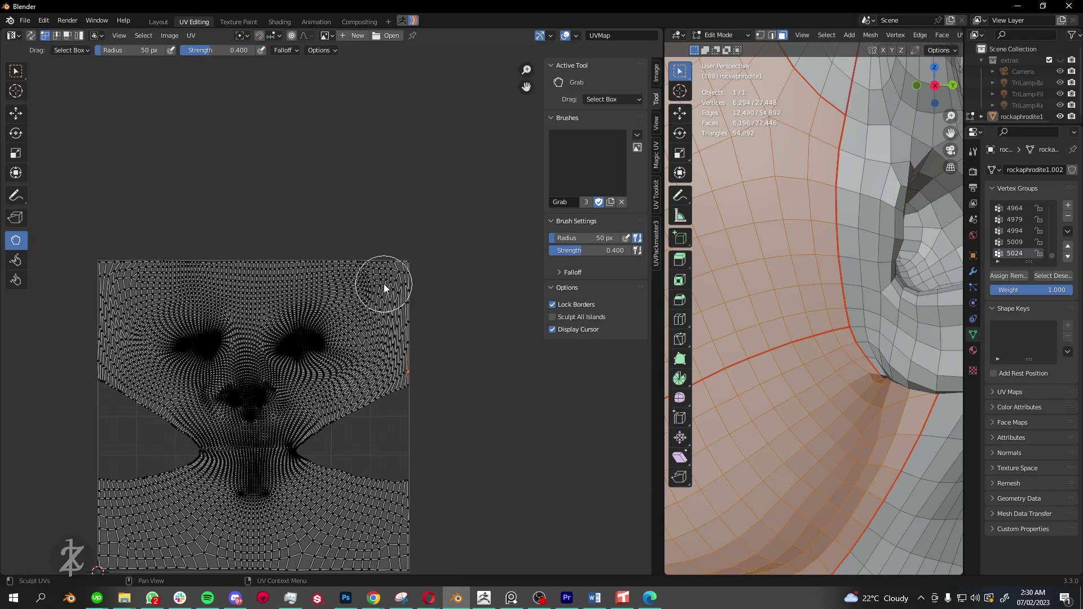
{"action": "scroll", "coordinate": [327, 322], "scroll_direction": "up", "scroll_amount": 3}
{"action": "scroll", "coordinate": [351, 346], "scroll_direction": "down", "scroll_amount": 4}
{"action": "scroll", "coordinate": [357, 368], "scroll_direction": "up", "scroll_amount": 2}
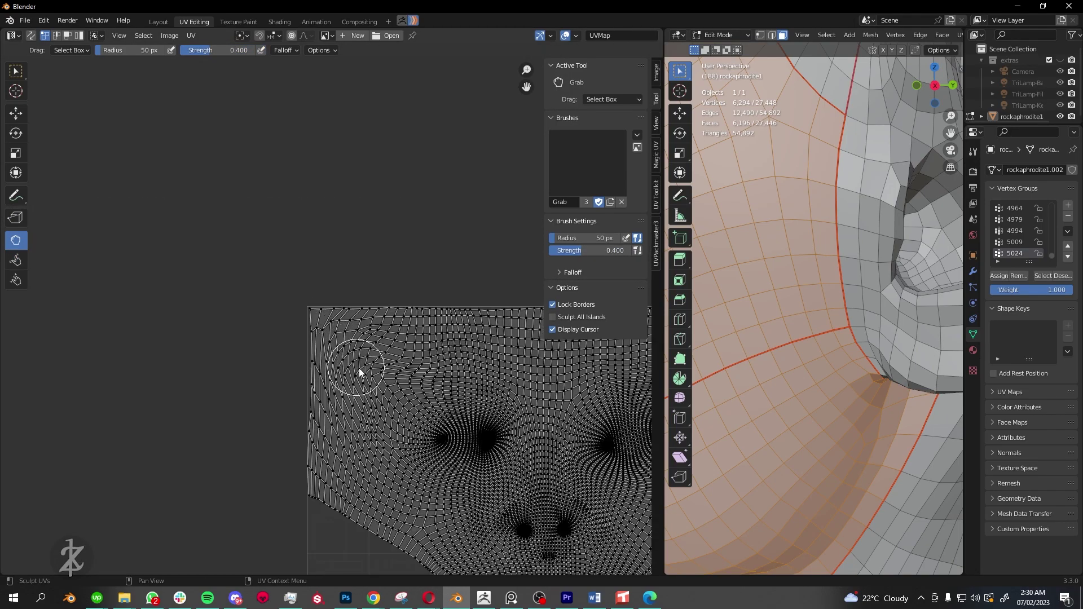
{"action": "scroll", "coordinate": [394, 334], "scroll_direction": "down", "scroll_amount": 2}
{"action": "scroll", "coordinate": [397, 339], "scroll_direction": "up", "scroll_amount": 3}
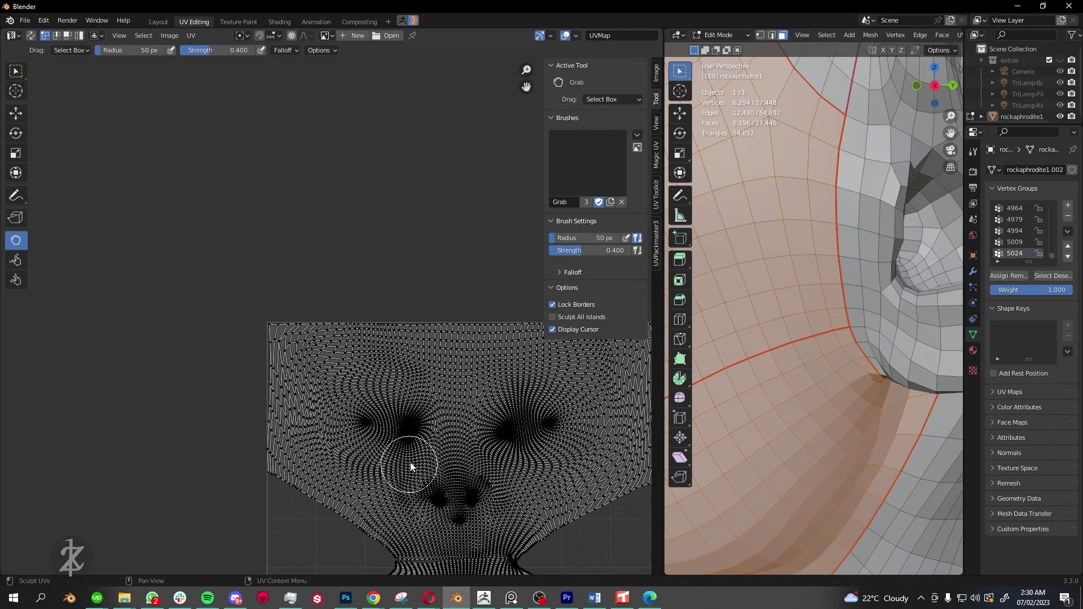
{"action": "middle_click_drag", "start_coordinate": [410, 466], "coordinate": [374, 451]}
{"action": "scroll", "coordinate": [339, 411], "scroll_direction": "down", "scroll_amount": 2}
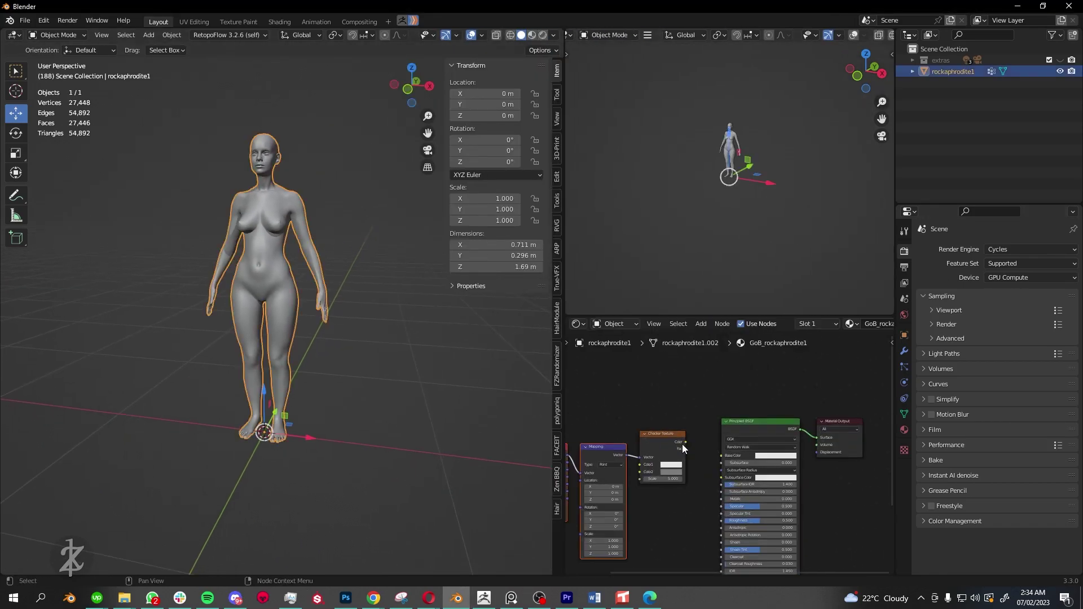
Add a Value node to the checker material and switch the viewport to Material Preview.
{"action": "left_click", "coordinate": [701, 323]}
{"action": "left_click", "coordinate": [752, 479]}
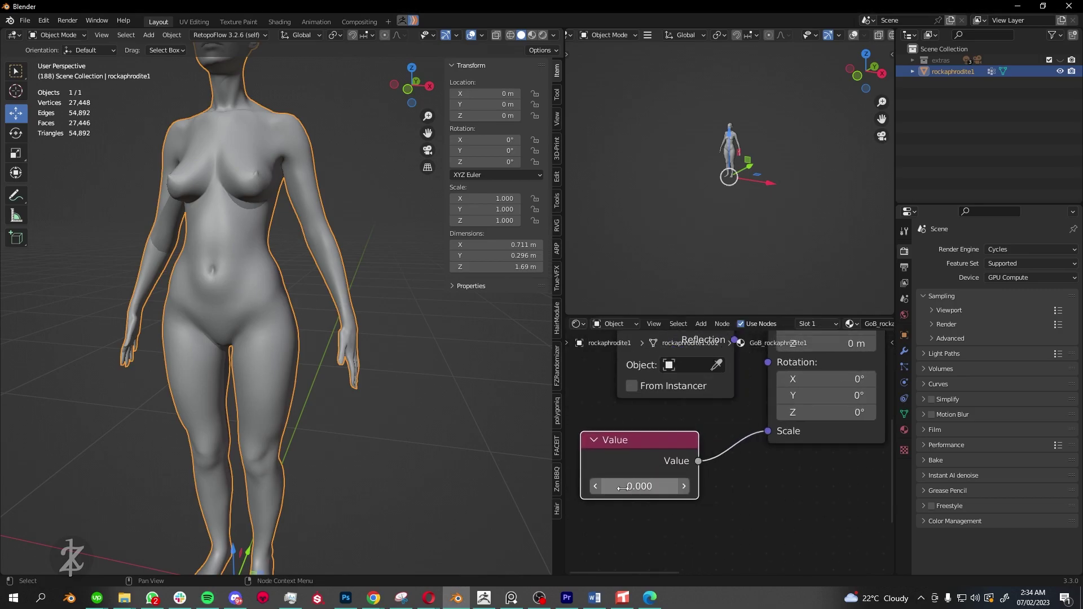
{"action": "scroll", "coordinate": [678, 480], "scroll_direction": "down", "scroll_amount": 1}
{"action": "left_click", "coordinate": [532, 35]}
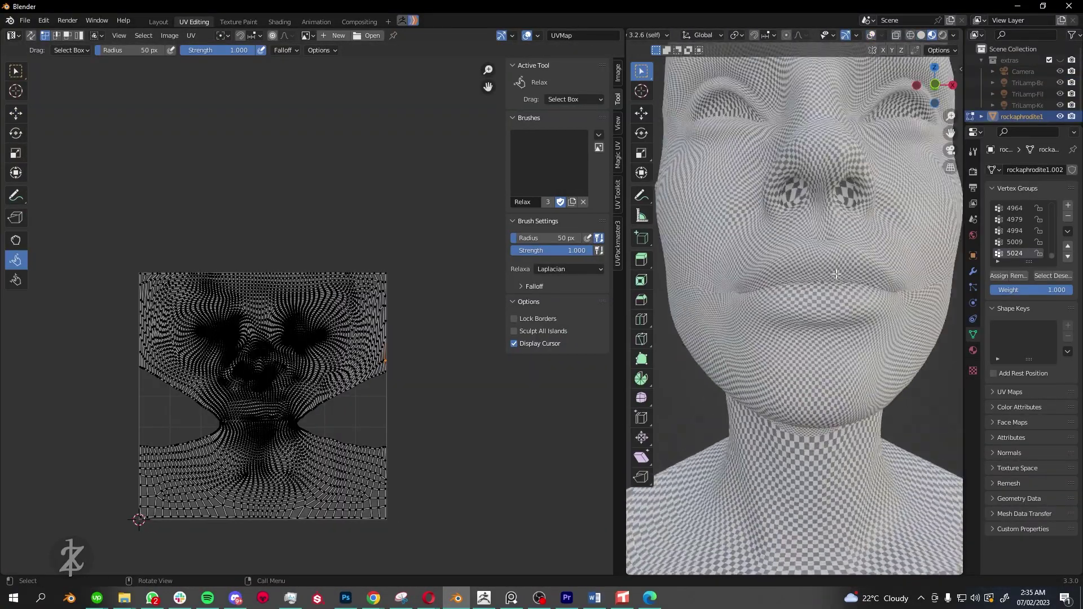
Pull the UVs near the left nostril upward with the Grab brush.
{"action": "scroll", "coordinate": [310, 321], "scroll_direction": "up", "scroll_amount": 1}
{"action": "scroll", "coordinate": [226, 406], "scroll_direction": "up", "scroll_amount": 2}
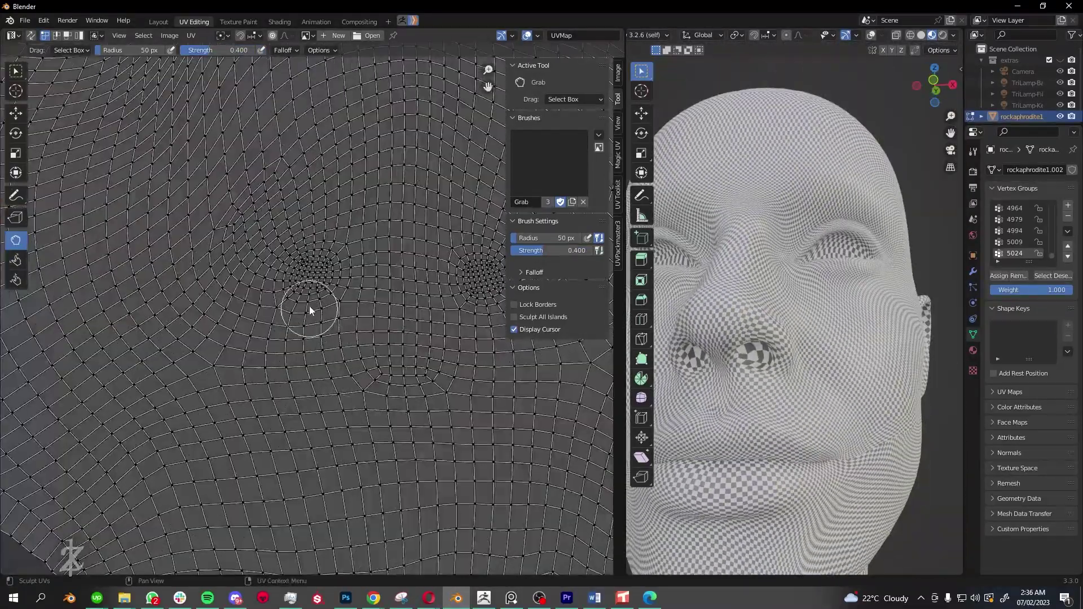
{"action": "left_click_drag", "start_coordinate": [306, 341], "coordinate": [319, 298]}
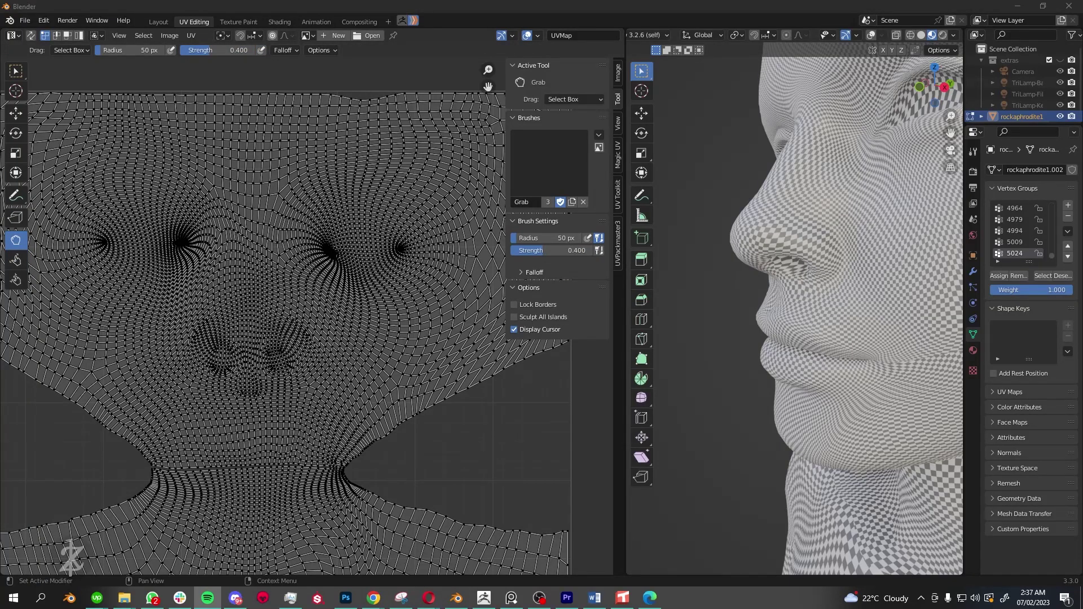
{"action": "left_click", "coordinate": [16, 260]}
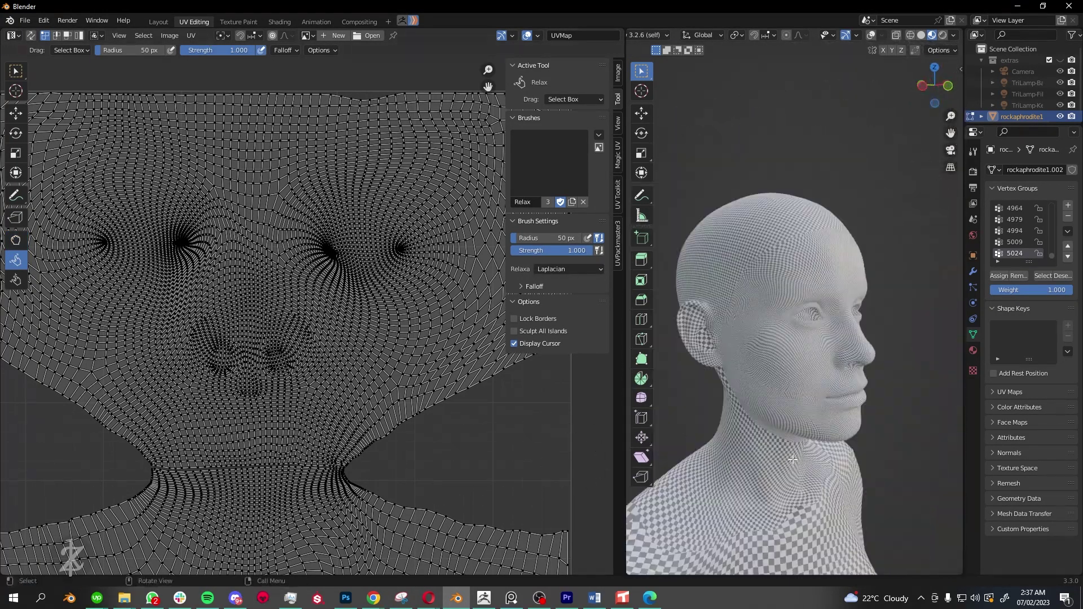
Add a Shader Editor below the 3D view and raise the checker Value to 117.300.
{"action": "left_click", "coordinate": [964, 529]}
{"action": "left_click", "coordinate": [959, 509]}
{"action": "left_click", "coordinate": [640, 514]}
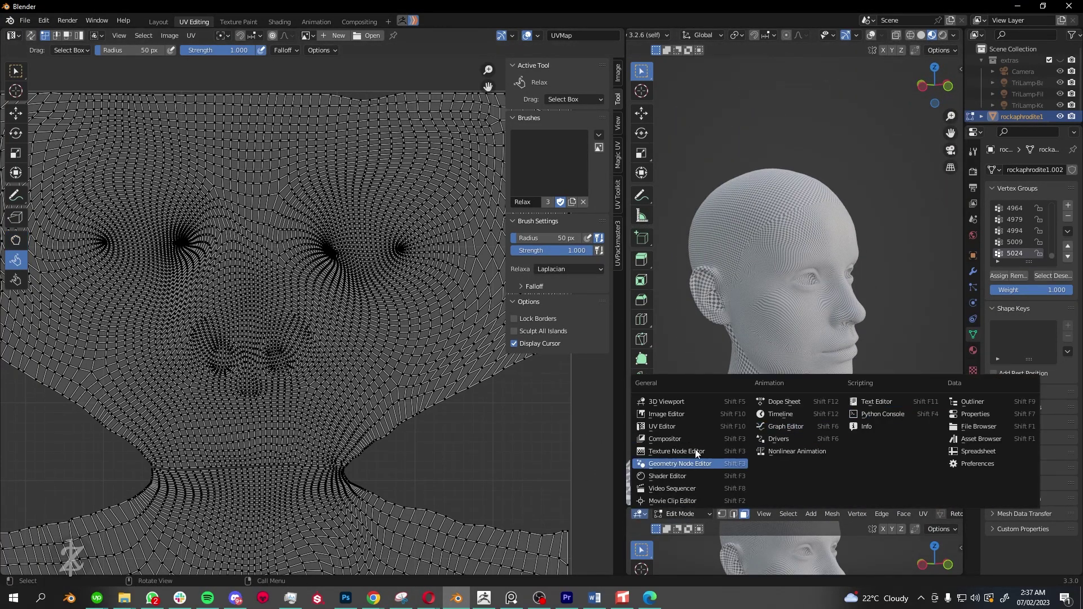
{"action": "left_click", "coordinate": [696, 454]}
{"action": "scroll", "coordinate": [824, 531], "scroll_direction": "up", "scroll_amount": 5}
{"action": "left_click_drag", "start_coordinate": [802, 559], "coordinate": [847, 558]}
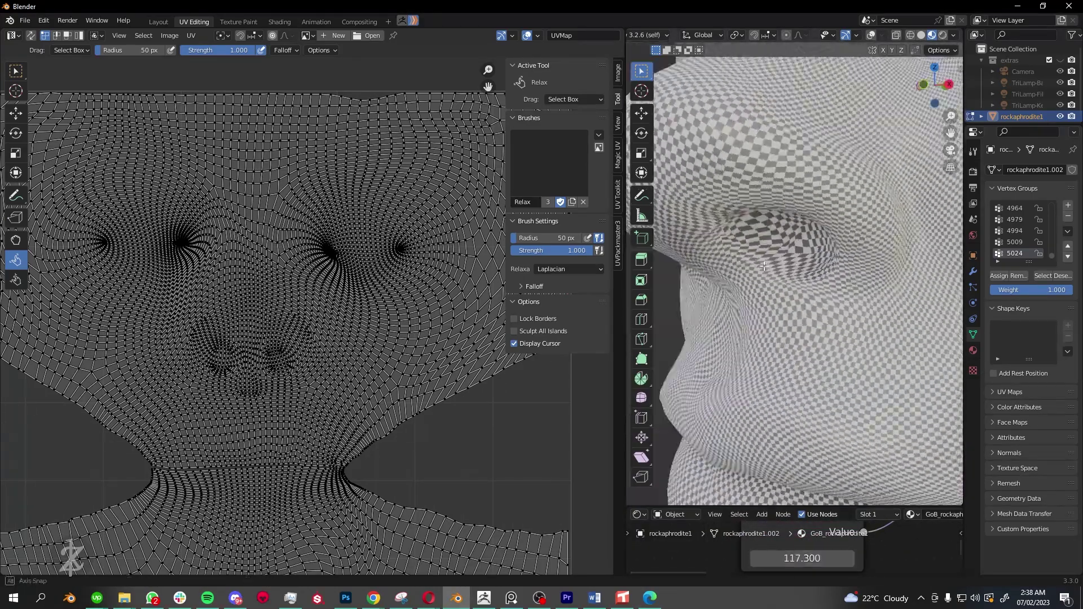
{"action": "scroll", "coordinate": [401, 339], "scroll_direction": "down", "scroll_amount": 3}
{"action": "key", "text": "g"}
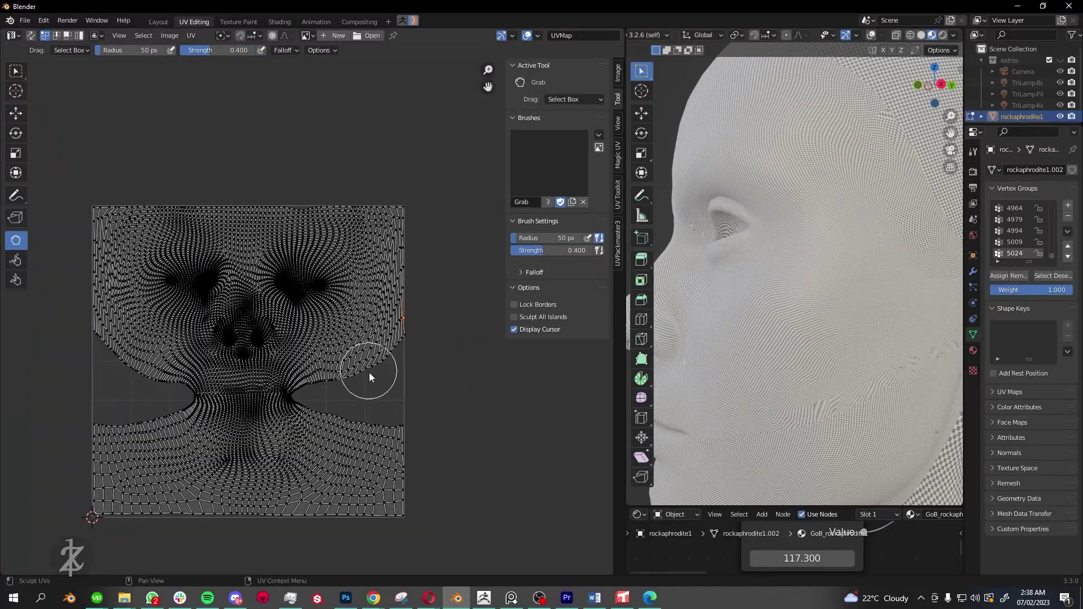
Inspect the lip-corner notch, briefly hiding and then revealing the lower-lip UV island.
{"action": "scroll", "coordinate": [369, 373], "scroll_direction": "left", "scroll_amount": 3}
{"action": "scroll", "coordinate": [336, 316], "scroll_direction": "left", "scroll_amount": 4}
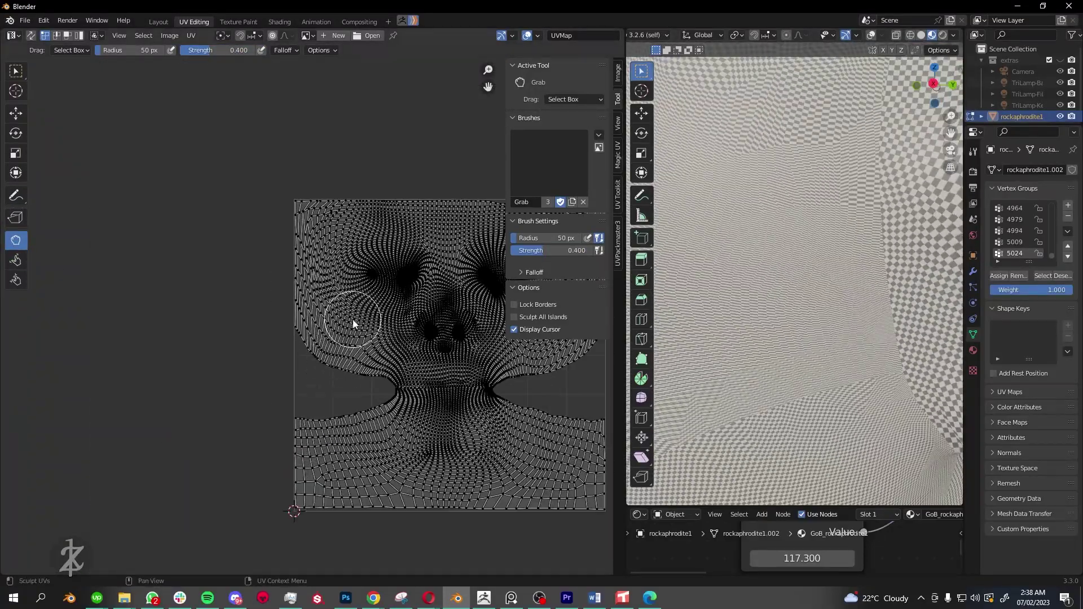
{"action": "scroll", "coordinate": [416, 368], "scroll_direction": "down", "scroll_amount": 2}
{"action": "scroll", "coordinate": [250, 307], "scroll_direction": "up", "scroll_amount": 2}
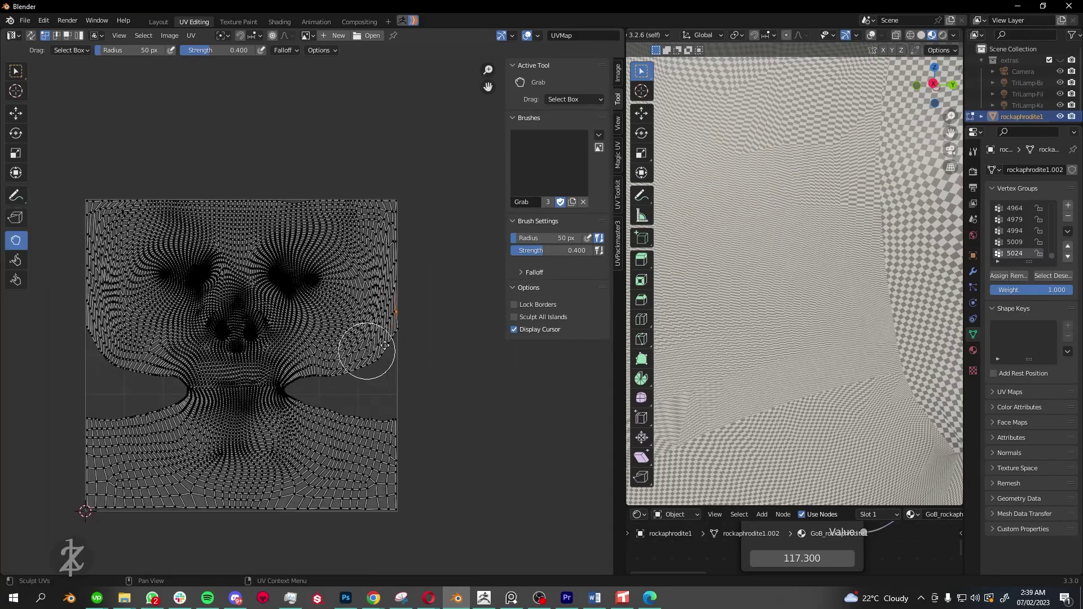
{"action": "scroll", "coordinate": [230, 368], "scroll_direction": "up", "scroll_amount": 2}
{"action": "scroll", "coordinate": [266, 358], "scroll_direction": "down", "scroll_amount": 2}
{"action": "scroll", "coordinate": [411, 368], "scroll_direction": "up", "scroll_amount": 2}
{"action": "scroll", "coordinate": [418, 367], "scroll_direction": "down", "scroll_amount": 2}
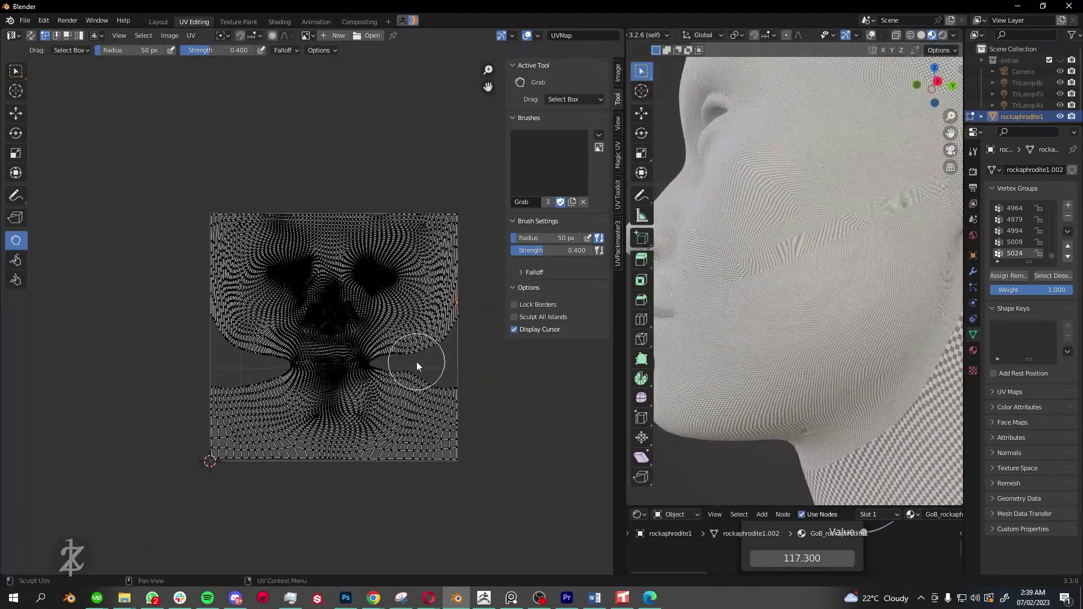
{"action": "scroll", "coordinate": [395, 361], "scroll_direction": "up", "scroll_amount": 2}
{"action": "scroll", "coordinate": [347, 352], "scroll_direction": "down", "scroll_amount": 2}
{"action": "scroll", "coordinate": [333, 345], "scroll_direction": "up", "scroll_amount": 2}
{"action": "scroll", "coordinate": [333, 344], "scroll_direction": "down", "scroll_amount": 2}
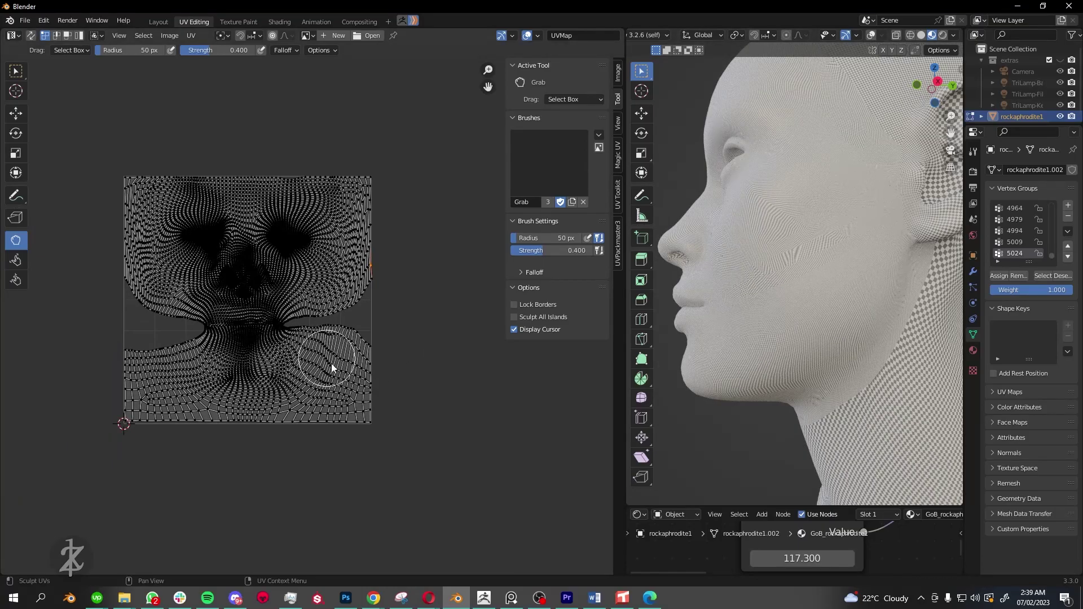
{"action": "scroll", "coordinate": [332, 368], "scroll_direction": "down", "scroll_amount": 2}
{"action": "scroll", "coordinate": [363, 331], "scroll_direction": "up", "scroll_amount": 3}
{"action": "scroll", "coordinate": [342, 330], "scroll_direction": "up", "scroll_amount": 4}
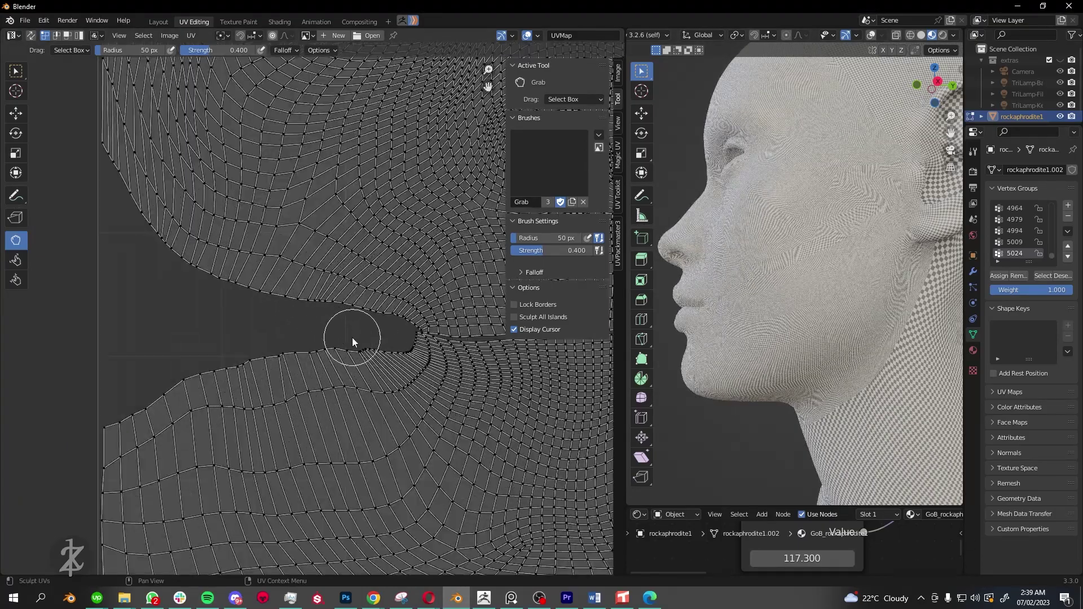
{"action": "scroll", "coordinate": [315, 345], "scroll_direction": "down", "scroll_amount": 2}
{"action": "scroll", "coordinate": [398, 347], "scroll_direction": "up", "scroll_amount": 2}
{"action": "scroll", "coordinate": [318, 307], "scroll_direction": "down", "scroll_amount": 1}
{"action": "scroll", "coordinate": [344, 311], "scroll_direction": "down", "scroll_amount": 2}
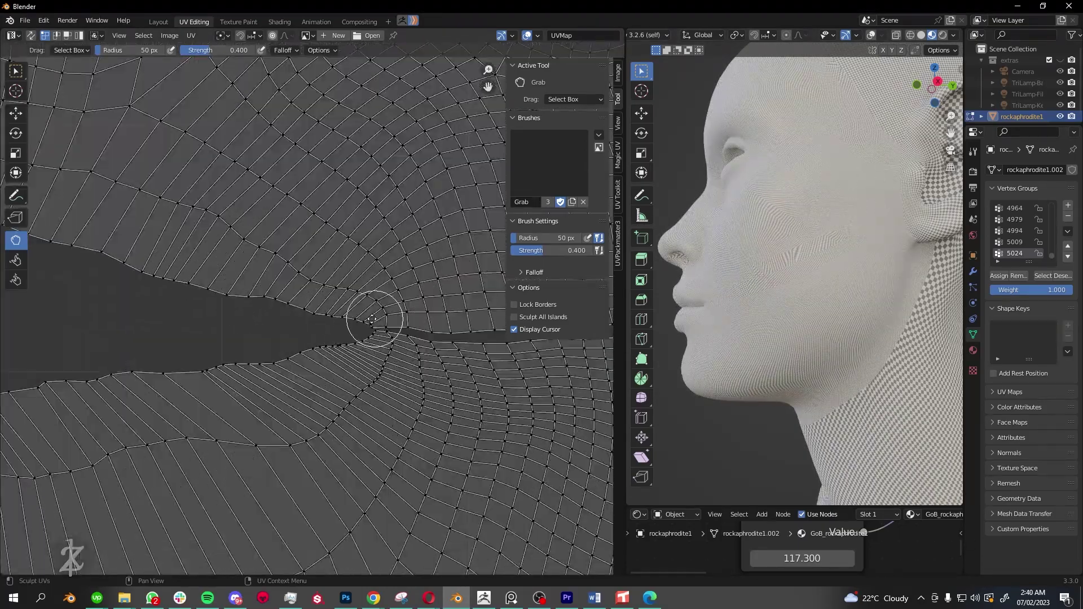
{"action": "scroll", "coordinate": [372, 321], "scroll_direction": "up", "scroll_amount": 1}
{"action": "scroll", "coordinate": [338, 333], "scroll_direction": "up", "scroll_amount": 3}
{"action": "scroll", "coordinate": [291, 367], "scroll_direction": "up", "scroll_amount": 1}
{"action": "scroll", "coordinate": [291, 384], "scroll_direction": "down", "scroll_amount": 2}
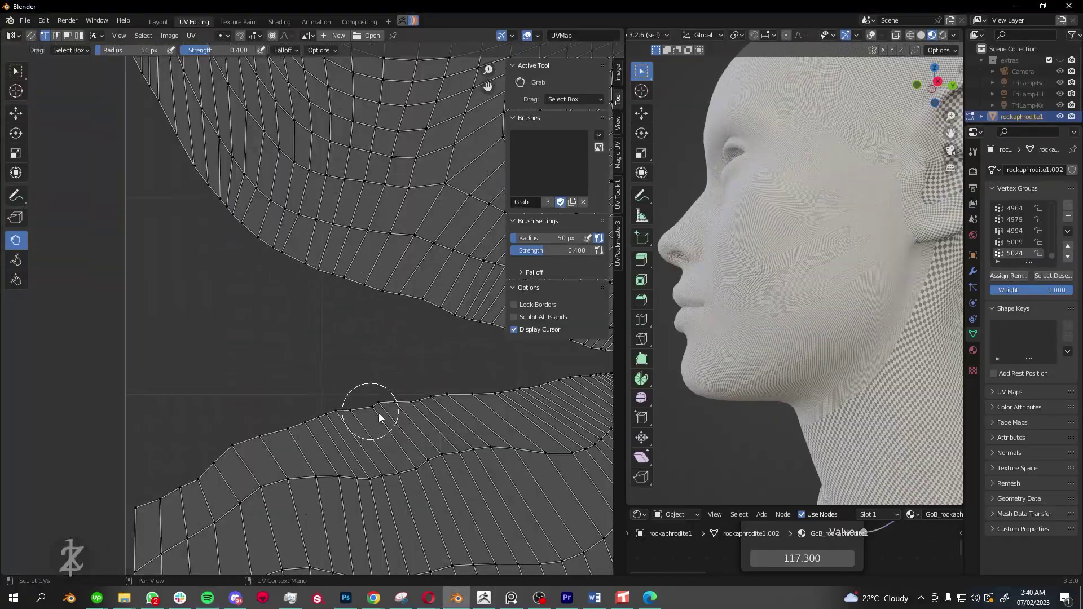
{"action": "scroll", "coordinate": [254, 387], "scroll_direction": "down", "scroll_amount": 2}
{"action": "scroll", "coordinate": [365, 360], "scroll_direction": "up", "scroll_amount": 2}
{"action": "scroll", "coordinate": [395, 338], "scroll_direction": "up", "scroll_amount": 1}
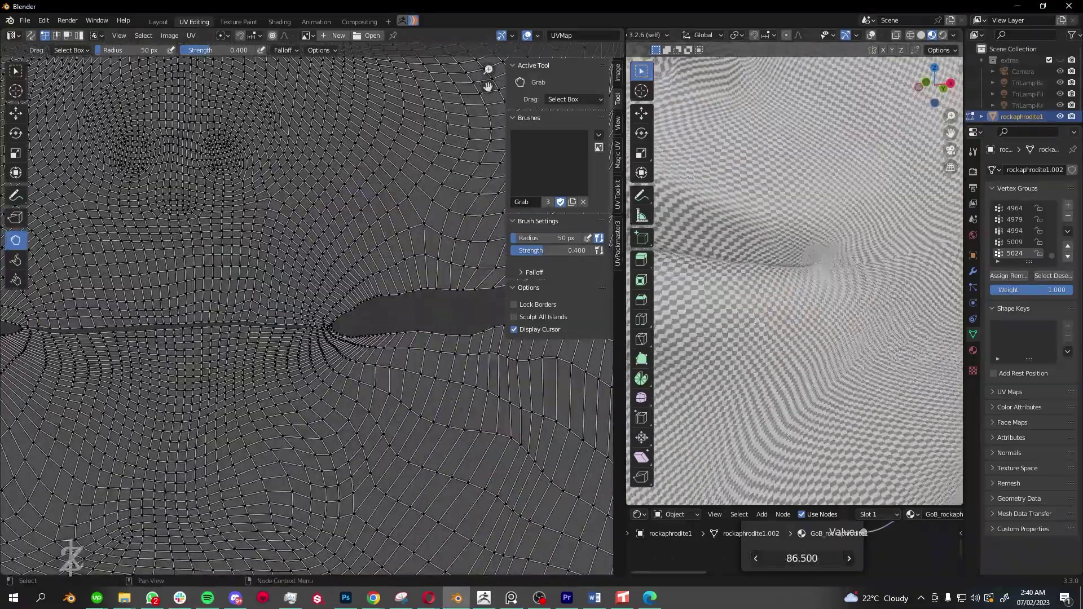
{"action": "scroll", "coordinate": [375, 357], "scroll_direction": "up", "scroll_amount": 3}
{"action": "scroll", "coordinate": [378, 337], "scroll_direction": "down", "scroll_amount": 2}
{"action": "scroll", "coordinate": [405, 359], "scroll_direction": "up", "scroll_amount": 4}
{"action": "scroll", "coordinate": [404, 360], "scroll_direction": "down", "scroll_amount": 3}
{"action": "key", "text": "l"}
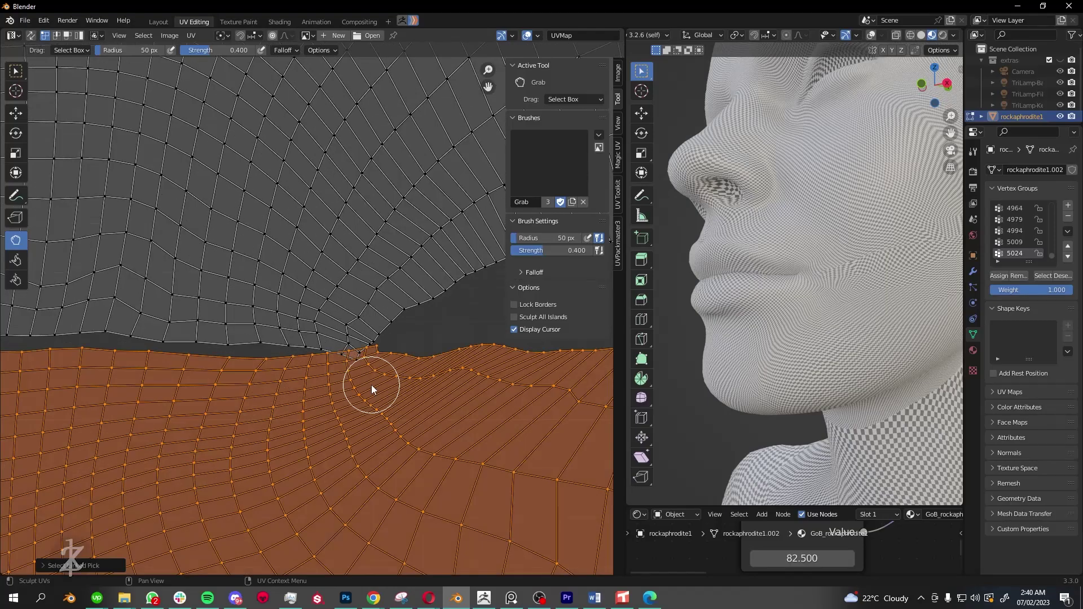
{"action": "key", "text": "h"}
{"action": "scroll", "coordinate": [355, 327], "scroll_direction": "up", "scroll_amount": 3}
{"action": "scroll", "coordinate": [363, 336], "scroll_direction": "down", "scroll_amount": 3}
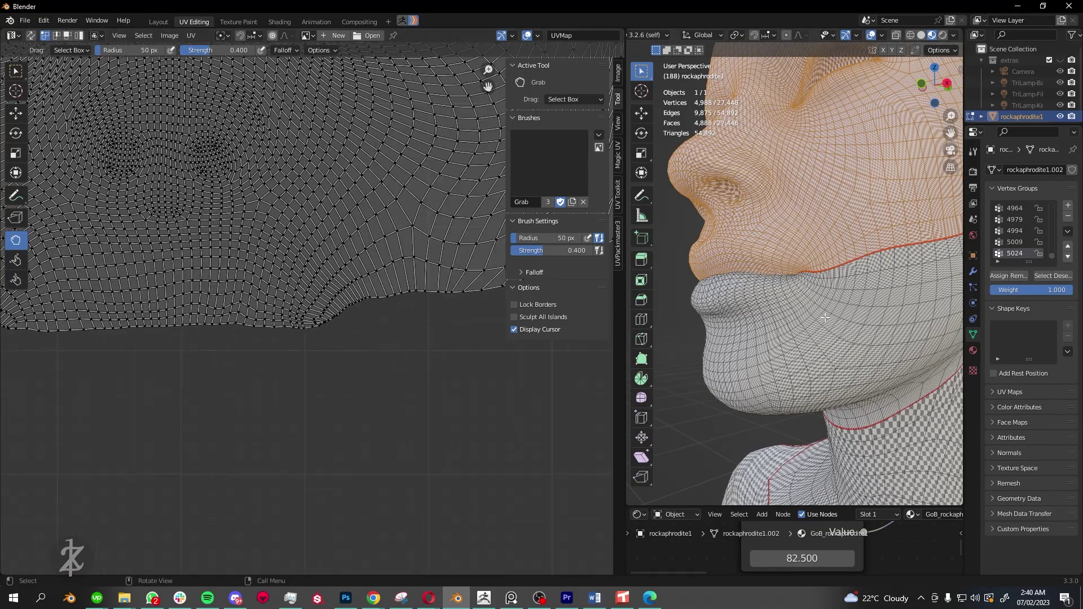
{"action": "key", "text": "alt+h"}
Drag the mouth-corner gap with the Grab UV brush to smooth the notch.
{"action": "scroll", "coordinate": [387, 406], "scroll_direction": "up", "scroll_amount": 3}
{"action": "scroll", "coordinate": [236, 339], "scroll_direction": "down", "scroll_amount": 1}
{"action": "scroll", "coordinate": [377, 370], "scroll_direction": "up", "scroll_amount": 1}
{"action": "scroll", "coordinate": [491, 374], "scroll_direction": "down", "scroll_amount": 1}
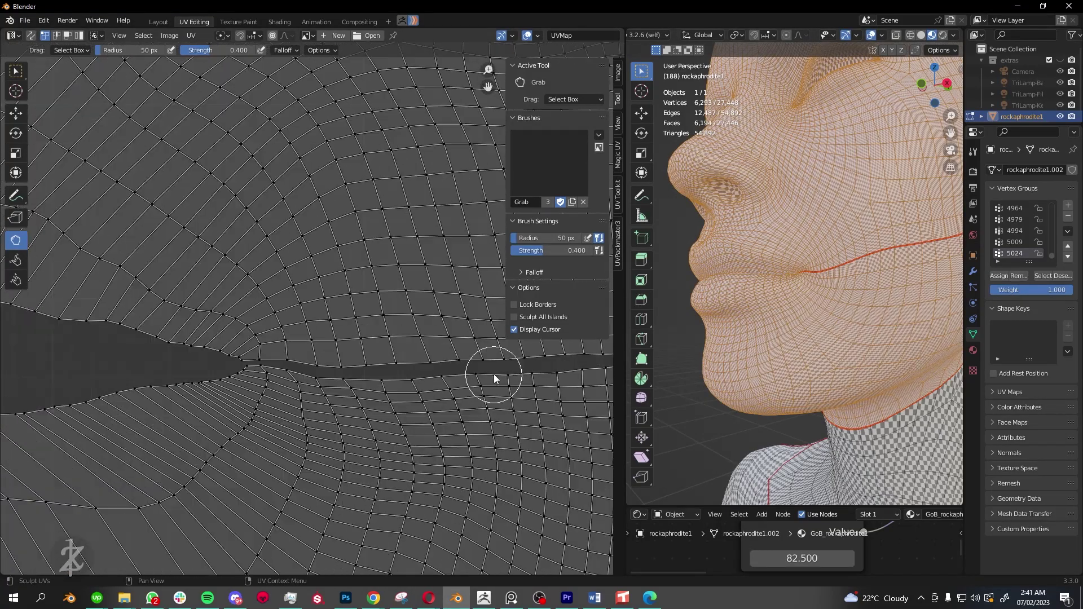
{"action": "scroll", "coordinate": [445, 359], "scroll_direction": "down", "scroll_amount": 1}
{"action": "scroll", "coordinate": [260, 425], "scroll_direction": "down", "scroll_amount": 3}
{"action": "scroll", "coordinate": [316, 400], "scroll_direction": "up", "scroll_amount": 5}
{"action": "scroll", "coordinate": [361, 350], "scroll_direction": "up", "scroll_amount": 1}
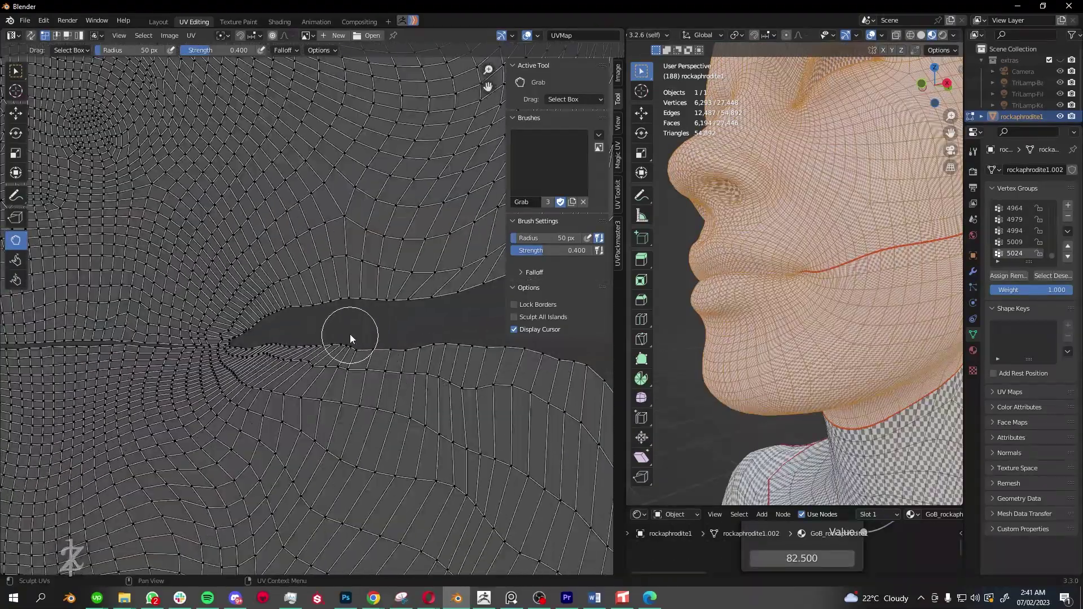
{"action": "scroll", "coordinate": [440, 332], "scroll_direction": "down", "scroll_amount": 2}
{"action": "scroll", "coordinate": [221, 378], "scroll_direction": "up", "scroll_amount": 3}
{"action": "scroll", "coordinate": [286, 330], "scroll_direction": "up", "scroll_amount": 2}
{"action": "scroll", "coordinate": [286, 331], "scroll_direction": "down", "scroll_amount": 4}
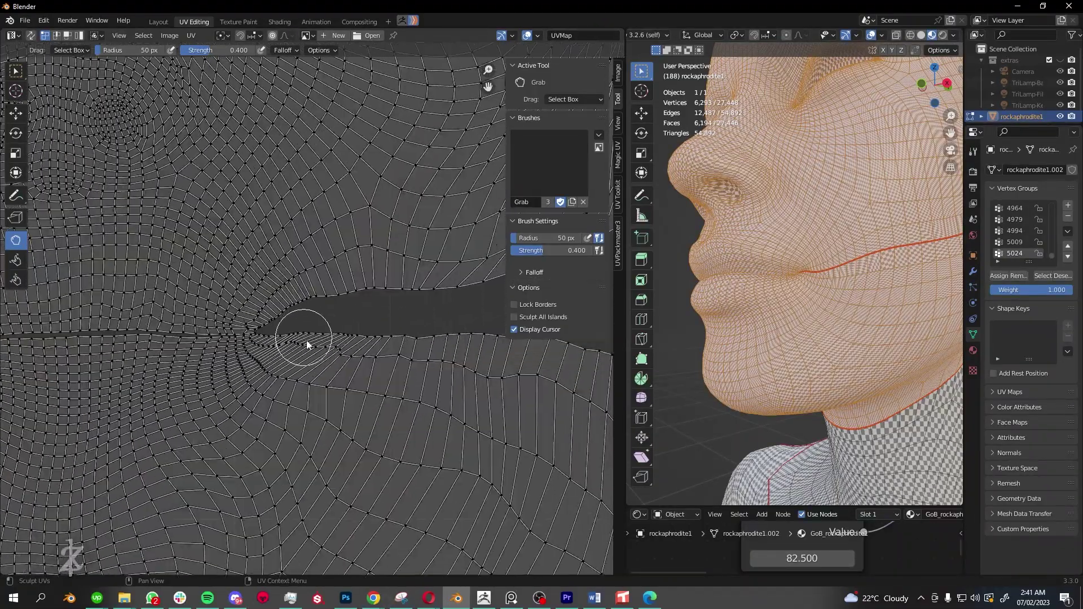
{"action": "scroll", "coordinate": [307, 340], "scroll_direction": "down", "scroll_amount": 3}
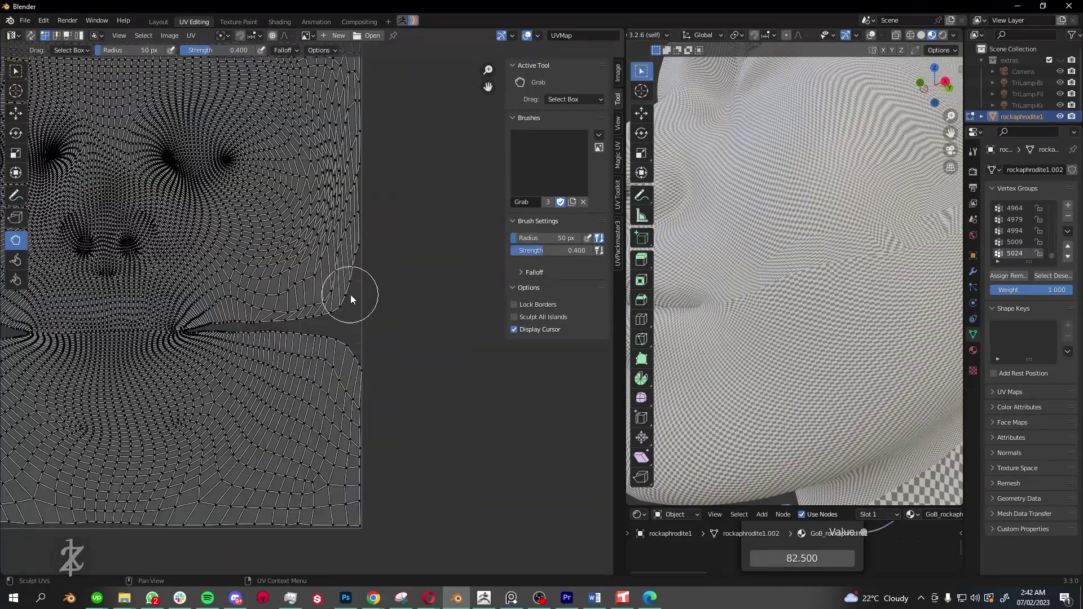
{"action": "scroll", "coordinate": [350, 294], "scroll_direction": "down", "scroll_amount": 5}
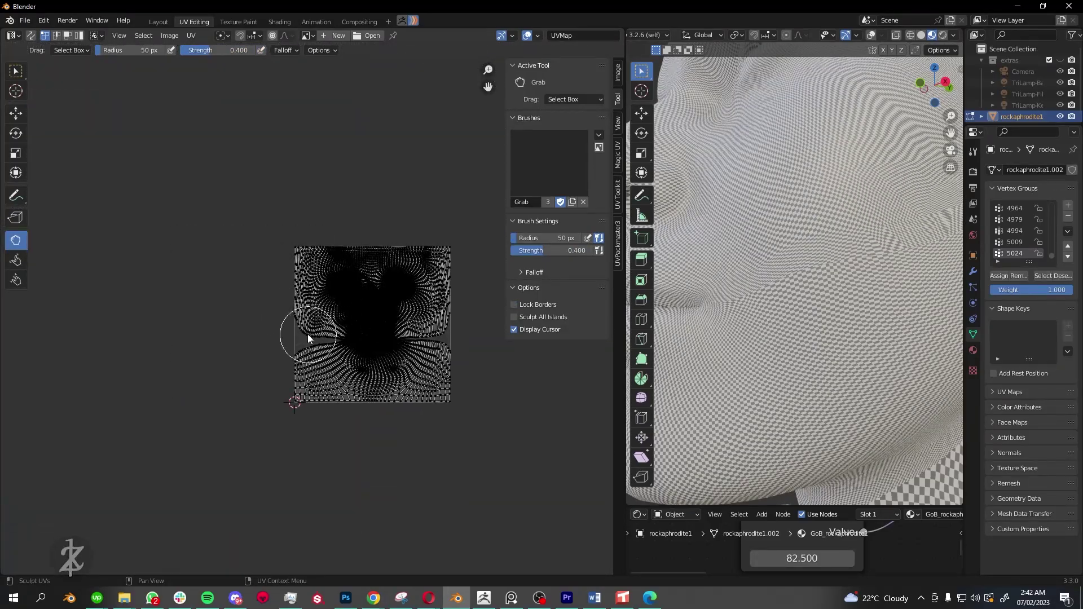
{"action": "scroll", "coordinate": [307, 334], "scroll_direction": "up", "scroll_amount": 4}
{"action": "scroll", "coordinate": [307, 401], "scroll_direction": "up", "scroll_amount": 2}
{"action": "scroll", "coordinate": [381, 385], "scroll_direction": "up", "scroll_amount": 4}
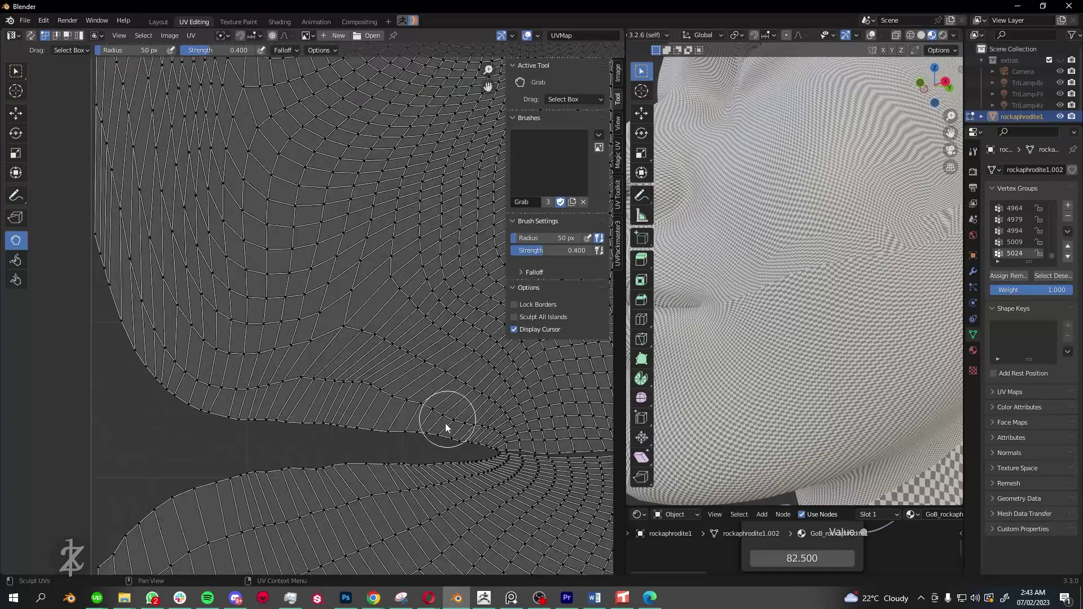
{"action": "scroll", "coordinate": [445, 427], "scroll_direction": "down", "scroll_amount": 2}
{"action": "scroll", "coordinate": [387, 423], "scroll_direction": "down", "scroll_amount": 2}
{"action": "scroll", "coordinate": [355, 353], "scroll_direction": "down", "scroll_amount": 2}
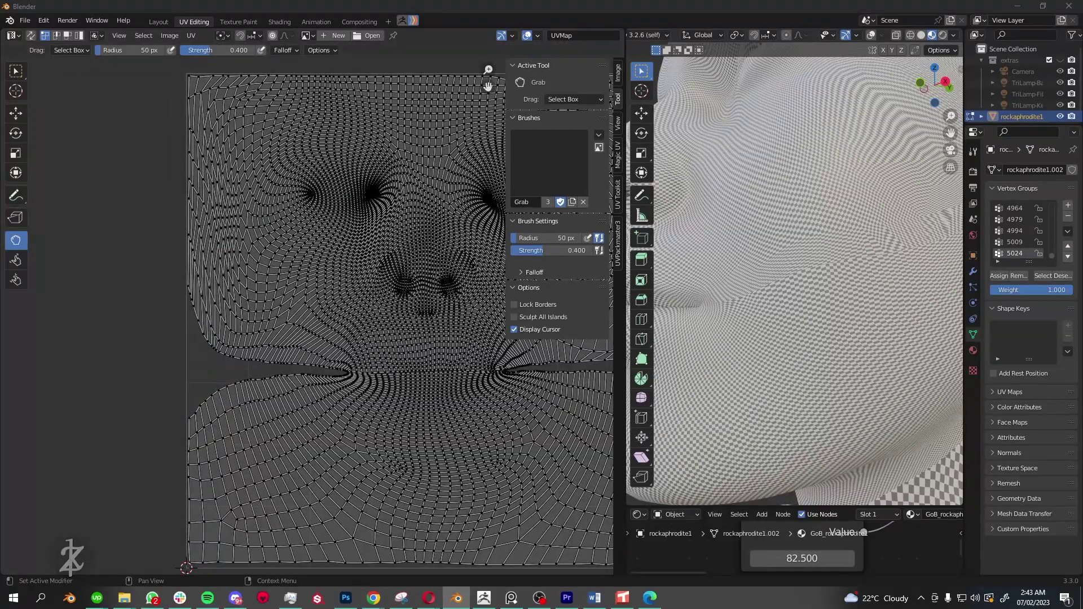
{"action": "scroll", "coordinate": [279, 357], "scroll_direction": "down", "scroll_amount": 2}
{"action": "scroll", "coordinate": [333, 405], "scroll_direction": "up", "scroll_amount": 1}
{"action": "scroll", "coordinate": [368, 375], "scroll_direction": "up", "scroll_amount": 1}
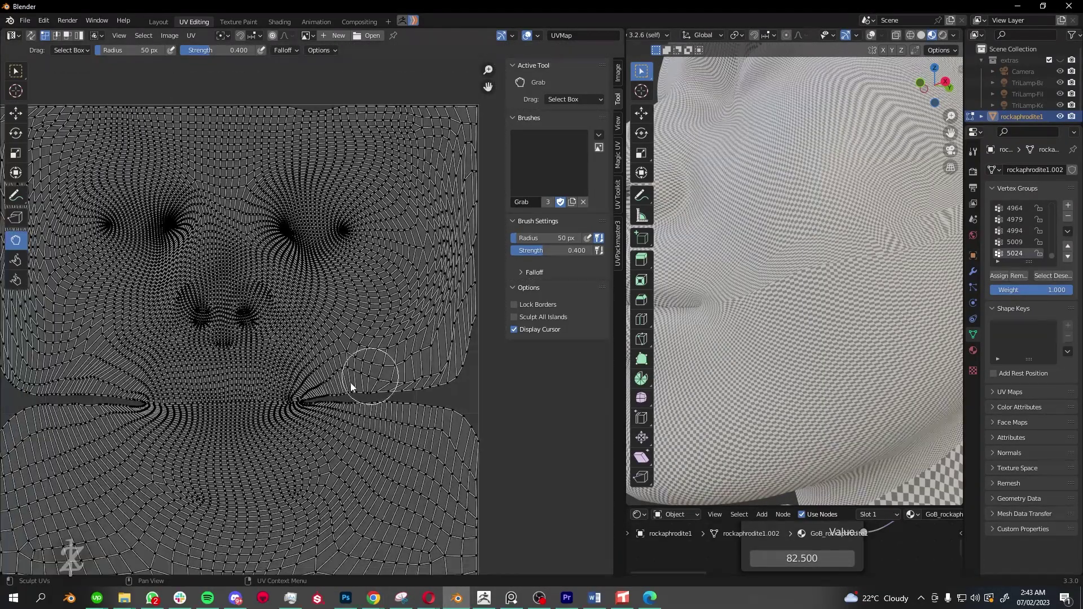
{"action": "scroll", "coordinate": [408, 363], "scroll_direction": "down", "scroll_amount": 1}
{"action": "left_click_drag", "start_coordinate": [408, 364], "coordinate": [366, 344]}
{"action": "scroll", "coordinate": [366, 344], "scroll_direction": "down", "scroll_amount": 2}
{"action": "scroll", "coordinate": [283, 351], "scroll_direction": "down", "scroll_amount": 1}
{"action": "scroll", "coordinate": [310, 386], "scroll_direction": "up", "scroll_amount": 3}
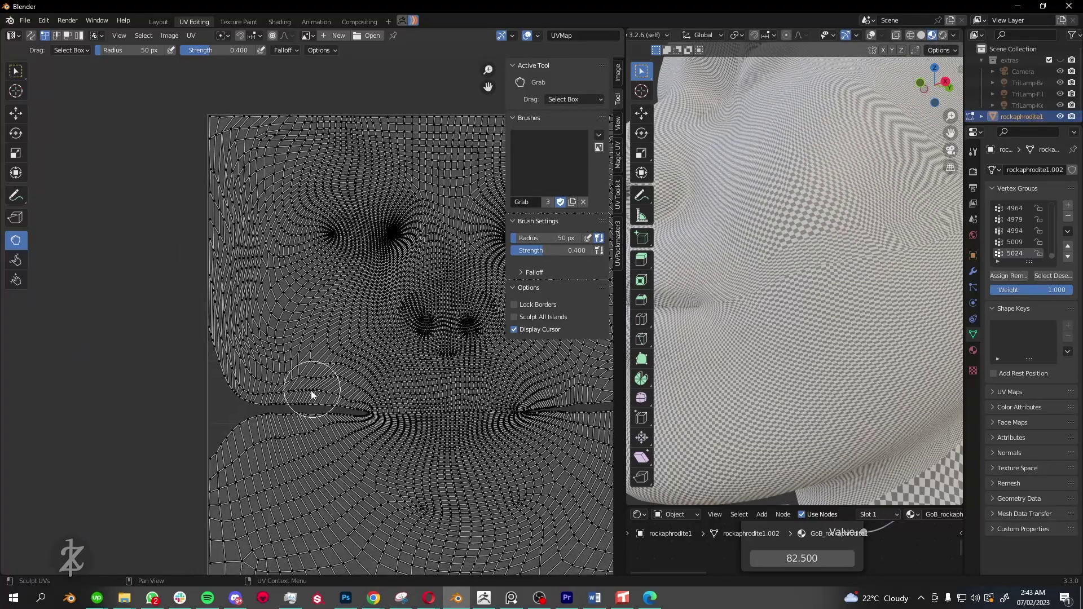
{"action": "scroll", "coordinate": [248, 344], "scroll_direction": "down", "scroll_amount": 2}
{"action": "scroll", "coordinate": [244, 347], "scroll_direction": "up", "scroll_amount": 1}
Switch the UV sculpt brush to Relax at strength 1.0.
{"action": "left_click", "coordinate": [15, 260]}
{"action": "scroll", "coordinate": [198, 212], "scroll_direction": "up", "scroll_amount": 1}
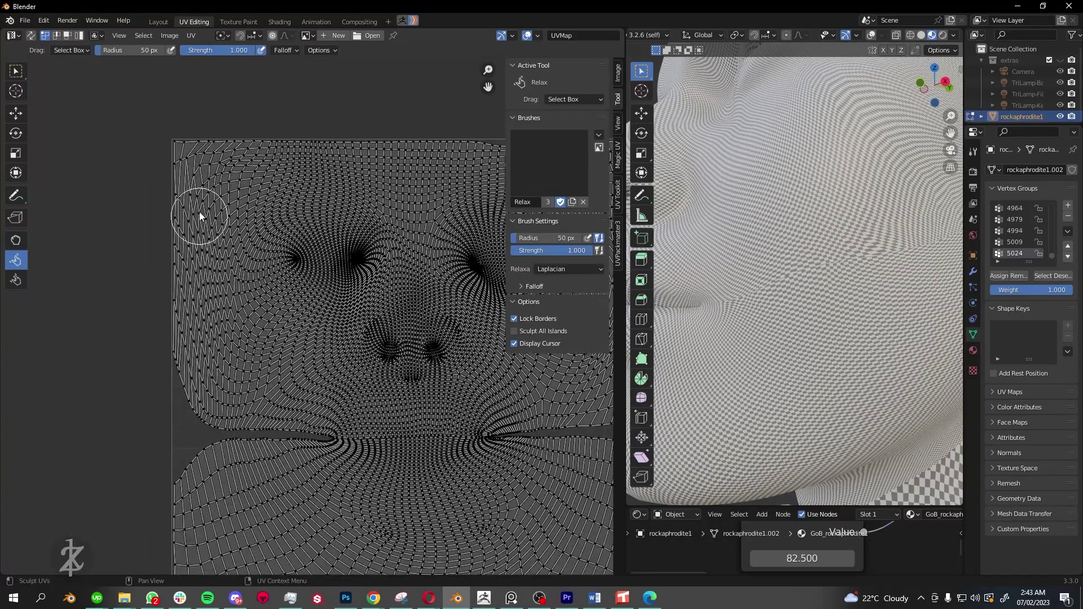
{"action": "scroll", "coordinate": [362, 343], "scroll_direction": "up", "scroll_amount": 1}
{"action": "scroll", "coordinate": [256, 349], "scroll_direction": "up", "scroll_amount": 3}
{"action": "scroll", "coordinate": [259, 319], "scroll_direction": "down", "scroll_amount": 3}
{"action": "scroll", "coordinate": [164, 316], "scroll_direction": "up", "scroll_amount": 4}
{"action": "scroll", "coordinate": [789, 282], "scroll_direction": "down", "scroll_amount": 3}
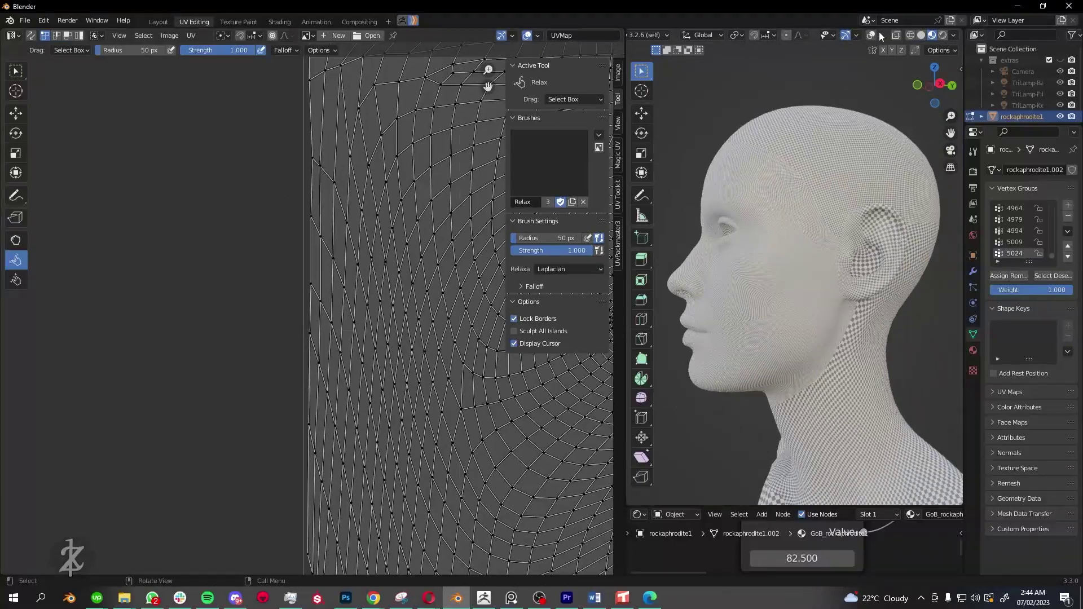
{"action": "scroll", "coordinate": [790, 282], "scroll_direction": "up", "scroll_amount": 4}
{"action": "scroll", "coordinate": [368, 383], "scroll_direction": "down", "scroll_amount": 2}
{"action": "scroll", "coordinate": [304, 409], "scroll_direction": "up", "scroll_amount": 6}
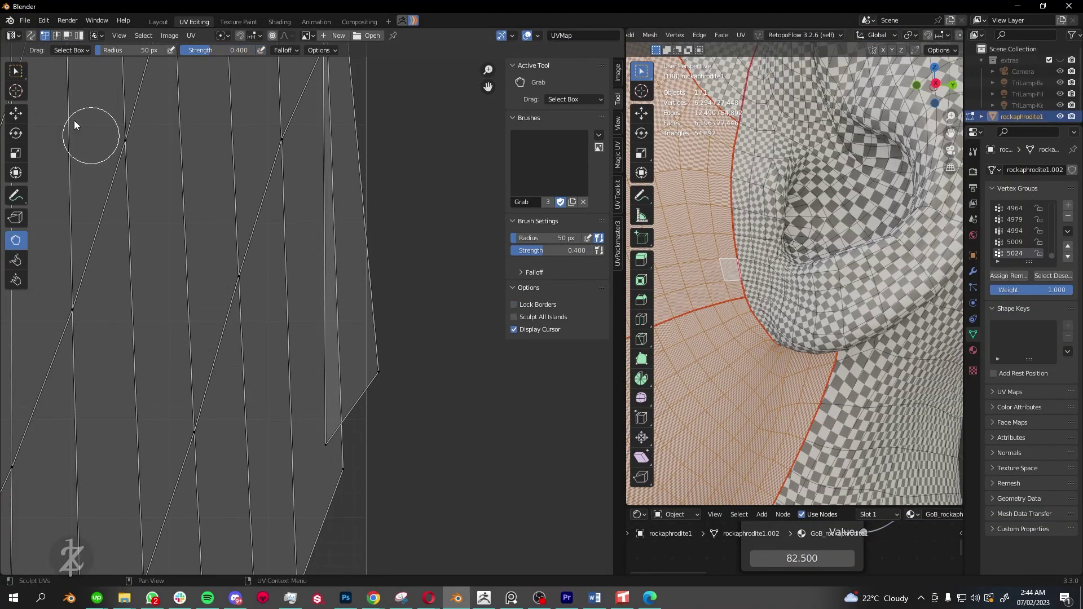
Box-select the two split UV vertices, stitch them, and merge them into one.
{"action": "key", "text": "w"}
{"action": "left_click", "coordinate": [341, 467]}
{"action": "key", "text": "v"}
{"action": "scroll", "coordinate": [357, 454], "scroll_direction": "down", "scroll_amount": 2}
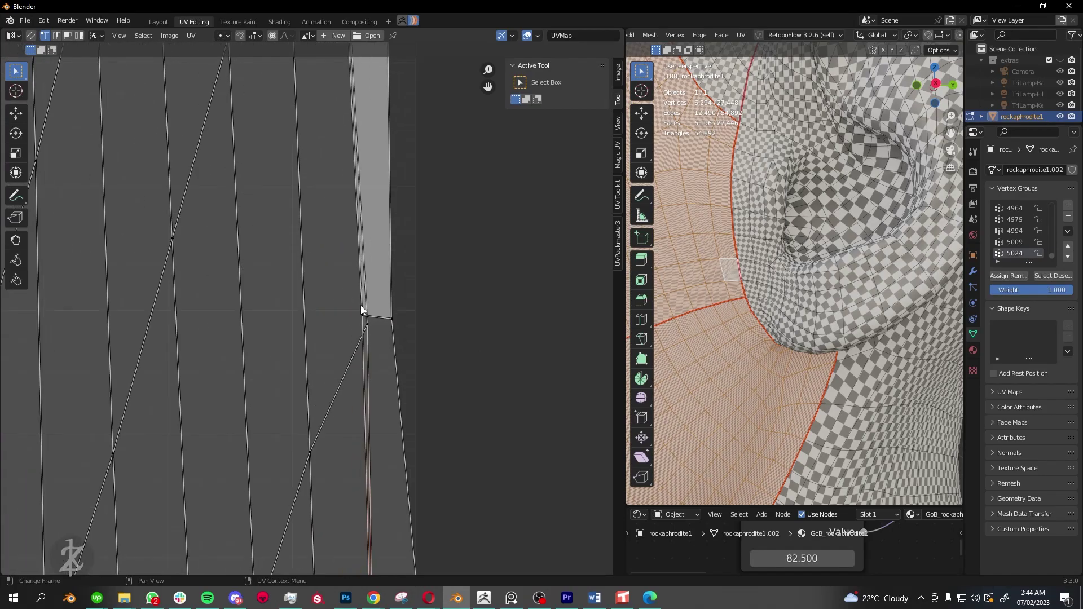
{"action": "key", "text": "m"}
{"action": "left_click", "coordinate": [378, 323]}
{"action": "scroll", "coordinate": [421, 367], "scroll_direction": "down", "scroll_amount": 2}
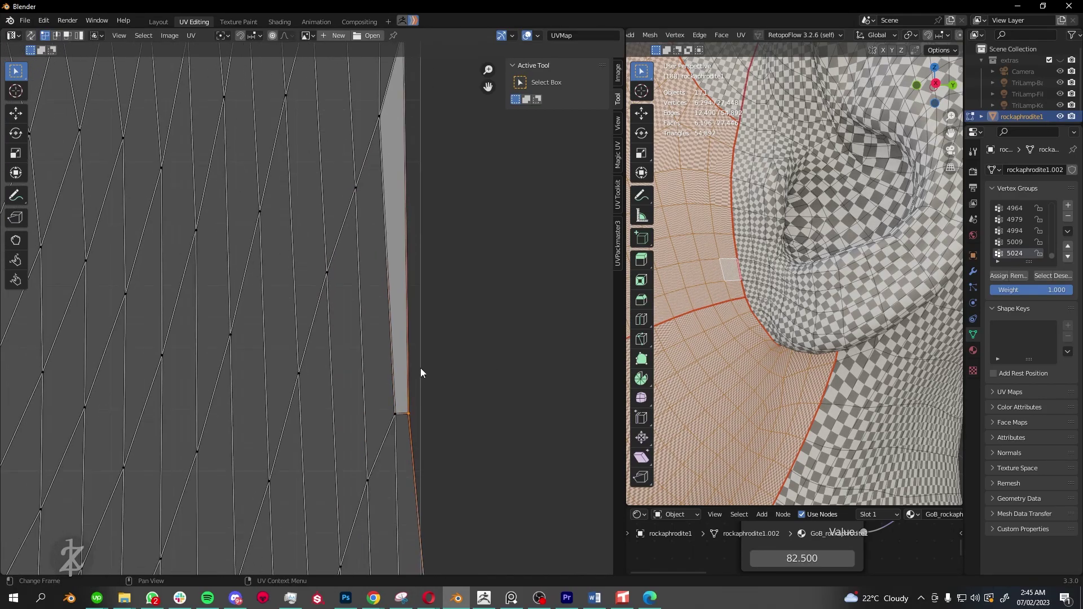
Use the Grab UV brush to drag the other face island into view.
{"action": "left_click", "coordinate": [15, 241]}
{"action": "scroll", "coordinate": [307, 383], "scroll_direction": "down", "scroll_amount": 5}
{"action": "scroll", "coordinate": [307, 383], "scroll_direction": "up", "scroll_amount": 3}
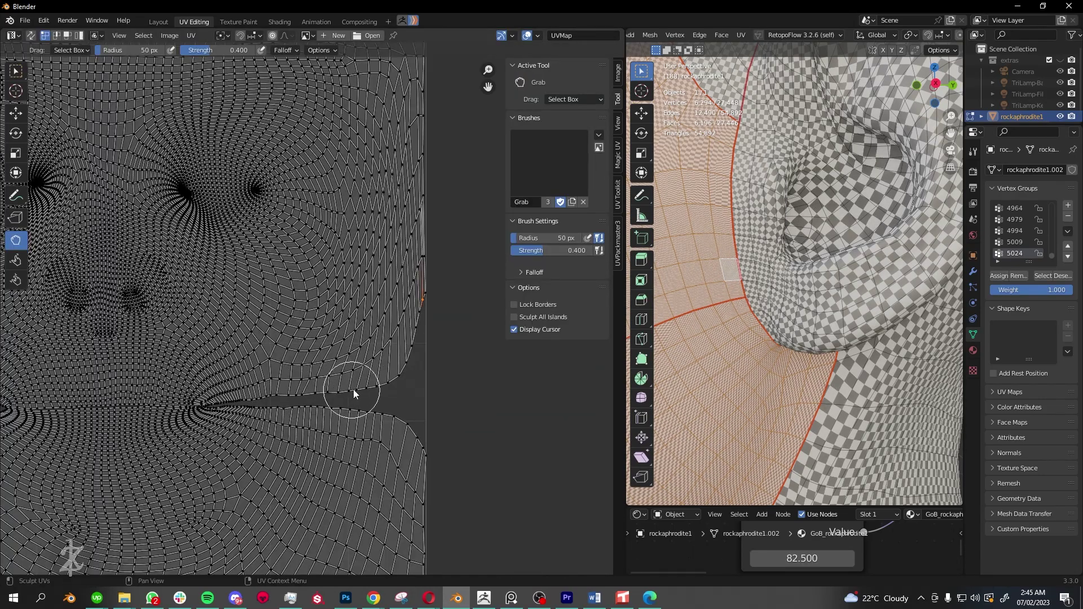
{"action": "middle_click_drag", "start_coordinate": [380, 405], "coordinate": [191, 370]}
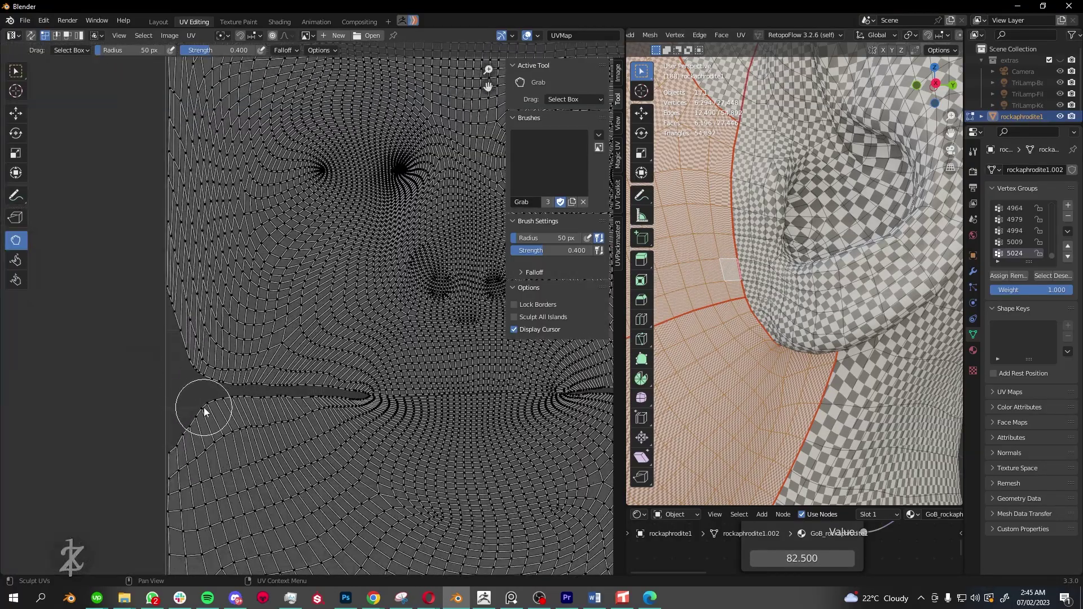
{"action": "scroll", "coordinate": [236, 396], "scroll_direction": "up", "scroll_amount": 2}
{"action": "scroll", "coordinate": [225, 368], "scroll_direction": "down", "scroll_amount": 2}
Relax the cheek face UVs with the Relax brush, borders locked.
{"action": "scroll", "coordinate": [367, 394], "scroll_direction": "down", "scroll_amount": 3}
{"action": "scroll", "coordinate": [367, 394], "scroll_direction": "down", "scroll_amount": 2}
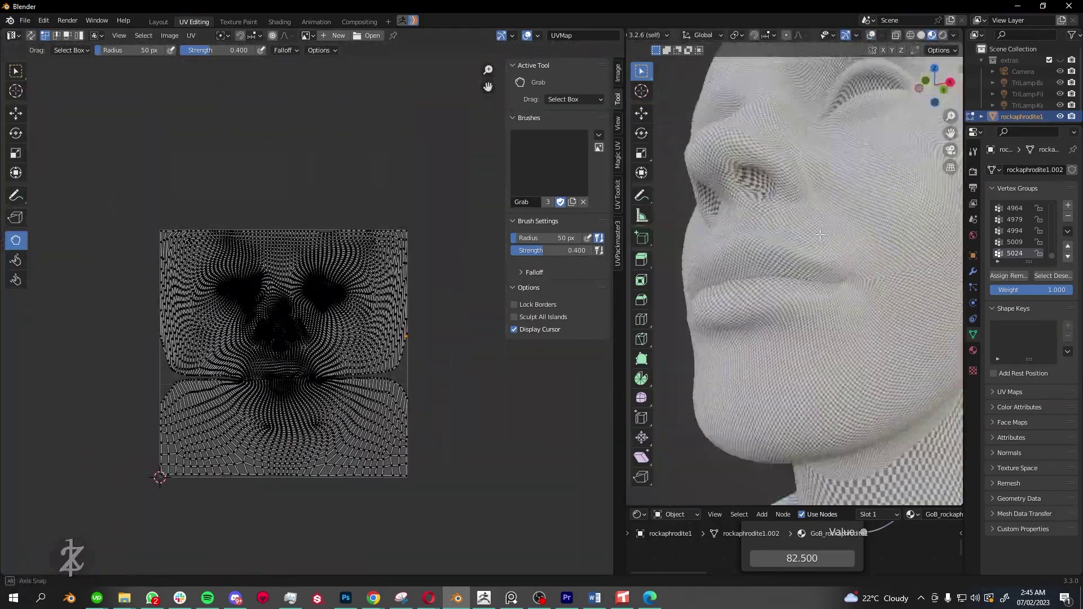
{"action": "left_click", "coordinate": [16, 260]}
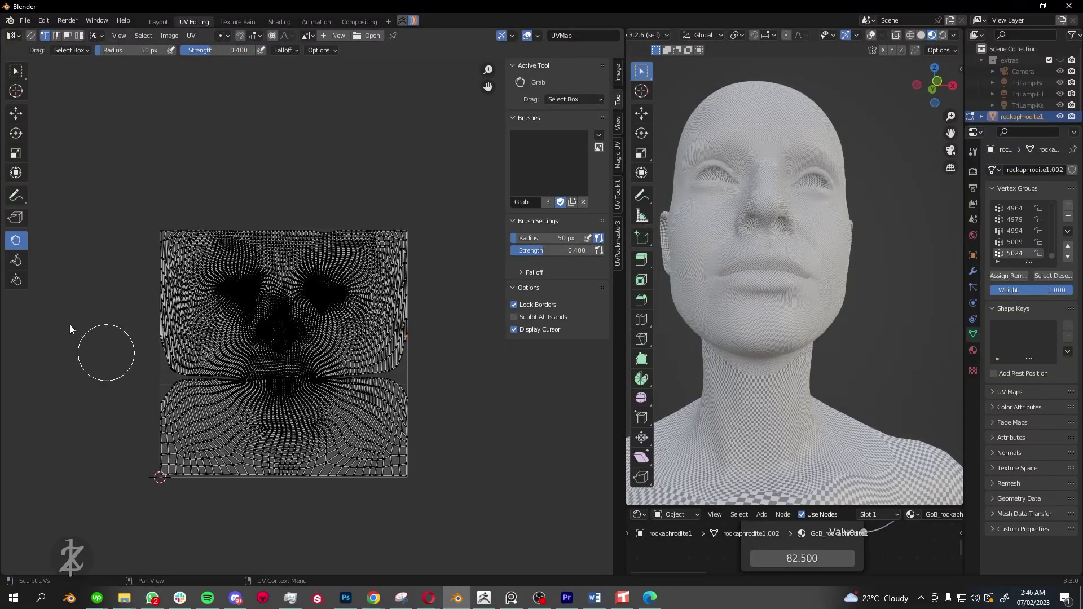
{"action": "scroll", "coordinate": [309, 374], "scroll_direction": "up", "scroll_amount": 1}
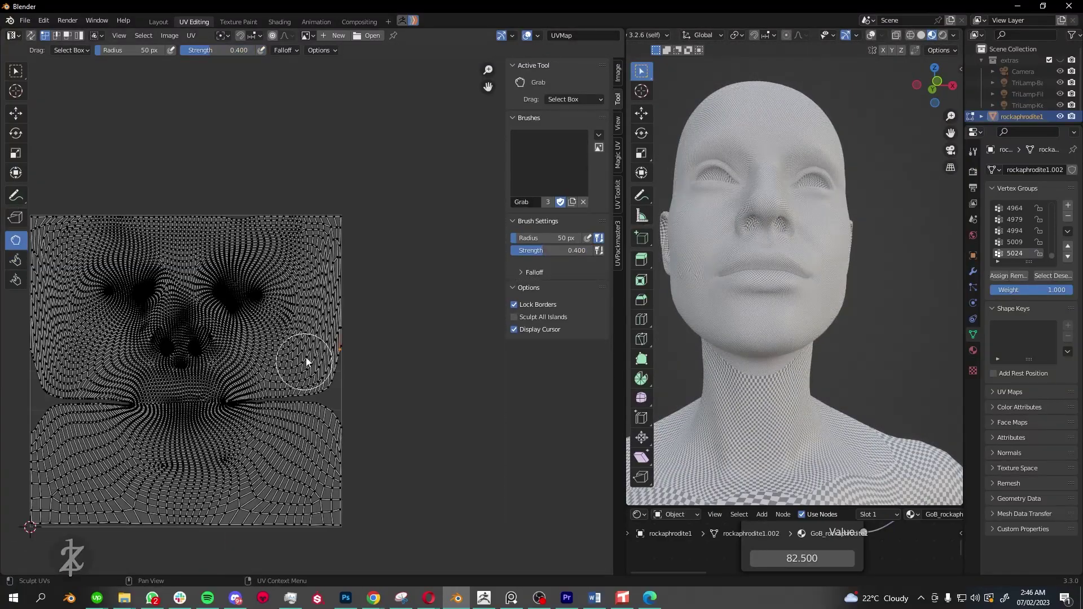
{"action": "middle_click_drag", "start_coordinate": [286, 346], "coordinate": [371, 332]}
{"action": "scroll", "coordinate": [311, 331], "scroll_direction": "up", "scroll_amount": 2}
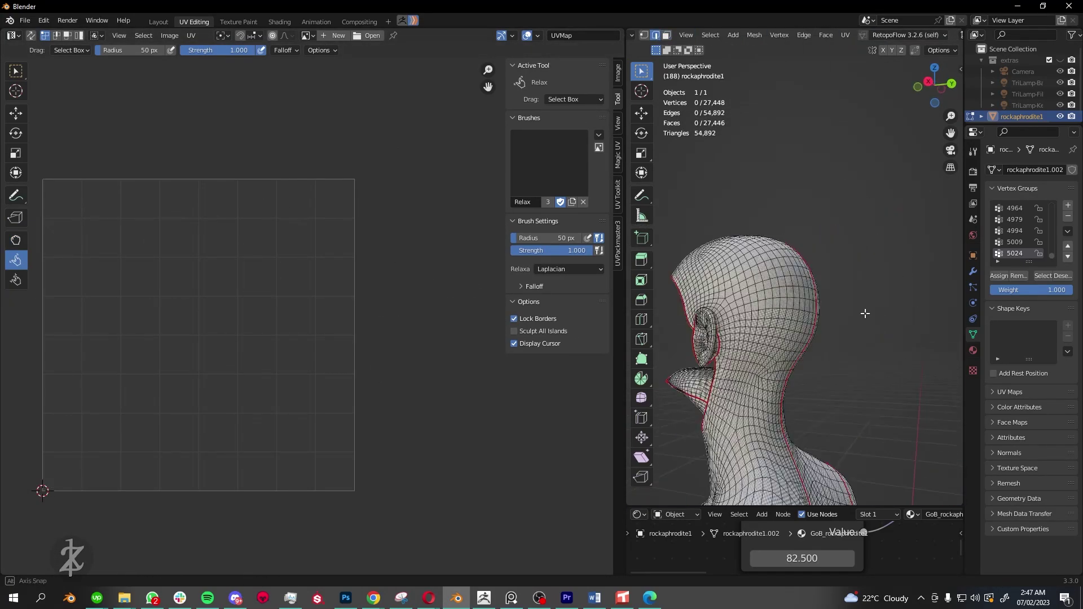
Mark the neck edge loop as a seam.
{"action": "right_click", "coordinate": [747, 297]}
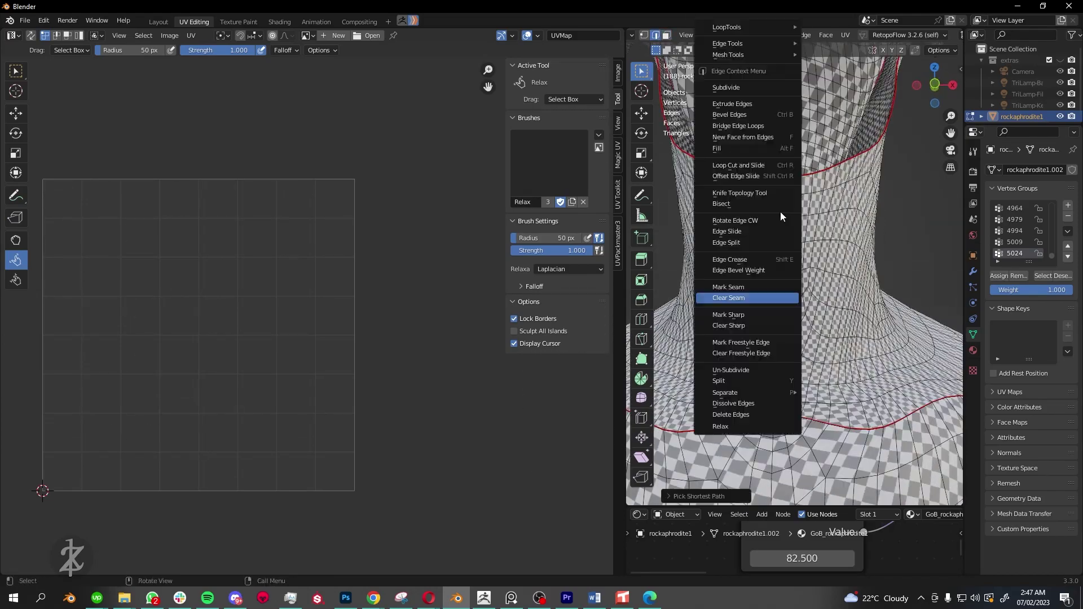
{"action": "left_click", "coordinate": [742, 286]}
{"action": "scroll", "coordinate": [742, 286], "scroll_direction": "down", "scroll_amount": 5}
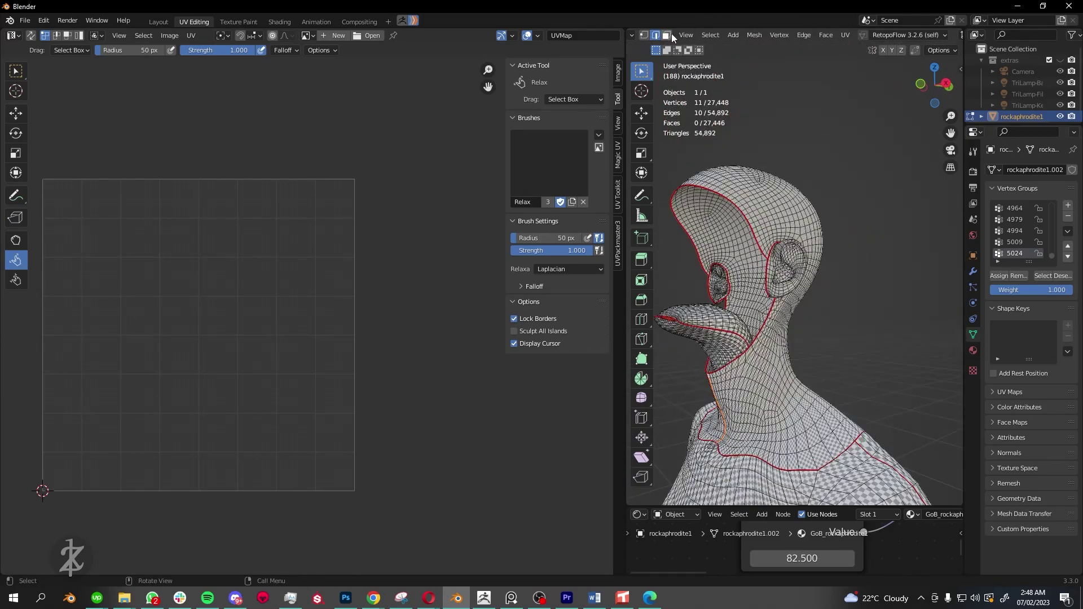
Select the head and neck region and unwrap it into two UV islands.
{"action": "key", "text": "ctrl+l"}
{"action": "mouse_move", "coordinate": [822, 308]}
{"action": "middle_mouse_down"}
{"action": "mouse_move", "coordinate": [923, 238]}
{"action": "mouse_move", "coordinate": [790, 242]}
{"action": "middle_mouse_up"}
{"action": "key", "text": "alt+a"}
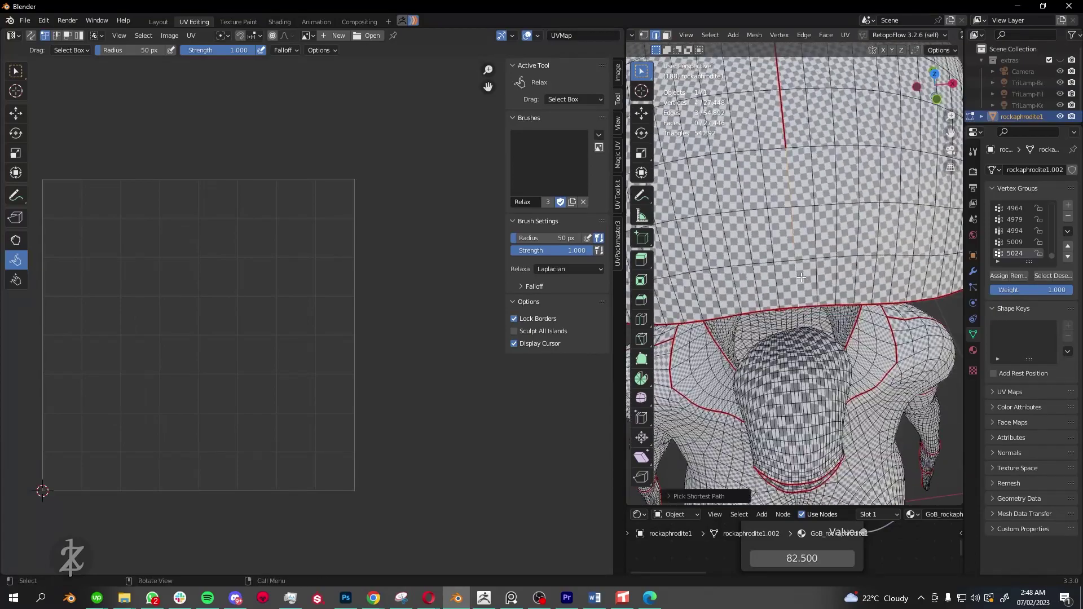
{"action": "scroll", "coordinate": [790, 243], "scroll_direction": "down", "scroll_amount": 3}
{"action": "key", "text": "l"}
{"action": "key", "text": "u"}
{"action": "left_click", "coordinate": [778, 236]}
{"action": "scroll", "coordinate": [360, 337], "scroll_direction": "down", "scroll_amount": 5}
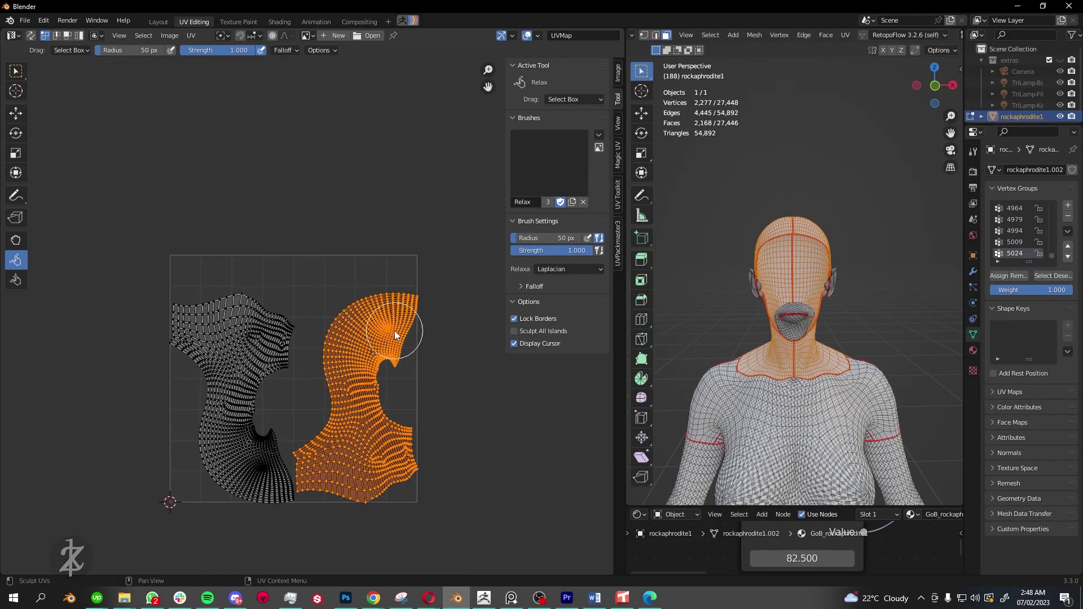
{"action": "key", "text": "g"}
{"action": "scroll", "coordinate": [429, 310], "scroll_direction": "up", "scroll_amount": 1}
Zoom the 3D view in on the checker-textured head.
{"action": "scroll", "coordinate": [304, 282], "scroll_direction": "up", "scroll_amount": 3}
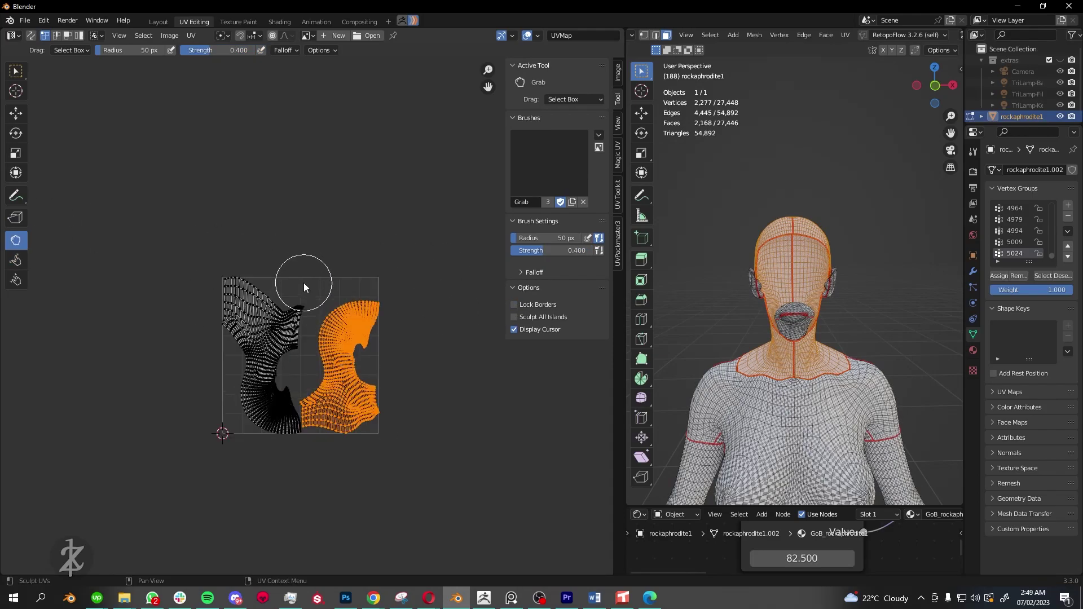
{"action": "scroll", "coordinate": [249, 314], "scroll_direction": "up", "scroll_amount": 3}
{"action": "scroll", "coordinate": [269, 230], "scroll_direction": "up", "scroll_amount": 2}
{"action": "scroll", "coordinate": [250, 191], "scroll_direction": "up", "scroll_amount": 2}
{"action": "scroll", "coordinate": [235, 248], "scroll_direction": "down", "scroll_amount": 2}
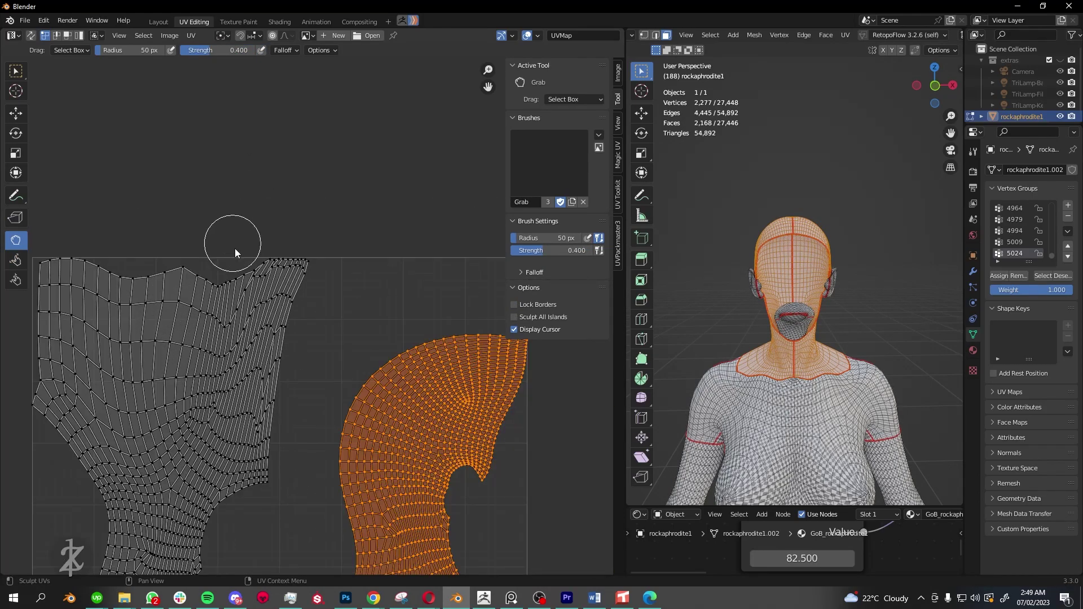
{"action": "scroll", "coordinate": [220, 280], "scroll_direction": "up", "scroll_amount": 3}
{"action": "scroll", "coordinate": [200, 302], "scroll_direction": "down", "scroll_amount": 4}
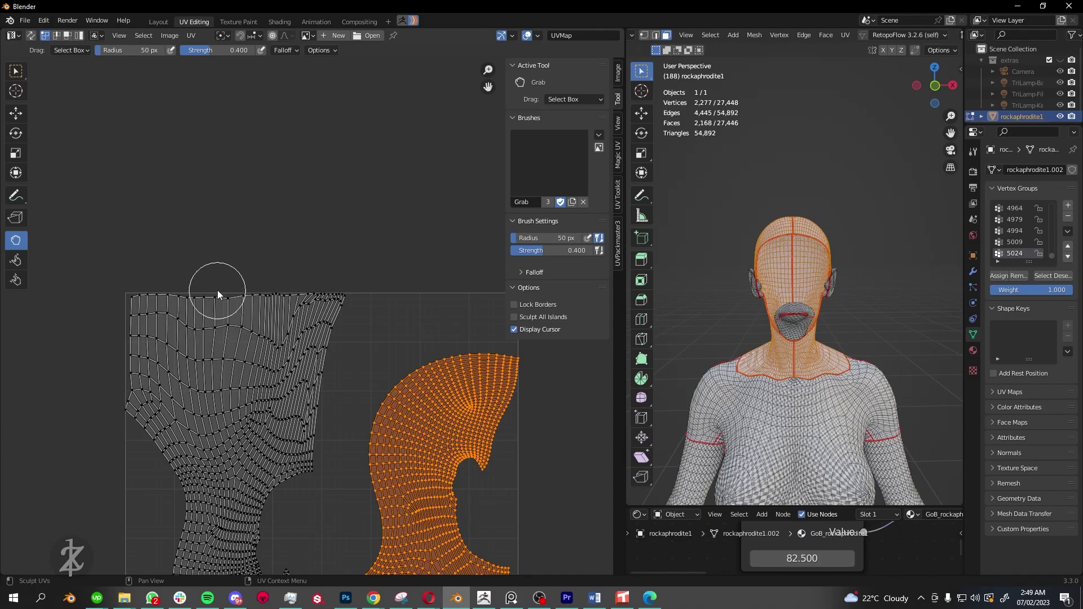
{"action": "scroll", "coordinate": [293, 395], "scroll_direction": "down", "scroll_amount": 1}
{"action": "scroll", "coordinate": [294, 384], "scroll_direction": "left", "scroll_amount": 5, "text": "ctrl"}
{"action": "scroll", "coordinate": [275, 409], "scroll_direction": "down", "scroll_amount": 2, "text": "shift"}
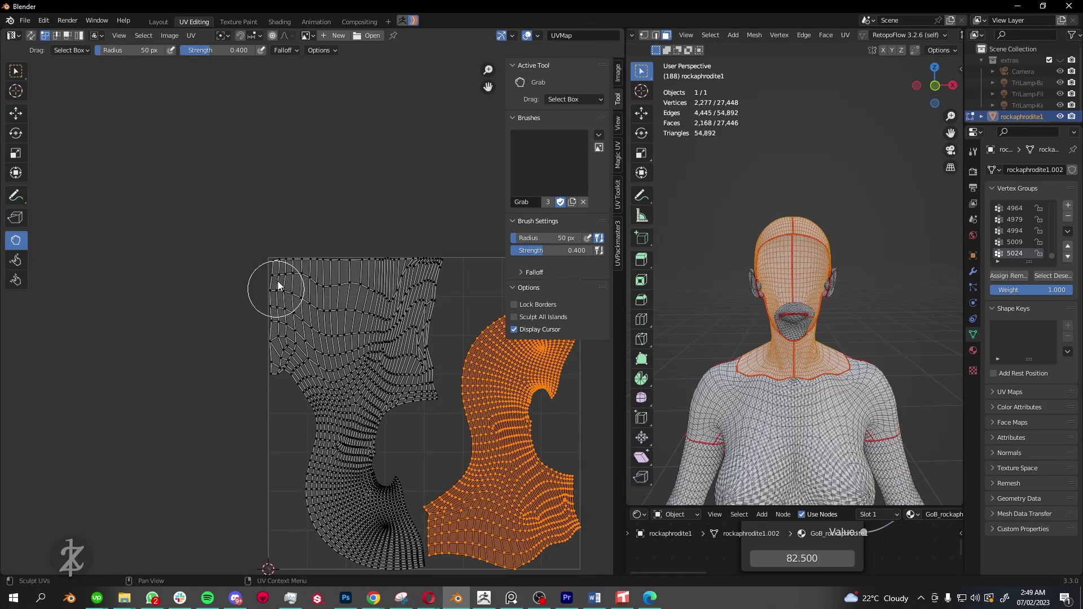
Orbit and zoom to inspect the checker-textured face and neck up close.
{"action": "middle_click_drag", "start_coordinate": [790, 282], "coordinate": [818, 395]}
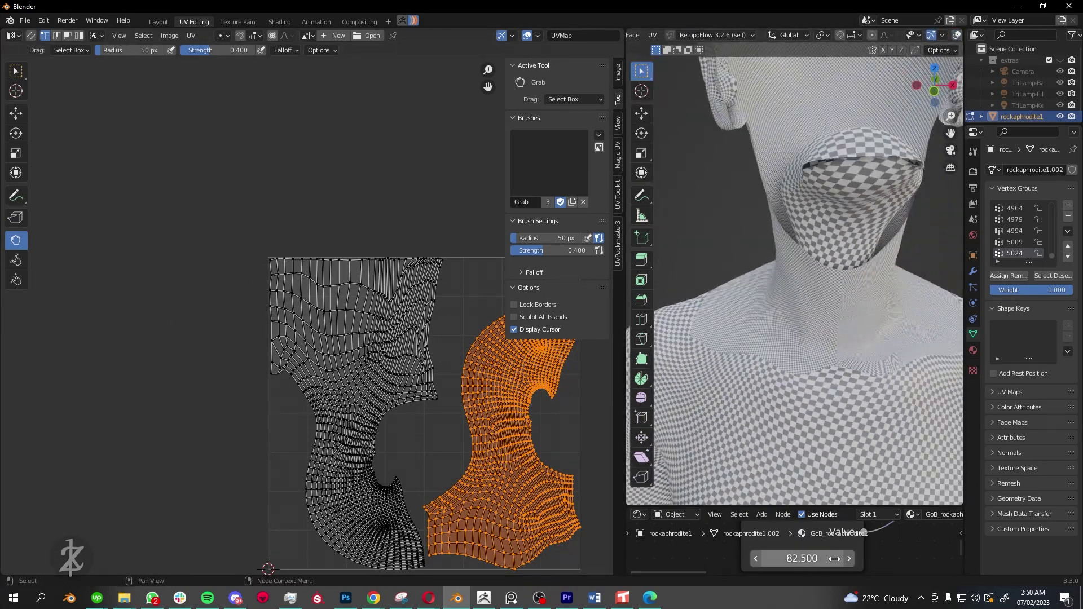
{"action": "scroll", "coordinate": [405, 344], "scroll_direction": "down", "scroll_amount": 2}
{"action": "scroll", "coordinate": [326, 323], "scroll_direction": "up", "scroll_amount": 4}
{"action": "scroll", "coordinate": [329, 365], "scroll_direction": "down", "scroll_amount": 2}
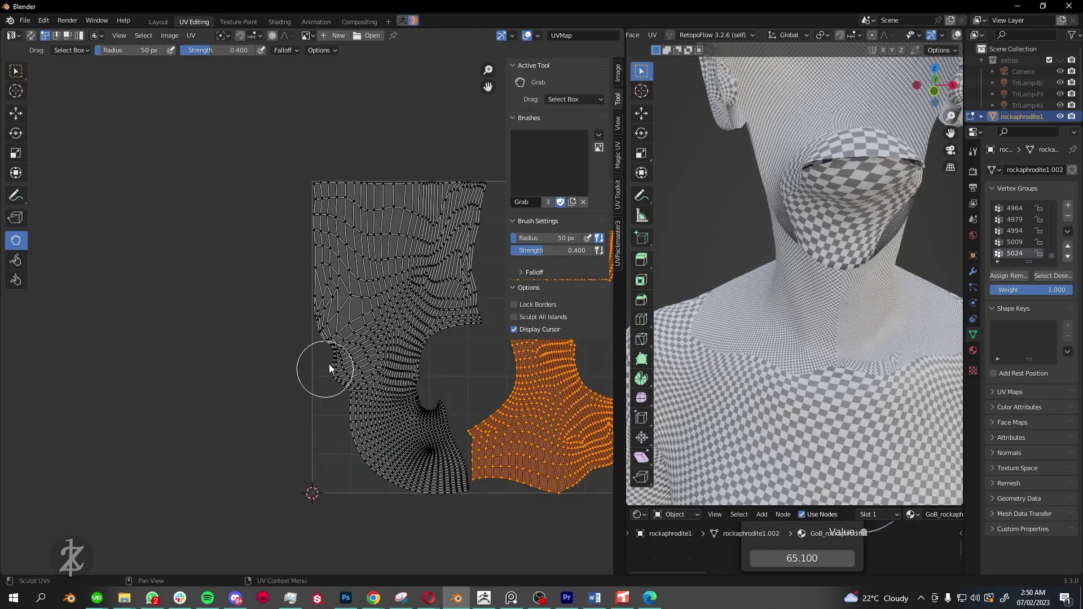
{"action": "scroll", "coordinate": [330, 363], "scroll_direction": "up", "scroll_amount": 1}
{"action": "scroll", "coordinate": [334, 433], "scroll_direction": "up", "scroll_amount": 1}
{"action": "scroll", "coordinate": [326, 330], "scroll_direction": "up", "scroll_amount": 2}
{"action": "scroll", "coordinate": [269, 316], "scroll_direction": "down", "scroll_amount": 1}
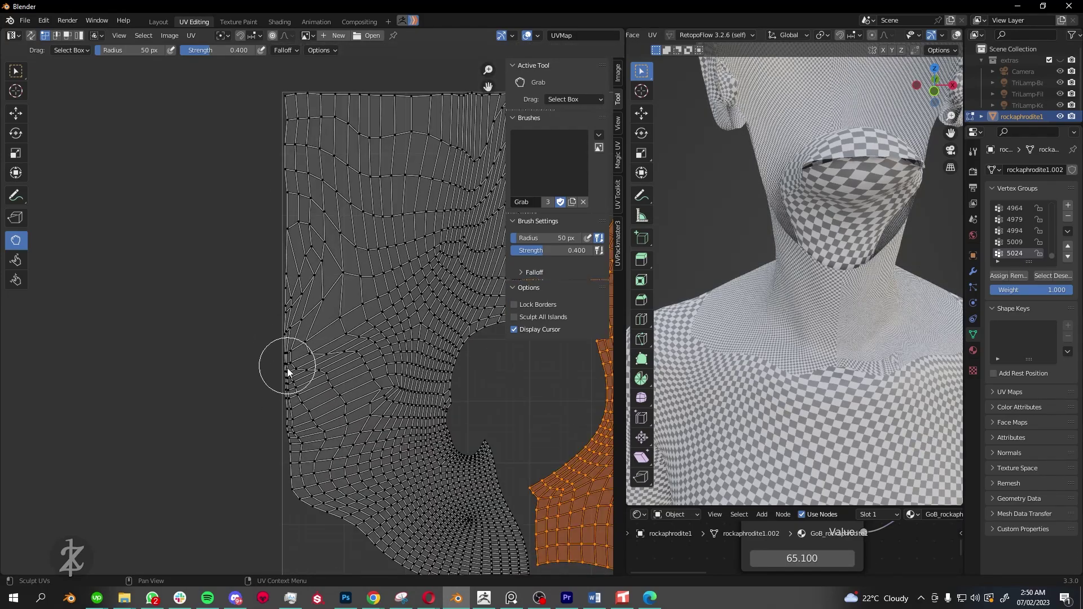
{"action": "scroll", "coordinate": [288, 370], "scroll_direction": "down", "scroll_amount": 5}
{"action": "scroll", "coordinate": [344, 377], "scroll_direction": "up", "scroll_amount": 2}
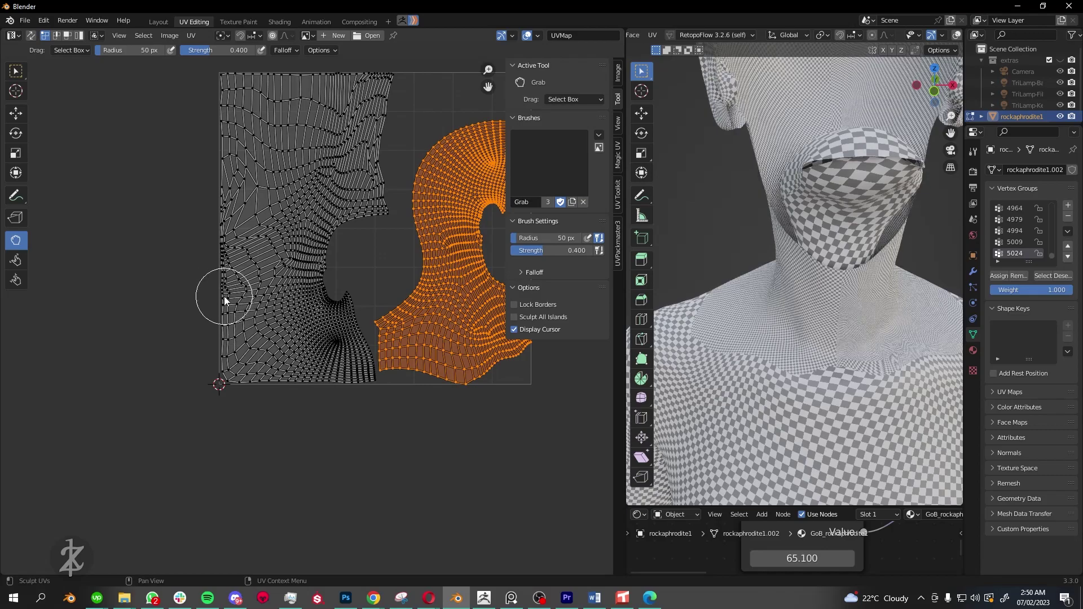
{"action": "scroll", "coordinate": [225, 296], "scroll_direction": "down", "scroll_amount": 2}
{"action": "scroll", "coordinate": [285, 265], "scroll_direction": "up", "scroll_amount": 3}
{"action": "scroll", "coordinate": [282, 349], "scroll_direction": "down", "scroll_amount": 1}
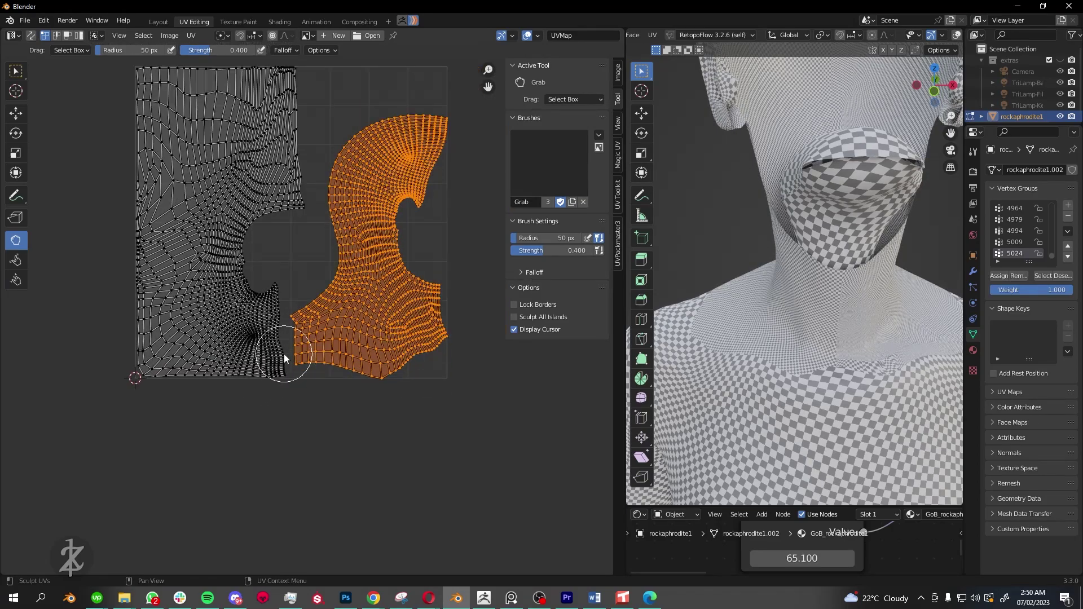
{"action": "scroll", "coordinate": [265, 353], "scroll_direction": "down", "scroll_amount": 3}
{"action": "scroll", "coordinate": [282, 265], "scroll_direction": "up", "scroll_amount": 1}
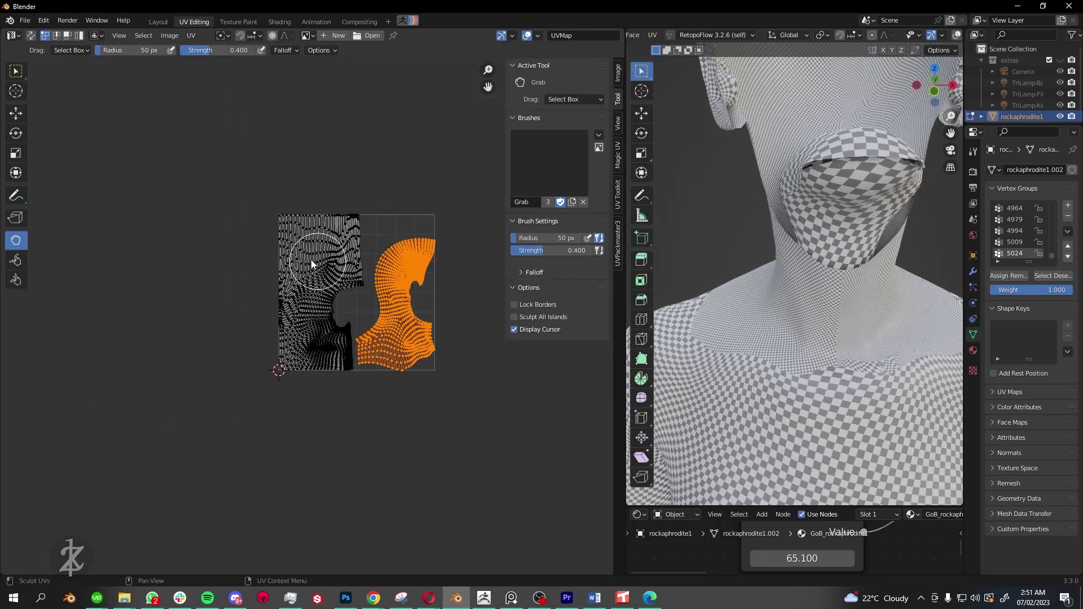
{"action": "scroll", "coordinate": [333, 282], "scroll_direction": "up", "scroll_amount": 1}
{"action": "scroll", "coordinate": [346, 243], "scroll_direction": "up", "scroll_amount": 2}
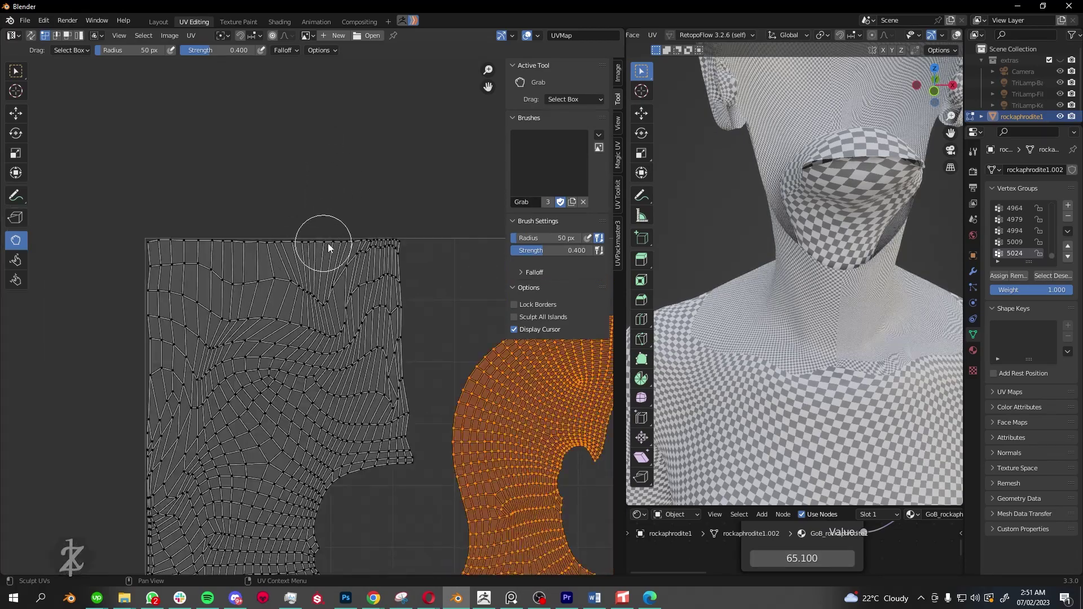
{"action": "scroll", "coordinate": [361, 237], "scroll_direction": "up", "scroll_amount": 2}
{"action": "scroll", "coordinate": [372, 287], "scroll_direction": "down", "scroll_amount": 2}
{"action": "scroll", "coordinate": [357, 367], "scroll_direction": "up", "scroll_amount": 2}
{"action": "scroll", "coordinate": [326, 360], "scroll_direction": "down", "scroll_amount": 5}
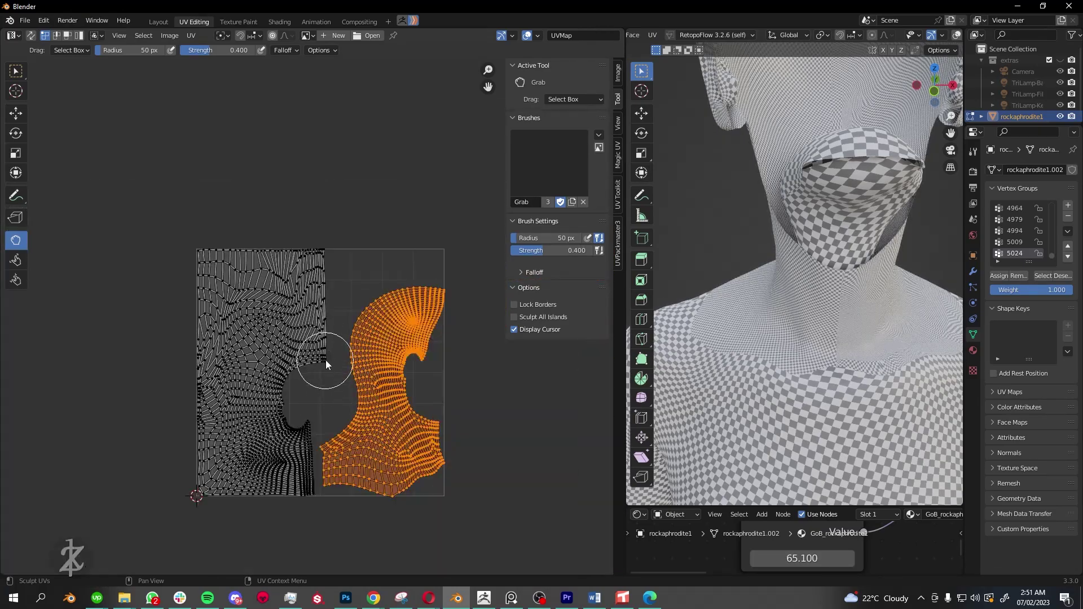
{"action": "scroll", "coordinate": [339, 457], "scroll_direction": "up", "scroll_amount": 4}
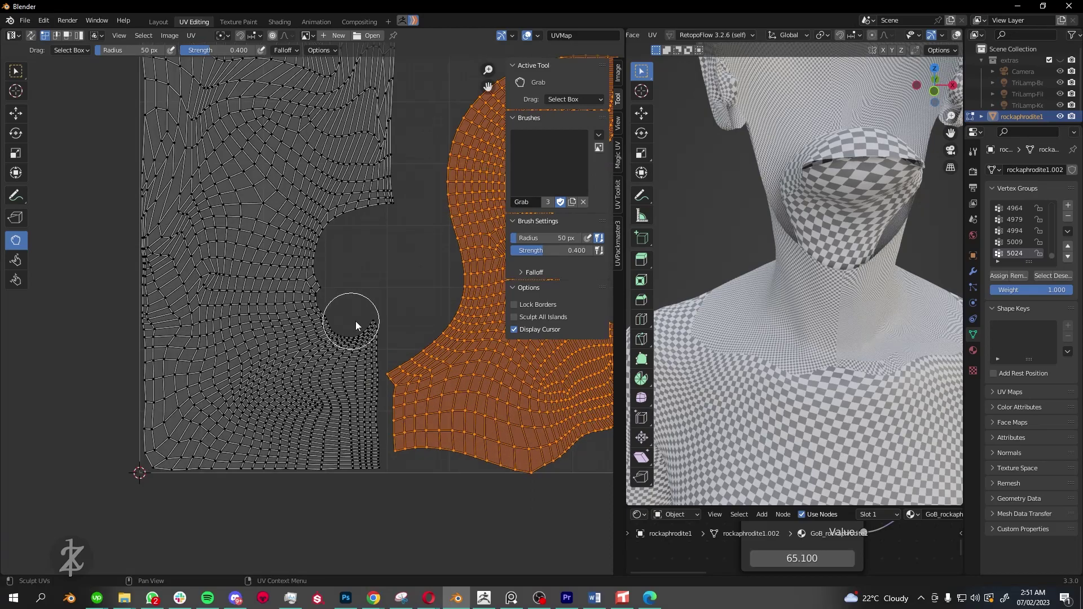
{"action": "scroll", "coordinate": [350, 323], "scroll_direction": "up", "scroll_amount": 2}
{"action": "scroll", "coordinate": [344, 323], "scroll_direction": "down", "scroll_amount": 3}
{"action": "scroll", "coordinate": [343, 352], "scroll_direction": "down", "scroll_amount": 3}
Switch the UV sculpt brush to Relax and orbit to view the back of the head and neck.
{"action": "key", "text": "r"}
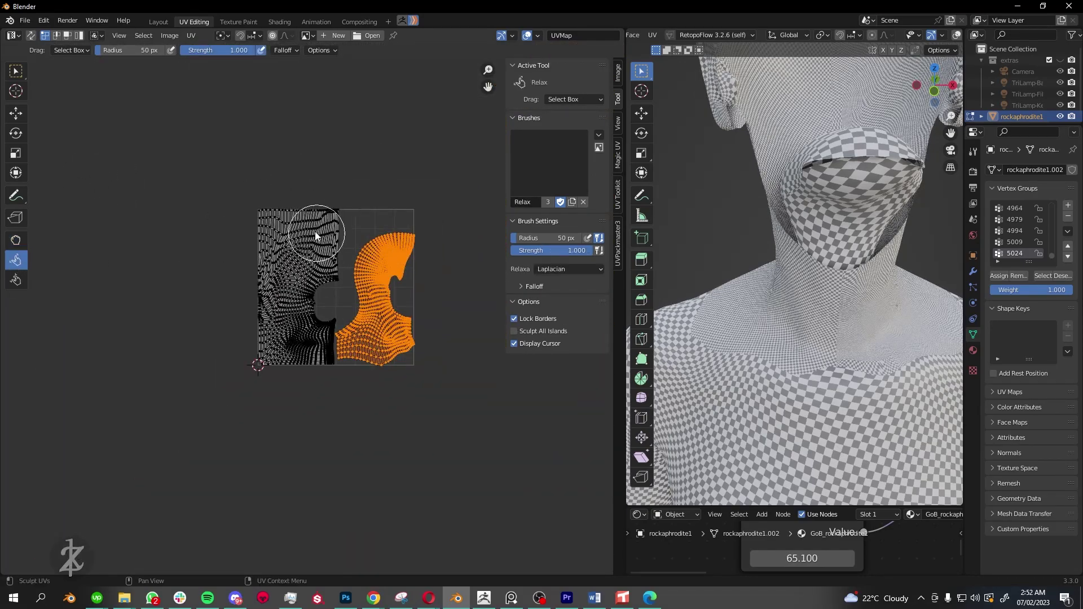
{"action": "middle_click_drag", "start_coordinate": [738, 278], "coordinate": [334, 260]}
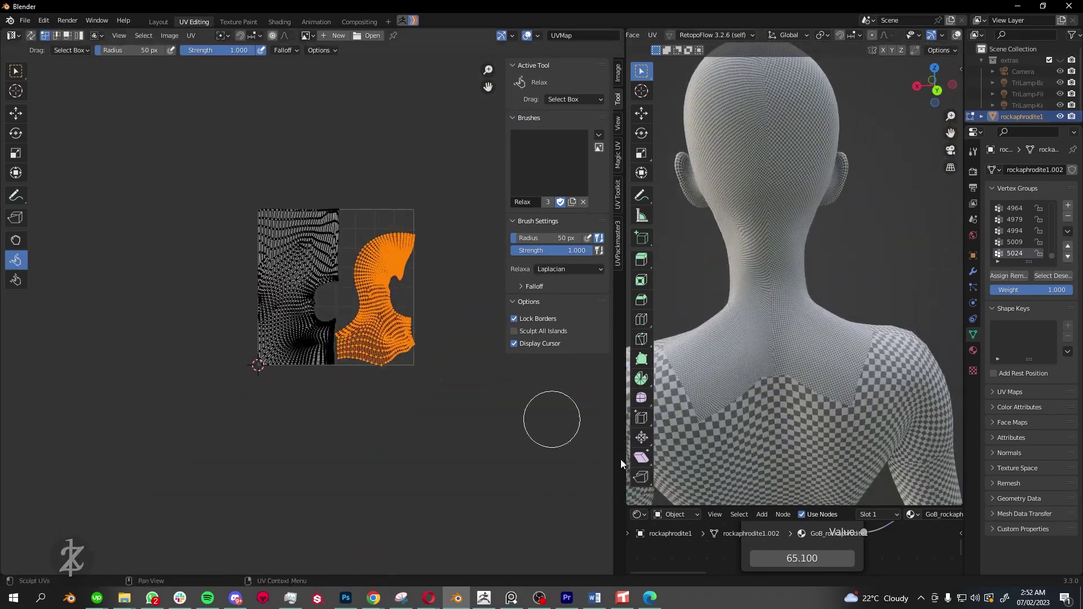
{"action": "left_click_drag", "start_coordinate": [394, 308], "coordinate": [389, 299]}
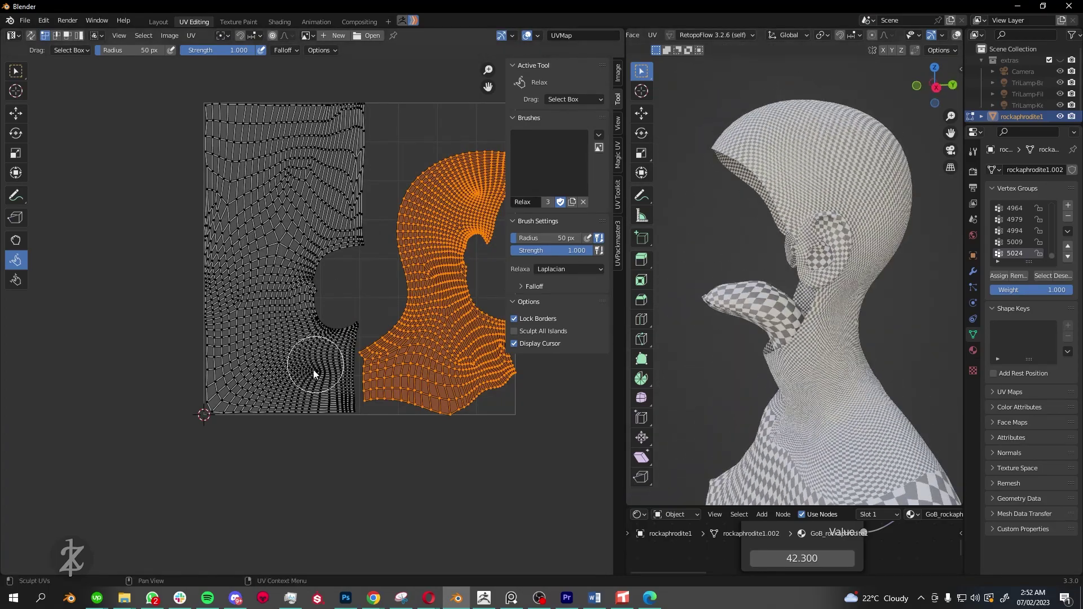
{"action": "scroll", "coordinate": [292, 355], "scroll_direction": "up", "scroll_amount": 1}
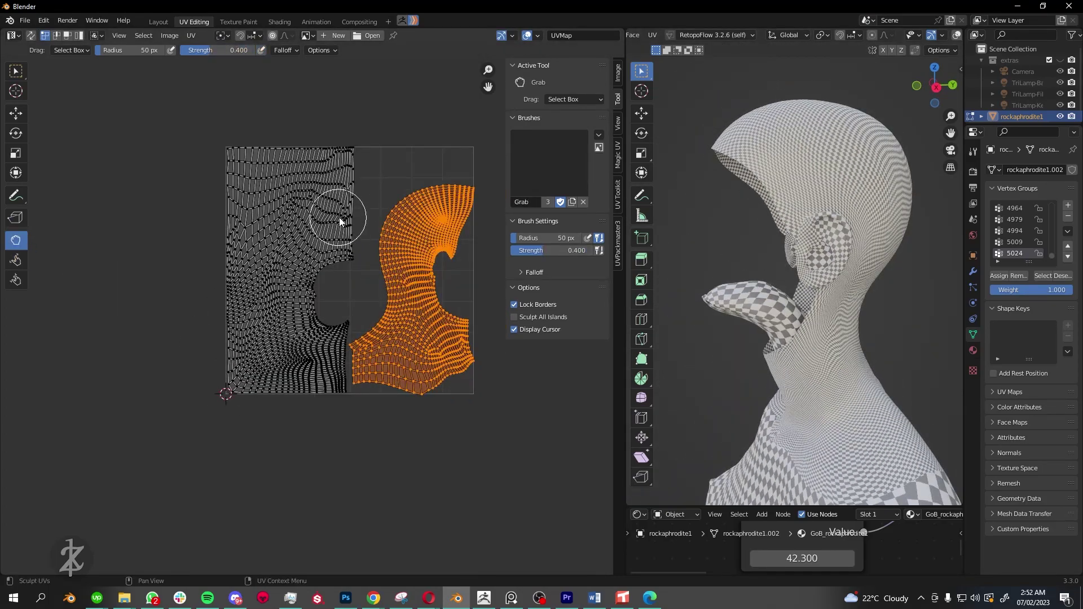
{"action": "scroll", "coordinate": [344, 225], "scroll_direction": "up", "scroll_amount": 3}
{"action": "scroll", "coordinate": [349, 296], "scroll_direction": "up", "scroll_amount": 4, "text": "shift"}
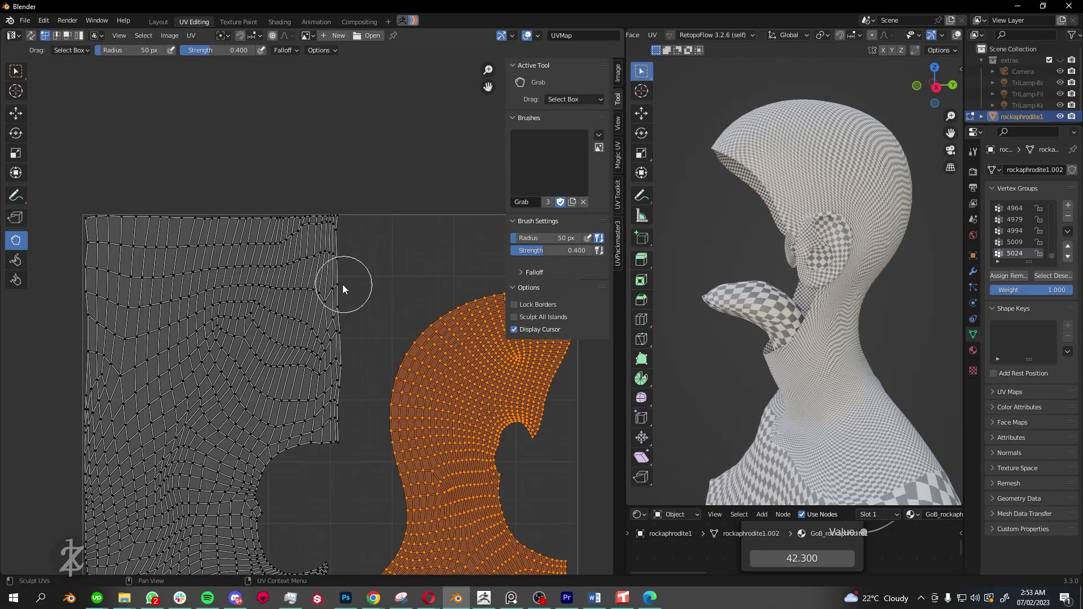
{"action": "scroll", "coordinate": [346, 282], "scroll_direction": "up", "scroll_amount": 3}
{"action": "scroll", "coordinate": [356, 445], "scroll_direction": "down", "scroll_amount": 3}
{"action": "scroll", "coordinate": [347, 242], "scroll_direction": "up", "scroll_amount": 3}
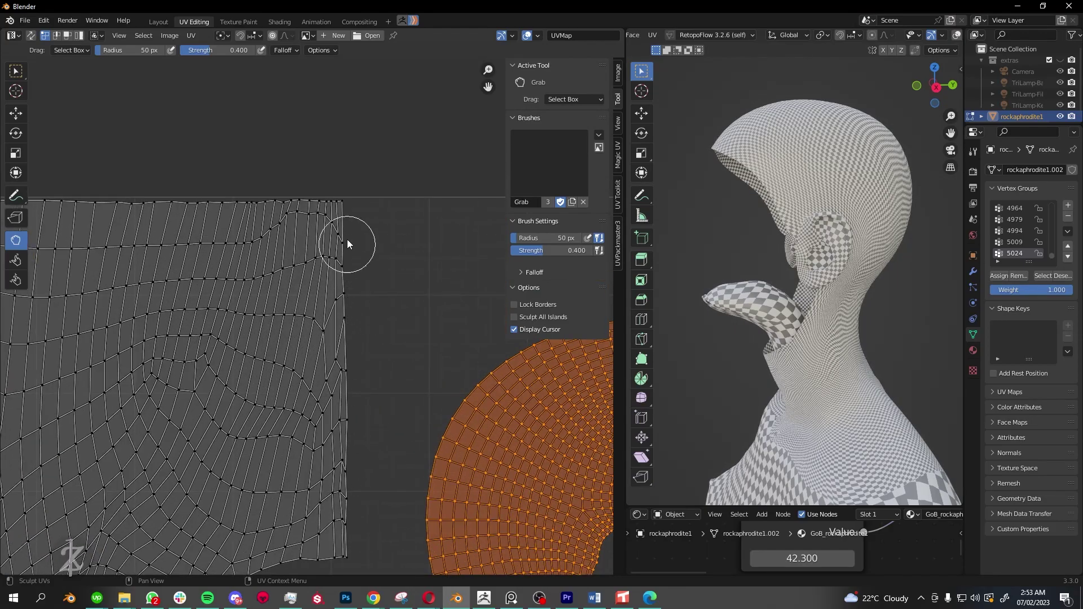
{"action": "scroll", "coordinate": [339, 428], "scroll_direction": "down", "scroll_amount": 3}
{"action": "scroll", "coordinate": [286, 343], "scroll_direction": "up", "scroll_amount": 3}
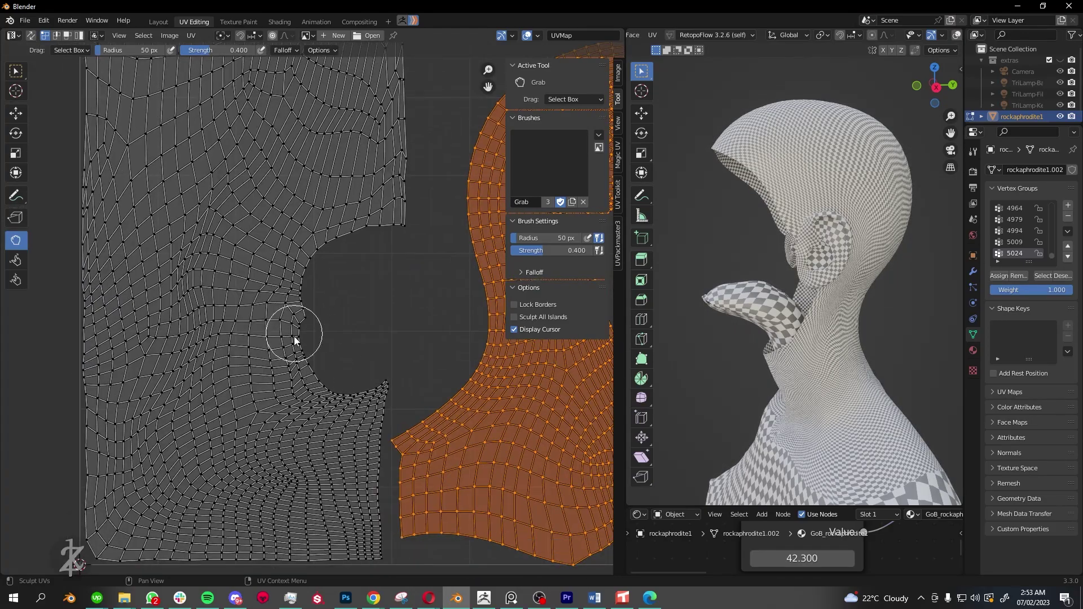
{"action": "scroll", "coordinate": [304, 384], "scroll_direction": "up", "scroll_amount": 3}
{"action": "scroll", "coordinate": [325, 288], "scroll_direction": "down", "scroll_amount": 4}
{"action": "scroll", "coordinate": [286, 338], "scroll_direction": "up", "scroll_amount": 2}
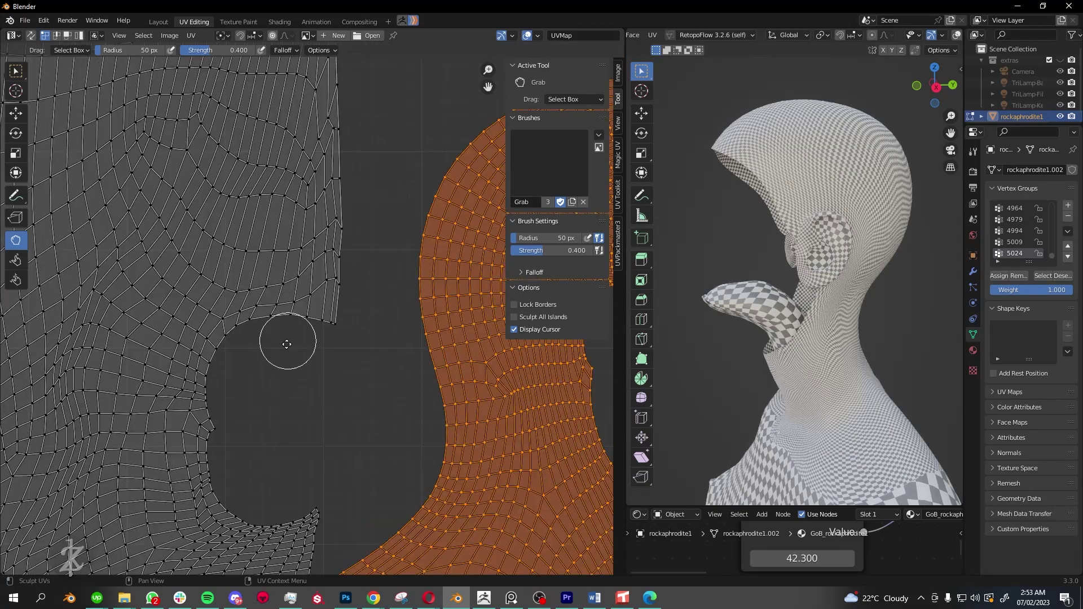
{"action": "scroll", "coordinate": [321, 417], "scroll_direction": "up", "scroll_amount": 2}
{"action": "scroll", "coordinate": [320, 427], "scroll_direction": "down", "scroll_amount": 2}
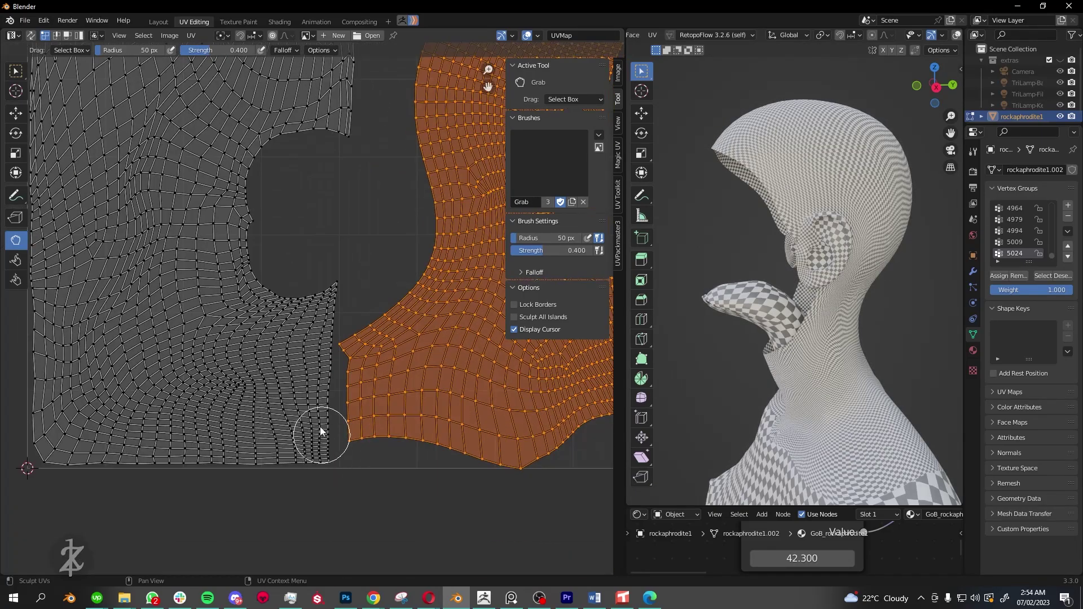
{"action": "scroll", "coordinate": [236, 376], "scroll_direction": "down", "scroll_amount": 2}
{"action": "scroll", "coordinate": [248, 389], "scroll_direction": "up", "scroll_amount": 2}
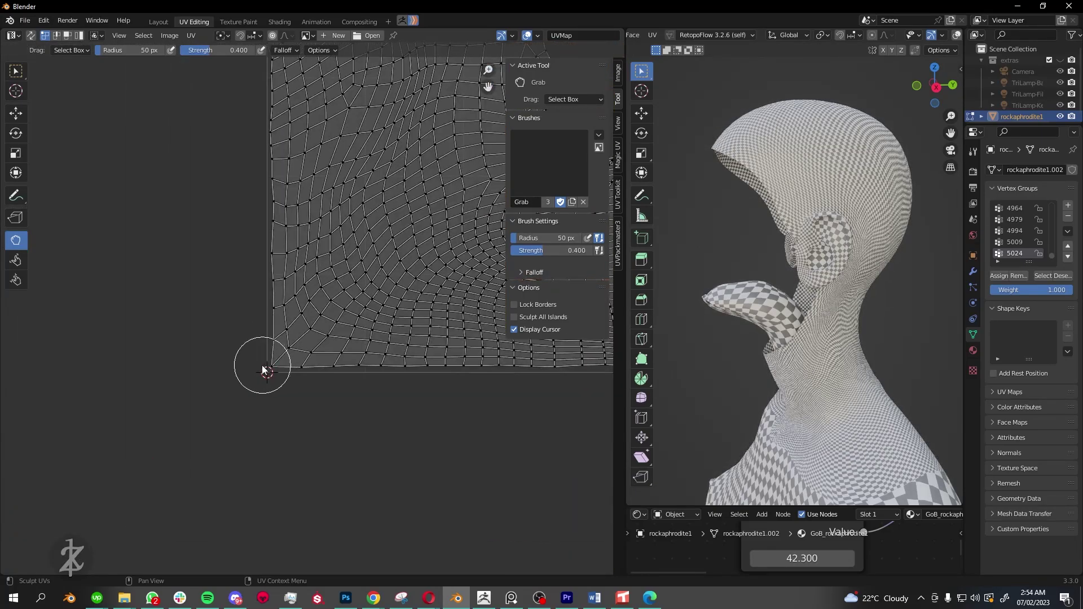
{"action": "scroll", "coordinate": [277, 353], "scroll_direction": "up", "scroll_amount": 1}
{"action": "scroll", "coordinate": [325, 315], "scroll_direction": "up", "scroll_amount": 2}
{"action": "scroll", "coordinate": [310, 203], "scroll_direction": "up", "scroll_amount": 1}
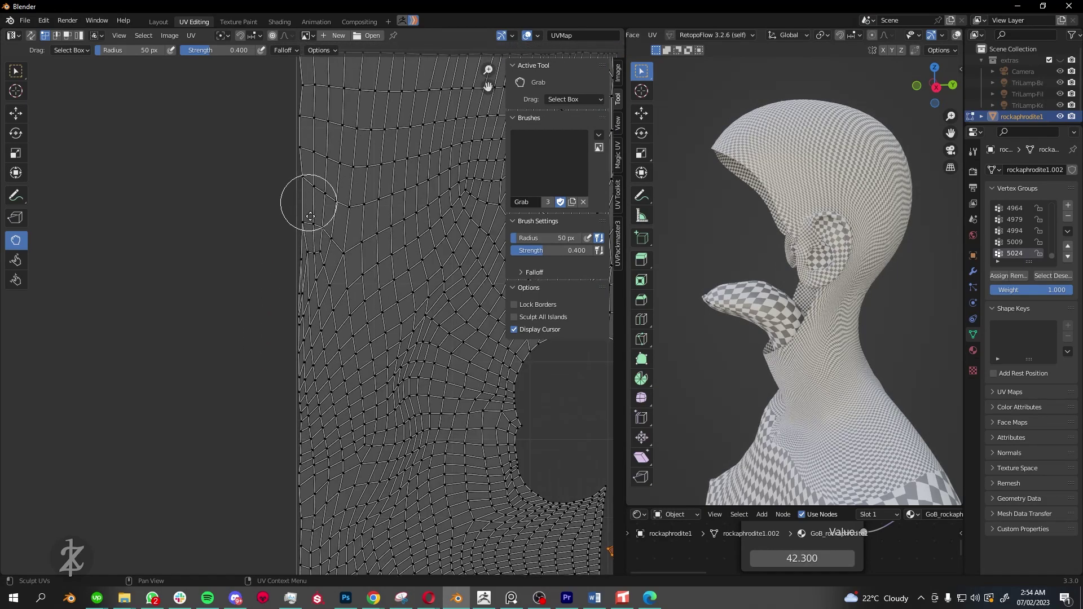
{"action": "scroll", "coordinate": [310, 203], "scroll_direction": "down", "scroll_amount": 3}
{"action": "scroll", "coordinate": [324, 299], "scroll_direction": "down", "scroll_amount": 2}
{"action": "scroll", "coordinate": [337, 317], "scroll_direction": "up", "scroll_amount": 2}
{"action": "scroll", "coordinate": [352, 353], "scroll_direction": "up", "scroll_amount": 3}
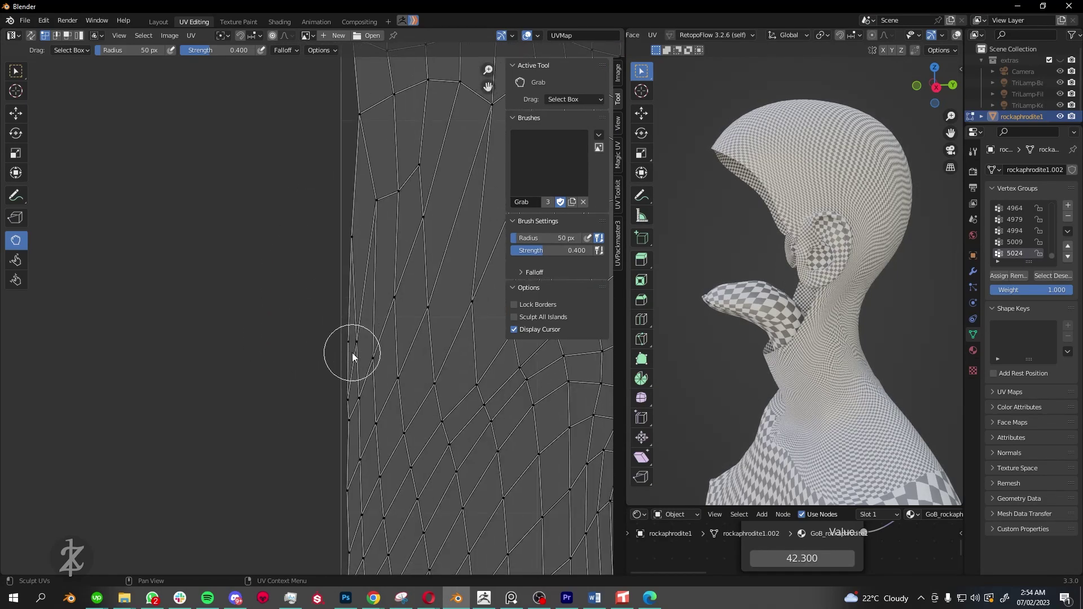
{"action": "scroll", "coordinate": [366, 347], "scroll_direction": "down", "scroll_amount": 2}
{"action": "scroll", "coordinate": [373, 395], "scroll_direction": "down", "scroll_amount": 2}
{"action": "scroll", "coordinate": [226, 350], "scroll_direction": "down", "scroll_amount": 3}
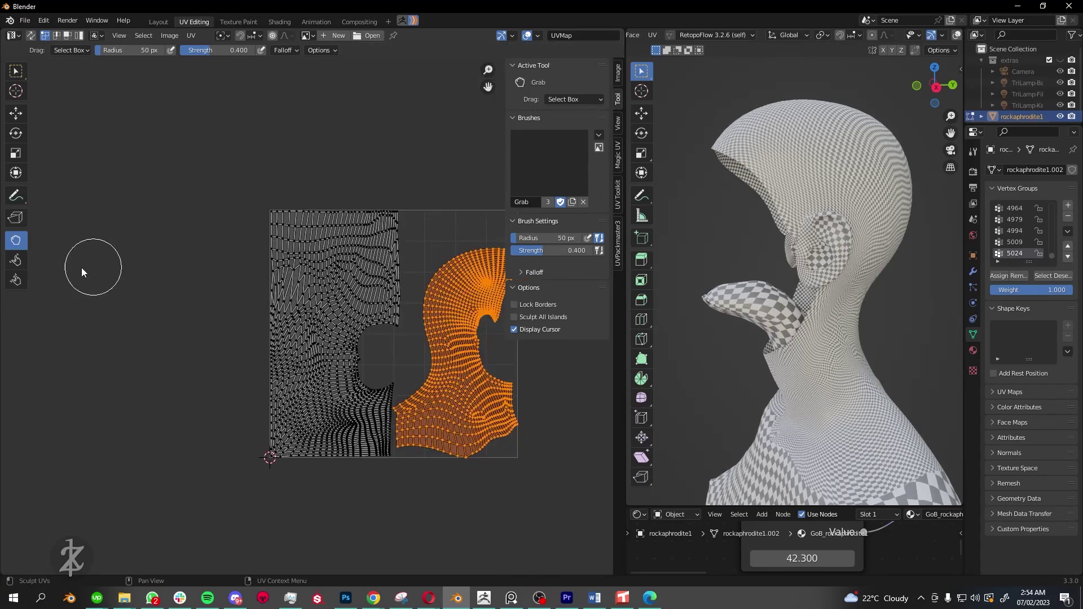
Relax the distorted stretch of the grey island and toggle Lock Borders.
{"action": "left_click_drag", "start_coordinate": [376, 255], "coordinate": [318, 320]}
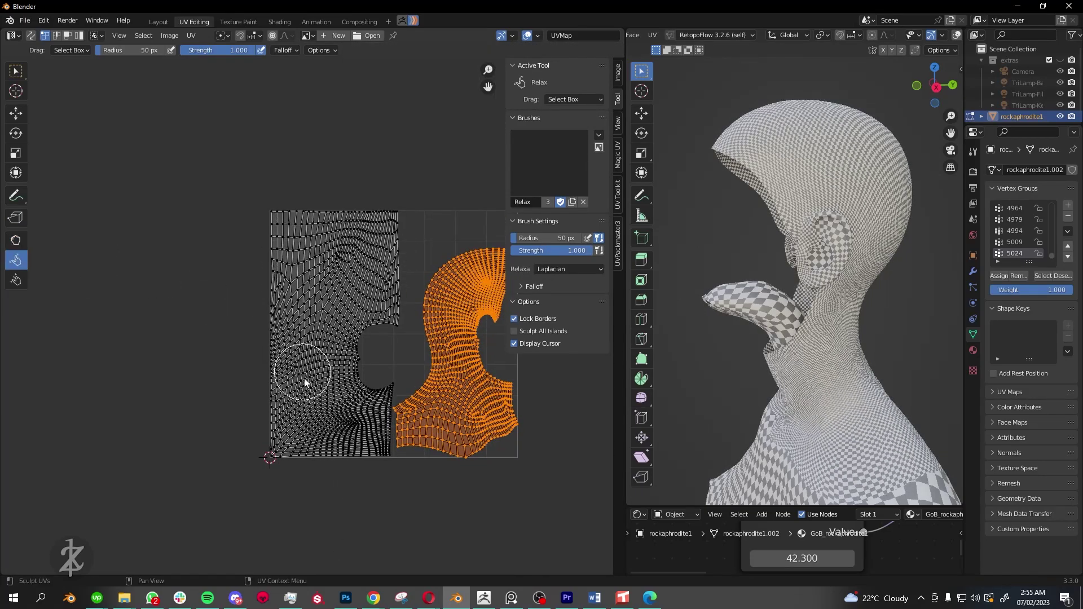
{"action": "scroll", "coordinate": [361, 381], "scroll_direction": "up", "scroll_amount": 2}
{"action": "scroll", "coordinate": [361, 380], "scroll_direction": "up", "scroll_amount": 2}
{"action": "left_click", "coordinate": [16, 240]}
{"action": "scroll", "coordinate": [313, 273], "scroll_direction": "down", "scroll_amount": 2}
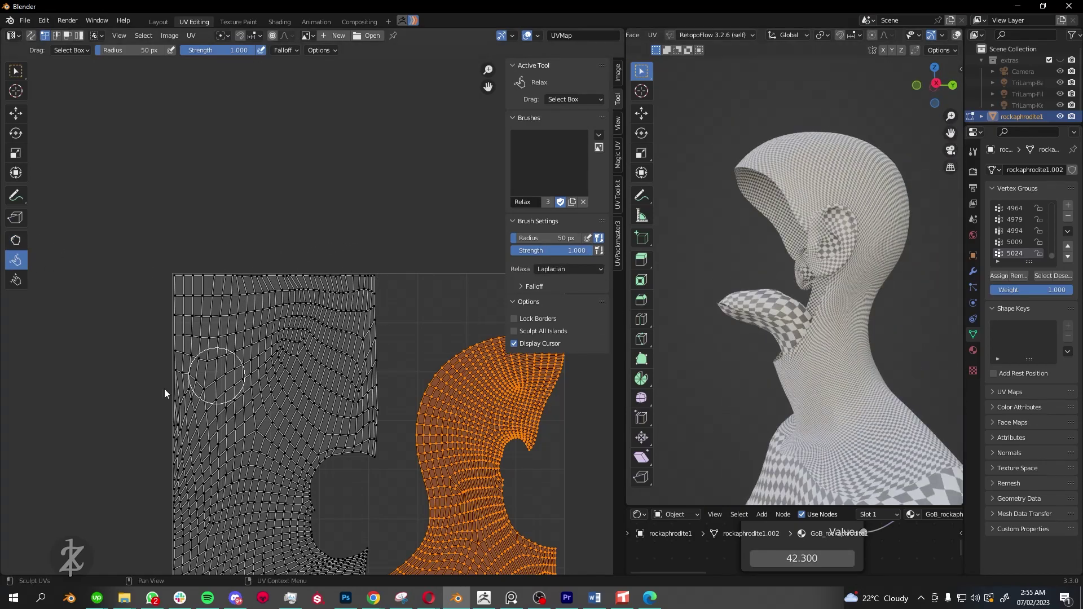
{"action": "scroll", "coordinate": [340, 308], "scroll_direction": "down", "scroll_amount": 3}
Orbit to the upper back and neck, switch to Grab, and frame both UV islands.
{"action": "middle_click_drag", "start_coordinate": [726, 423], "coordinate": [750, 285]}
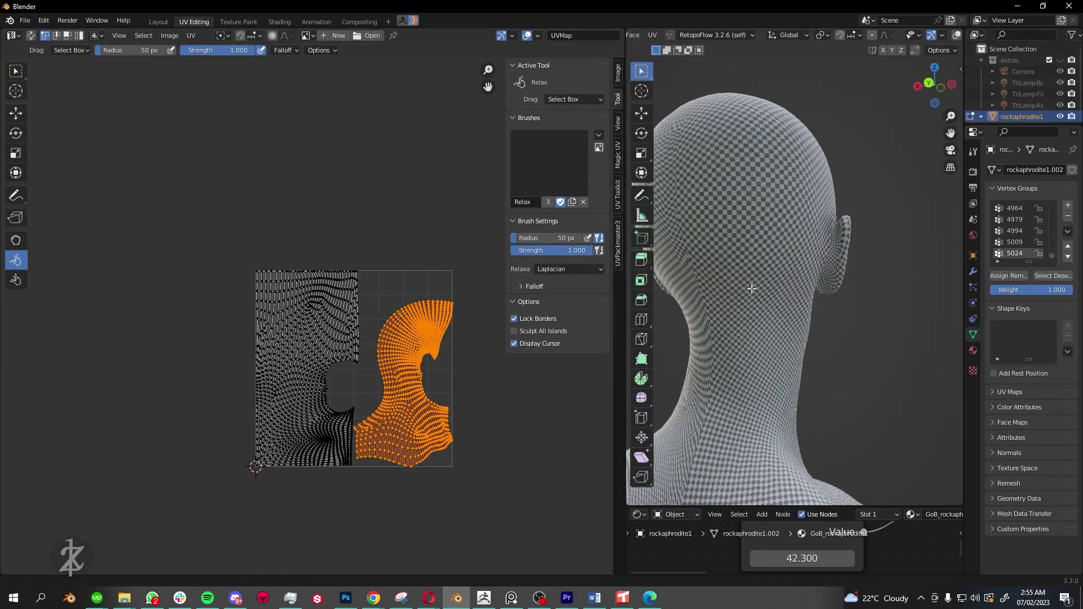
{"action": "scroll", "coordinate": [750, 286], "scroll_direction": "up", "scroll_amount": 3}
{"action": "left_click", "coordinate": [16, 240]}
{"action": "middle_click_drag", "start_coordinate": [304, 276], "coordinate": [393, 350]}
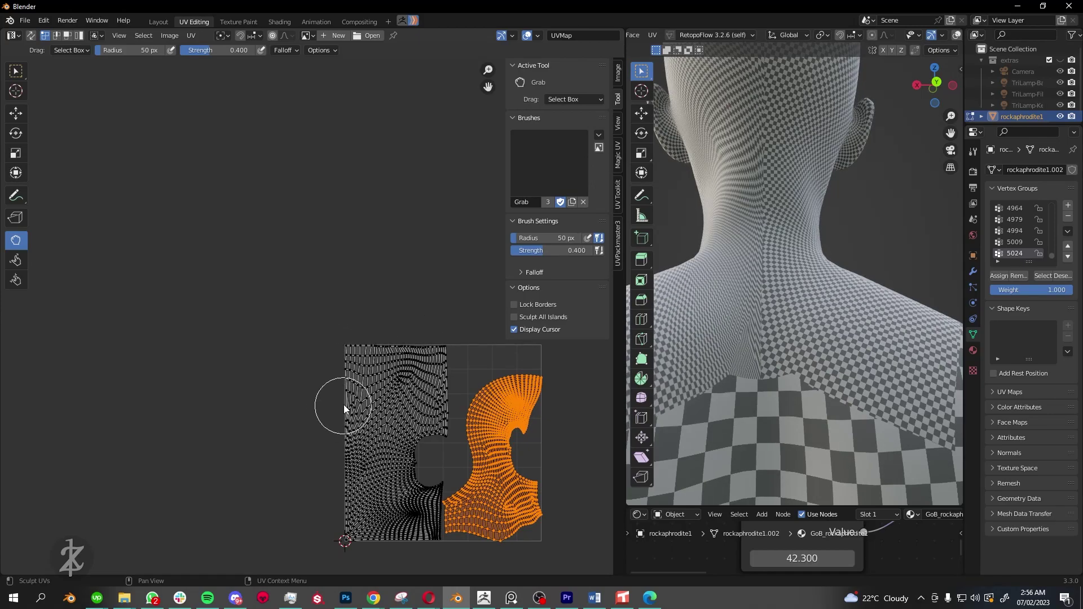
{"action": "scroll", "coordinate": [341, 405], "scroll_direction": "up", "scroll_amount": 2}
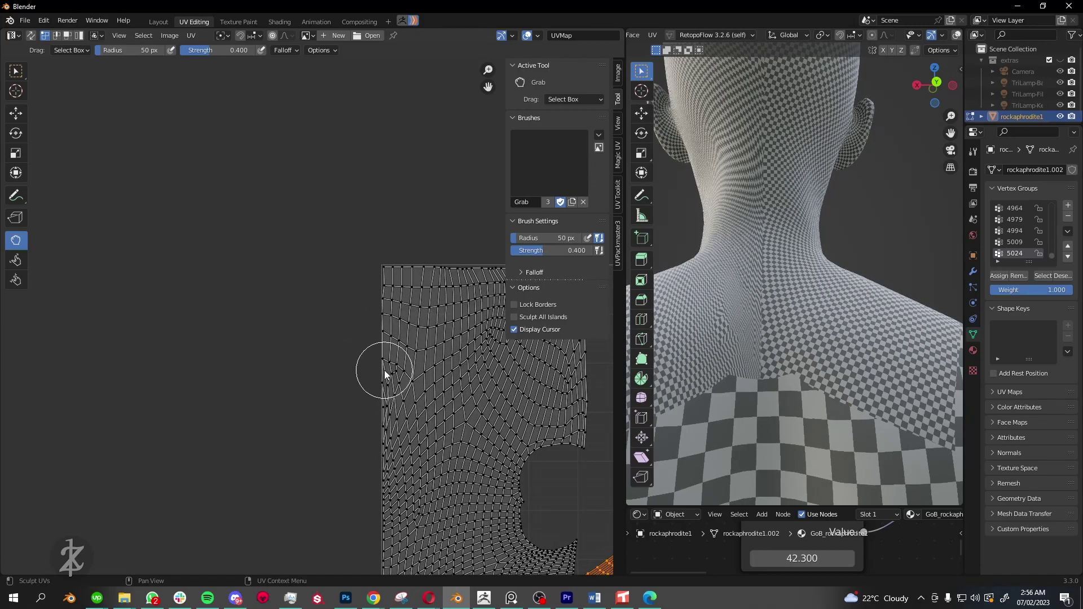
{"action": "scroll", "coordinate": [346, 406], "scroll_direction": "down", "scroll_amount": 2}
{"action": "middle_click_drag", "start_coordinate": [346, 406], "coordinate": [355, 320]}
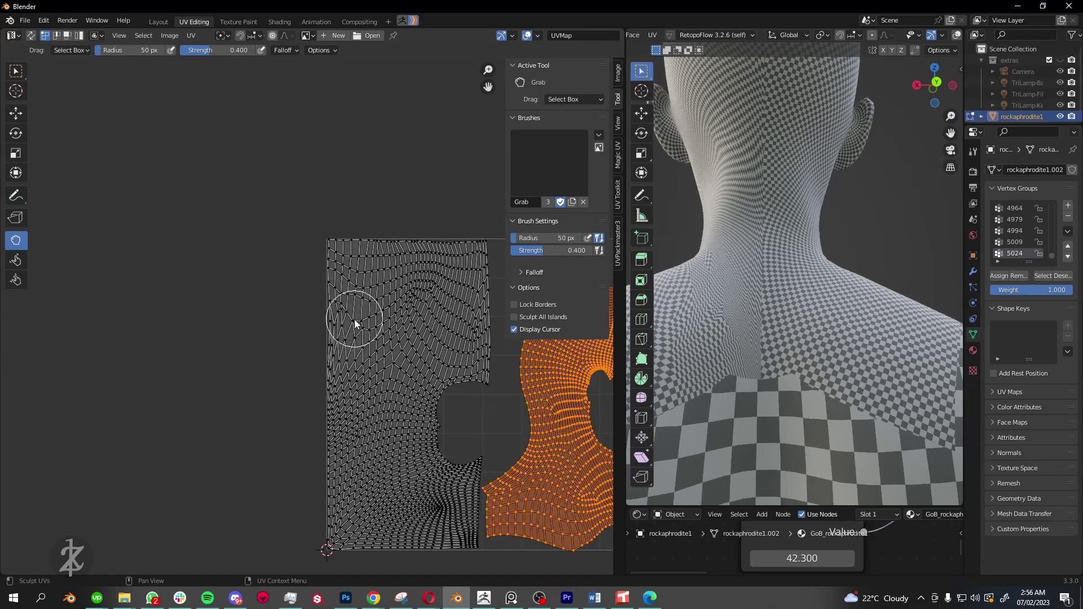
{"action": "scroll", "coordinate": [332, 414], "scroll_direction": "down", "scroll_amount": 2}
{"action": "scroll", "coordinate": [433, 404], "scroll_direction": "up", "scroll_amount": 2}
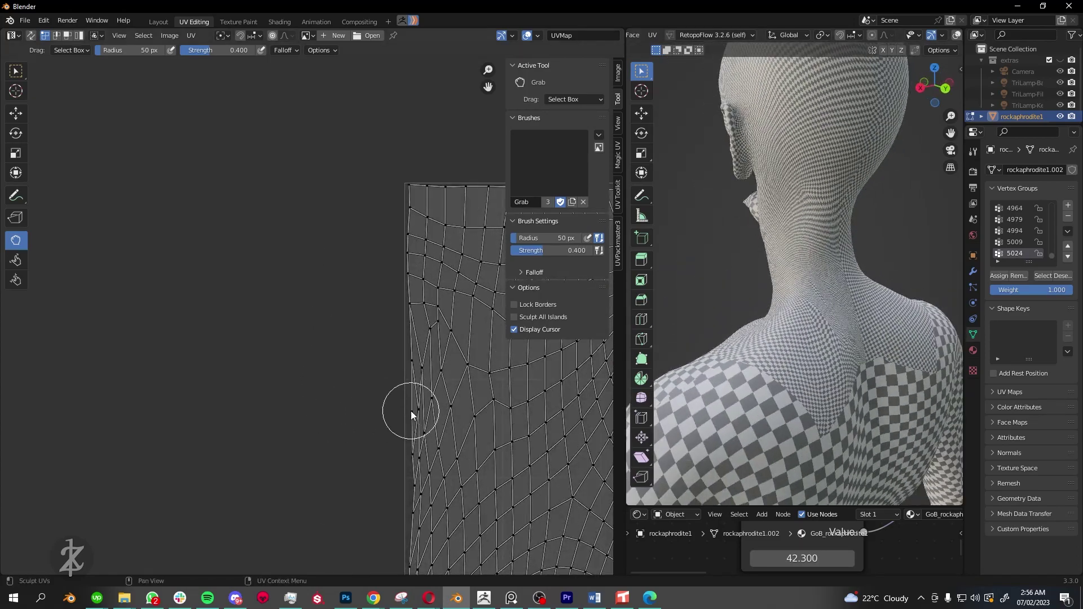
{"action": "scroll", "coordinate": [411, 411], "scroll_direction": "up", "scroll_amount": 2}
Grab-push the UVs along the left island's left edge, trying Relax then undoing it.
{"action": "left_click_drag", "start_coordinate": [390, 346], "coordinate": [444, 385]}
{"action": "scroll", "coordinate": [348, 365], "scroll_direction": "down", "scroll_amount": 2}
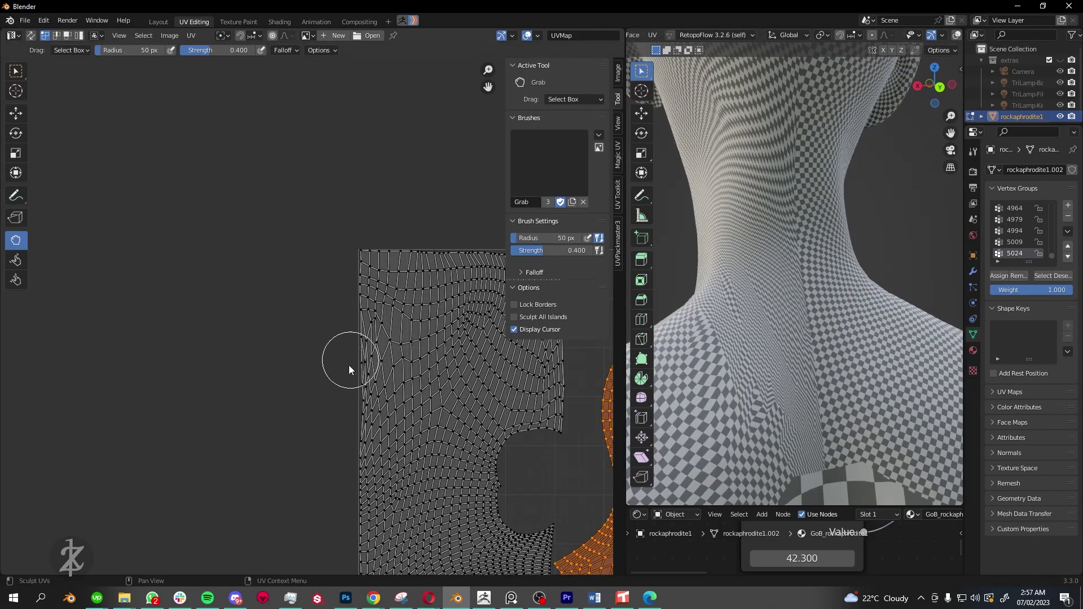
{"action": "mouse_move", "coordinate": [257, 389]}
{"action": "middle_mouse_down", "text": "ctrl"}
{"action": "mouse_move", "coordinate": [416, 367]}
{"action": "mouse_move", "coordinate": [349, 299]}
{"action": "middle_mouse_up", "text": "ctrl"}
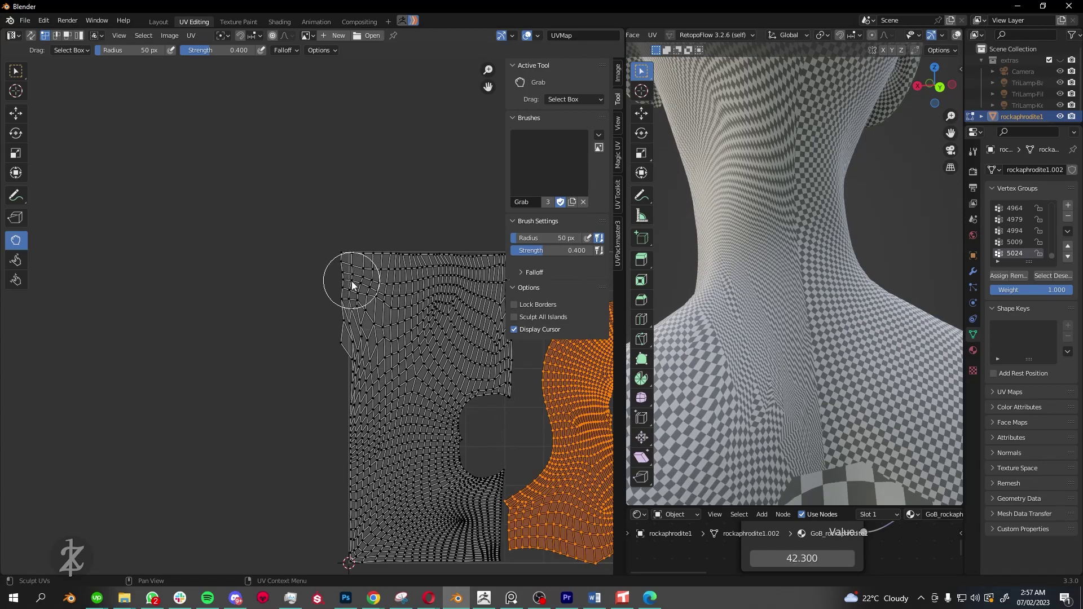
{"action": "scroll", "coordinate": [351, 281], "scroll_direction": "up", "scroll_amount": 3}
{"action": "scroll", "coordinate": [387, 399], "scroll_direction": "down", "scroll_amount": 3}
{"action": "left_click", "coordinate": [15, 260]}
{"action": "scroll", "coordinate": [367, 343], "scroll_direction": "up", "scroll_amount": 2}
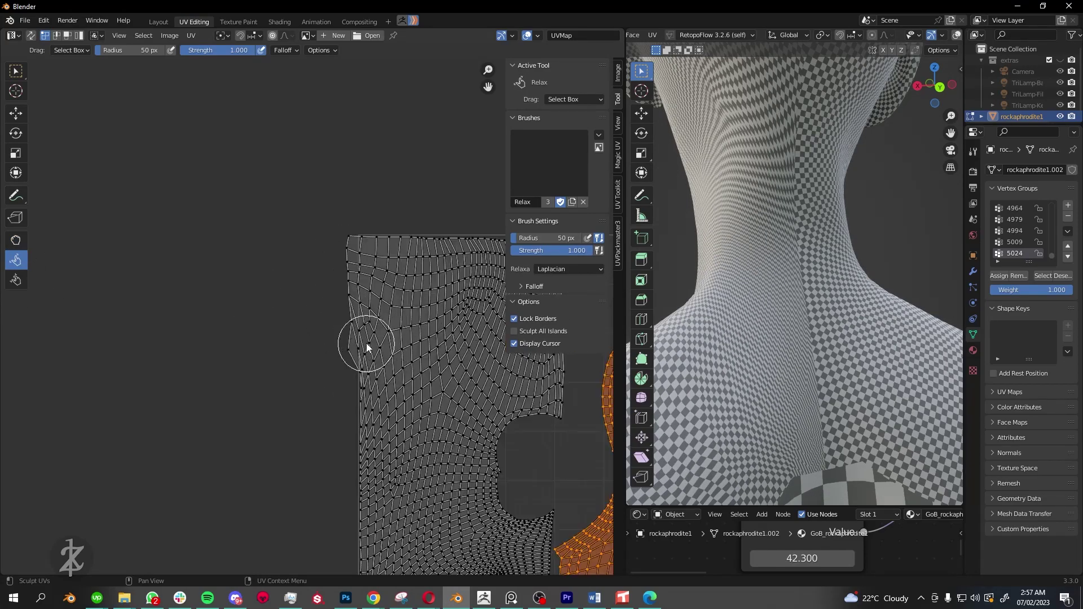
{"action": "scroll", "coordinate": [366, 342], "scroll_direction": "down", "scroll_amount": 3}
{"action": "key", "text": "ctrl+z"}
{"action": "scroll", "coordinate": [350, 316], "scroll_direction": "up", "scroll_amount": 3}
{"action": "scroll", "coordinate": [341, 445], "scroll_direction": "up", "scroll_amount": 2}
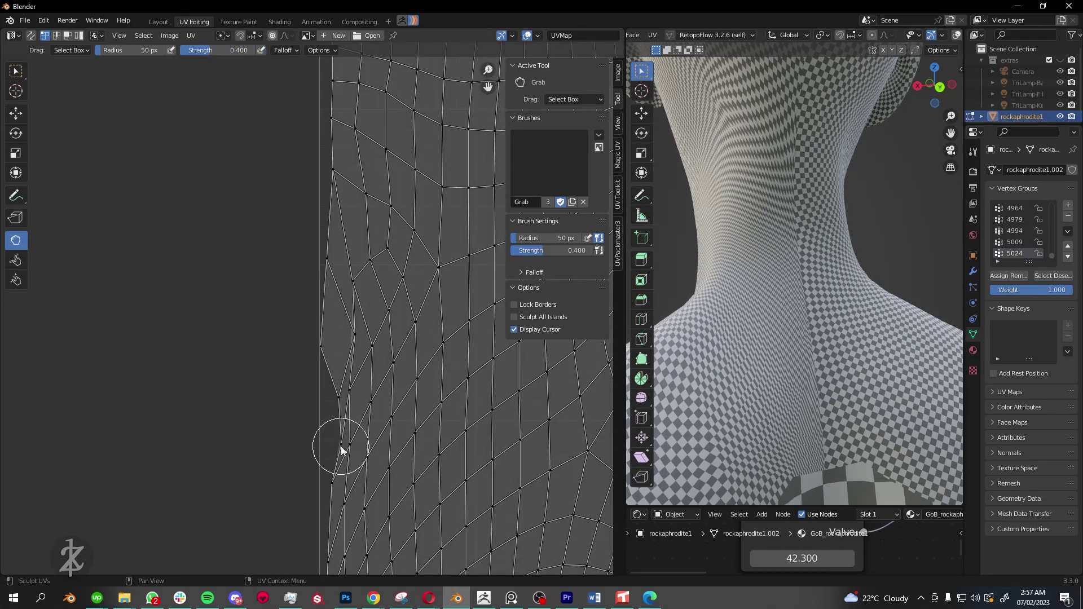
{"action": "scroll", "coordinate": [333, 395], "scroll_direction": "down", "scroll_amount": 3}
{"action": "scroll", "coordinate": [346, 314], "scroll_direction": "down", "scroll_amount": 3}
Toggle the UV sculpt brush between Relax and Grab while inspecting the neck checker.
{"action": "key", "text": "ctrl+shift+z"}
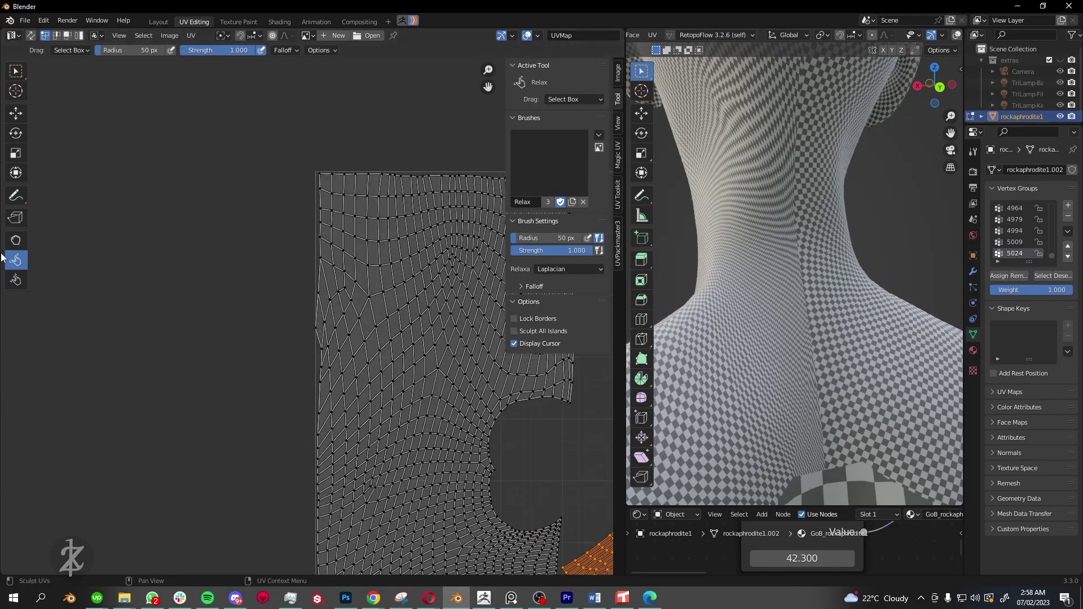
{"action": "scroll", "coordinate": [319, 261], "scroll_direction": "down", "scroll_amount": 1}
{"action": "scroll", "coordinate": [313, 297], "scroll_direction": "down", "scroll_amount": 2}
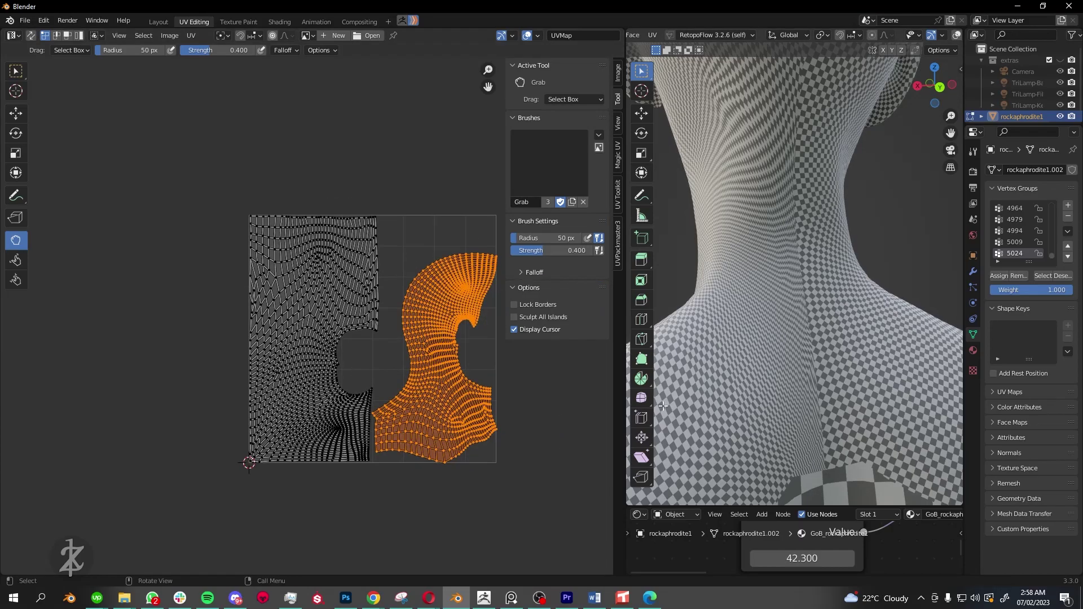
{"action": "scroll", "coordinate": [262, 234], "scroll_direction": "up", "scroll_amount": 4}
{"action": "scroll", "coordinate": [321, 310], "scroll_direction": "down", "scroll_amount": 3}
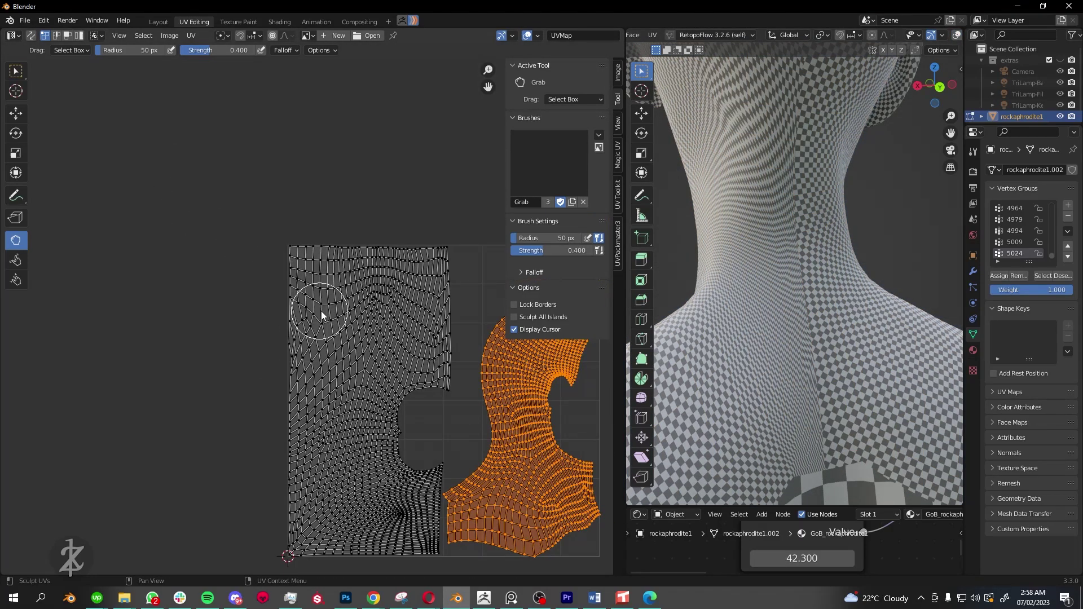
{"action": "scroll", "coordinate": [305, 313], "scroll_direction": "down", "scroll_amount": 2}
{"action": "scroll", "coordinate": [299, 316], "scroll_direction": "up", "scroll_amount": 3}
{"action": "scroll", "coordinate": [316, 291], "scroll_direction": "down", "scroll_amount": 2}
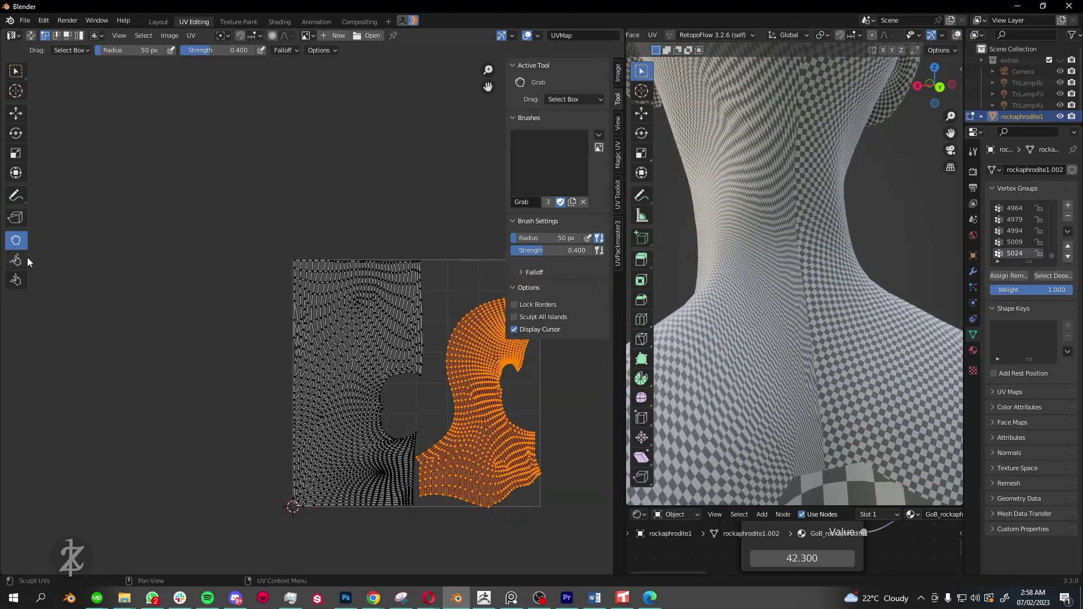
{"action": "key", "text": "s"}
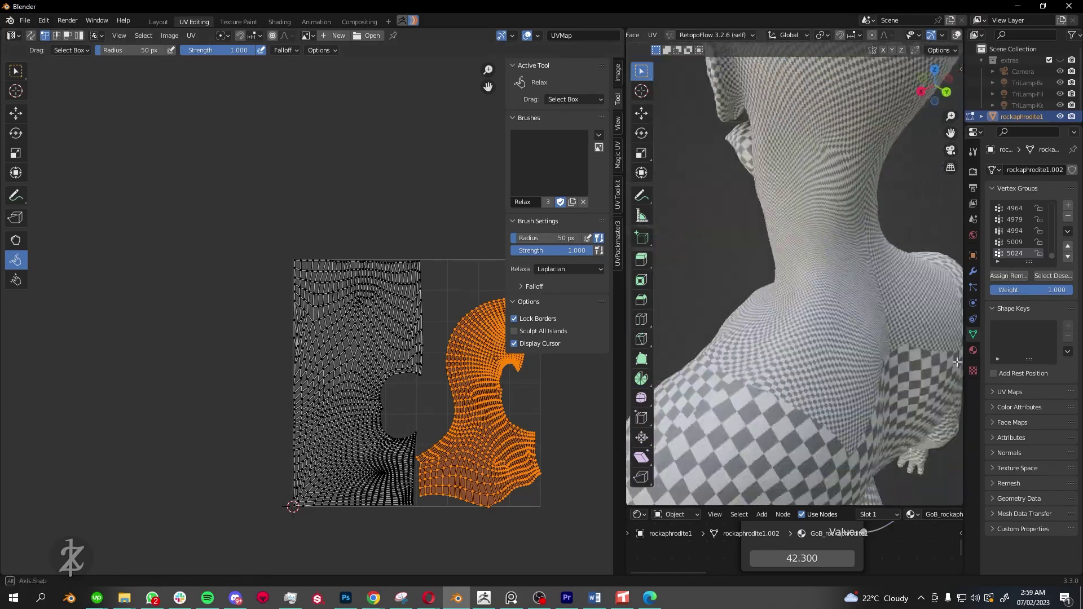
{"action": "scroll", "coordinate": [340, 358], "scroll_direction": "up", "scroll_amount": 3}
{"action": "scroll", "coordinate": [340, 357], "scroll_direction": "up", "scroll_amount": 2}
{"action": "key", "text": "g"}
{"action": "scroll", "coordinate": [254, 374], "scroll_direction": "down", "scroll_amount": 4}
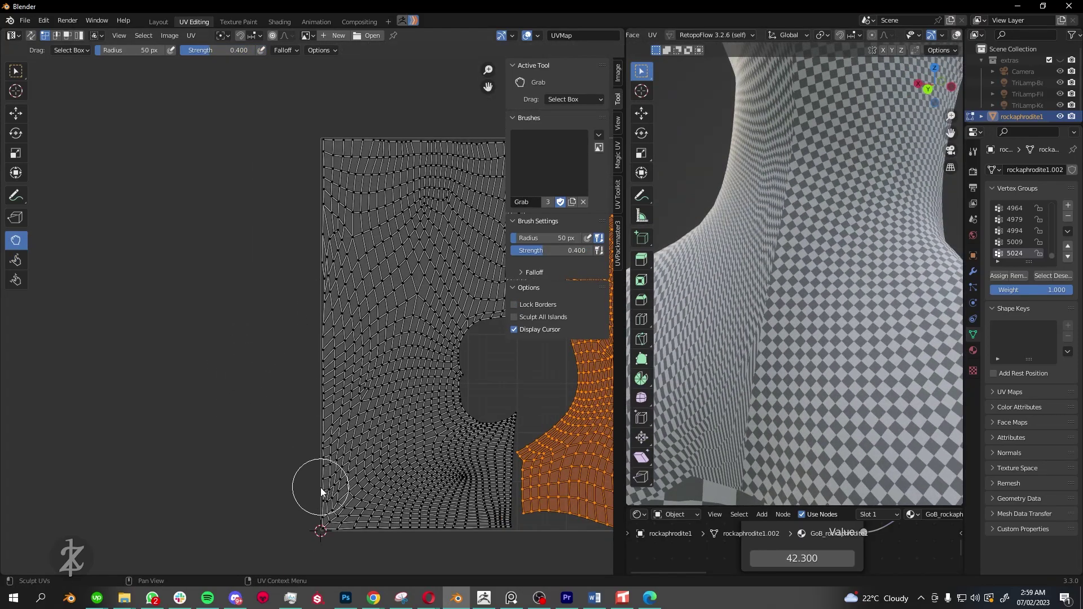
{"action": "scroll", "coordinate": [330, 462], "scroll_direction": "up", "scroll_amount": 2}
{"action": "scroll", "coordinate": [333, 339], "scroll_direction": "down", "scroll_amount": 2}
{"action": "scroll", "coordinate": [339, 361], "scroll_direction": "down", "scroll_amount": 2}
{"action": "scroll", "coordinate": [348, 374], "scroll_direction": "down", "scroll_amount": 1}
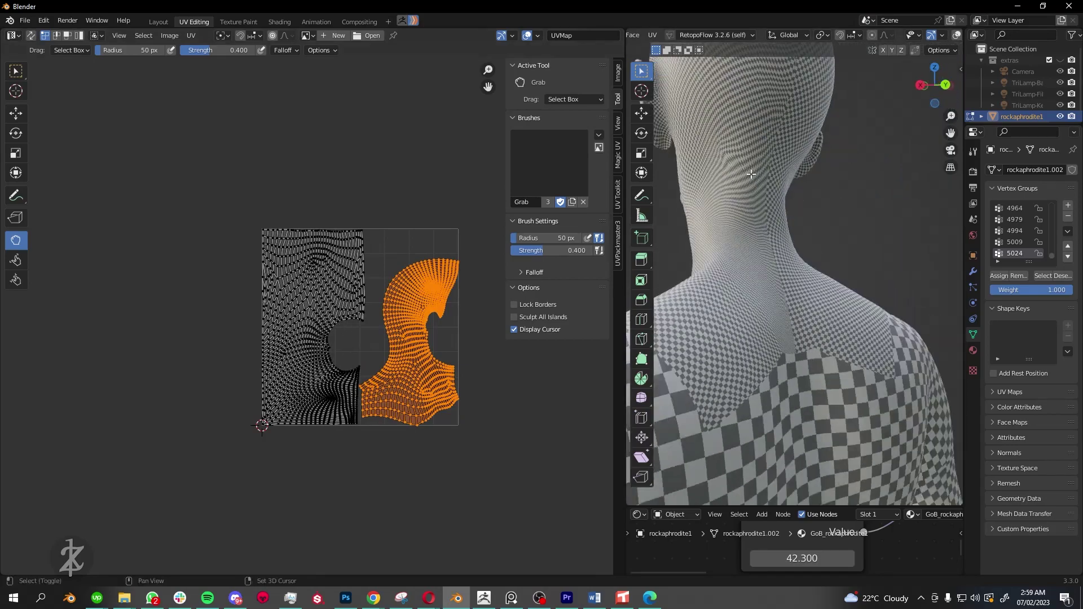
With Lock Borders on, relax the neck UVs and the island's right edge.
{"action": "left_click", "coordinate": [514, 304]}
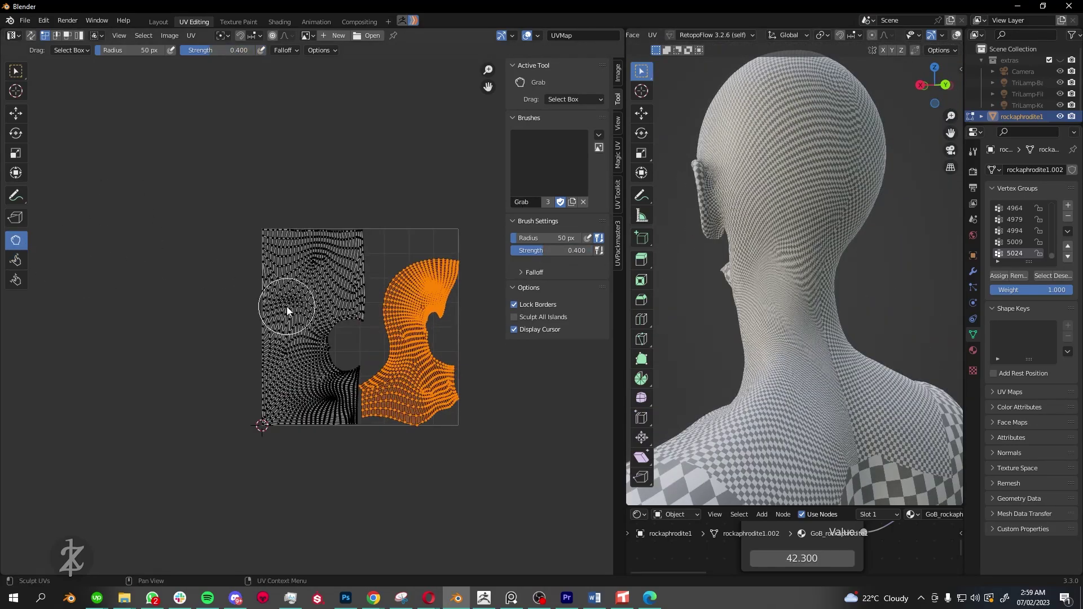
{"action": "scroll", "coordinate": [797, 303], "scroll_direction": "up", "scroll_amount": 3}
{"action": "scroll", "coordinate": [326, 380], "scroll_direction": "up", "scroll_amount": 4}
{"action": "left_click", "coordinate": [15, 257]}
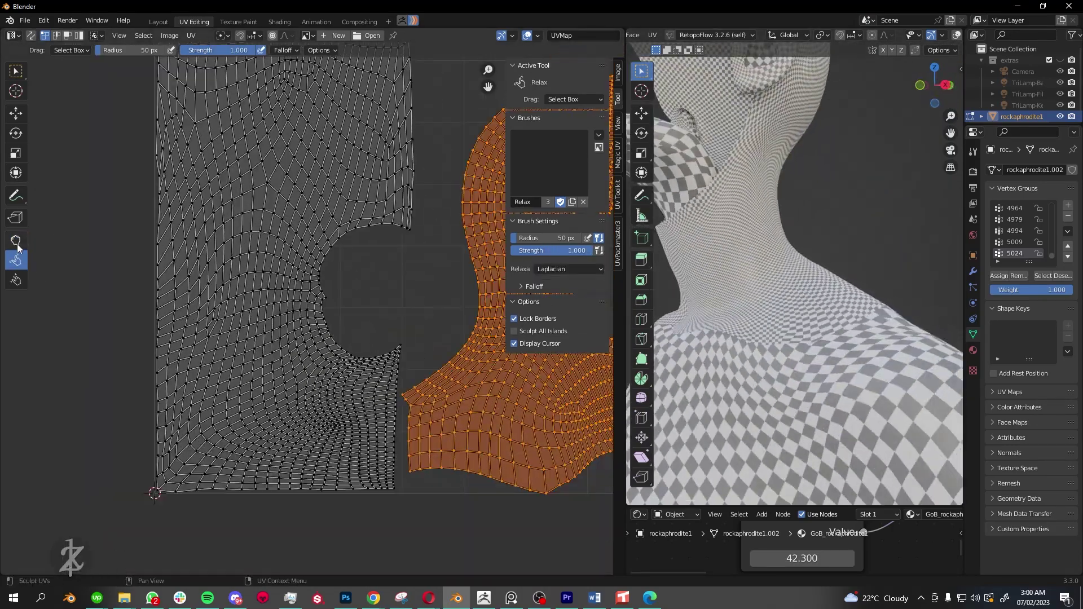
{"action": "left_click_drag", "start_coordinate": [384, 369], "coordinate": [364, 391]}
{"action": "scroll", "coordinate": [363, 181], "scroll_direction": "down", "scroll_amount": 1}
{"action": "scroll", "coordinate": [473, 340], "scroll_direction": "up", "scroll_amount": 4}
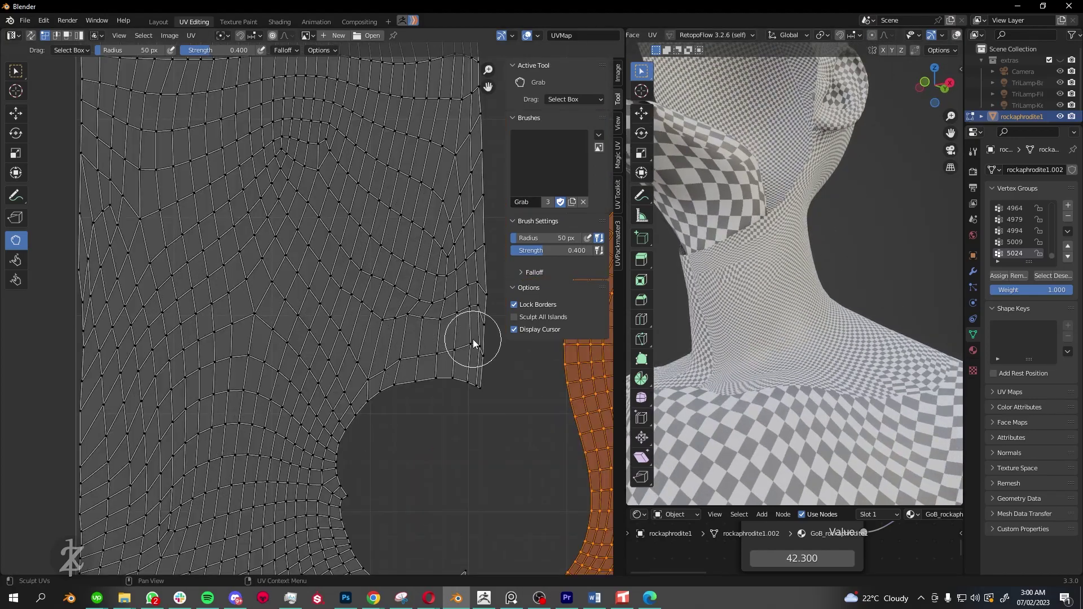
{"action": "scroll", "coordinate": [473, 340], "scroll_direction": "down", "scroll_amount": 4}
{"action": "left_click_drag", "start_coordinate": [355, 286], "coordinate": [367, 303]}
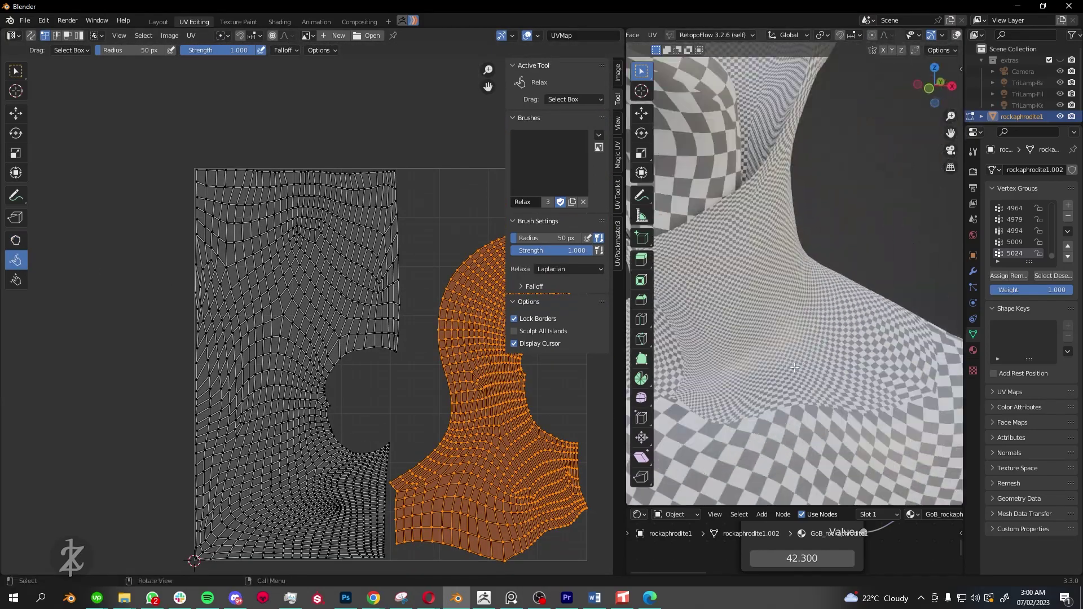
{"action": "scroll", "coordinate": [367, 303], "scroll_direction": "down", "scroll_amount": 2}
{"action": "scroll", "coordinate": [335, 283], "scroll_direction": "up", "scroll_amount": 1}
{"action": "key", "text": "g"}
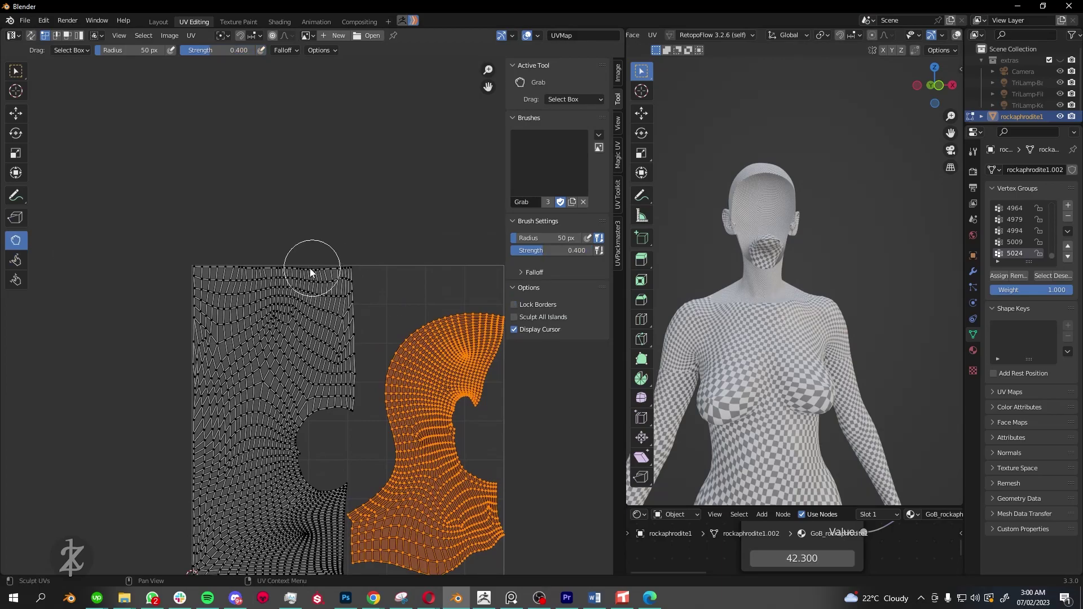
{"action": "scroll", "coordinate": [247, 269], "scroll_direction": "up", "scroll_amount": 3}
{"action": "scroll", "coordinate": [249, 235], "scroll_direction": "down", "scroll_amount": 4}
{"action": "key", "text": "ctrl+i"}
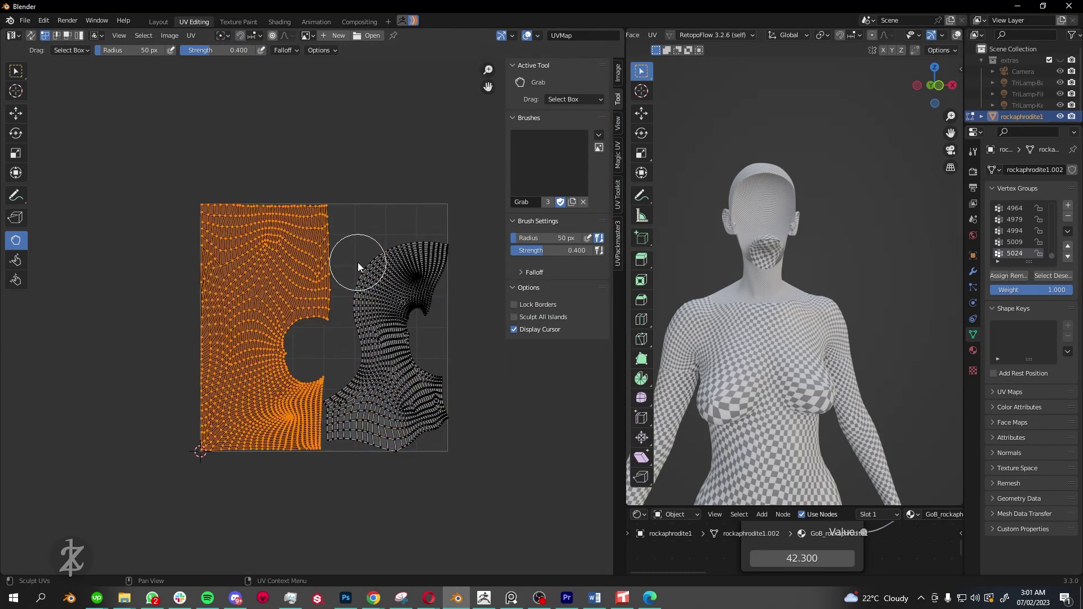
{"action": "key", "text": "alt+a"}
{"action": "key", "text": "l"}
{"action": "scroll", "coordinate": [349, 315], "scroll_direction": "down", "scroll_amount": 2}
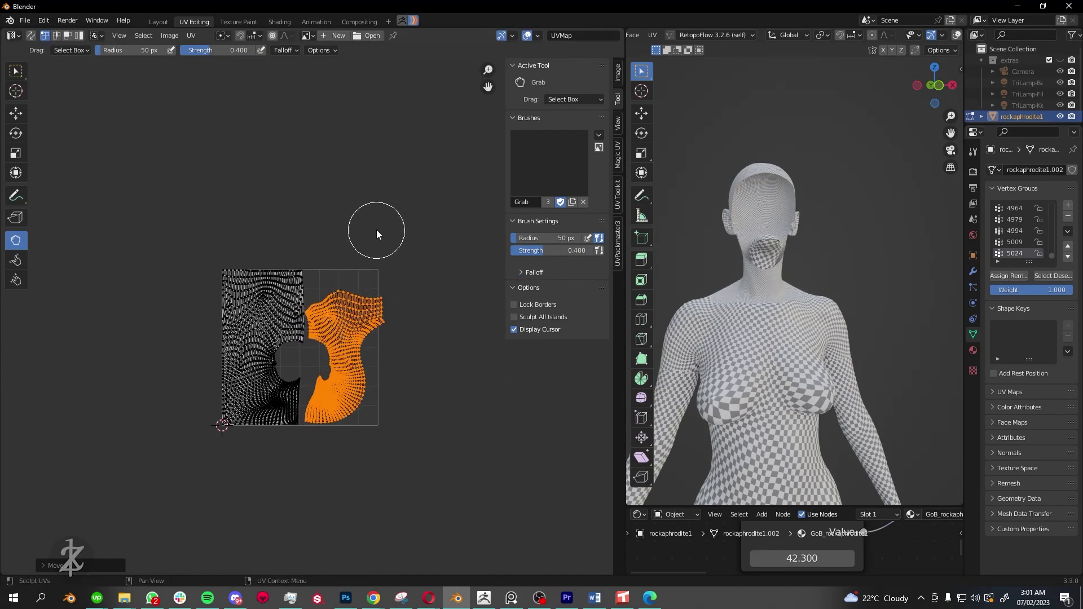
{"action": "scroll", "coordinate": [339, 277], "scroll_direction": "up", "scroll_amount": 2}
{"action": "scroll", "coordinate": [398, 297], "scroll_direction": "up", "scroll_amount": 3}
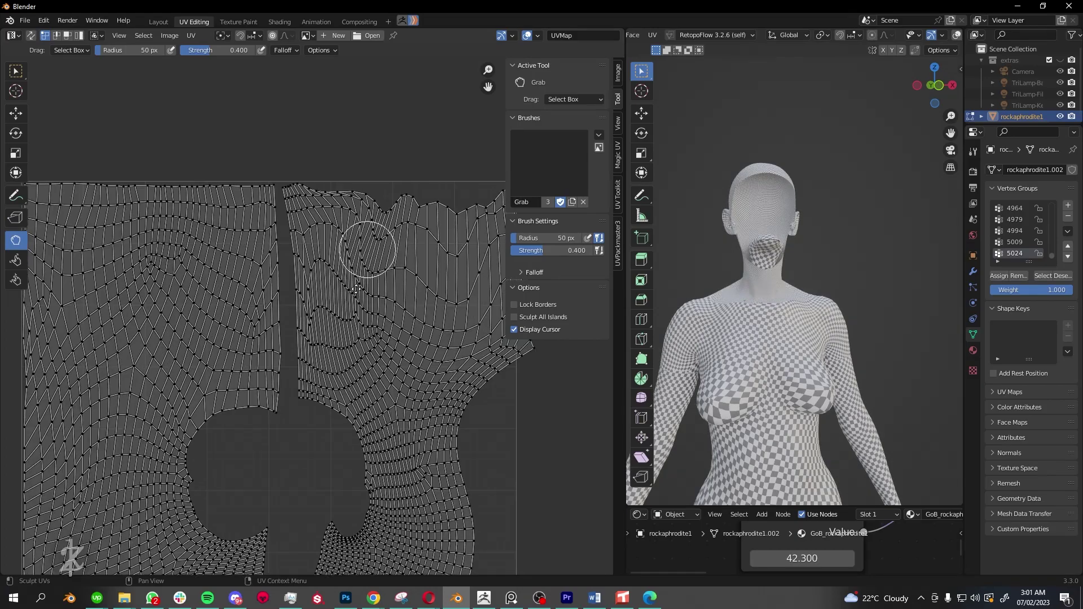
{"action": "scroll", "coordinate": [361, 270], "scroll_direction": "up", "scroll_amount": 1}
{"action": "scroll", "coordinate": [356, 308], "scroll_direction": "up", "scroll_amount": 2}
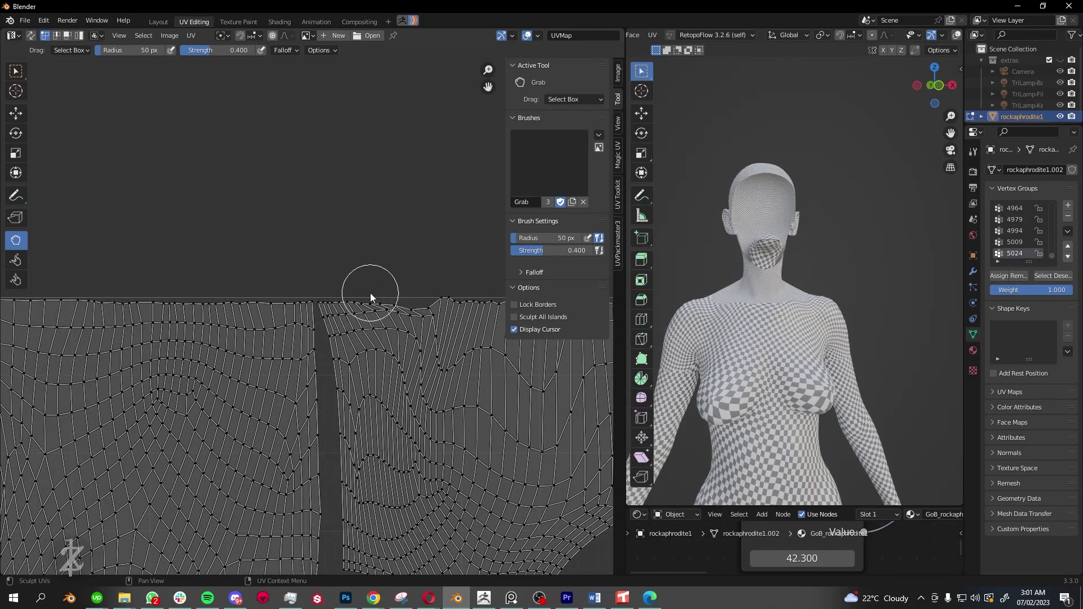
{"action": "scroll", "coordinate": [370, 293], "scroll_direction": "down", "scroll_amount": 1}
{"action": "scroll", "coordinate": [355, 310], "scroll_direction": "down", "scroll_amount": 1}
{"action": "scroll", "coordinate": [394, 301], "scroll_direction": "down", "scroll_amount": 2}
{"action": "scroll", "coordinate": [395, 300], "scroll_direction": "down", "scroll_amount": 2}
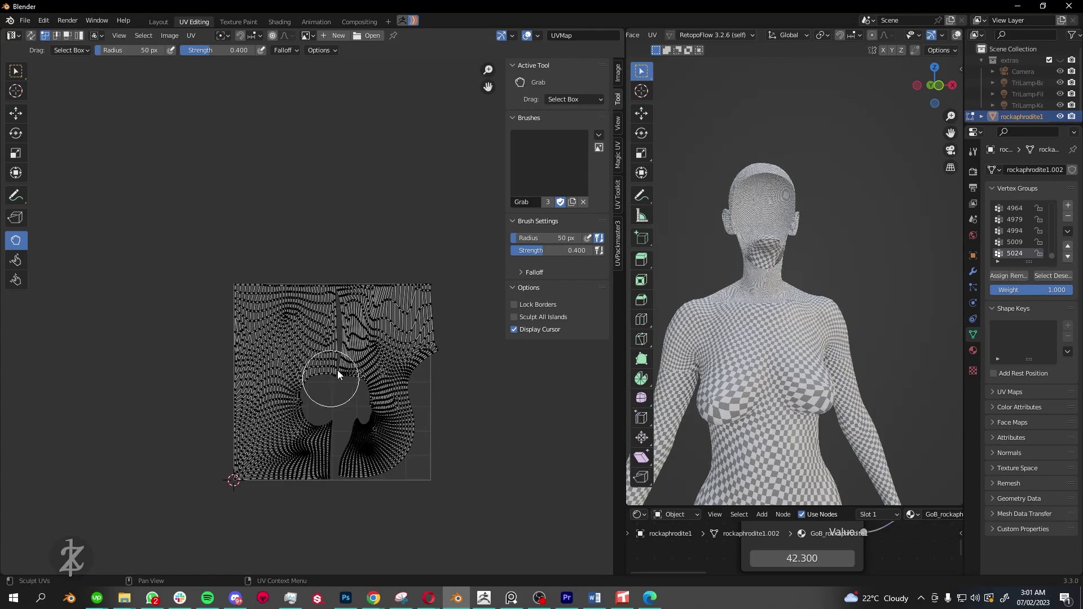
{"action": "scroll", "coordinate": [361, 316], "scroll_direction": "up", "scroll_amount": 5}
{"action": "scroll", "coordinate": [348, 360], "scroll_direction": "down", "scroll_amount": 1}
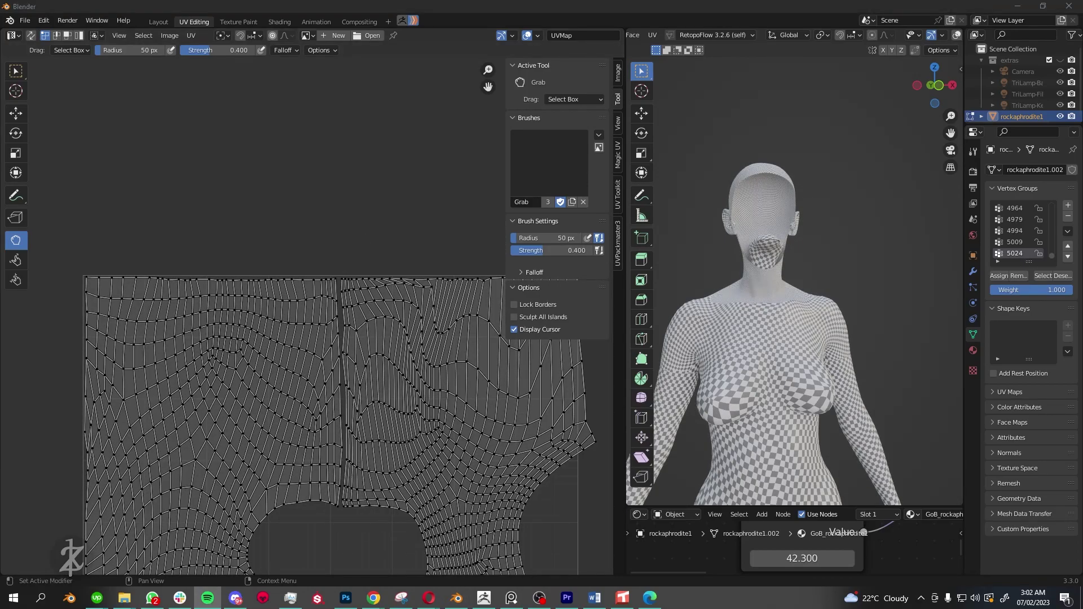
{"action": "scroll", "coordinate": [332, 314], "scroll_direction": "up", "scroll_amount": 4}
{"action": "scroll", "coordinate": [324, 425], "scroll_direction": "down", "scroll_amount": 4}
{"action": "scroll", "coordinate": [320, 451], "scroll_direction": "up", "scroll_amount": 1}
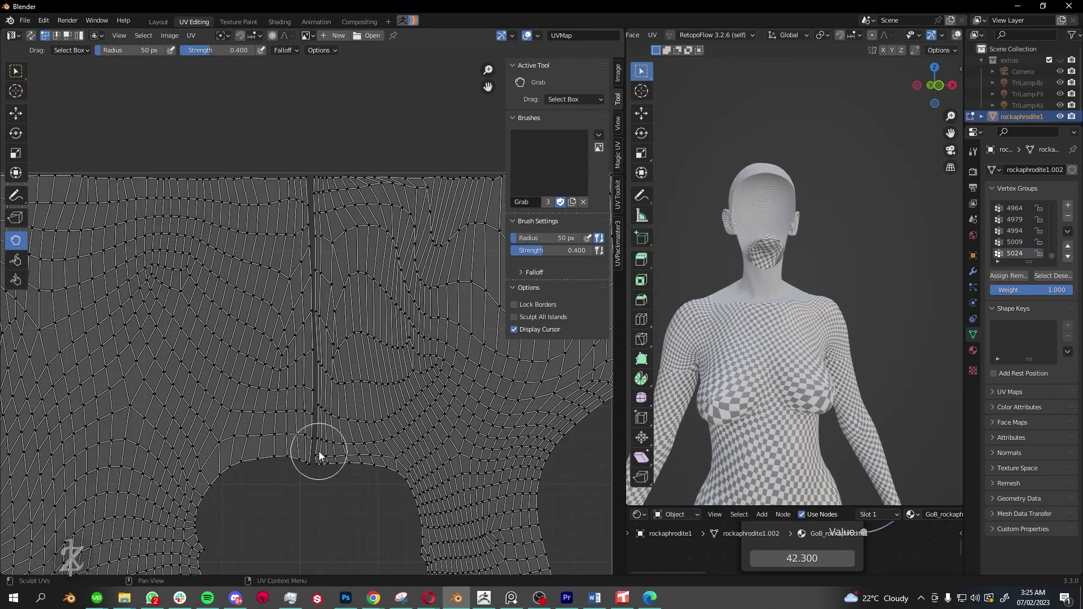
{"action": "scroll", "coordinate": [238, 335], "scroll_direction": "down", "scroll_amount": 3}
{"action": "scroll", "coordinate": [298, 316], "scroll_direction": "up", "scroll_amount": 4}
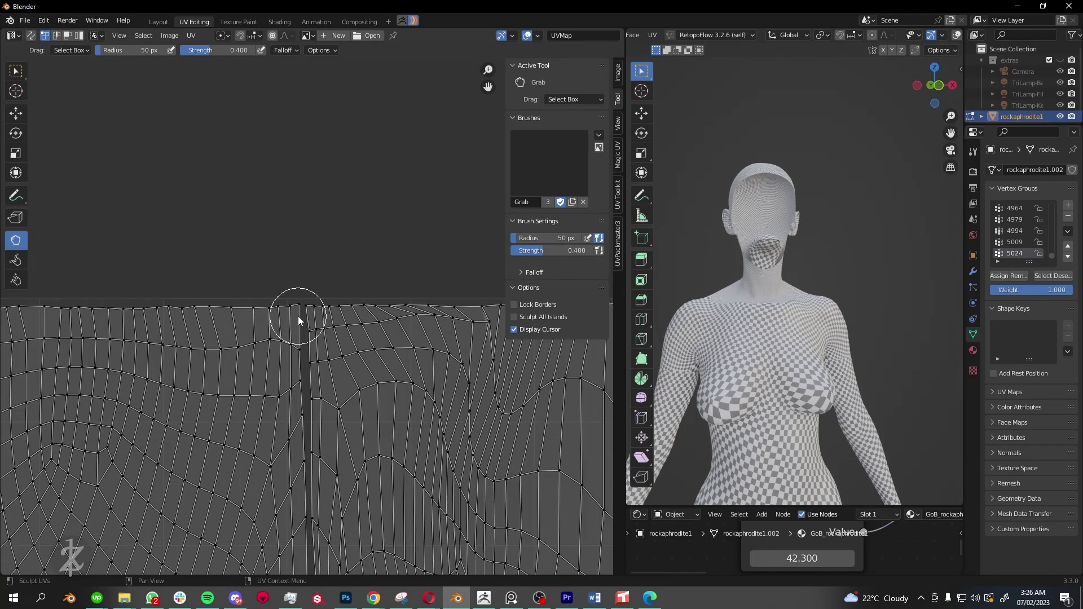
{"action": "scroll", "coordinate": [302, 382], "scroll_direction": "down", "scroll_amount": 5}
{"action": "scroll", "coordinate": [293, 303], "scroll_direction": "up", "scroll_amount": 3}
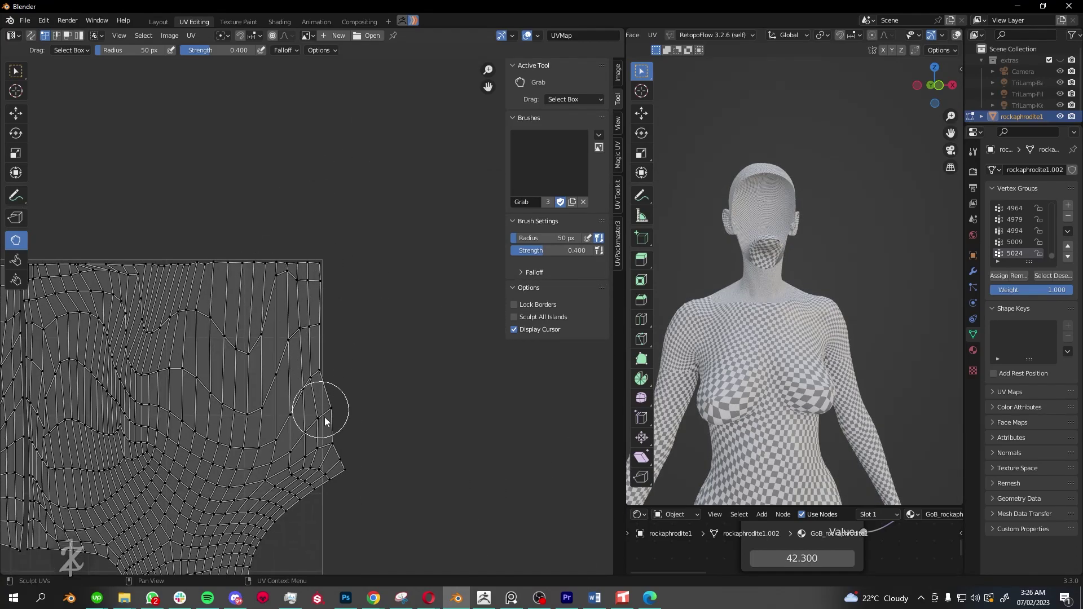
{"action": "scroll", "coordinate": [325, 421], "scroll_direction": "down", "scroll_amount": 2}
{"action": "scroll", "coordinate": [303, 399], "scroll_direction": "up", "scroll_amount": 4}
{"action": "scroll", "coordinate": [318, 461], "scroll_direction": "down", "scroll_amount": 6}
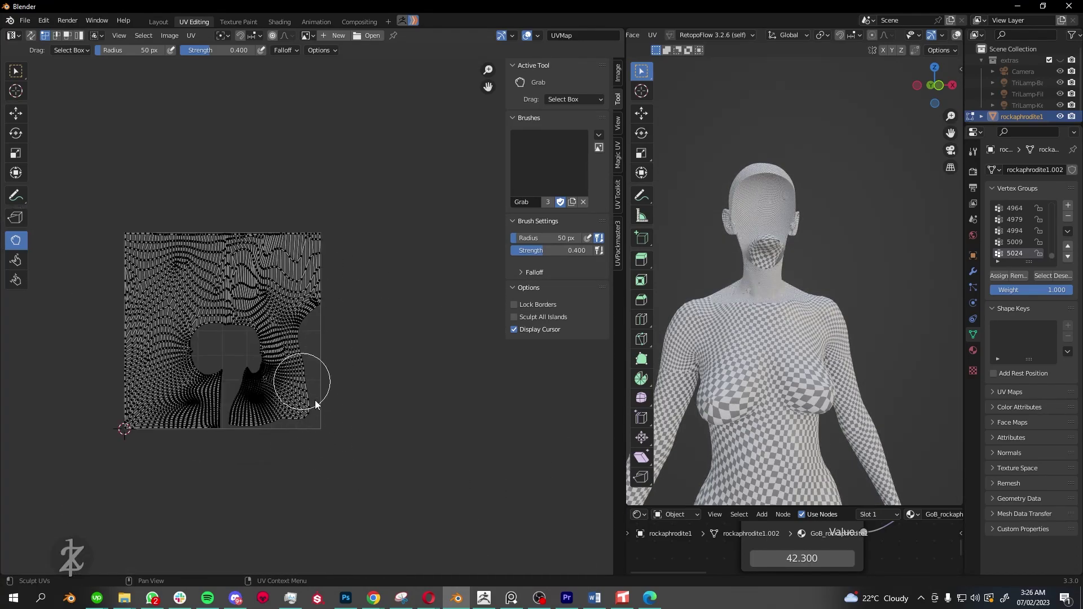
{"action": "scroll", "coordinate": [283, 392], "scroll_direction": "up", "scroll_amount": 2}
{"action": "middle_click_drag", "start_coordinate": [332, 398], "coordinate": [308, 333]}
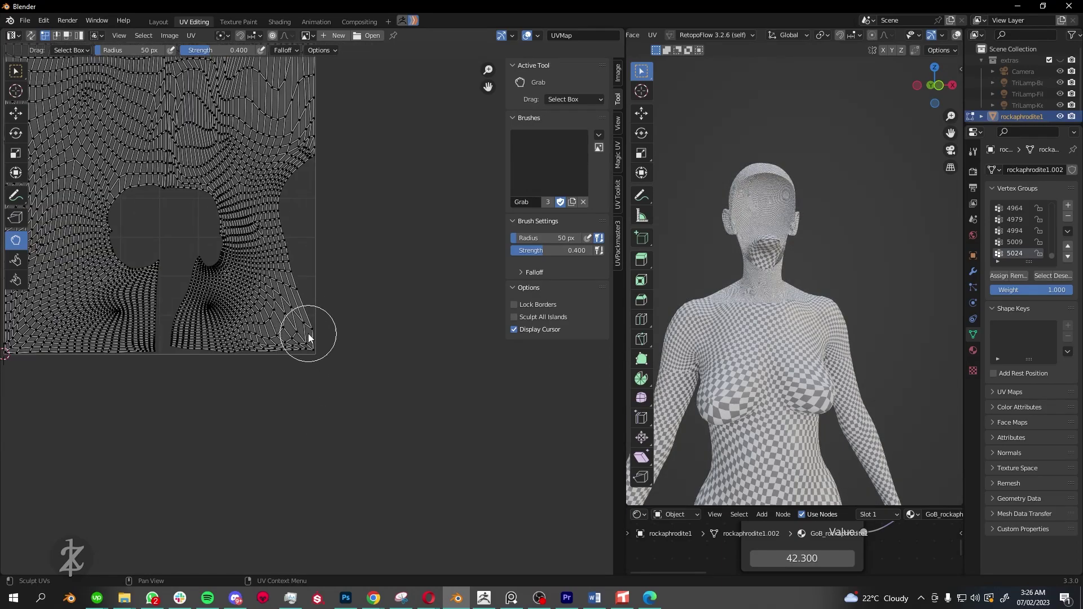
{"action": "scroll", "coordinate": [324, 265], "scroll_direction": "up", "scroll_amount": 2}
{"action": "scroll", "coordinate": [316, 254], "scroll_direction": "down", "scroll_amount": 2}
{"action": "scroll", "coordinate": [285, 234], "scroll_direction": "up", "scroll_amount": 2}
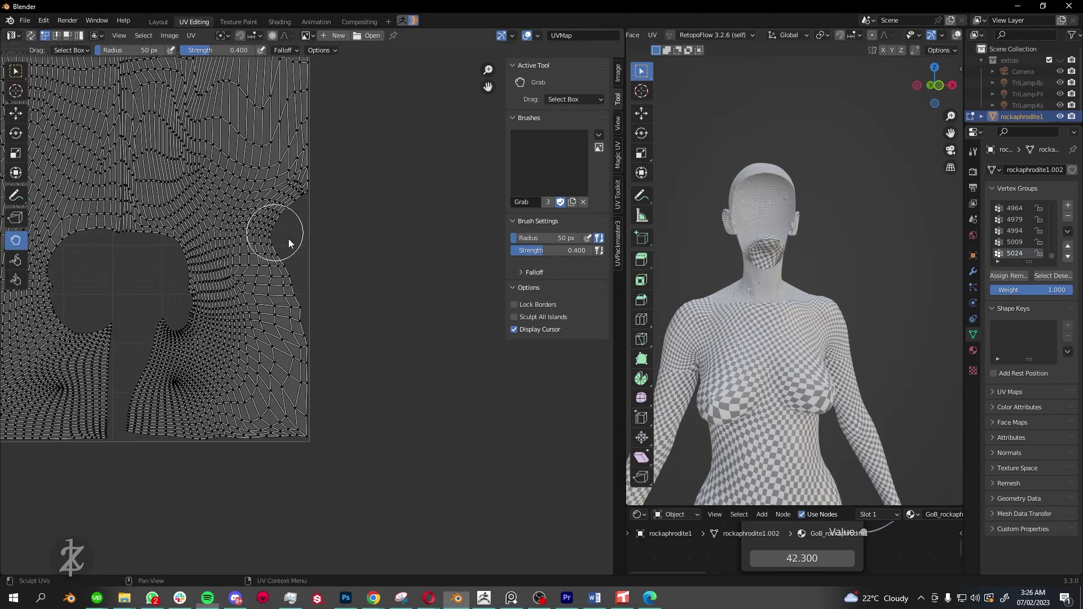
{"action": "scroll", "coordinate": [286, 346], "scroll_direction": "up", "scroll_amount": 4}
{"action": "scroll", "coordinate": [299, 325], "scroll_direction": "down", "scroll_amount": 4}
{"action": "scroll", "coordinate": [272, 323], "scroll_direction": "up", "scroll_amount": 2}
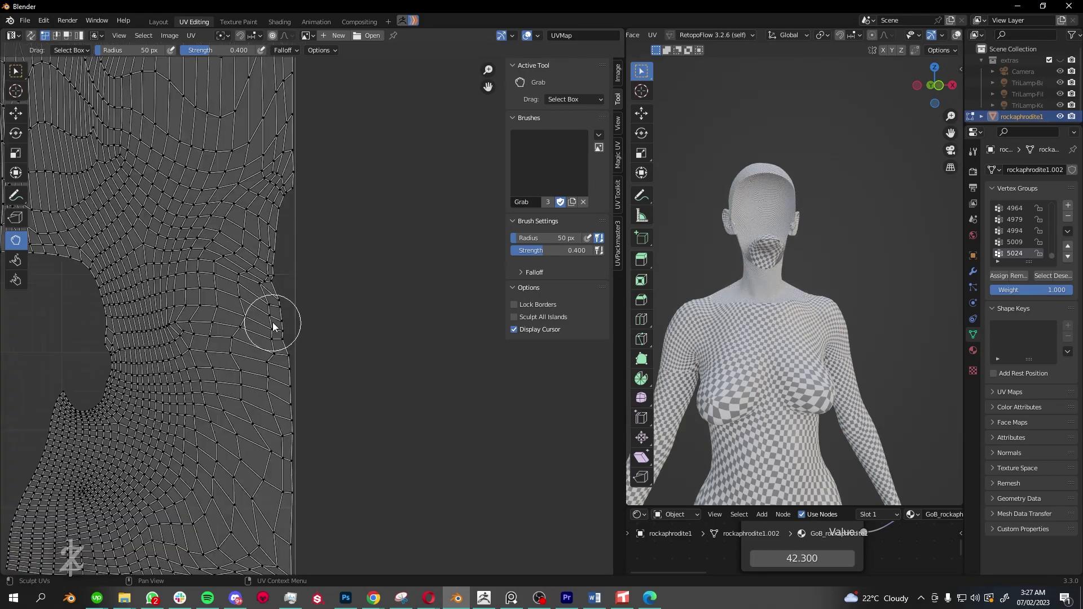
{"action": "scroll", "coordinate": [297, 287], "scroll_direction": "down", "scroll_amount": 2}
{"action": "scroll", "coordinate": [295, 397], "scroll_direction": "down", "scroll_amount": 1}
{"action": "scroll", "coordinate": [309, 428], "scroll_direction": "up", "scroll_amount": 3}
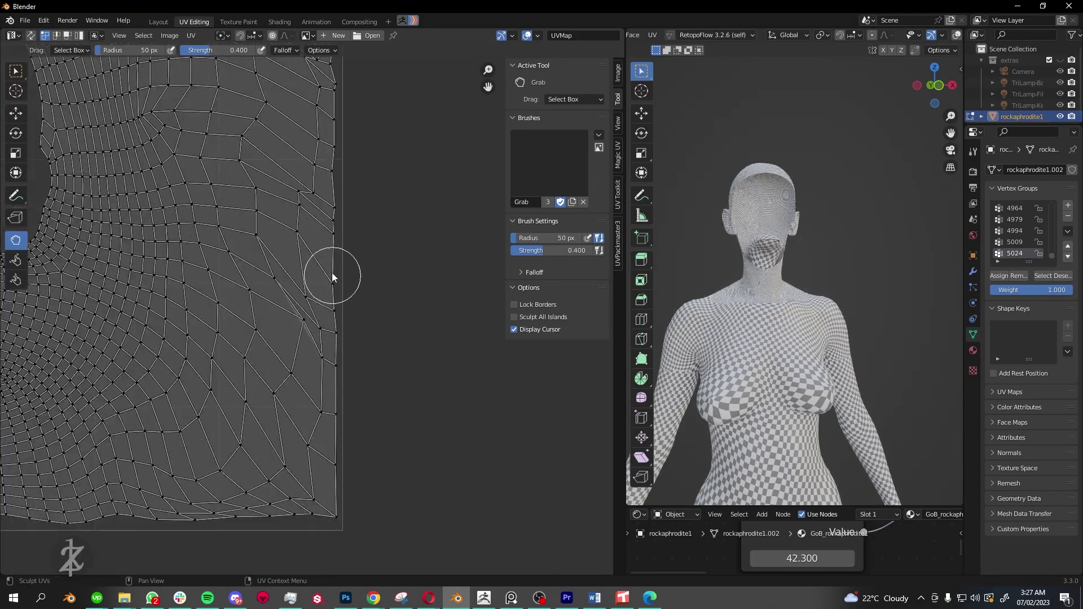
{"action": "scroll", "coordinate": [331, 272], "scroll_direction": "up", "scroll_amount": 2}
{"action": "scroll", "coordinate": [330, 364], "scroll_direction": "up", "scroll_amount": 1}
{"action": "scroll", "coordinate": [298, 309], "scroll_direction": "up", "scroll_amount": 2}
{"action": "scroll", "coordinate": [316, 440], "scroll_direction": "down", "scroll_amount": 1}
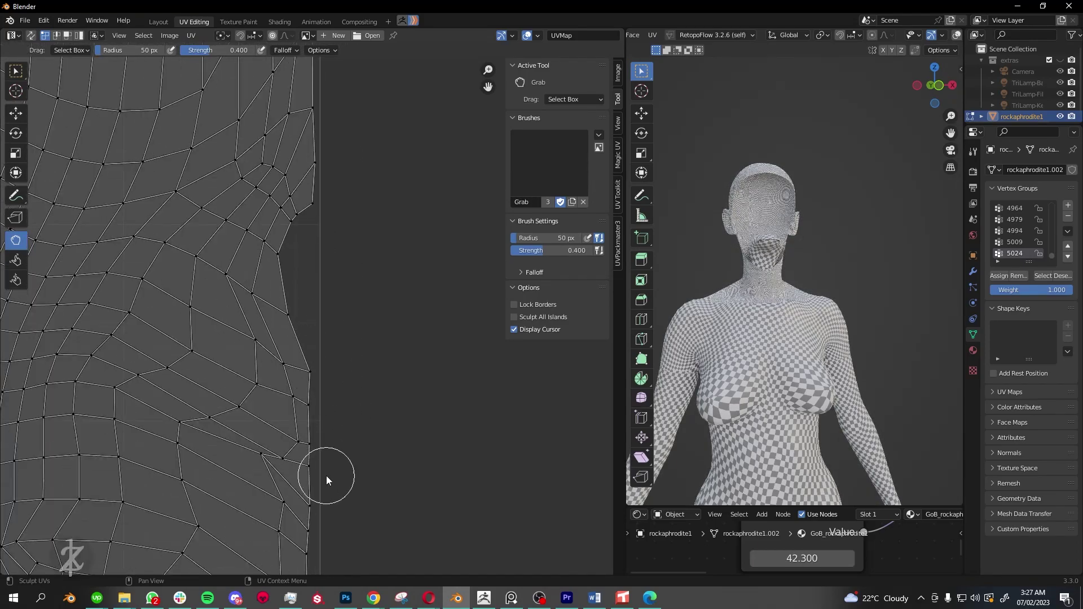
{"action": "scroll", "coordinate": [316, 395], "scroll_direction": "up", "scroll_amount": 1}
{"action": "scroll", "coordinate": [309, 345], "scroll_direction": "down", "scroll_amount": 1}
{"action": "scroll", "coordinate": [314, 394], "scroll_direction": "down", "scroll_amount": 2}
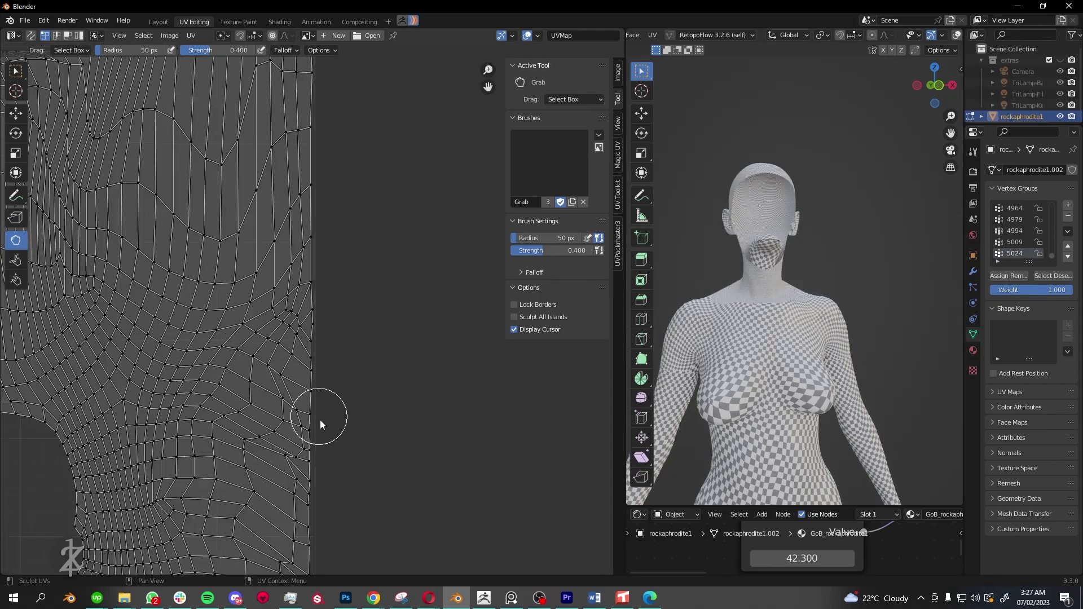
{"action": "scroll", "coordinate": [299, 412], "scroll_direction": "down", "scroll_amount": 3}
{"action": "scroll", "coordinate": [285, 390], "scroll_direction": "down", "scroll_amount": 1}
{"action": "scroll", "coordinate": [294, 302], "scroll_direction": "up", "scroll_amount": 2}
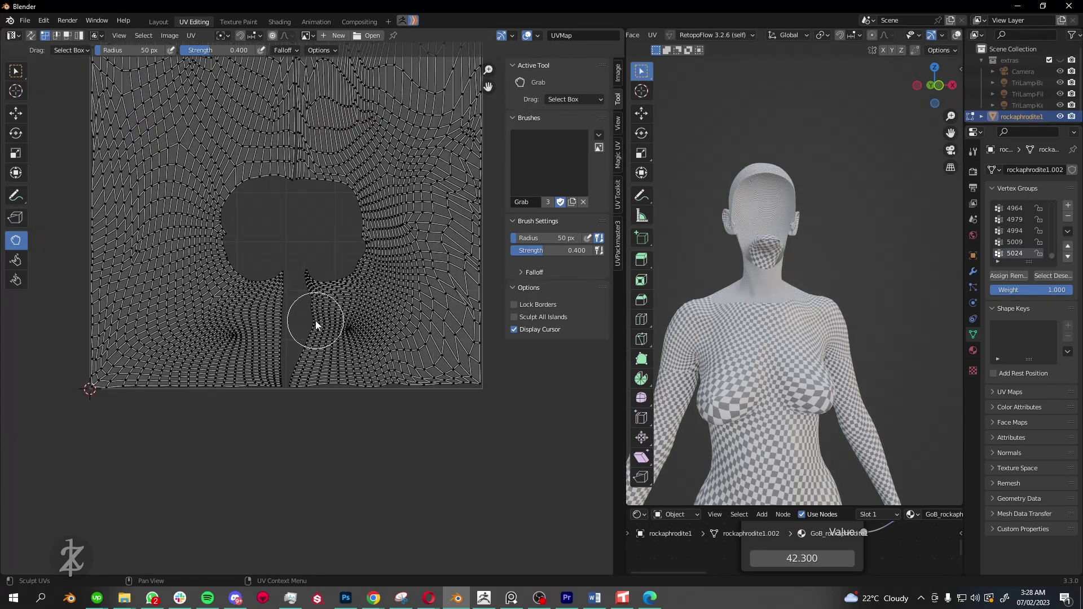
{"action": "scroll", "coordinate": [311, 355], "scroll_direction": "up", "scroll_amount": 2}
{"action": "scroll", "coordinate": [319, 324], "scroll_direction": "down", "scroll_amount": 1}
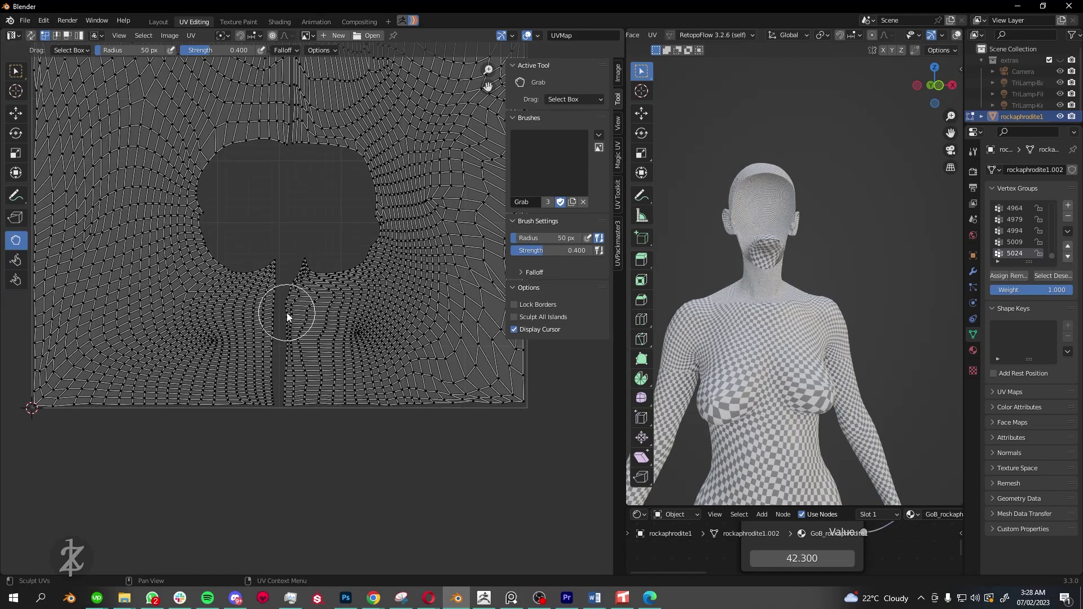
{"action": "scroll", "coordinate": [294, 338], "scroll_direction": "up", "scroll_amount": 4}
{"action": "scroll", "coordinate": [254, 406], "scroll_direction": "up", "scroll_amount": 2}
{"action": "scroll", "coordinate": [205, 398], "scroll_direction": "down", "scroll_amount": 5}
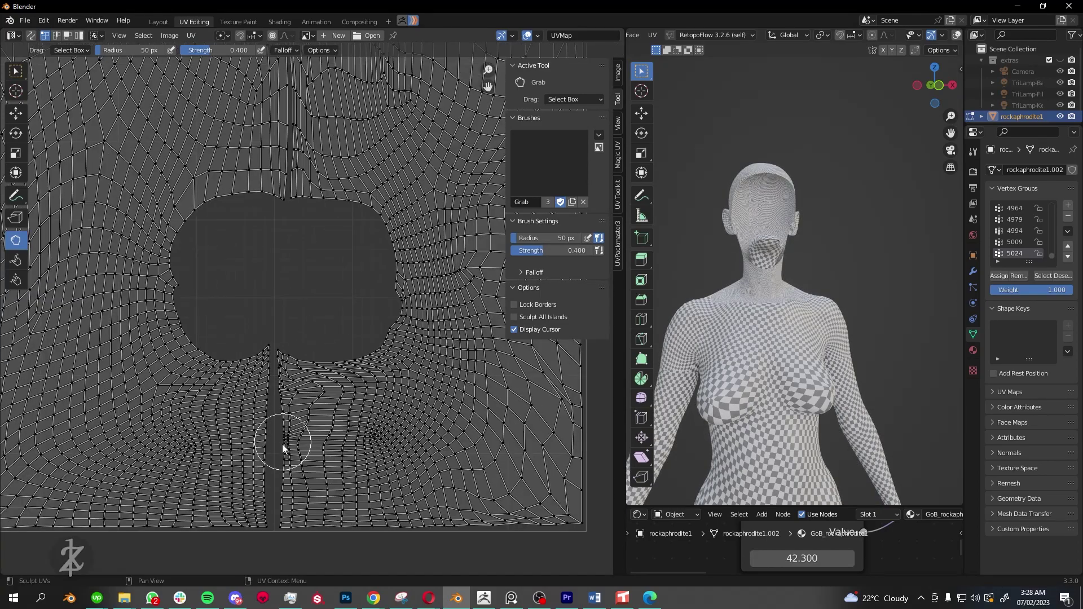
{"action": "scroll", "coordinate": [266, 387], "scroll_direction": "up", "scroll_amount": 2}
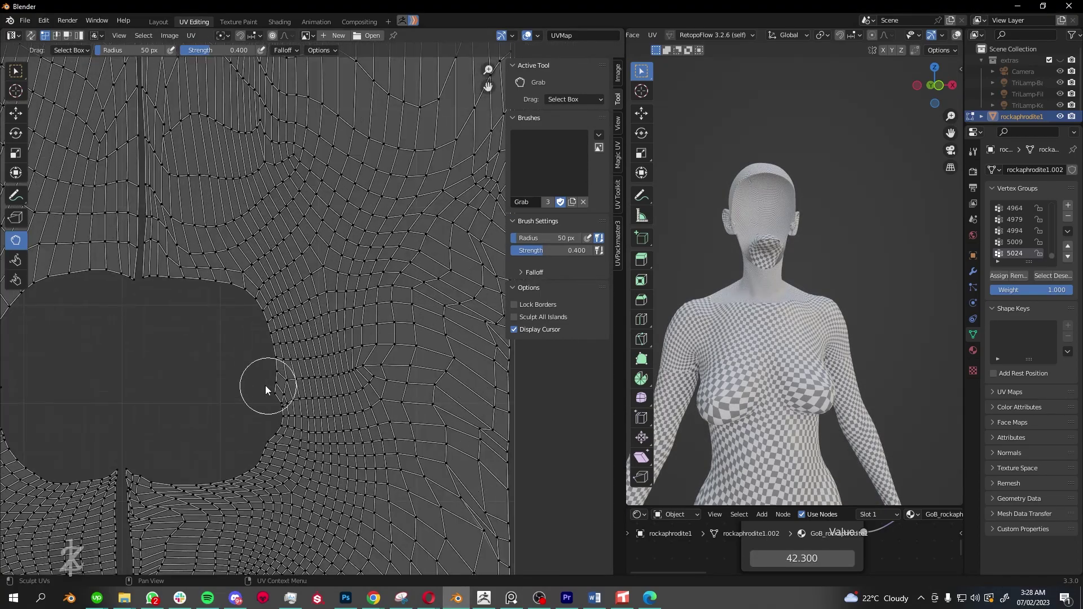
{"action": "scroll", "coordinate": [246, 387], "scroll_direction": "down", "scroll_amount": 1}
{"action": "scroll", "coordinate": [288, 403], "scroll_direction": "down", "scroll_amount": 3}
{"action": "scroll", "coordinate": [177, 393], "scroll_direction": "down", "scroll_amount": 2}
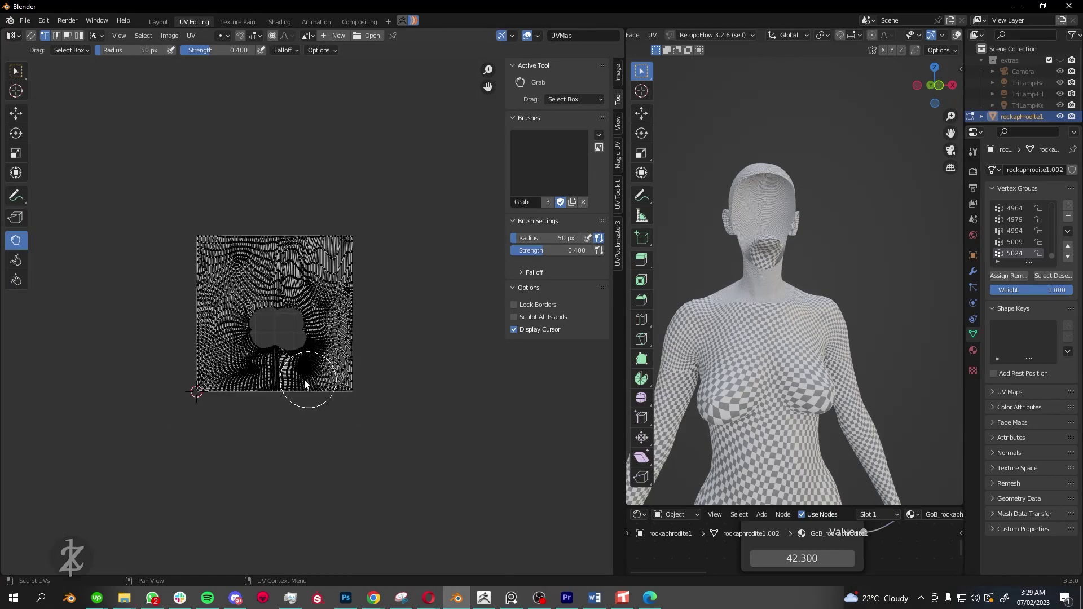
{"action": "scroll", "coordinate": [790, 282], "scroll_direction": "up", "scroll_amount": 3}
Orbit the model to view the head from the side and select the Relax UV sculpt brush.
{"action": "middle_click_drag", "start_coordinate": [789, 282], "coordinate": [733, 254]}
{"action": "left_click", "coordinate": [15, 260]}
{"action": "scroll", "coordinate": [323, 298], "scroll_direction": "down", "scroll_amount": 2}
{"action": "scroll", "coordinate": [323, 298], "scroll_direction": "up", "scroll_amount": 4}
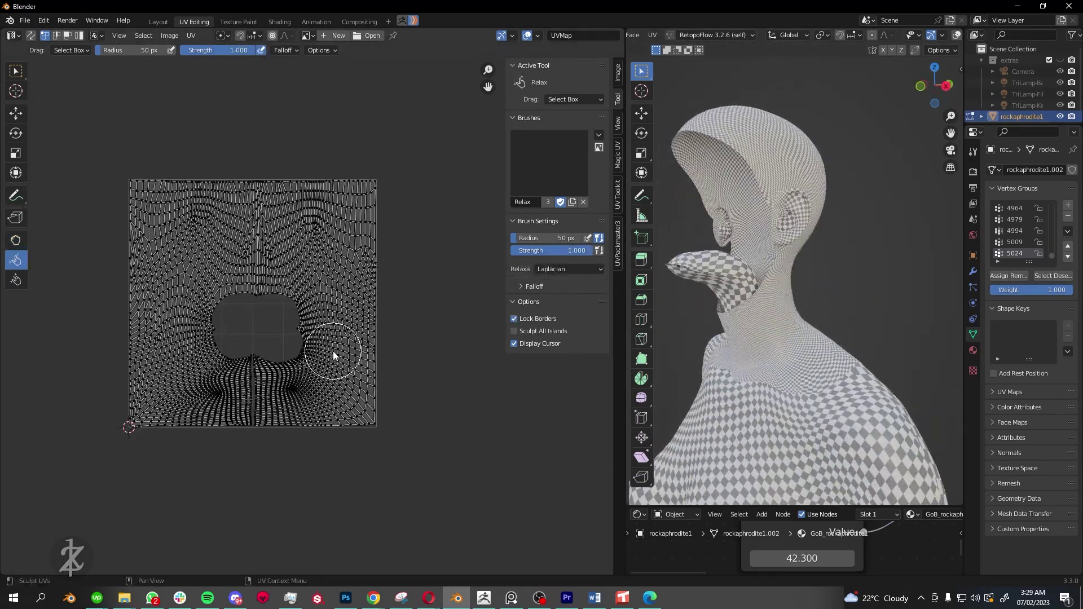
Switch to the Grab UV sculpt brush and zoom around the UV island.
{"action": "key", "text": "g"}
{"action": "scroll", "coordinate": [309, 306], "scroll_direction": "down", "scroll_amount": 3}
{"action": "scroll", "coordinate": [291, 360], "scroll_direction": "up", "scroll_amount": 2}
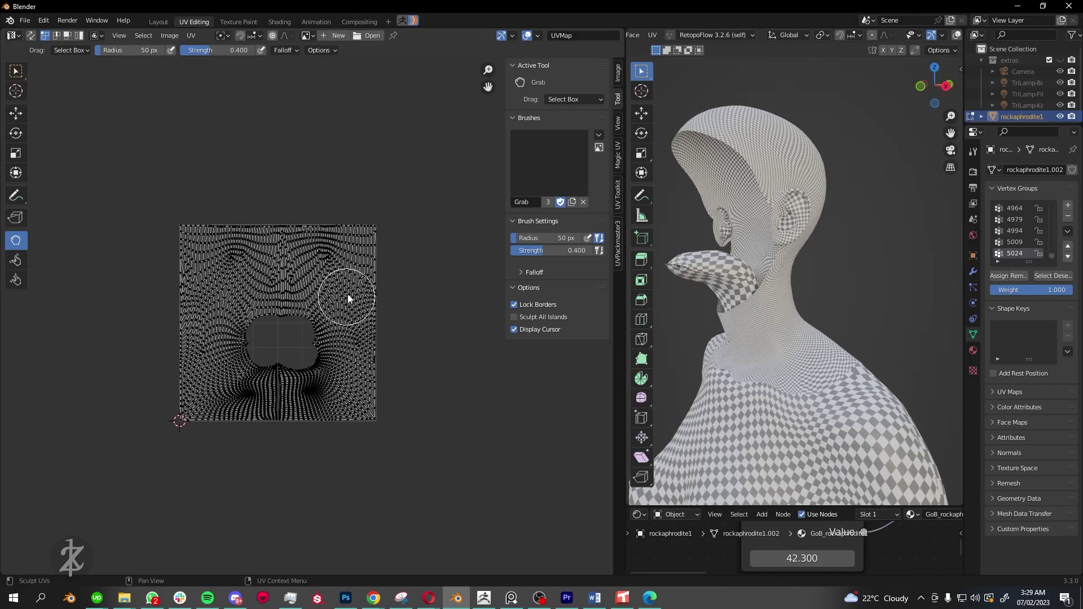
{"action": "scroll", "coordinate": [348, 298], "scroll_direction": "up", "scroll_amount": 3}
{"action": "scroll", "coordinate": [359, 324], "scroll_direction": "up", "scroll_amount": 3}
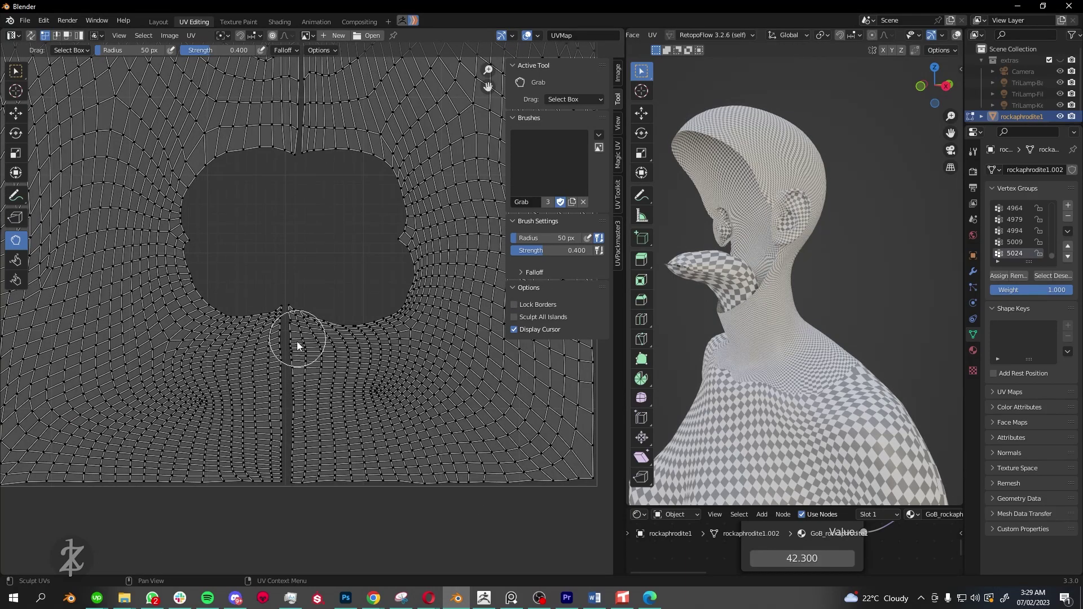
{"action": "scroll", "coordinate": [298, 347], "scroll_direction": "up", "scroll_amount": 2}
{"action": "scroll", "coordinate": [330, 309], "scroll_direction": "up", "scroll_amount": 2}
{"action": "scroll", "coordinate": [393, 288], "scroll_direction": "up", "scroll_amount": 2}
{"action": "scroll", "coordinate": [336, 365], "scroll_direction": "down", "scroll_amount": 1}
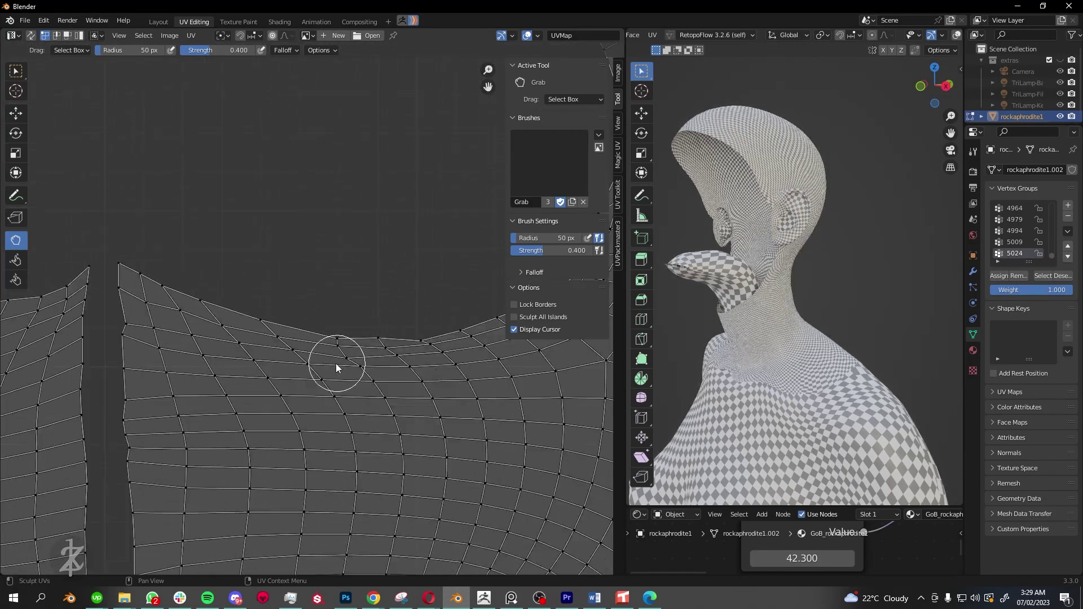
{"action": "scroll", "coordinate": [347, 339], "scroll_direction": "down", "scroll_amount": 6}
{"action": "scroll", "coordinate": [327, 310], "scroll_direction": "up", "scroll_amount": 2}
{"action": "scroll", "coordinate": [266, 321], "scroll_direction": "down", "scroll_amount": 5}
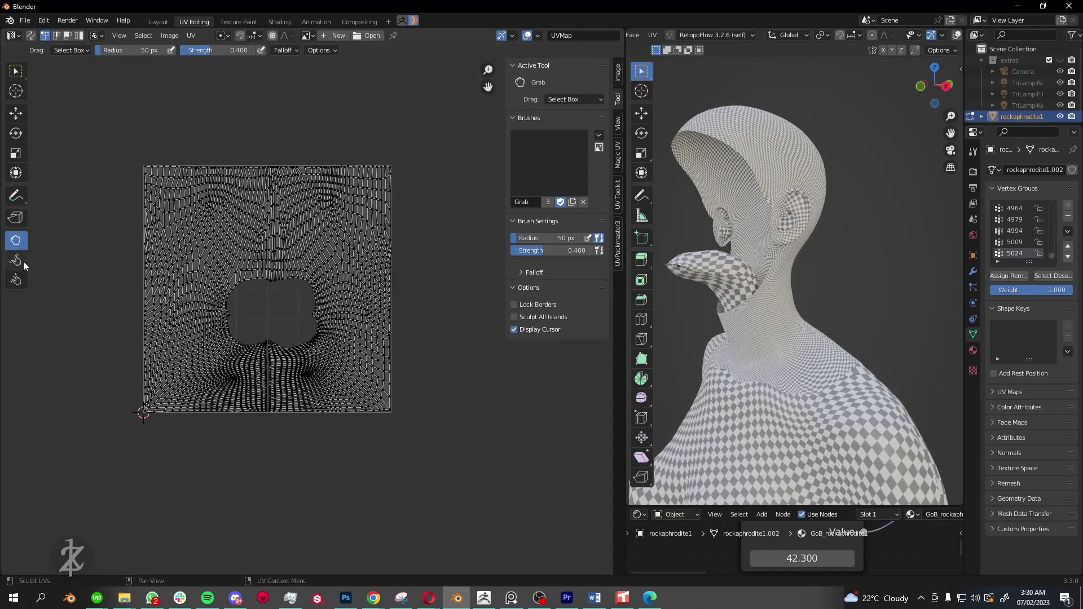
{"action": "scroll", "coordinate": [312, 315], "scroll_direction": "down", "scroll_amount": 1}
Reselect the Grab brush and inspect the UV seam area by zooming and panning.
{"action": "key", "text": "g"}
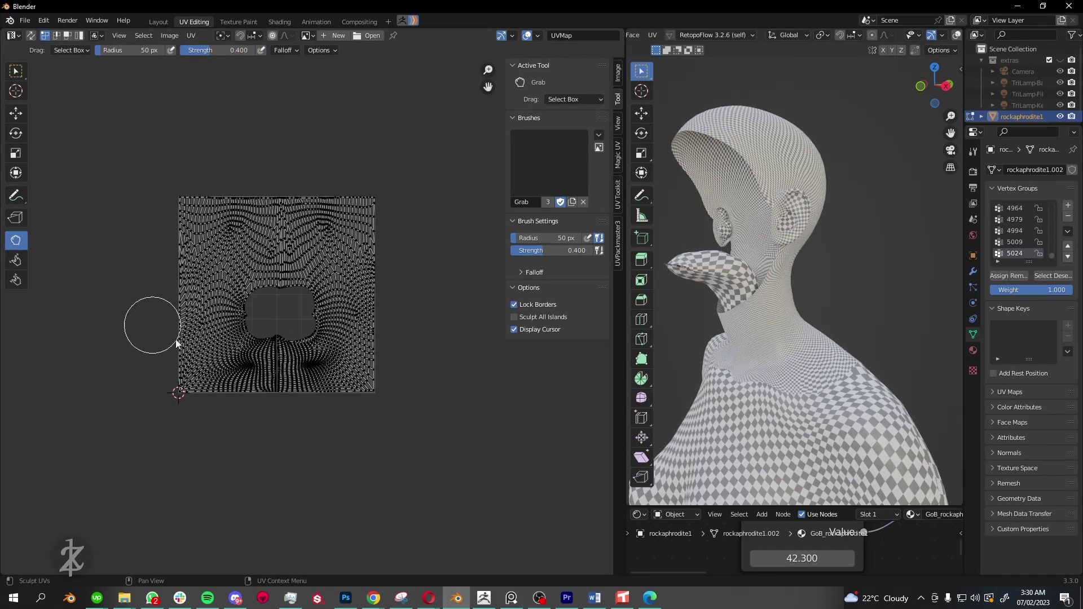
{"action": "scroll", "coordinate": [351, 369], "scroll_direction": "up", "scroll_amount": 3}
{"action": "scroll", "coordinate": [368, 334], "scroll_direction": "up", "scroll_amount": 2}
{"action": "scroll", "coordinate": [218, 405], "scroll_direction": "up", "scroll_amount": 2}
{"action": "scroll", "coordinate": [348, 315], "scroll_direction": "up", "scroll_amount": 4}
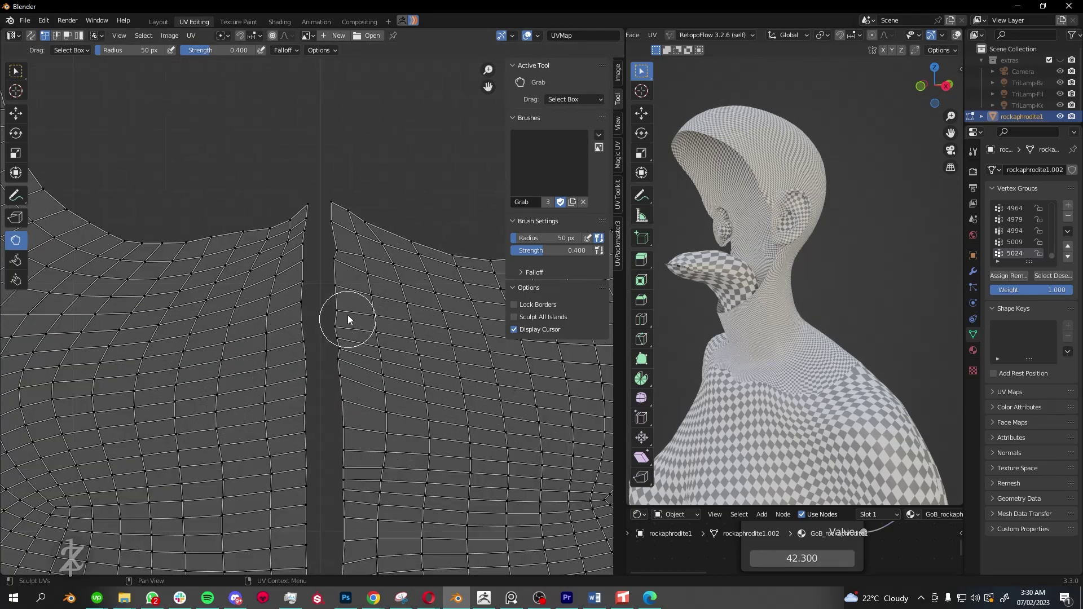
{"action": "scroll", "coordinate": [348, 315], "scroll_direction": "down", "scroll_amount": 3}
{"action": "scroll", "coordinate": [323, 344], "scroll_direction": "down", "scroll_amount": 2}
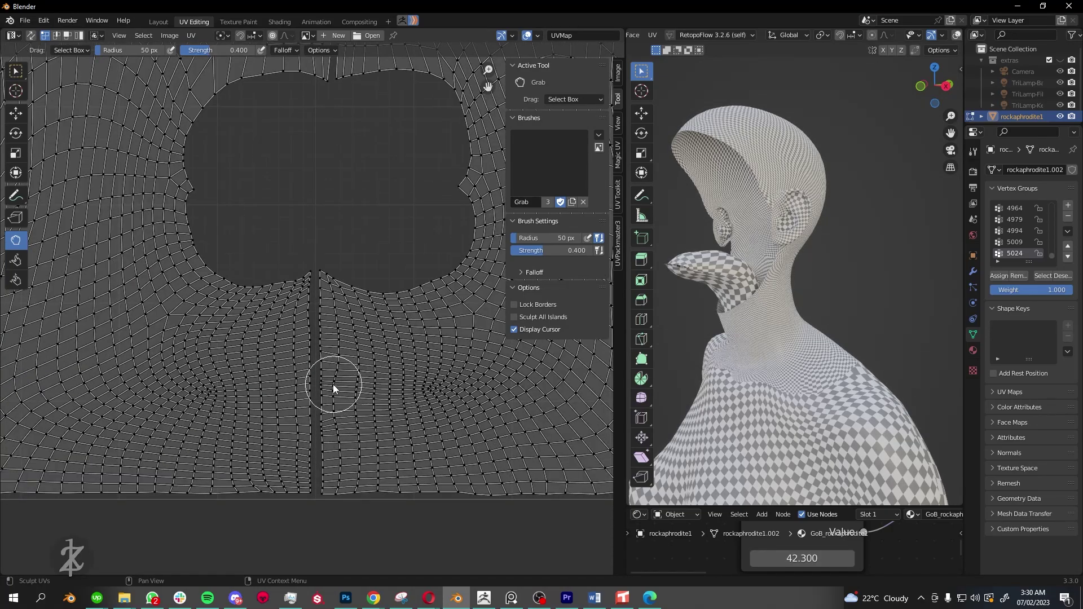
{"action": "middle_click_drag", "start_coordinate": [352, 490], "coordinate": [267, 430]}
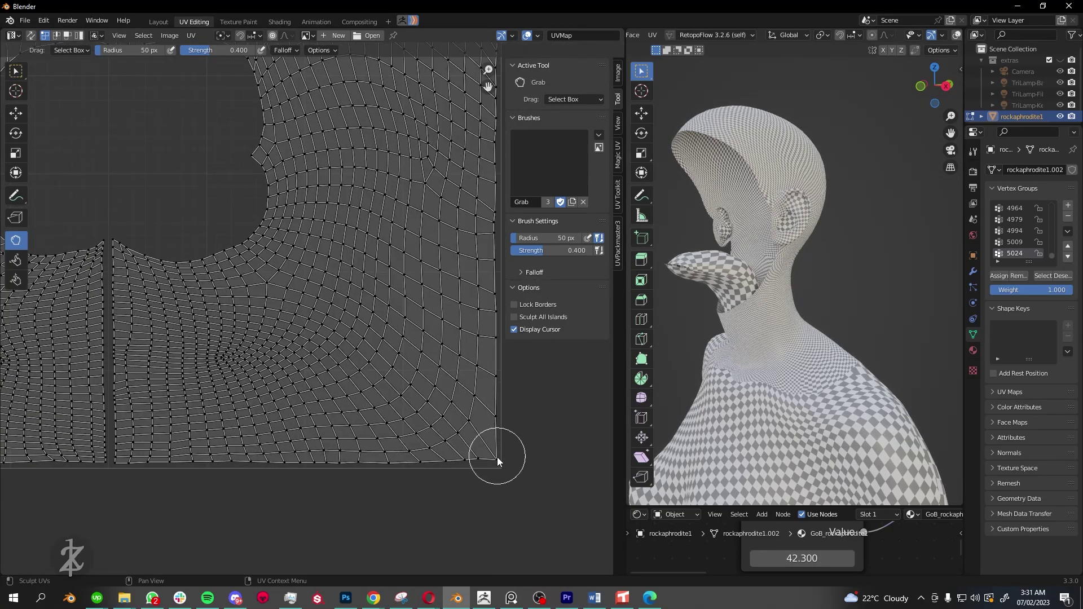
{"action": "scroll", "coordinate": [474, 393], "scroll_direction": "down", "scroll_amount": 4}
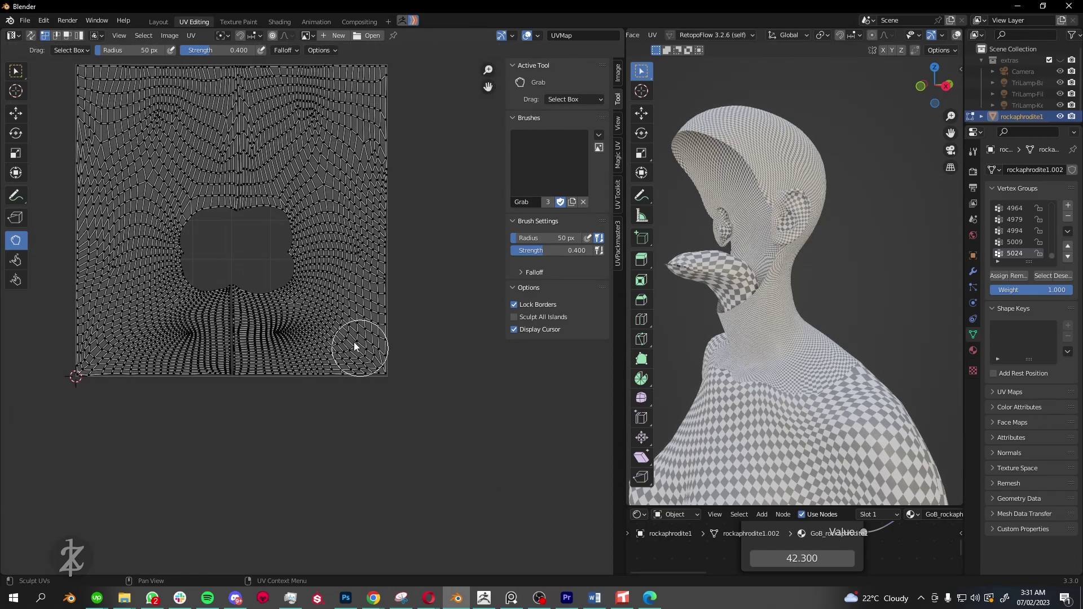
{"action": "scroll", "coordinate": [435, 362], "scroll_direction": "up", "scroll_amount": 5}
{"action": "scroll", "coordinate": [266, 286], "scroll_direction": "down", "scroll_amount": 5}
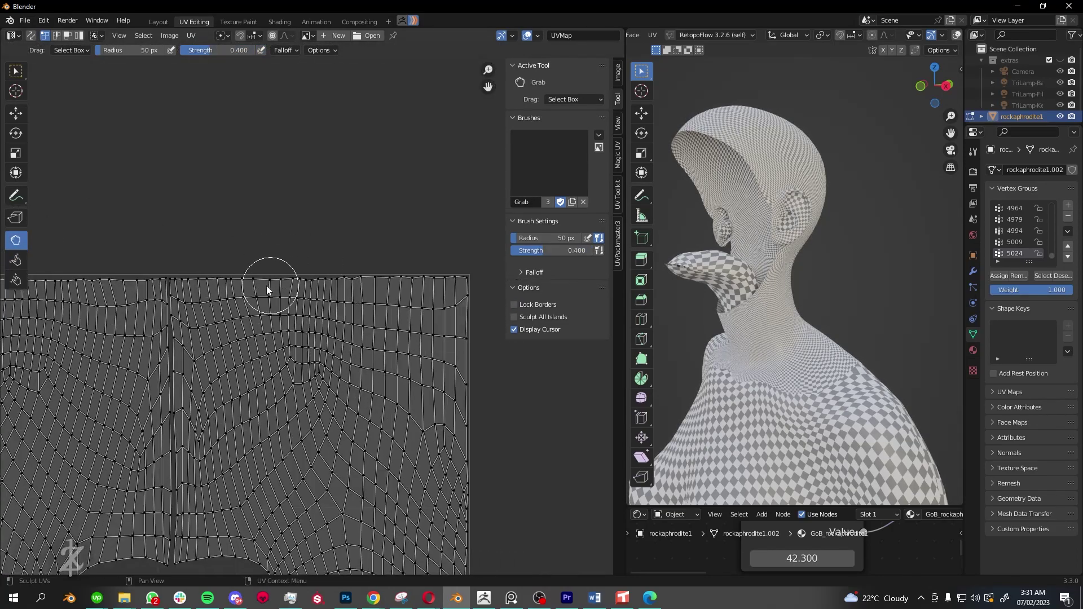
{"action": "scroll", "coordinate": [378, 231], "scroll_direction": "up", "scroll_amount": 4}
{"action": "scroll", "coordinate": [399, 269], "scroll_direction": "down", "scroll_amount": 4}
{"action": "scroll", "coordinate": [434, 345], "scroll_direction": "up", "scroll_amount": 3}
{"action": "scroll", "coordinate": [435, 344], "scroll_direction": "down", "scroll_amount": 2}
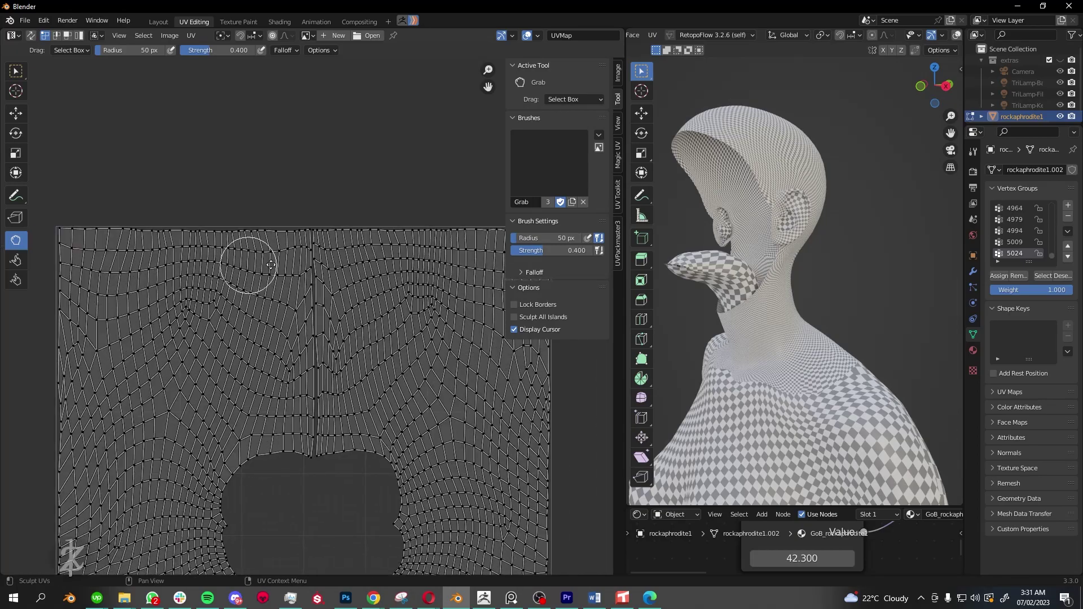
{"action": "scroll", "coordinate": [249, 262], "scroll_direction": "up", "scroll_amount": 2}
Check the checker pattern behind the neck, select the whole connected mesh, and reactivate the Relax brush.
{"action": "mouse_move", "coordinate": [817, 282]}
{"action": "middle_mouse_down"}
{"action": "mouse_move", "coordinate": [654, 378]}
{"action": "mouse_move", "coordinate": [761, 316]}
{"action": "middle_mouse_up"}
{"action": "scroll", "coordinate": [654, 378], "scroll_direction": "up", "scroll_amount": 2}
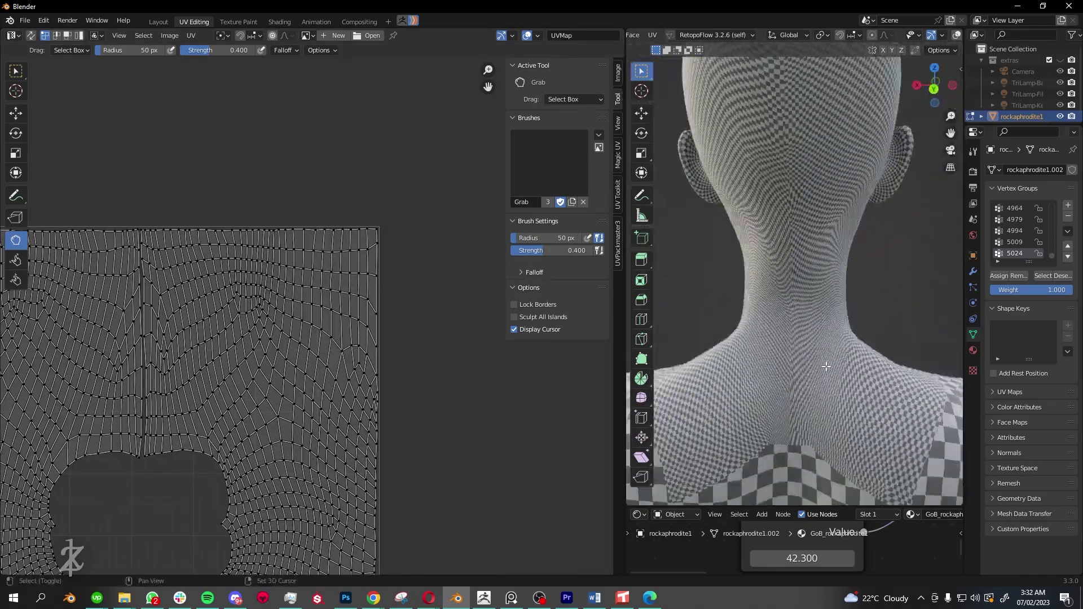
{"action": "scroll", "coordinate": [354, 397], "scroll_direction": "down", "scroll_amount": 3}
{"action": "key", "text": "shift+alt+z"}
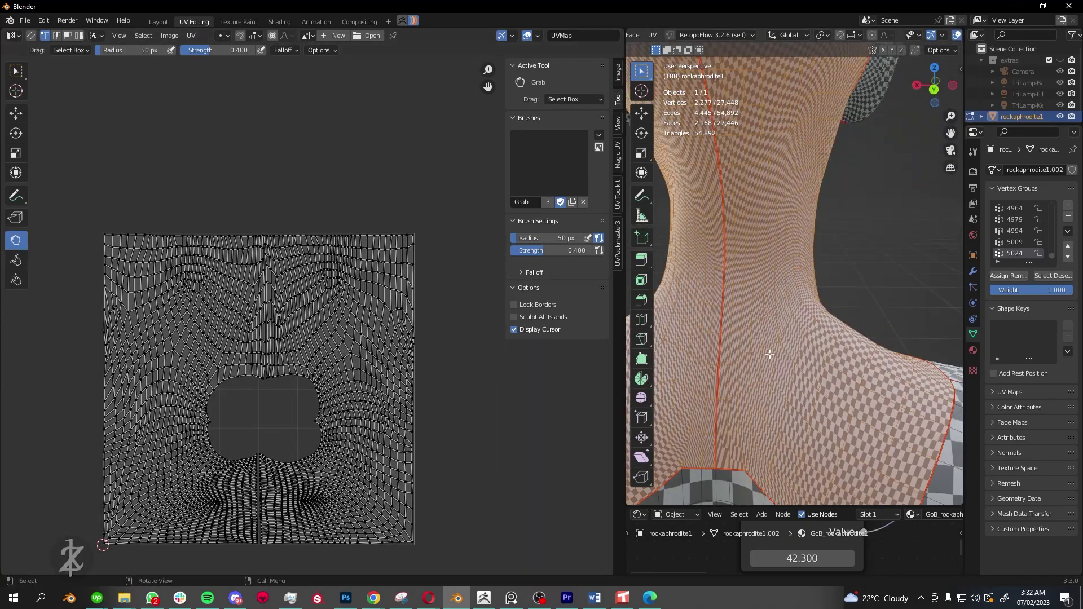
{"action": "key", "text": "ctrl+l"}
{"action": "key", "text": "shift+alt+z"}
{"action": "left_click", "coordinate": [15, 260]}
Move the left half of the mouth UV island into the face layout gap.
{"action": "scroll", "coordinate": [406, 311], "scroll_direction": "down", "scroll_amount": 1}
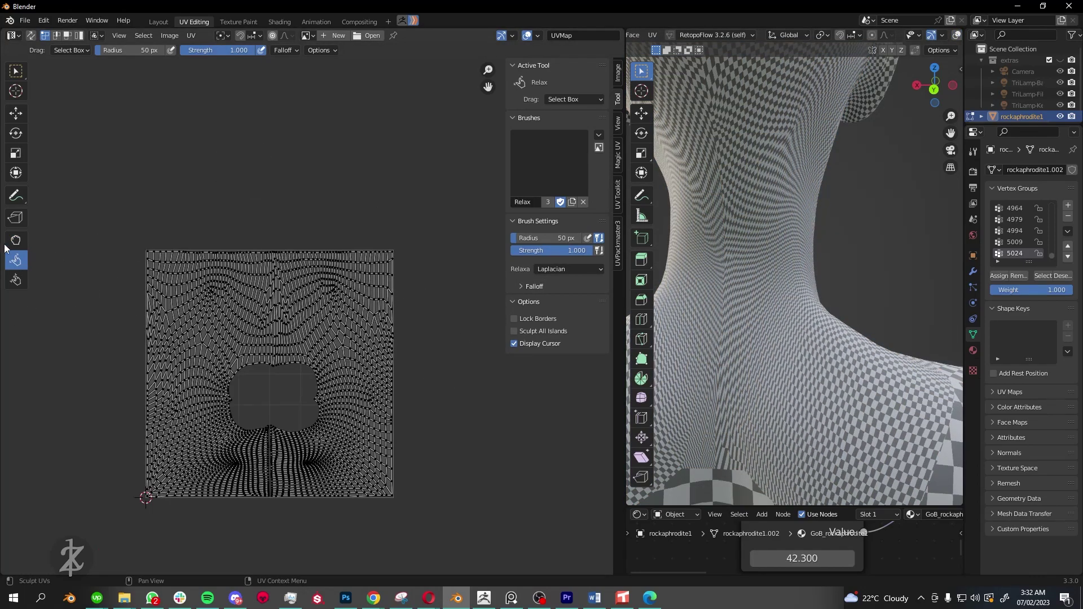
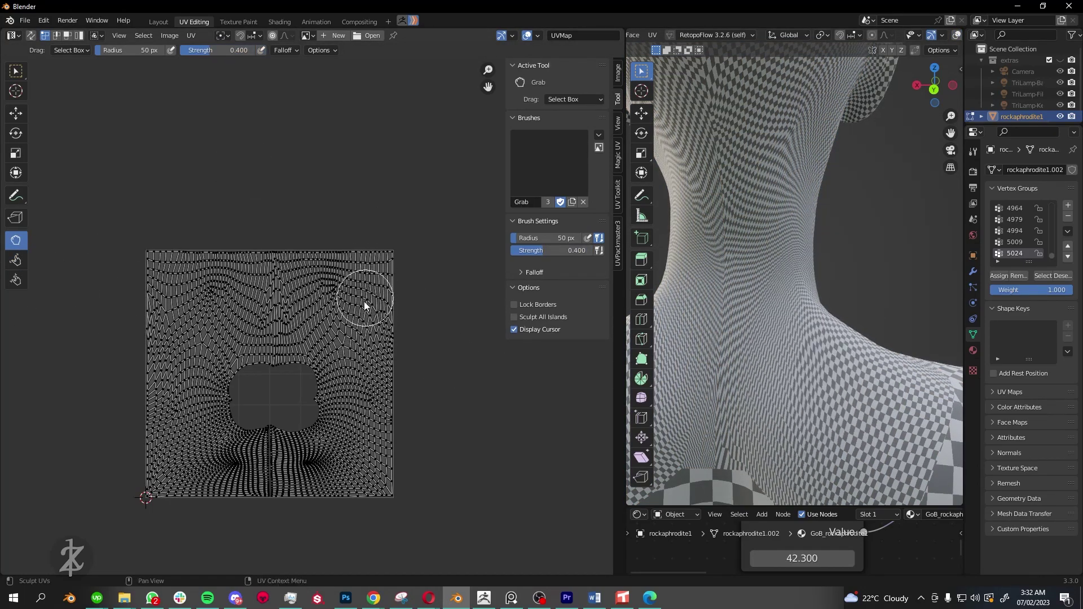
Move the left half of the mouth UV island into the face layout gap.
{"action": "scroll", "coordinate": [395, 339], "scroll_direction": "down", "scroll_amount": 2}
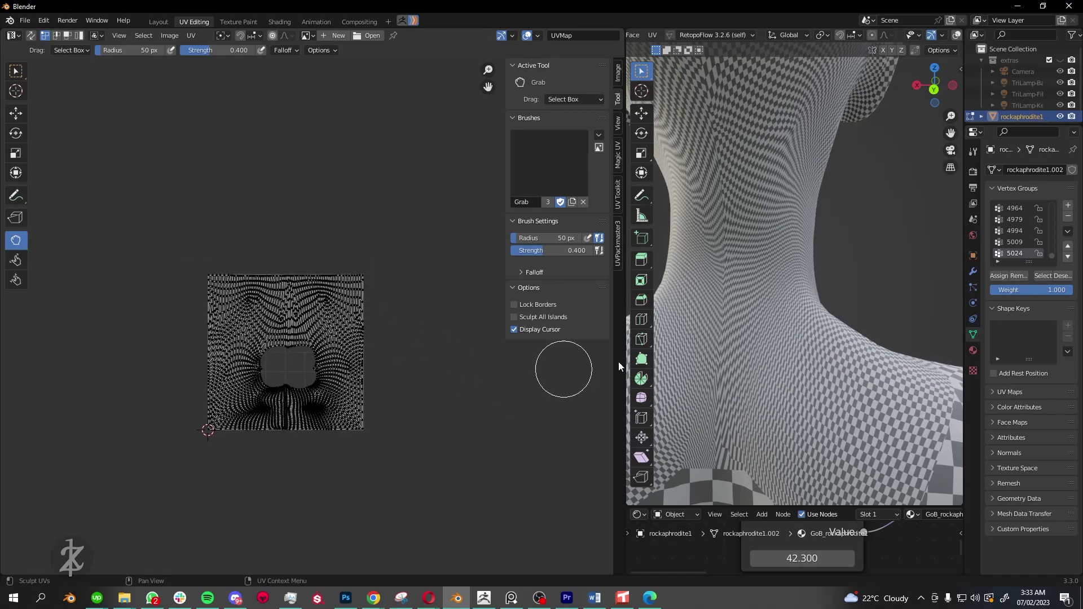
{"action": "key", "text": "shift+alt+z"}
{"action": "mouse_move", "coordinate": [648, 361]}
{"action": "middle_mouse_down"}
{"action": "mouse_move", "coordinate": [693, 294]}
{"action": "mouse_move", "coordinate": [648, 293]}
{"action": "middle_mouse_up"}
{"action": "scroll", "coordinate": [374, 459], "scroll_direction": "up", "scroll_amount": 3}
Grab-sculpt the mouth island to stretch it into the left side of the gap.
{"action": "scroll", "coordinate": [314, 323], "scroll_direction": "down", "scroll_amount": 3}
{"action": "key", "text": "l"}
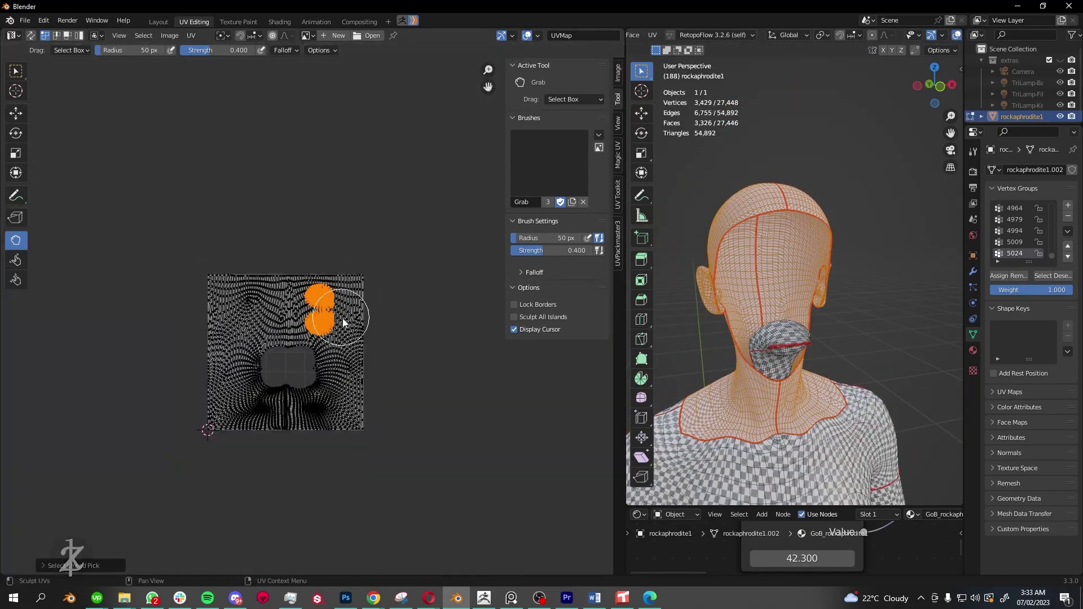
{"action": "key", "text": "g"}
{"action": "left_click", "coordinate": [385, 326]}
{"action": "scroll", "coordinate": [339, 395], "scroll_direction": "up", "scroll_amount": 3}
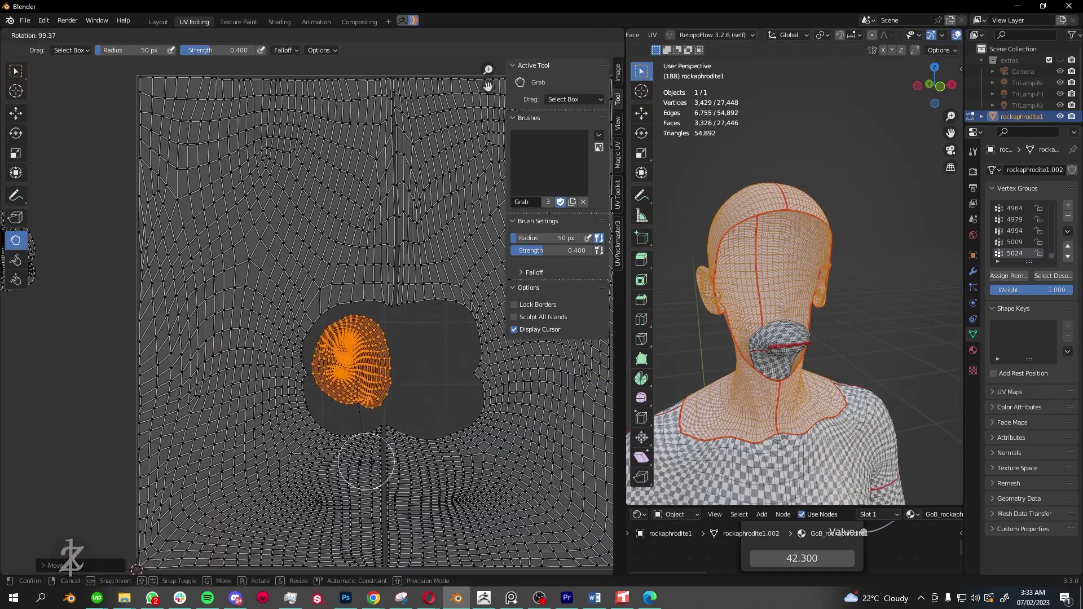
{"action": "scroll", "coordinate": [358, 451], "scroll_direction": "down", "scroll_amount": 3}
{"action": "scroll", "coordinate": [405, 414], "scroll_direction": "up", "scroll_amount": 4}
{"action": "scroll", "coordinate": [384, 390], "scroll_direction": "down", "scroll_amount": 2}
{"action": "scroll", "coordinate": [363, 349], "scroll_direction": "up", "scroll_amount": 2}
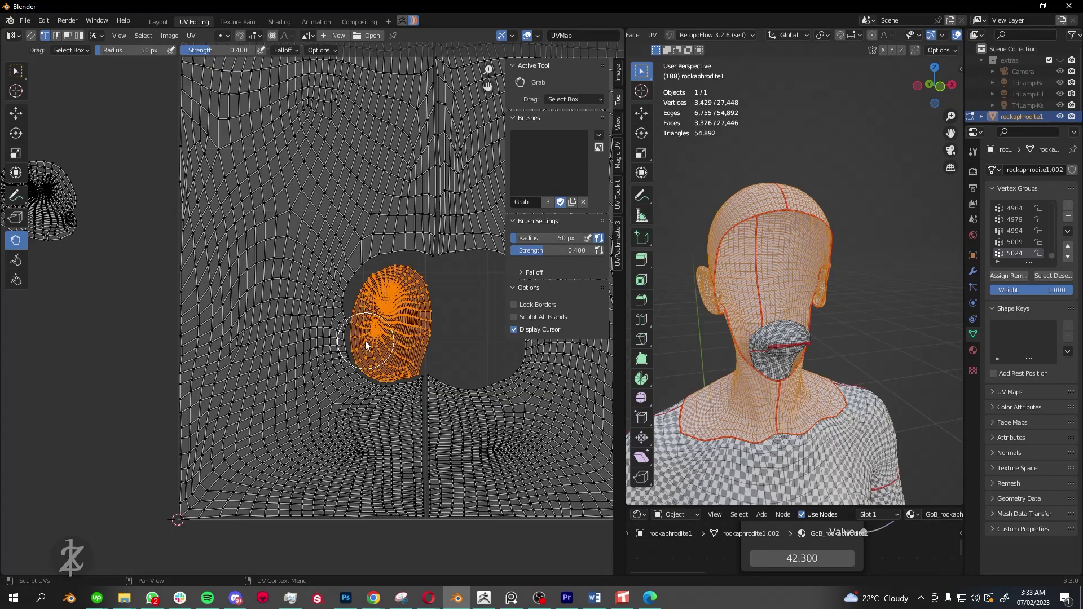
{"action": "scroll", "coordinate": [373, 344], "scroll_direction": "up", "scroll_amount": 4}
{"action": "scroll", "coordinate": [403, 316], "scroll_direction": "down", "scroll_amount": 5}
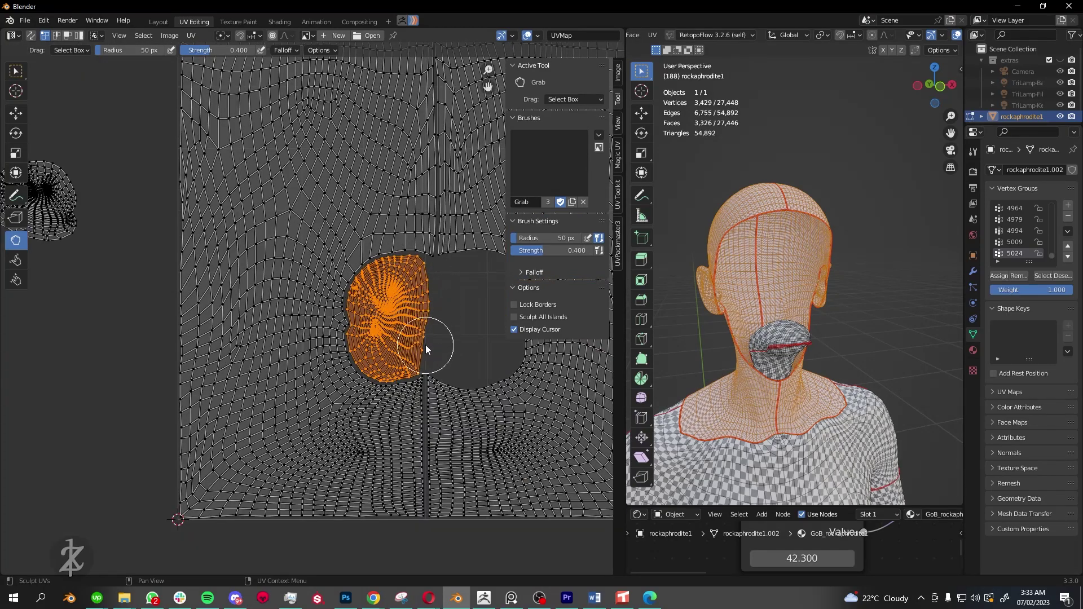
{"action": "scroll", "coordinate": [426, 348], "scroll_direction": "down", "scroll_amount": 2}
{"action": "mouse_move", "coordinate": [790, 304]}
{"action": "middle_mouse_down"}
{"action": "mouse_move", "coordinate": [708, 305]}
{"action": "mouse_move", "coordinate": [733, 304]}
{"action": "middle_mouse_up"}
{"action": "scroll", "coordinate": [708, 305], "scroll_direction": "up", "scroll_amount": 3}
{"action": "scroll", "coordinate": [328, 343], "scroll_direction": "up", "scroll_amount": 2}
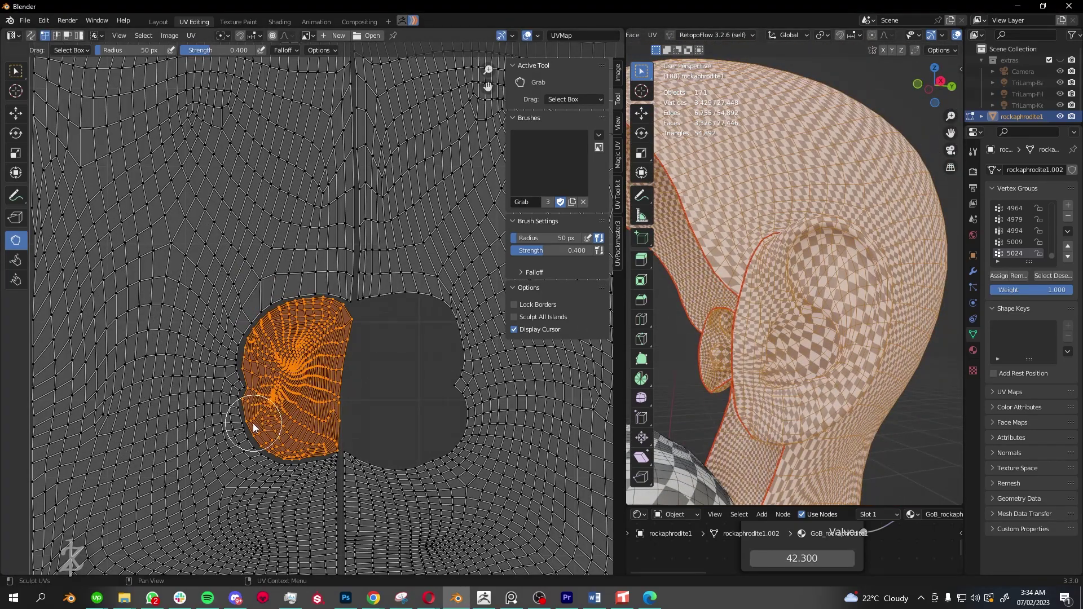
Smooth the mouth island with the Relax brush and finish it with Grab.
{"action": "key", "text": "r"}
{"action": "scroll", "coordinate": [299, 409], "scroll_direction": "up", "scroll_amount": 2}
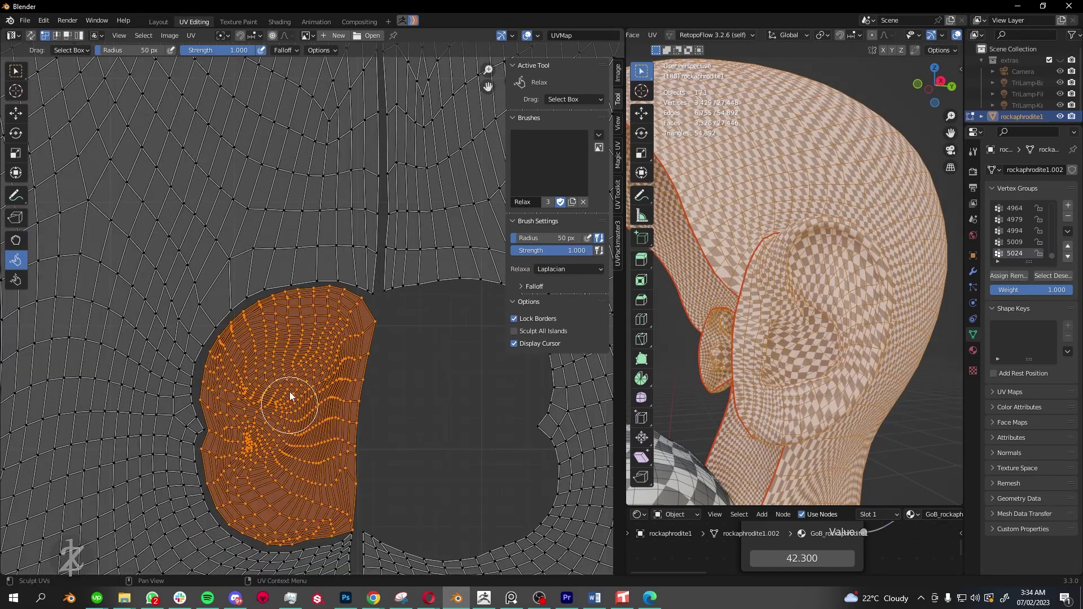
{"action": "key", "text": "g"}
{"action": "scroll", "coordinate": [275, 424], "scroll_direction": "down", "scroll_amount": 1}
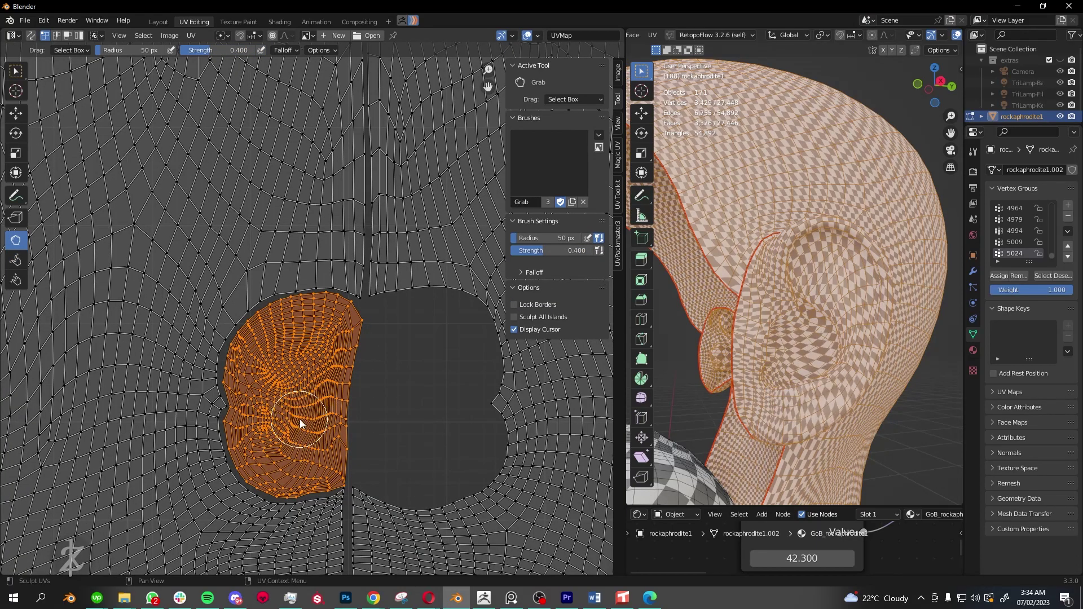
{"action": "scroll", "coordinate": [293, 408], "scroll_direction": "down", "scroll_amount": 3}
{"action": "scroll", "coordinate": [242, 285], "scroll_direction": "up", "scroll_amount": 3}
{"action": "key", "text": "g"}
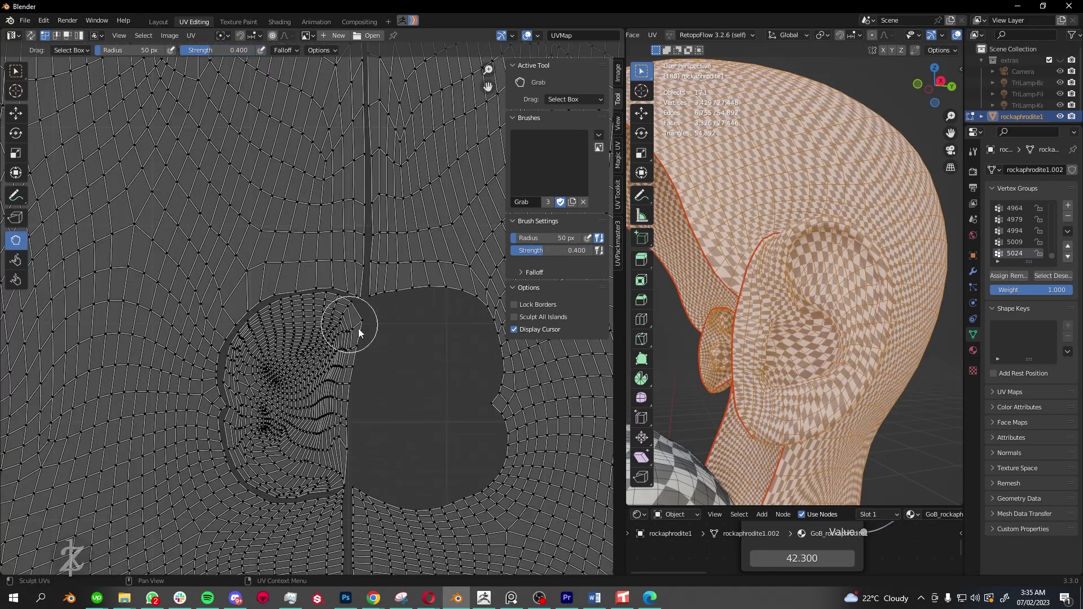
{"action": "scroll", "coordinate": [242, 291], "scroll_direction": "down", "scroll_amount": 5}
{"action": "scroll", "coordinate": [242, 291], "scroll_direction": "up", "scroll_amount": 1}
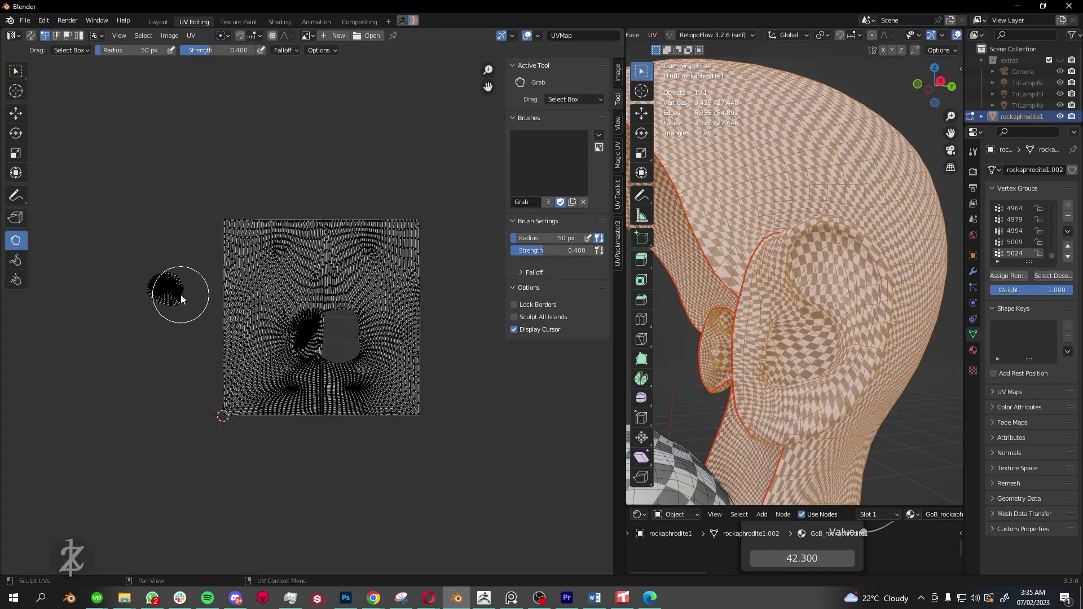
Place the other mouth island in the right half of the face gap.
{"action": "left_click", "coordinate": [340, 331]}
{"action": "scroll", "coordinate": [333, 356], "scroll_direction": "up", "scroll_amount": 5}
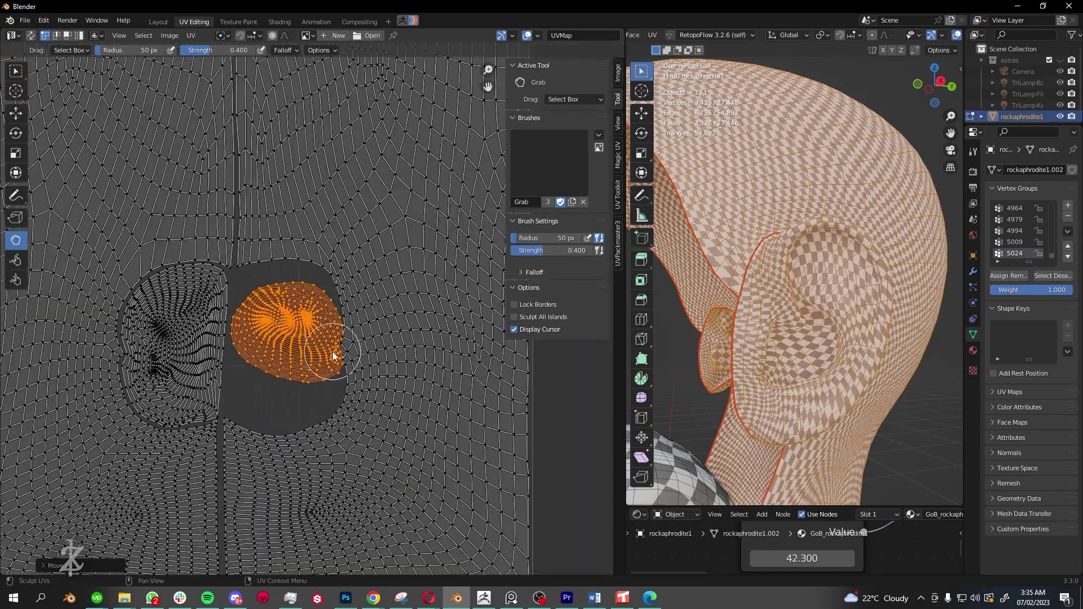
{"action": "left_click", "coordinate": [290, 374]}
{"action": "middle_click_drag", "start_coordinate": [254, 236], "coordinate": [302, 354]}
Turn off Lock Borders and grab-sculpt the island's edges to fill that side.
{"action": "left_click_drag", "start_coordinate": [346, 420], "coordinate": [376, 435]}
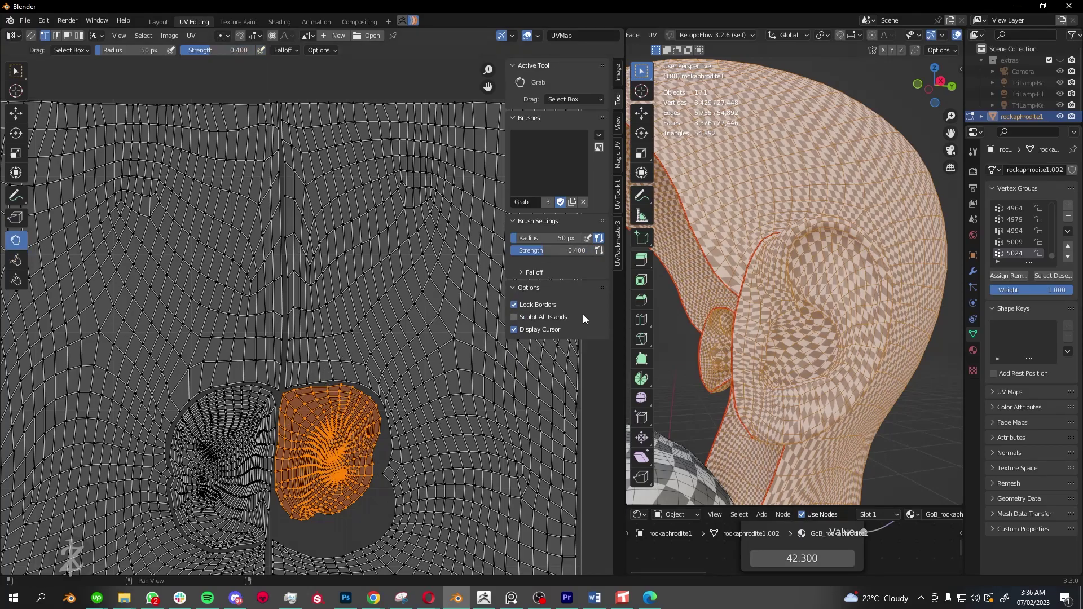
{"action": "left_click", "coordinate": [552, 304]}
{"action": "scroll", "coordinate": [361, 428], "scroll_direction": "down", "scroll_amount": 2}
{"action": "scroll", "coordinate": [356, 462], "scroll_direction": "up", "scroll_amount": 2}
{"action": "scroll", "coordinate": [395, 429], "scroll_direction": "up", "scroll_amount": 2}
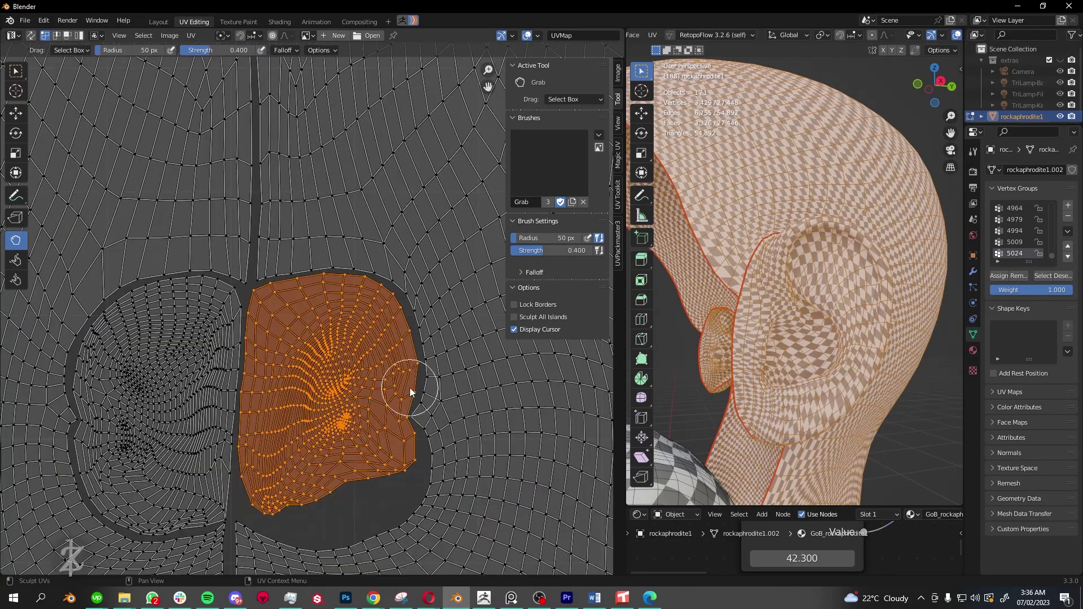
{"action": "scroll", "coordinate": [406, 485], "scroll_direction": "up", "scroll_amount": 1}
{"action": "scroll", "coordinate": [472, 408], "scroll_direction": "up", "scroll_amount": 2}
{"action": "scroll", "coordinate": [348, 415], "scroll_direction": "down", "scroll_amount": 2}
{"action": "scroll", "coordinate": [306, 372], "scroll_direction": "down", "scroll_amount": 2}
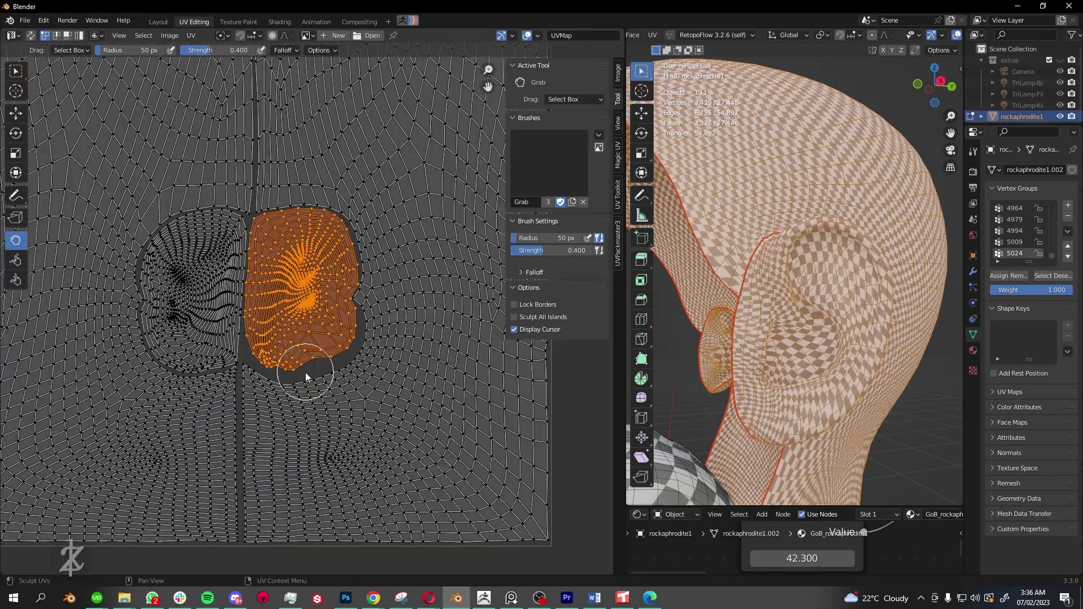
{"action": "scroll", "coordinate": [302, 354], "scroll_direction": "up", "scroll_amount": 1}
{"action": "scroll", "coordinate": [373, 360], "scroll_direction": "up", "scroll_amount": 1}
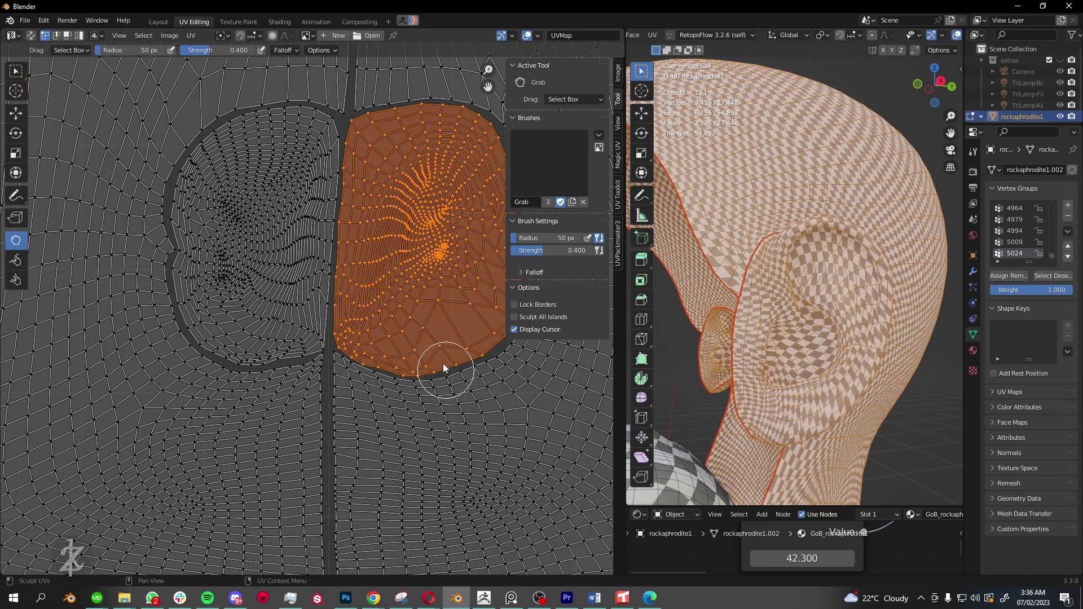
{"action": "scroll", "coordinate": [395, 282], "scroll_direction": "down", "scroll_amount": 1}
{"action": "scroll", "coordinate": [56, 233], "scroll_direction": "up", "scroll_amount": 1}
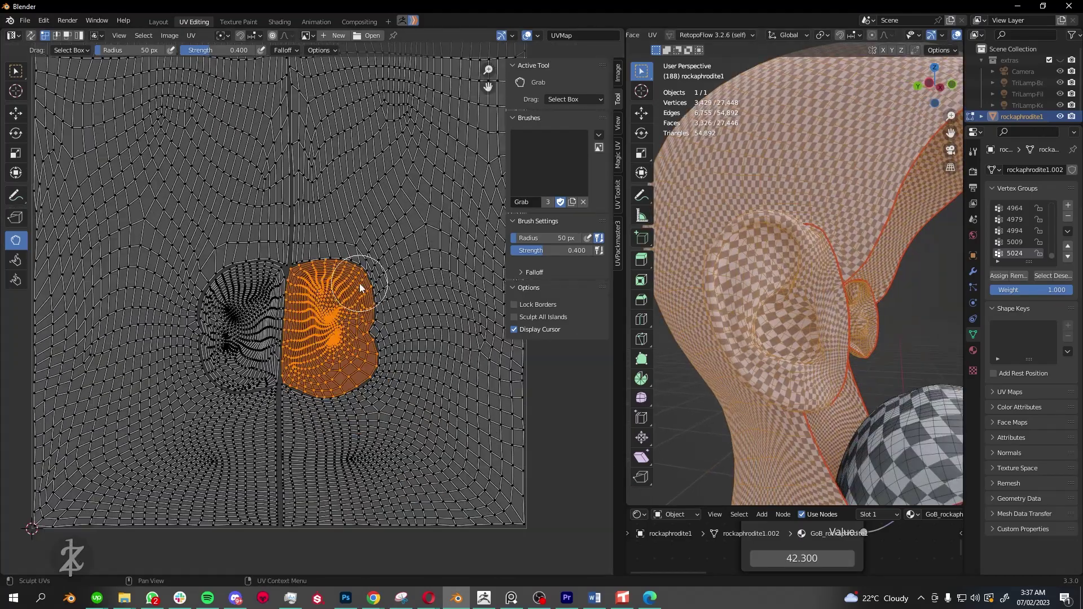
{"action": "scroll", "coordinate": [331, 374], "scroll_direction": "up", "scroll_amount": 2}
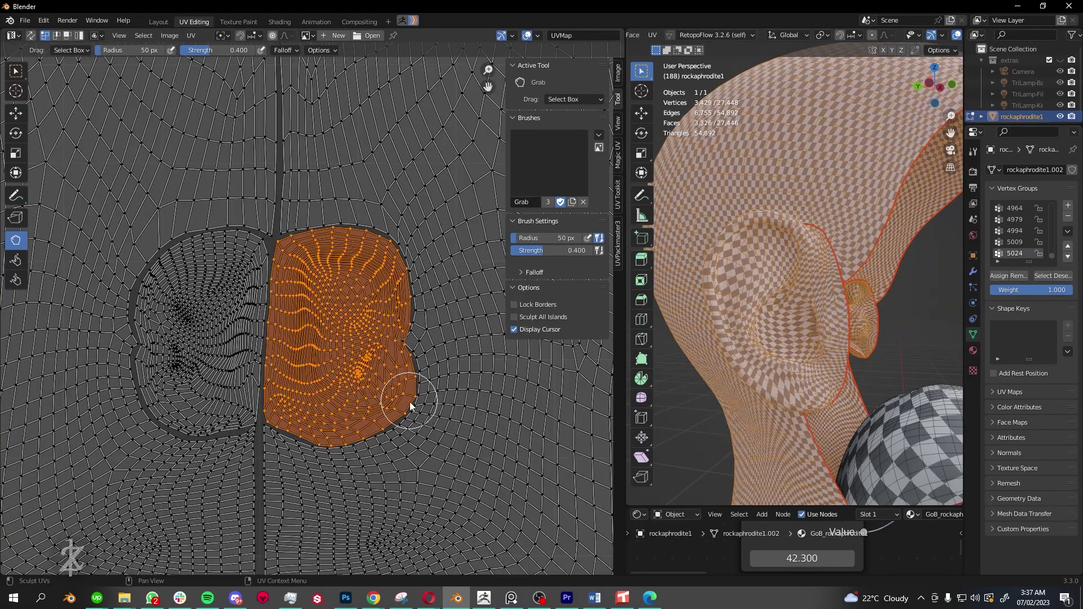
{"action": "scroll", "coordinate": [390, 398], "scroll_direction": "up", "scroll_amount": 2}
{"action": "scroll", "coordinate": [346, 338], "scroll_direction": "up", "scroll_amount": 2}
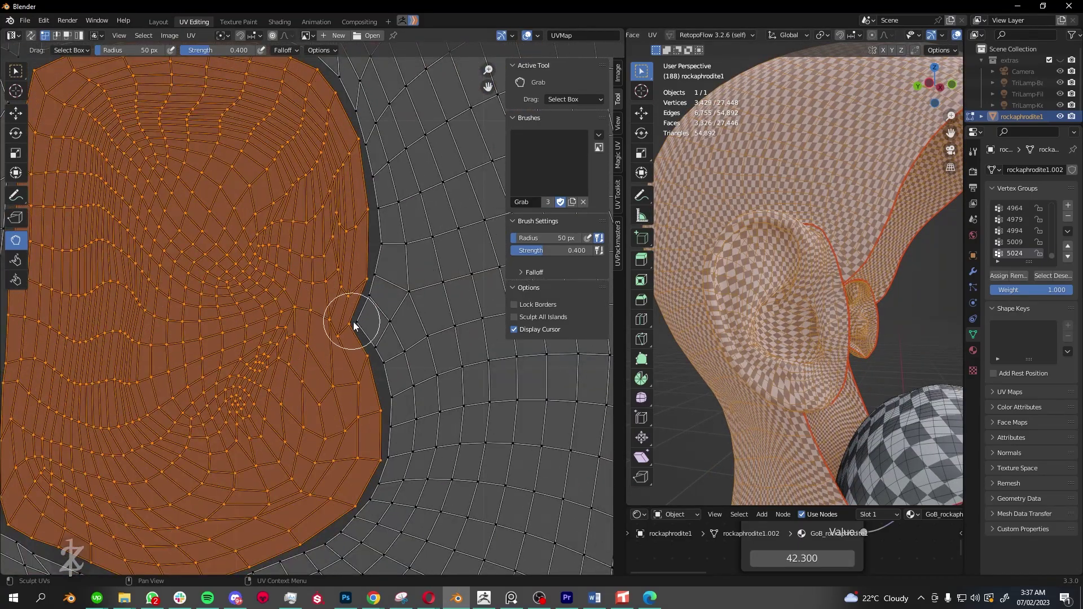
{"action": "scroll", "coordinate": [356, 321], "scroll_direction": "down", "scroll_amount": 6}
{"action": "scroll", "coordinate": [409, 332], "scroll_direction": "up", "scroll_amount": 4}
{"action": "scroll", "coordinate": [411, 406], "scroll_direction": "down", "scroll_amount": 3}
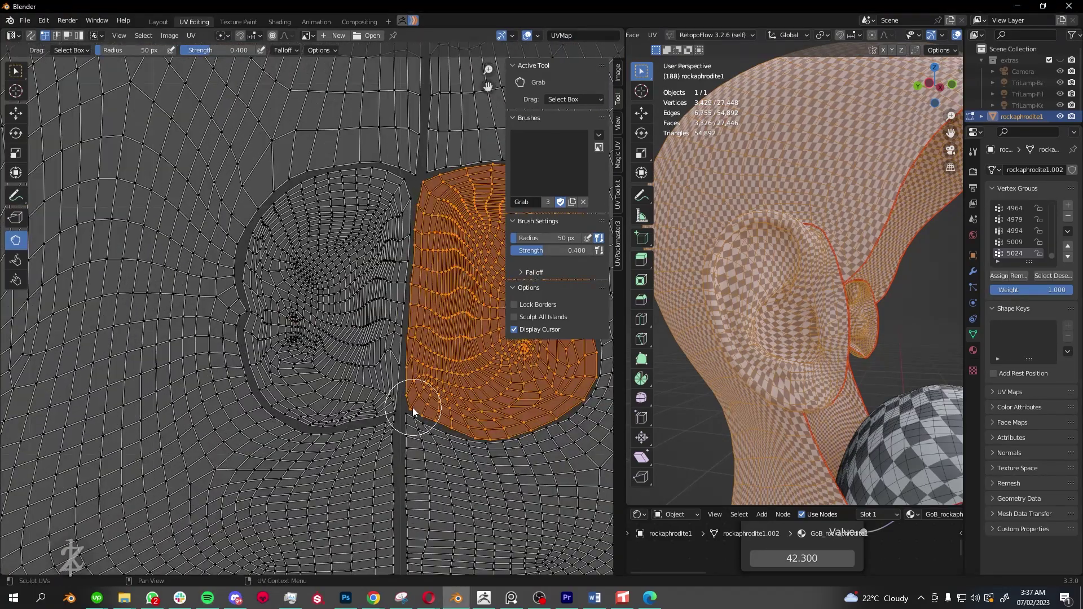
{"action": "scroll", "coordinate": [423, 244], "scroll_direction": "down", "scroll_amount": 4}
Orbit to the back of the head, restore overlays and deselect the mesh.
{"action": "mouse_move", "coordinate": [790, 254]}
{"action": "middle_mouse_down"}
{"action": "mouse_move", "coordinate": [807, 296]}
{"action": "mouse_move", "coordinate": [869, 316]}
{"action": "mouse_move", "coordinate": [903, 367]}
{"action": "middle_mouse_up"}
{"action": "scroll", "coordinate": [909, 380], "scroll_direction": "down", "scroll_amount": 4}
{"action": "scroll", "coordinate": [800, 206], "scroll_direction": "up", "scroll_amount": 2}
{"action": "key", "text": "shift+alt+z"}
{"action": "scroll", "coordinate": [799, 206], "scroll_direction": "up", "scroll_amount": 3}
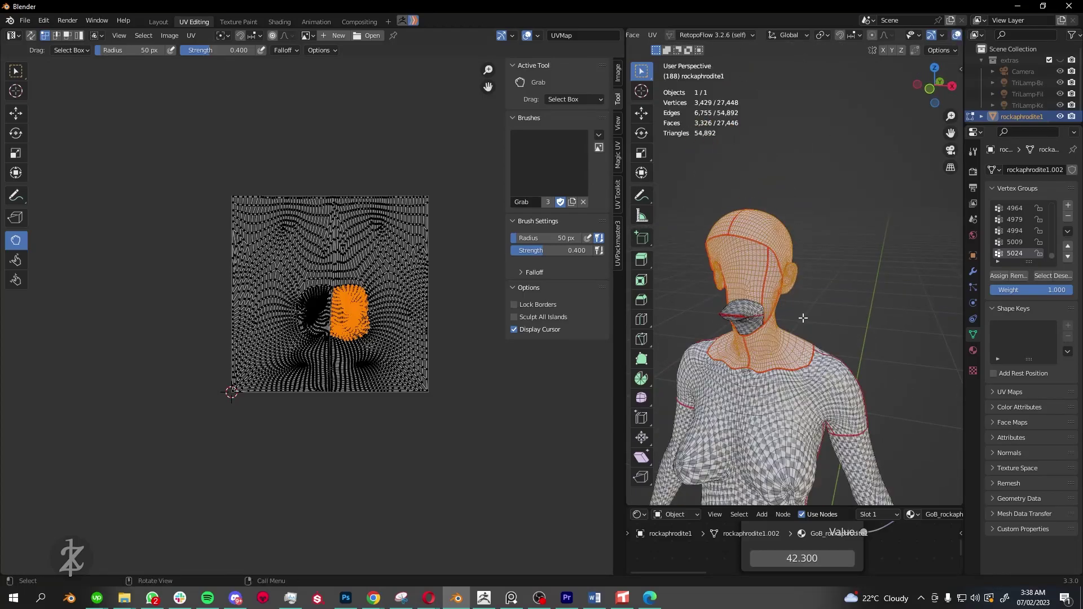
{"action": "key", "text": "alt+a"}
Start a shortest-path edge selection on the thumb and extend it along the arm.
{"action": "key", "text": "l"}
{"action": "mouse_move", "coordinate": [800, 237]}
{"action": "middle_mouse_down"}
{"action": "mouse_move", "coordinate": [801, 282]}
{"action": "mouse_move", "coordinate": [779, 282]}
{"action": "mouse_move", "coordinate": [677, 214]}
{"action": "middle_mouse_up"}
{"action": "scroll", "coordinate": [801, 303], "scroll_direction": "up", "scroll_amount": 3}
{"action": "left_click_drag", "start_coordinate": [626, 188], "coordinate": [468, 188]}
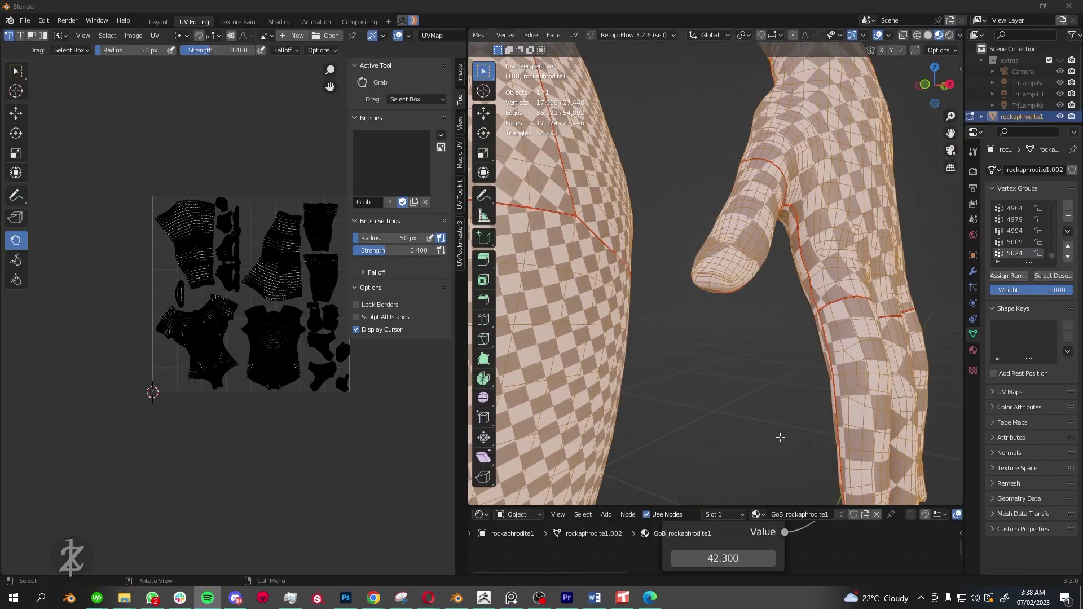
{"action": "left_click", "coordinate": [740, 315]}
{"action": "scroll", "coordinate": [741, 314], "scroll_direction": "up", "scroll_amount": 5}
{"action": "scroll", "coordinate": [740, 315], "scroll_direction": "up", "scroll_amount": 3}
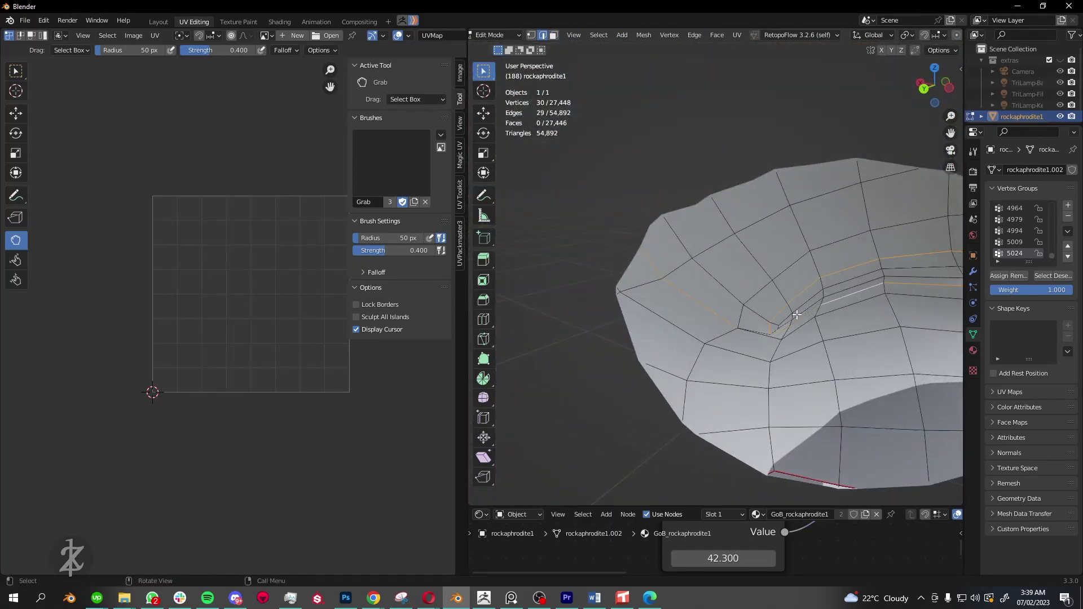
{"action": "mouse_move", "coordinate": [741, 314]}
{"action": "middle_mouse_down"}
{"action": "mouse_move", "coordinate": [700, 364]}
{"action": "mouse_move", "coordinate": [705, 338]}
{"action": "mouse_move", "coordinate": [764, 256]}
{"action": "mouse_move", "coordinate": [618, 343]}
{"action": "mouse_move", "coordinate": [700, 229]}
{"action": "mouse_move", "coordinate": [749, 233]}
{"action": "middle_mouse_up"}
{"action": "left_click", "coordinate": [700, 229], "text": "ctrl"}
{"action": "middle_click_drag", "start_coordinate": [707, 289], "coordinate": [650, 280]}
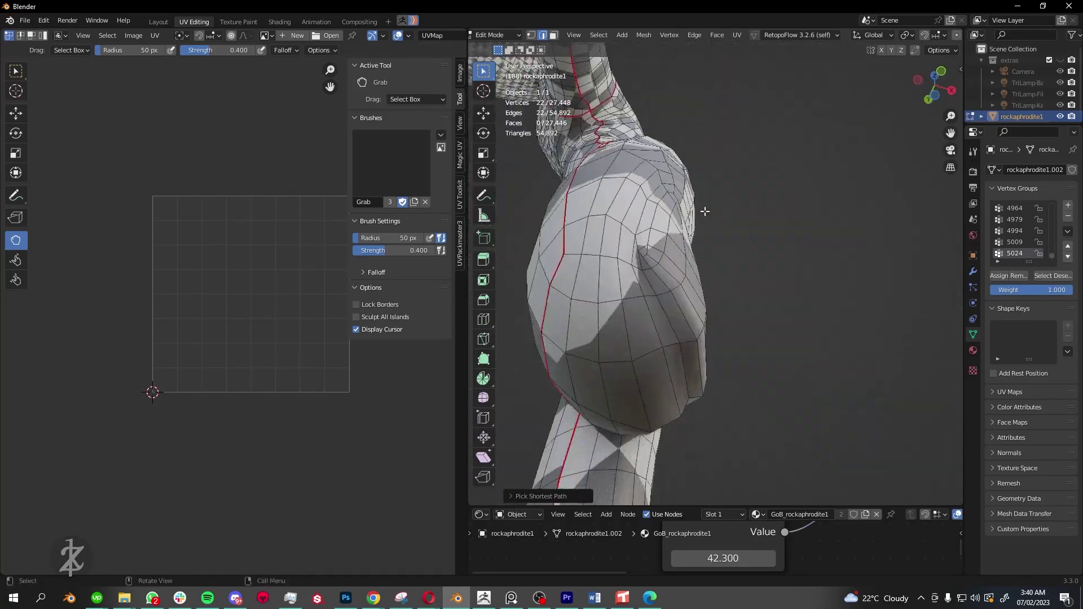
{"action": "middle_click_drag", "start_coordinate": [741, 274], "coordinate": [622, 402]}
{"action": "left_click", "coordinate": [622, 402], "text": "ctrl"}
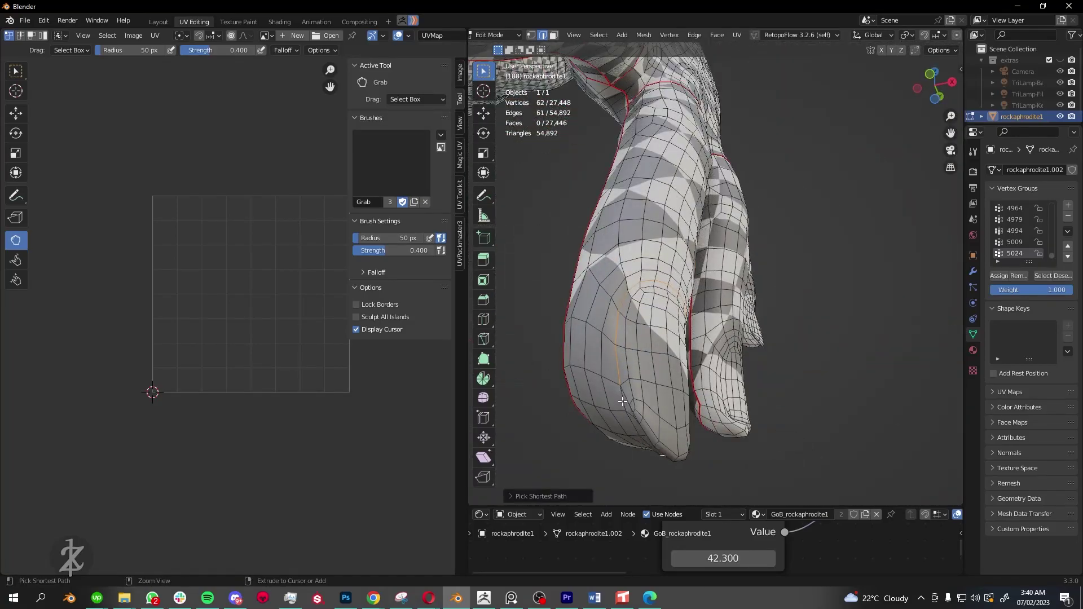
Extend the path along the hand and fingers, reaching 200 selected vertices.
{"action": "middle_click_drag", "start_coordinate": [661, 278], "coordinate": [757, 243]}
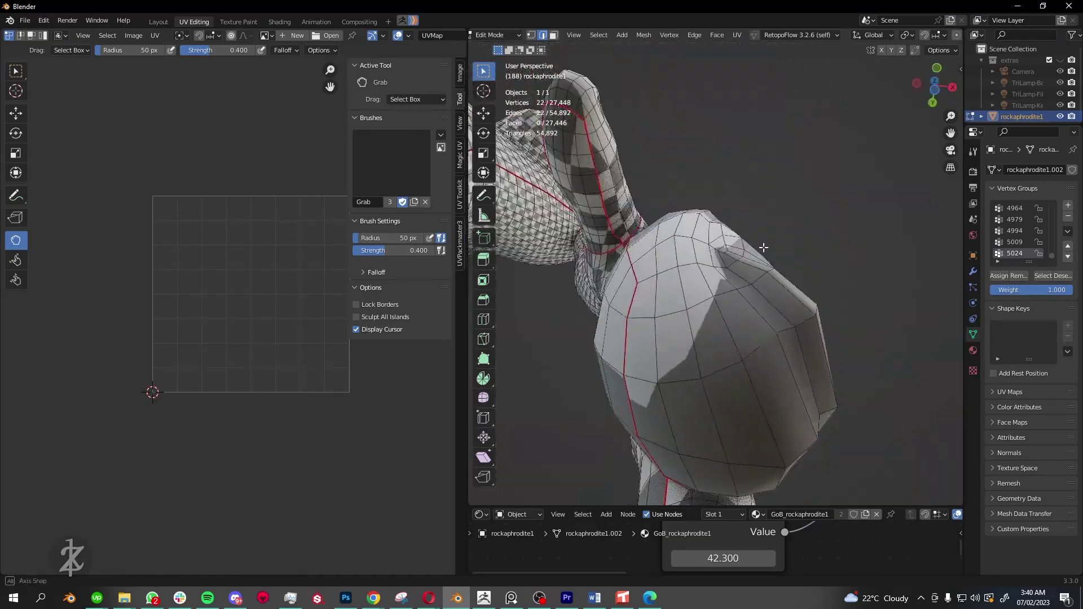
{"action": "middle_click_drag", "start_coordinate": [768, 308], "coordinate": [727, 281]}
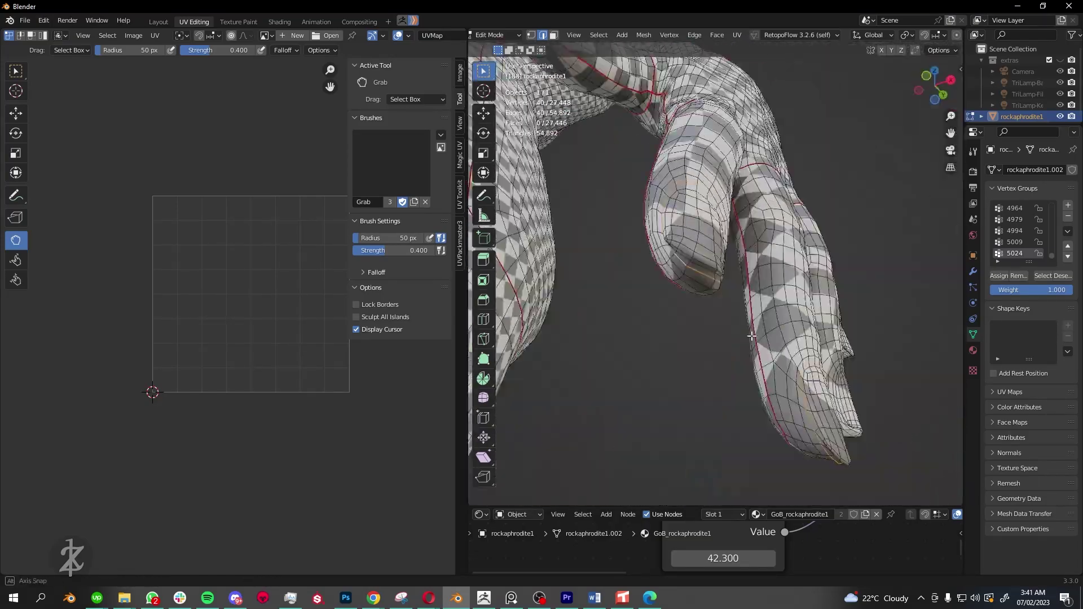
{"action": "middle_click_drag", "start_coordinate": [751, 336], "coordinate": [740, 249]}
{"action": "mouse_move", "coordinate": [651, 298]}
{"action": "middle_mouse_down"}
{"action": "mouse_move", "coordinate": [709, 317]}
{"action": "mouse_move", "coordinate": [746, 263]}
{"action": "middle_mouse_up"}
{"action": "middle_click_drag", "start_coordinate": [796, 292], "coordinate": [779, 198]}
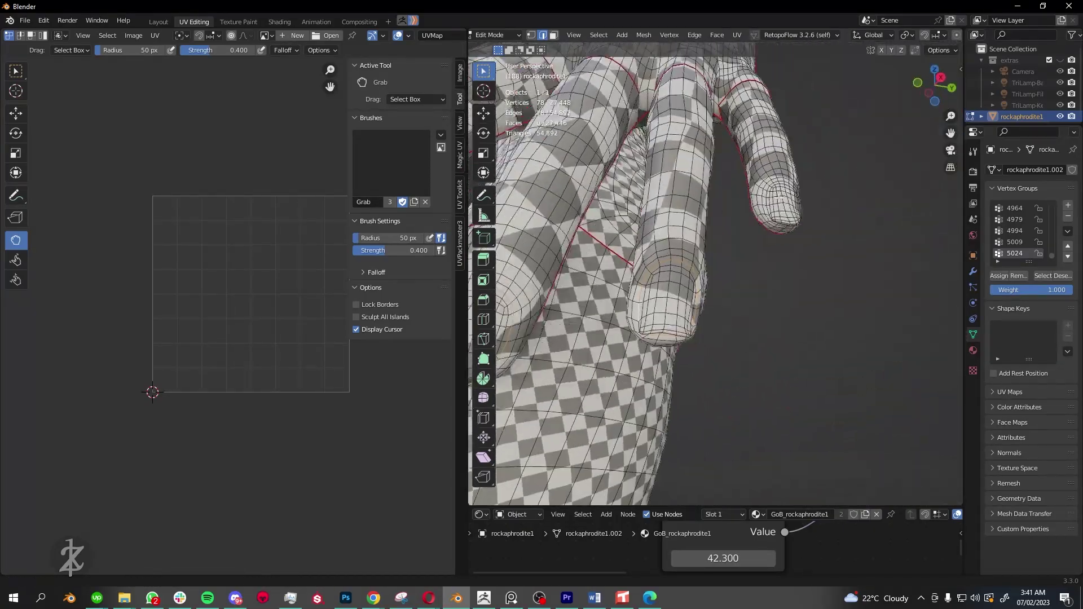
{"action": "middle_click_drag", "start_coordinate": [698, 298], "coordinate": [650, 269]}
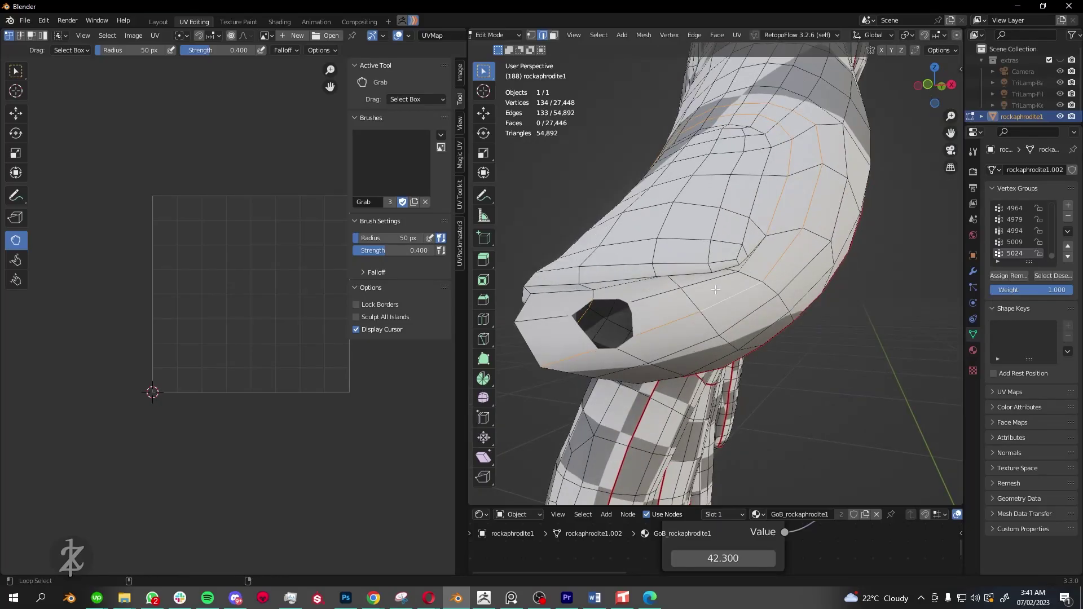
{"action": "left_click", "coordinate": [716, 290], "text": "alt"}
{"action": "middle_click_drag", "start_coordinate": [715, 289], "coordinate": [630, 303]}
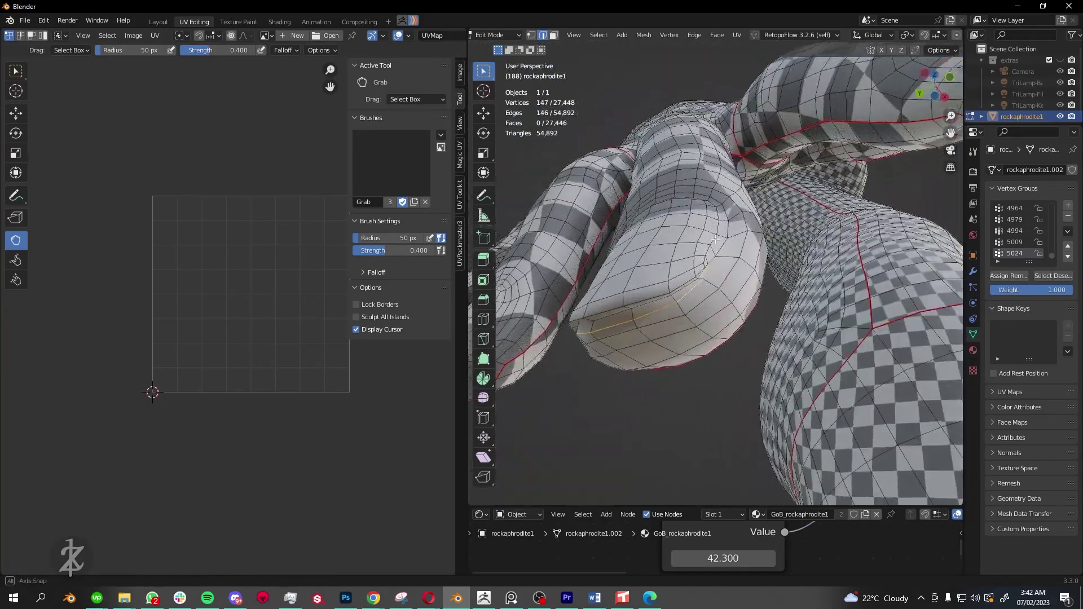
{"action": "middle_click_drag", "start_coordinate": [705, 254], "coordinate": [604, 252]}
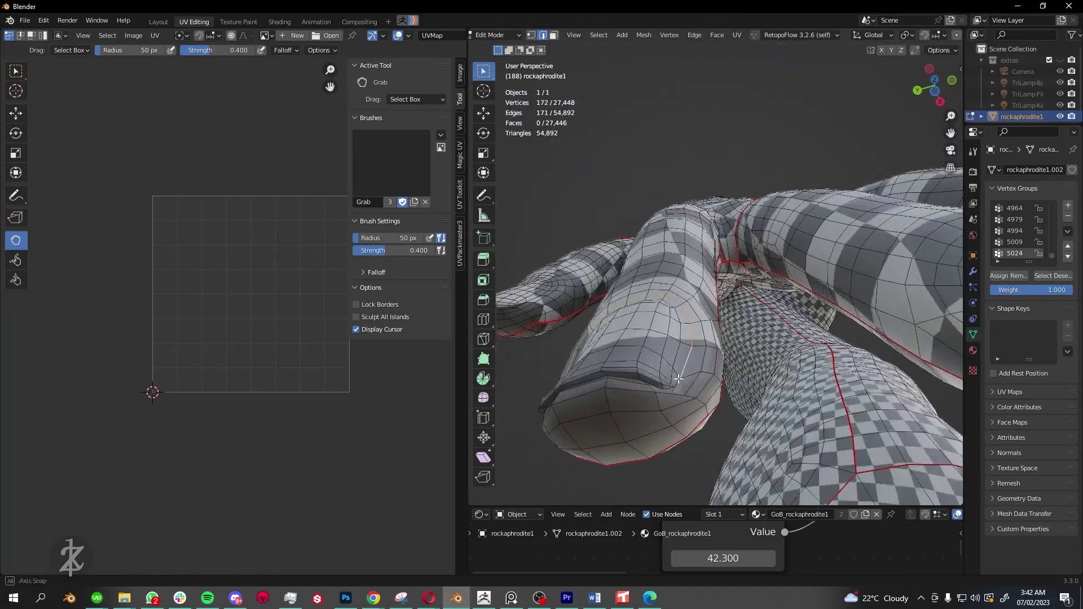
{"action": "left_click", "coordinate": [678, 378], "text": "alt"}
{"action": "middle_click_drag", "start_coordinate": [678, 378], "coordinate": [705, 294]}
{"action": "scroll", "coordinate": [711, 285], "scroll_direction": "down", "scroll_amount": 5}
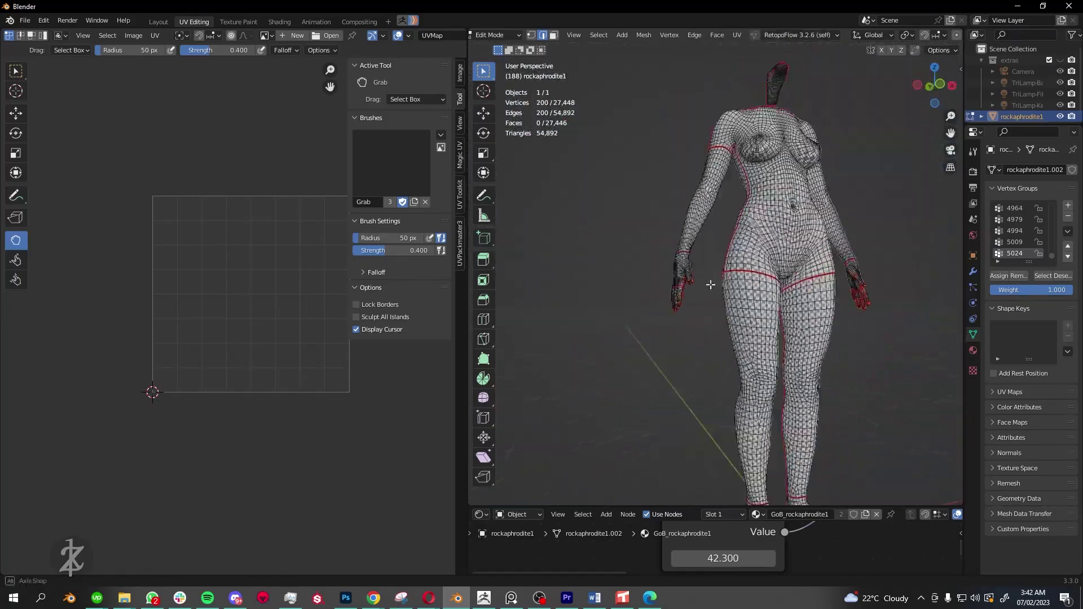
Switch to Solid shading and extend the seam path over the shoulder.
{"action": "scroll", "coordinate": [721, 308], "scroll_direction": "up", "scroll_amount": 3}
{"action": "middle_click_drag", "start_coordinate": [720, 308], "coordinate": [651, 325]}
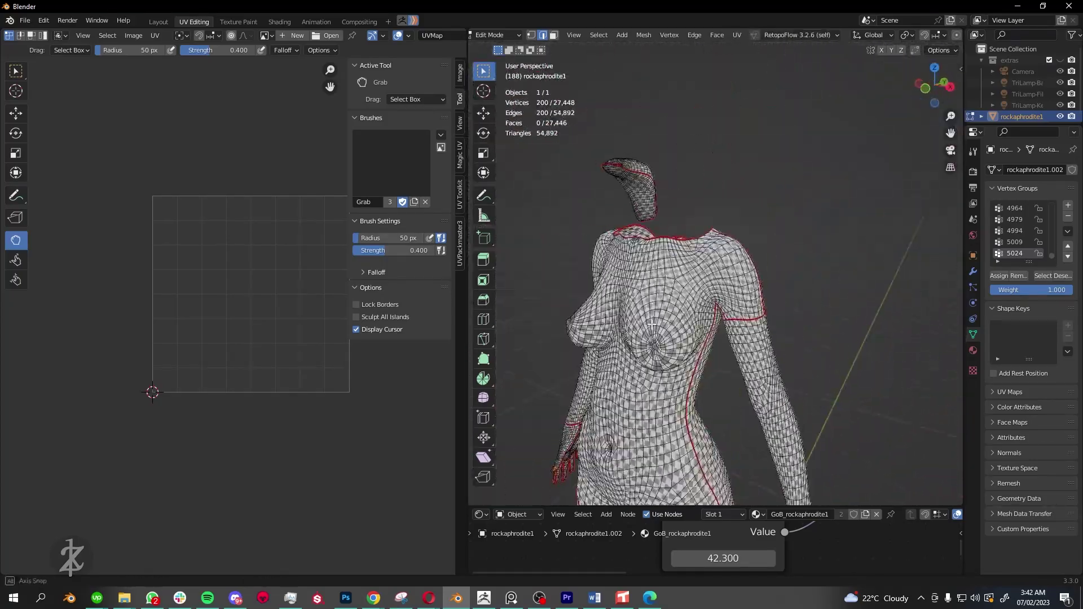
{"action": "left_click", "coordinate": [794, 314], "text": "alt+shift"}
{"action": "scroll", "coordinate": [793, 314], "scroll_direction": "up", "scroll_amount": 3}
{"action": "middle_click_drag", "start_coordinate": [794, 314], "coordinate": [708, 249]}
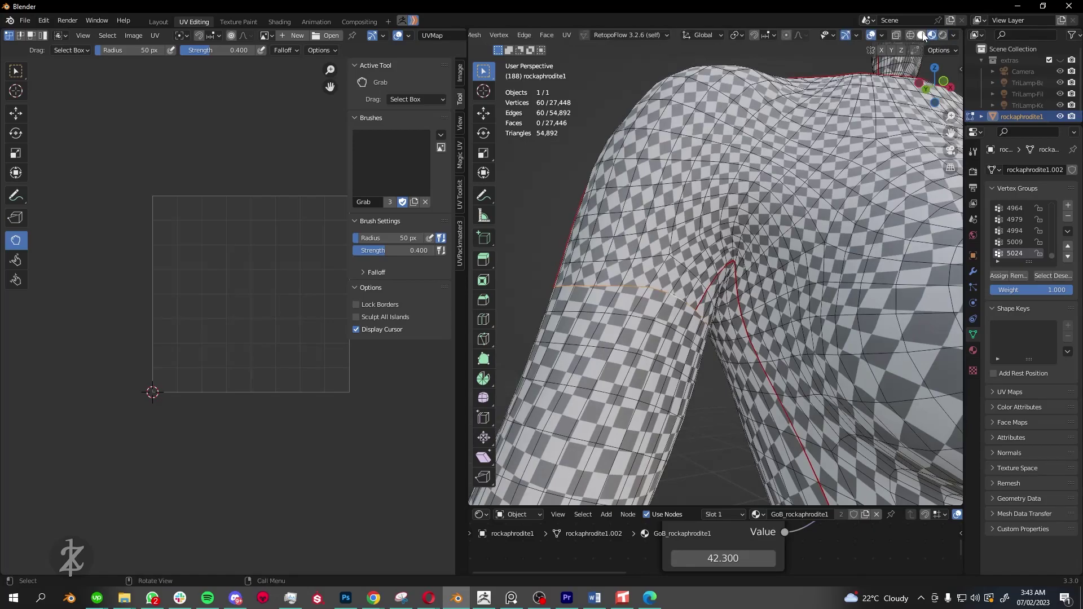
{"action": "left_click", "coordinate": [922, 35]}
{"action": "scroll", "coordinate": [696, 361], "scroll_direction": "down", "scroll_amount": 3}
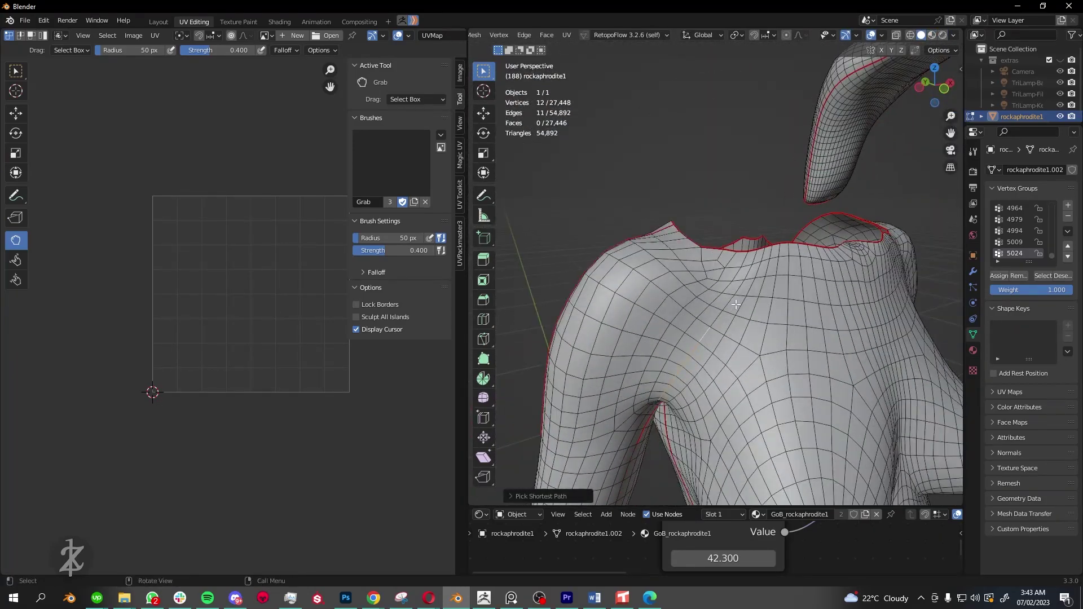
{"action": "mouse_move", "coordinate": [551, 378]}
{"action": "middle_mouse_down"}
{"action": "mouse_move", "coordinate": [749, 360]}
{"action": "mouse_move", "coordinate": [787, 305]}
{"action": "mouse_move", "coordinate": [793, 254]}
{"action": "mouse_move", "coordinate": [756, 269]}
{"action": "middle_mouse_up"}
{"action": "left_click", "coordinate": [750, 360], "text": "shift"}
{"action": "key", "text": "shift+z"}
{"action": "left_click", "coordinate": [922, 35]}
{"action": "left_click", "coordinate": [756, 268], "text": "ctrl"}
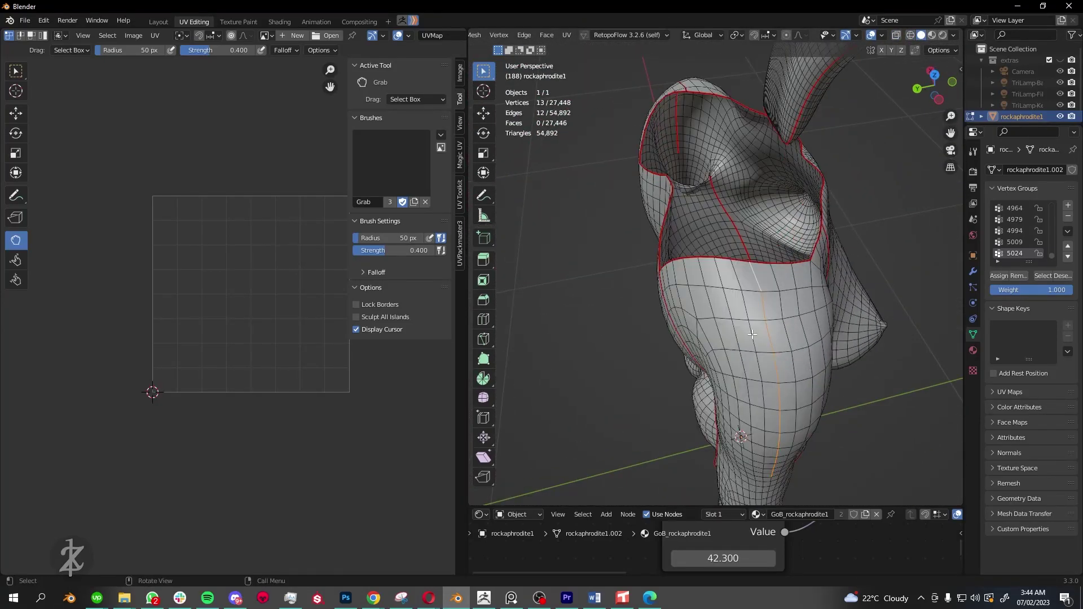
Pick a new shortest path toward the armpit, undoing a wrong selection.
{"action": "middle_click_drag", "start_coordinate": [752, 334], "coordinate": [543, 249]}
{"action": "scroll", "coordinate": [543, 249], "scroll_direction": "up", "scroll_amount": 5}
{"action": "mouse_move", "coordinate": [621, 282]}
{"action": "middle_mouse_down"}
{"action": "mouse_move", "coordinate": [722, 329]}
{"action": "mouse_move", "coordinate": [705, 270]}
{"action": "middle_mouse_up"}
{"action": "left_click", "coordinate": [705, 269], "text": "ctrl"}
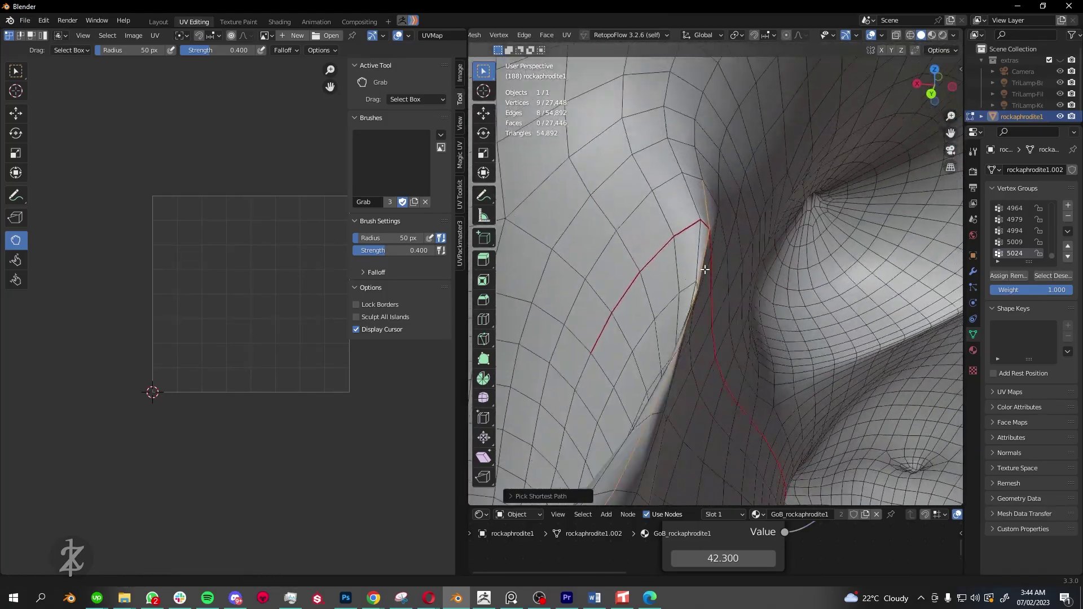
{"action": "key", "text": "ctrl+z"}
{"action": "mouse_move", "coordinate": [704, 269]}
{"action": "middle_mouse_down"}
{"action": "mouse_move", "coordinate": [737, 339]}
{"action": "mouse_move", "coordinate": [551, 320]}
{"action": "mouse_move", "coordinate": [752, 326]}
{"action": "mouse_move", "coordinate": [745, 261]}
{"action": "middle_mouse_up"}
{"action": "left_click", "coordinate": [738, 339], "text": "ctrl"}
{"action": "left_click", "coordinate": [752, 326], "text": "ctrl"}
Extend the path across the armpit crease and down the torso's side to 42 vertices.
{"action": "scroll", "coordinate": [745, 262], "scroll_direction": "down", "scroll_amount": 4}
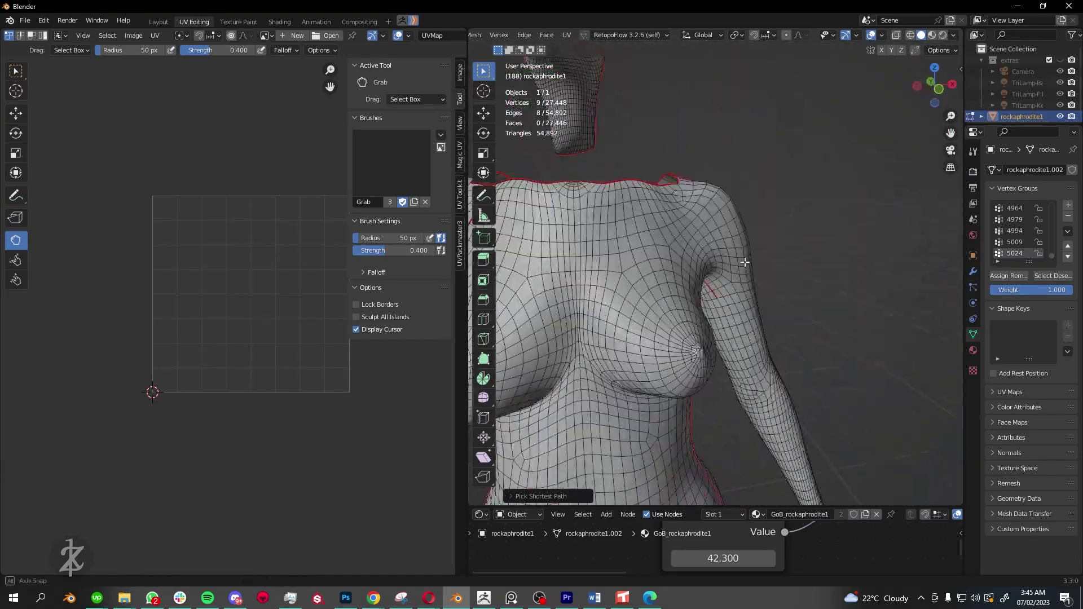
{"action": "left_click", "coordinate": [745, 262], "text": "ctrl"}
{"action": "scroll", "coordinate": [746, 262], "scroll_direction": "up", "scroll_amount": 4}
{"action": "mouse_move", "coordinate": [745, 261]}
{"action": "middle_mouse_down"}
{"action": "mouse_move", "coordinate": [621, 266]}
{"action": "mouse_move", "coordinate": [784, 359]}
{"action": "mouse_move", "coordinate": [710, 326]}
{"action": "middle_mouse_up"}
{"action": "scroll", "coordinate": [621, 266], "scroll_direction": "up", "scroll_amount": 3}
{"action": "left_click", "coordinate": [784, 356], "text": "ctrl"}
{"action": "scroll", "coordinate": [784, 360], "scroll_direction": "down", "scroll_amount": 3}
{"action": "scroll", "coordinate": [709, 326], "scroll_direction": "down", "scroll_amount": 3}
Finish the torso-side path and mark it as a seam.
{"action": "left_click", "coordinate": [709, 326], "text": "ctrl"}
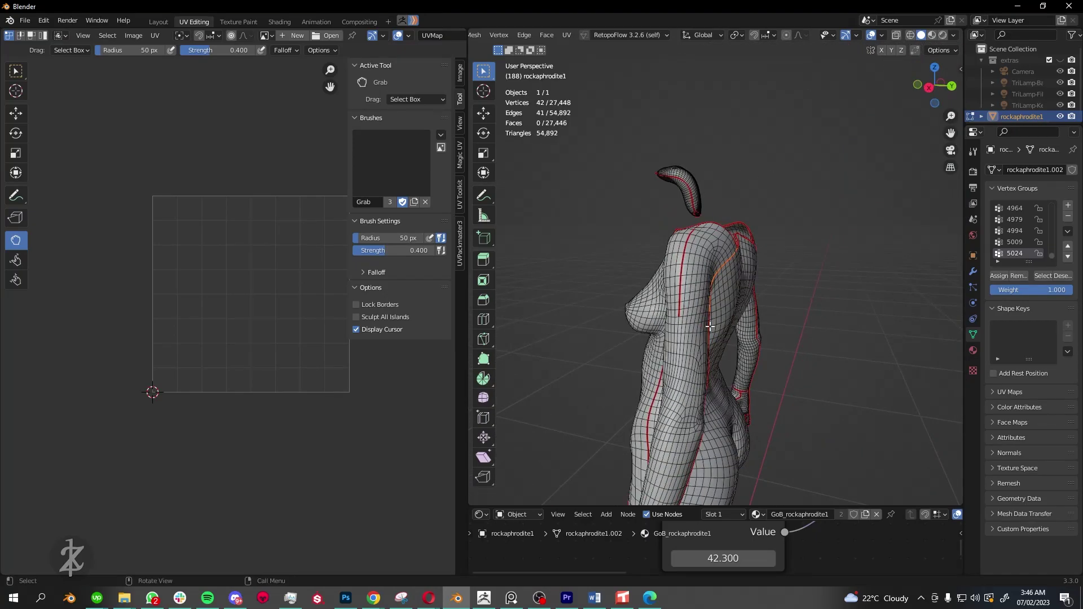
{"action": "right_click", "coordinate": [709, 326]}
{"action": "left_click", "coordinate": [719, 242]}
{"action": "key", "text": "alt+a"}
Select the whole mesh and unwrap it into UV islands.
{"action": "mouse_move", "coordinate": [719, 243]}
{"action": "middle_mouse_down"}
{"action": "mouse_move", "coordinate": [880, 232]}
{"action": "mouse_move", "coordinate": [762, 276]}
{"action": "mouse_move", "coordinate": [705, 270]}
{"action": "middle_mouse_up"}
{"action": "scroll", "coordinate": [705, 271], "scroll_direction": "up", "scroll_amount": 3}
{"action": "key", "text": "a"}
{"action": "key", "text": "u"}
{"action": "key", "text": "Return"}
{"action": "scroll", "coordinate": [218, 372], "scroll_direction": "up", "scroll_amount": 2}
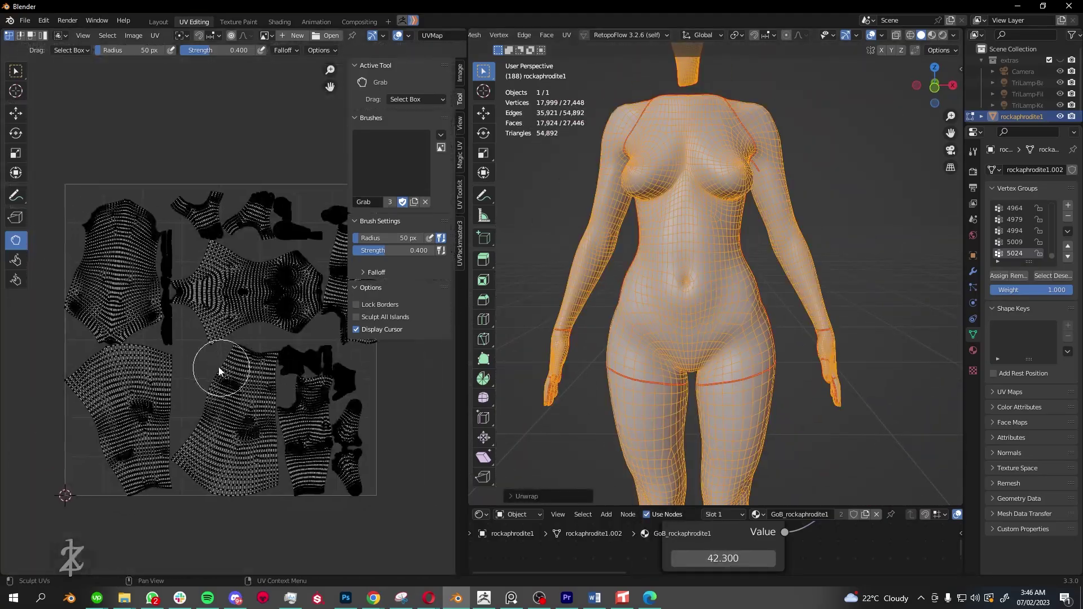
{"action": "scroll", "coordinate": [218, 371], "scroll_direction": "up", "scroll_amount": 3}
{"action": "scroll", "coordinate": [235, 379], "scroll_direction": "up", "scroll_amount": 3}
{"action": "scroll", "coordinate": [677, 282], "scroll_direction": "up", "scroll_amount": 3}
Re-select the entire mesh and unwrap it a second time from a front view.
{"action": "mouse_move", "coordinate": [677, 282]}
{"action": "middle_mouse_down"}
{"action": "mouse_move", "coordinate": [479, 289]}
{"action": "mouse_move", "coordinate": [621, 282]}
{"action": "middle_mouse_up"}
{"action": "scroll", "coordinate": [621, 282], "scroll_direction": "up", "scroll_amount": 4}
{"action": "left_click", "coordinate": [525, 293], "text": "alt"}
{"action": "right_click", "coordinate": [524, 293]}
{"action": "left_click", "coordinate": [525, 293]}
{"action": "middle_click_drag", "start_coordinate": [525, 292], "coordinate": [736, 315]}
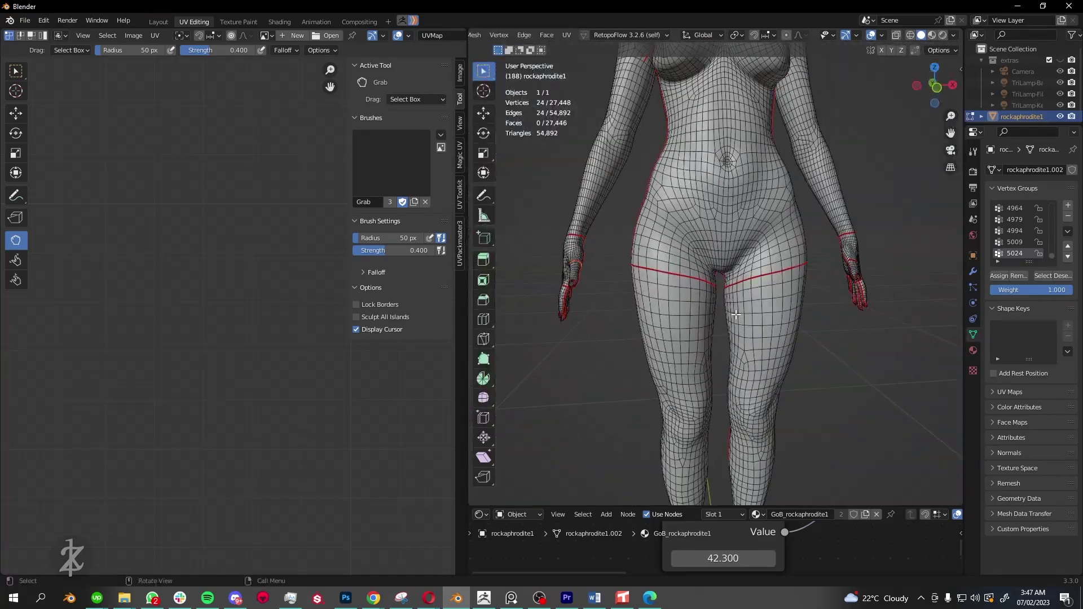
{"action": "key", "text": "a"}
{"action": "key", "text": "u"}
{"action": "key", "text": "Return"}
Widen the UV editor, select all UV islands and pack them with UVPackmaster.
{"action": "left_click_drag", "start_coordinate": [469, 320], "coordinate": [818, 321]}
{"action": "left_click", "coordinate": [809, 243]}
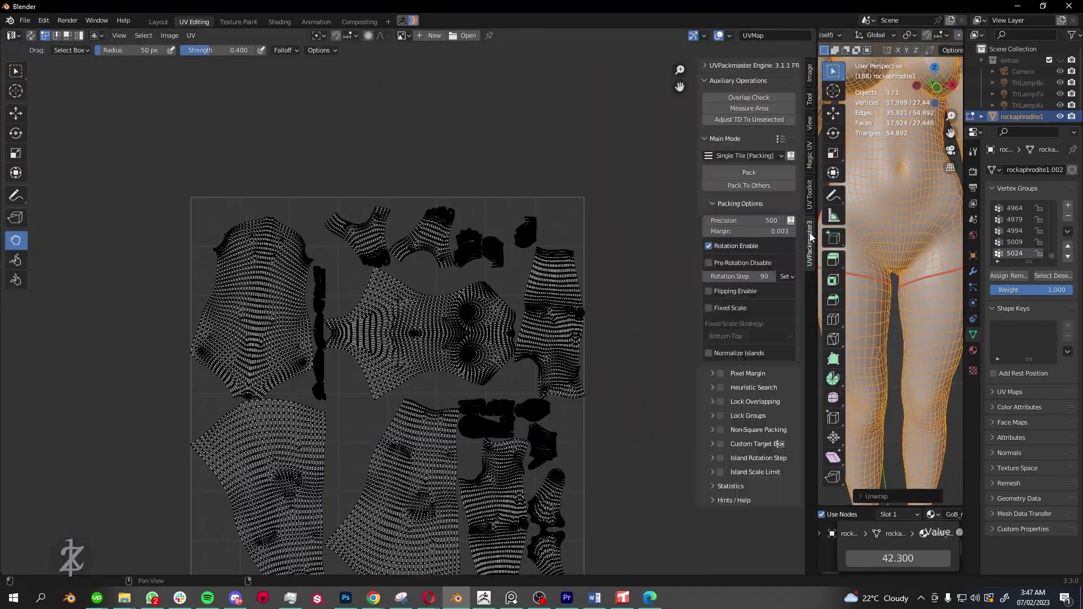
{"action": "key", "text": "a"}
{"action": "left_click", "coordinate": [750, 172]}
{"action": "scroll", "coordinate": [484, 389], "scroll_direction": "up", "scroll_amount": 3}
{"action": "scroll", "coordinate": [403, 283], "scroll_direction": "up", "scroll_amount": 3}
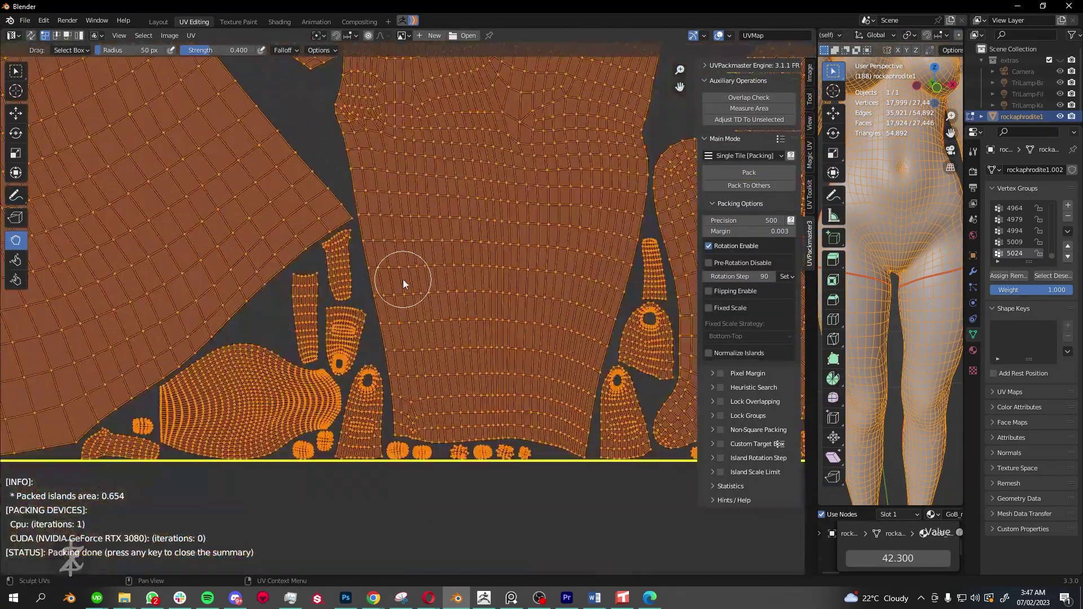
{"action": "scroll", "coordinate": [404, 283], "scroll_direction": "down", "scroll_amount": 2}
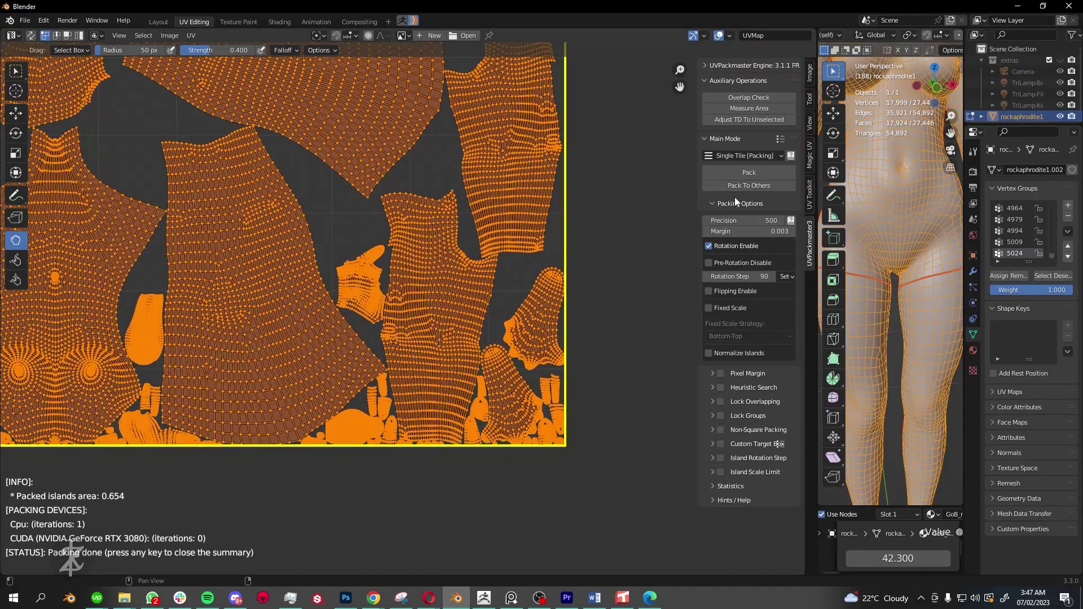
Enable Normalize Islands, repack, then run UV Average Islands Scale.
{"action": "left_click", "coordinate": [708, 353]}
{"action": "left_click", "coordinate": [749, 172]}
{"action": "scroll", "coordinate": [395, 268], "scroll_direction": "down", "scroll_amount": 2}
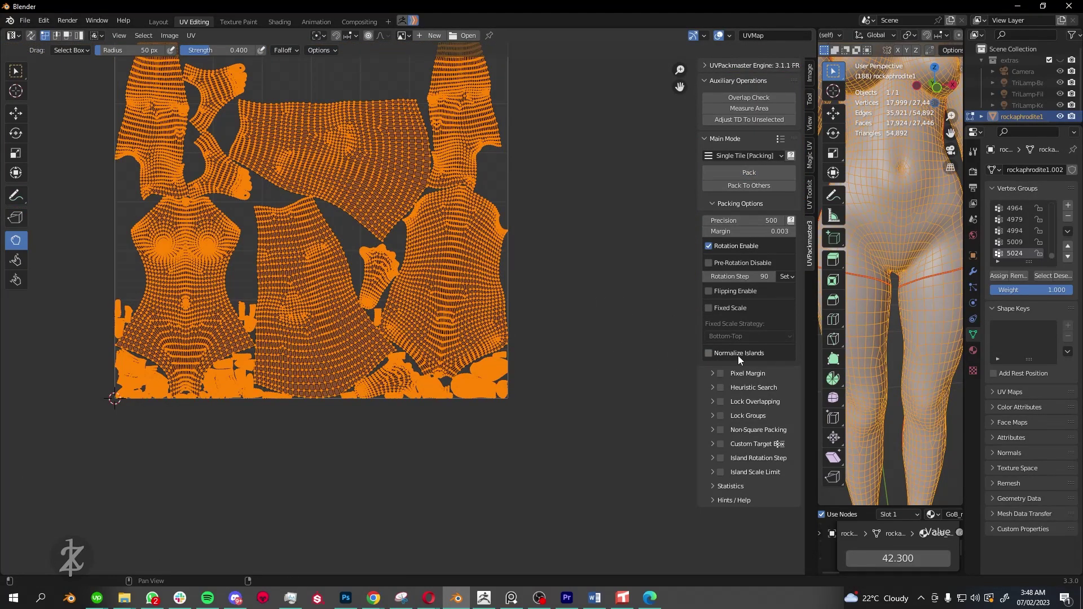
{"action": "left_click", "coordinate": [191, 35]}
{"action": "left_click", "coordinate": [226, 214]}
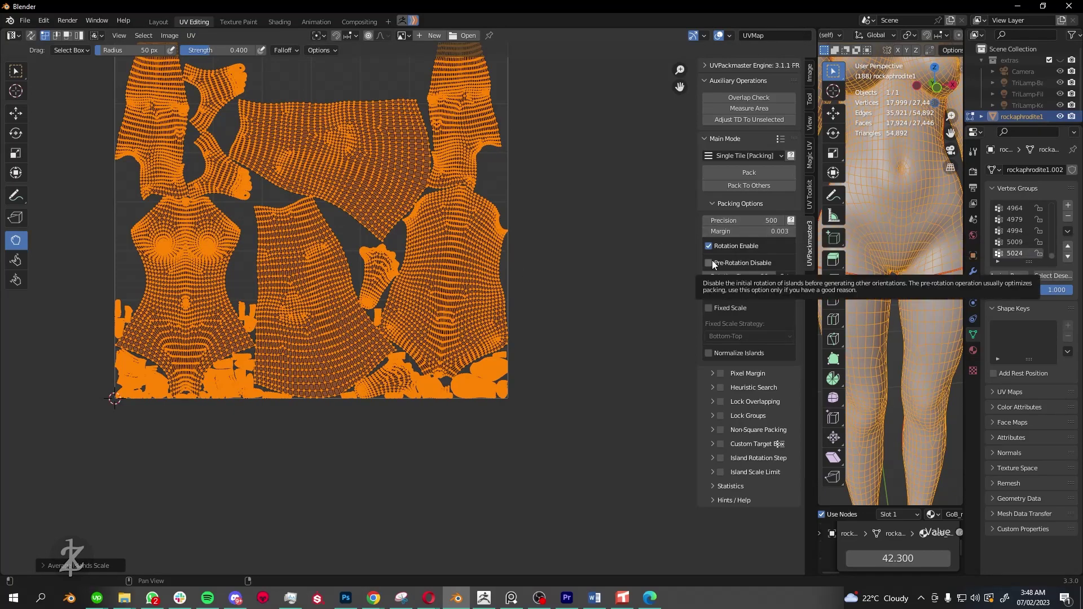
Enable Fixed Scale packing with its strategy set, and pack the islands again.
{"action": "left_click", "coordinate": [709, 308]}
{"action": "left_click", "coordinate": [759, 337]}
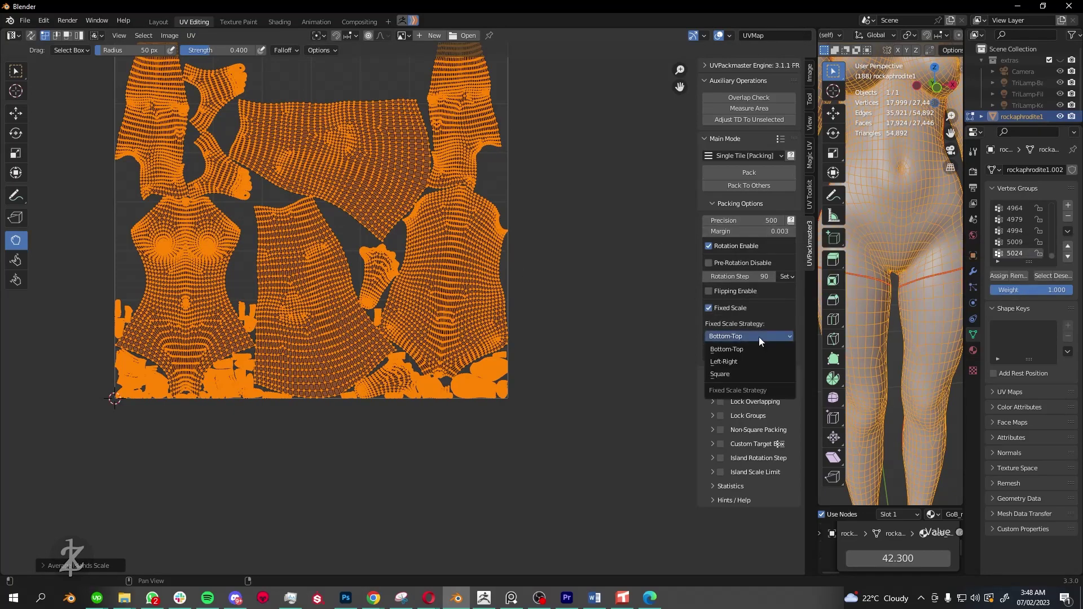
{"action": "left_click", "coordinate": [734, 185]}
{"action": "left_click", "coordinate": [749, 172]}
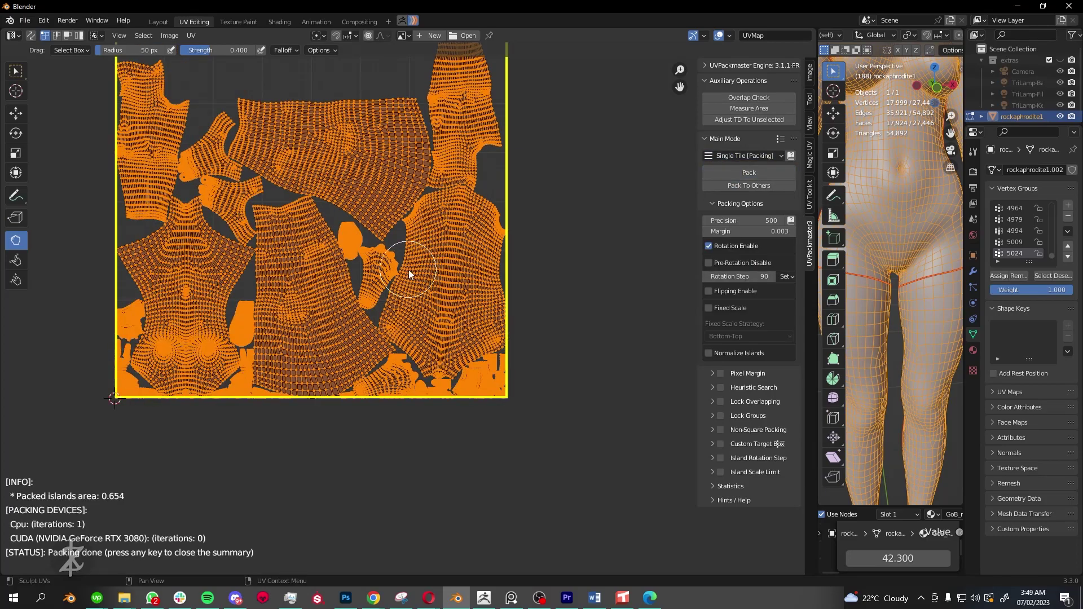
{"action": "scroll", "coordinate": [375, 358], "scroll_direction": "down", "scroll_amount": 4}
Enlarge the 3D view and try moving and selecting the UV islands.
{"action": "left_click_drag", "start_coordinate": [818, 272], "coordinate": [632, 272]}
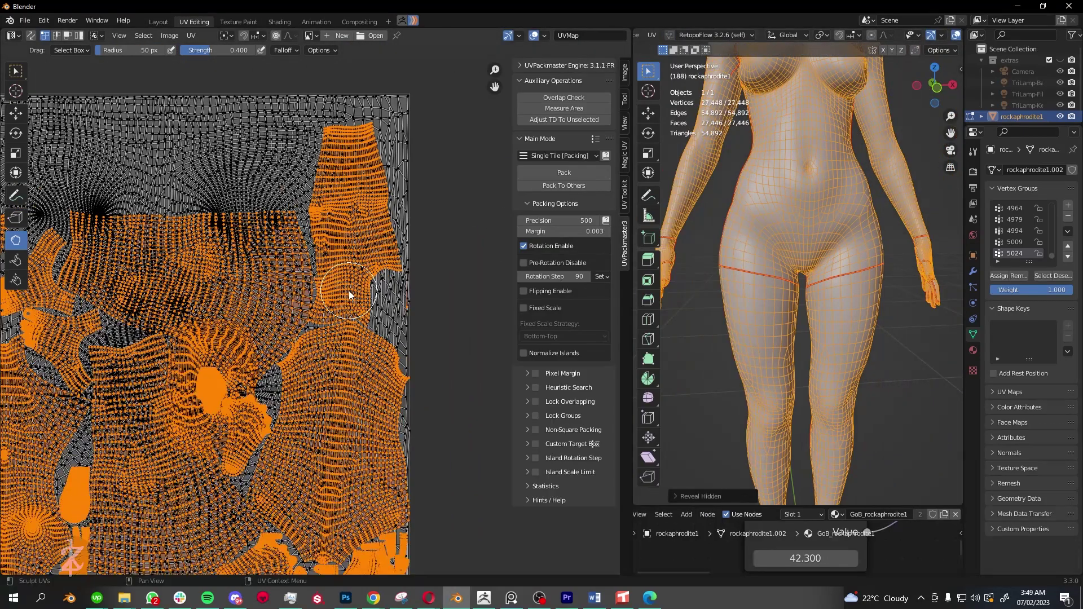
{"action": "scroll", "coordinate": [349, 290], "scroll_direction": "up", "scroll_amount": 1}
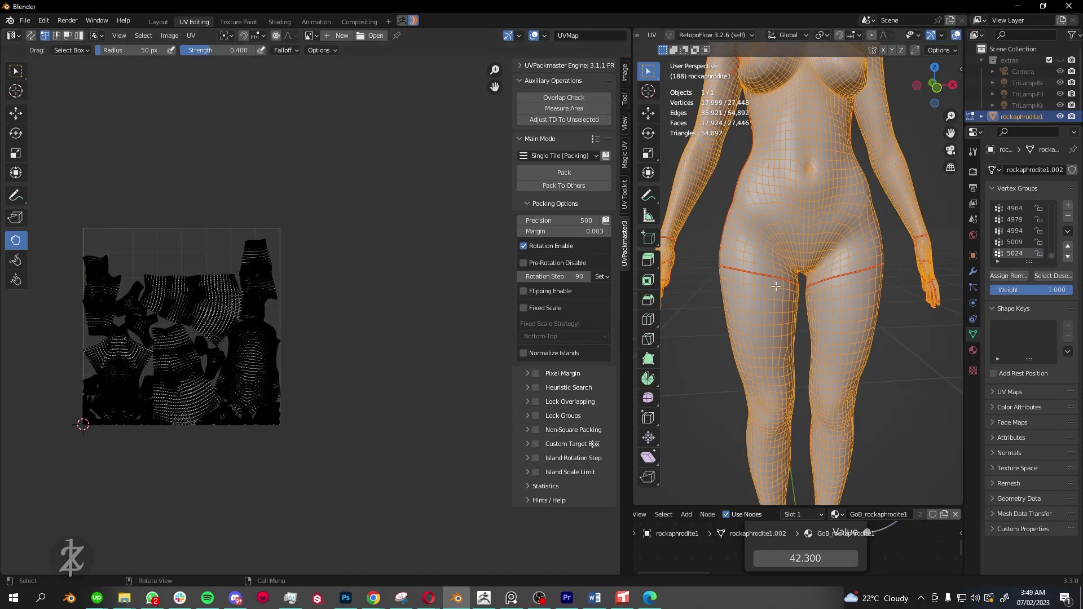
{"action": "key", "text": "g"}
{"action": "left_click", "coordinate": [625, 297]}
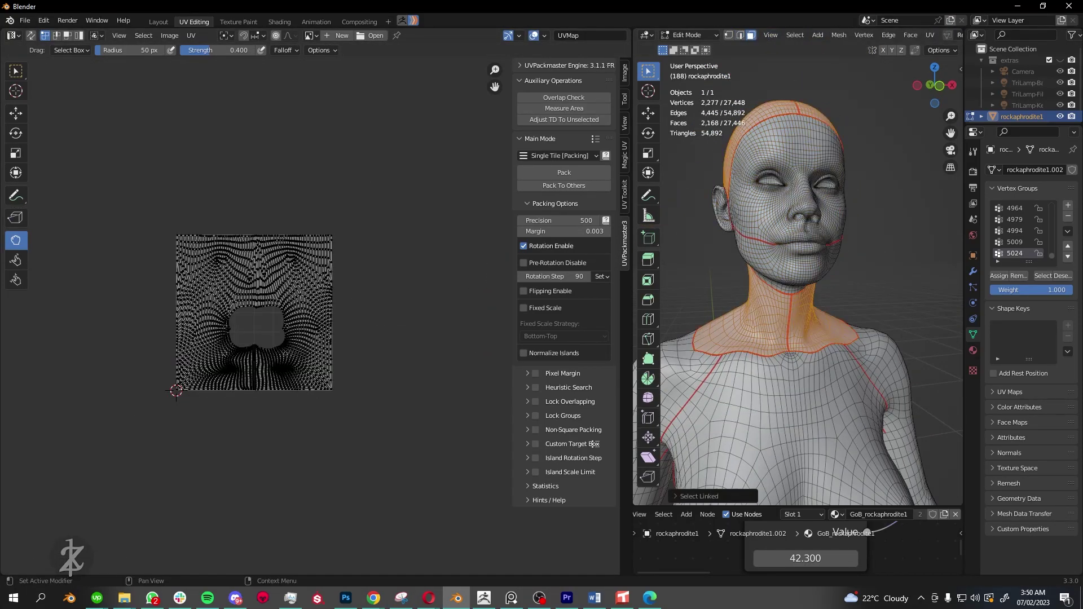
{"action": "key", "text": "w"}
{"action": "key", "text": "a"}
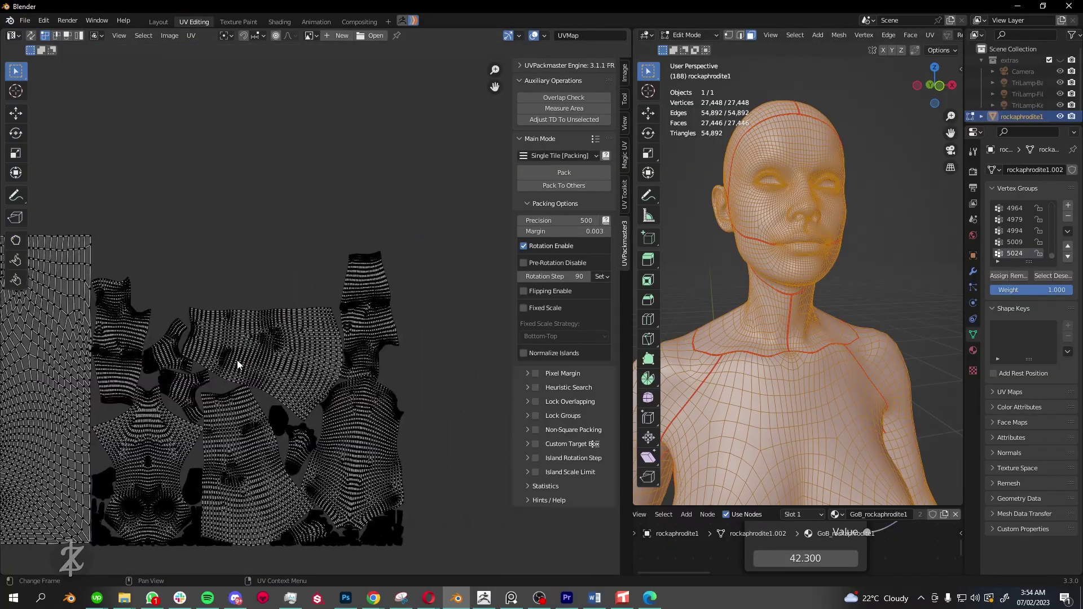
{"action": "scroll", "coordinate": [236, 358], "scroll_direction": "up", "scroll_amount": 3}
{"action": "scroll", "coordinate": [208, 370], "scroll_direction": "up", "scroll_amount": 3}
Select all UV islands and scale them up by about 1.25.
{"action": "key", "text": "l"}
{"action": "scroll", "coordinate": [249, 408], "scroll_direction": "up", "scroll_amount": 2}
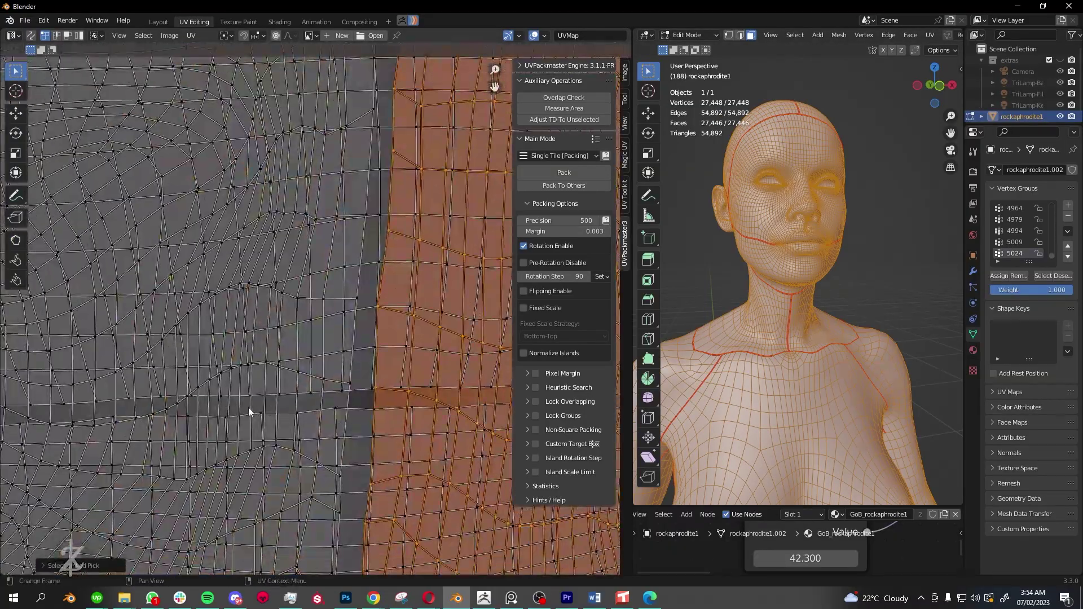
{"action": "scroll", "coordinate": [320, 360], "scroll_direction": "down", "scroll_amount": 2}
{"action": "scroll", "coordinate": [321, 359], "scroll_direction": "down", "scroll_amount": 4}
{"action": "left_click", "coordinate": [336, 188]}
{"action": "key", "text": "a"}
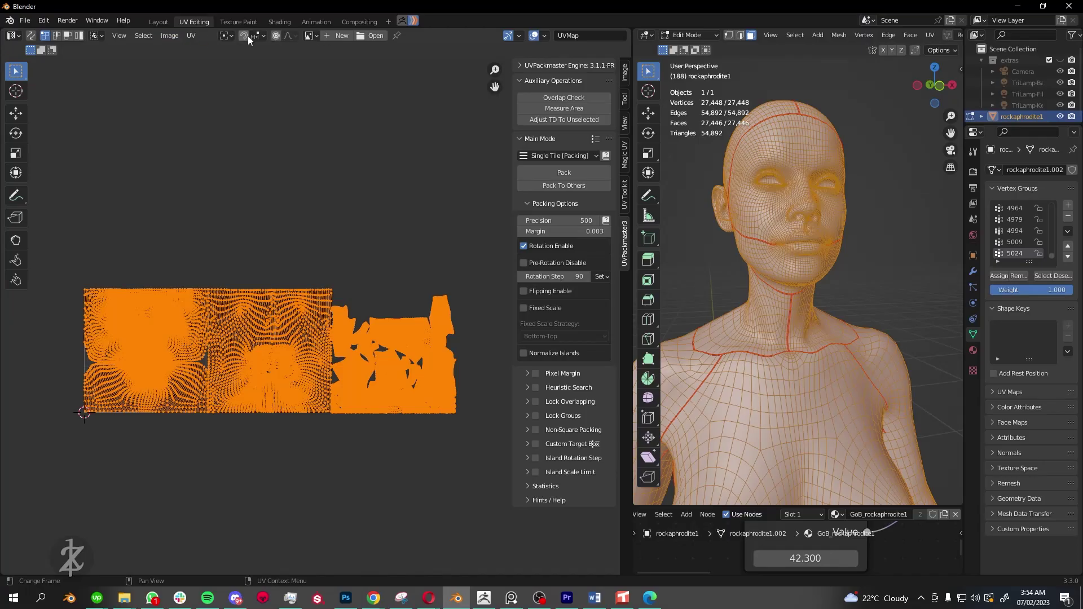
{"action": "key", "text": "s"}
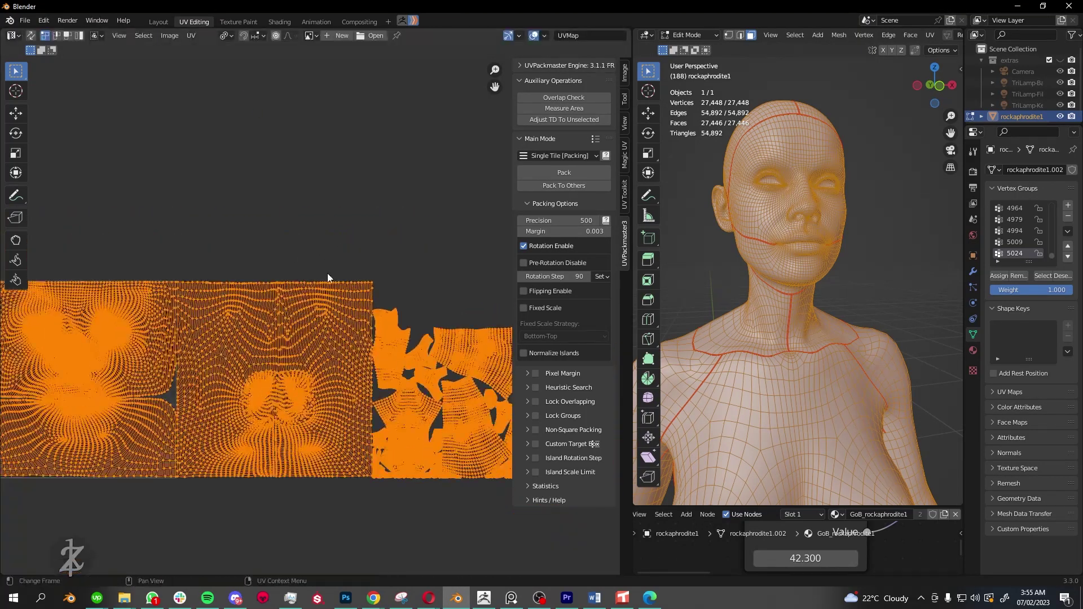
{"action": "left_click", "coordinate": [268, 172]}
Orbit the figure in Layout, then hide one UV island in UV Editing.
{"action": "left_click", "coordinate": [158, 21]}
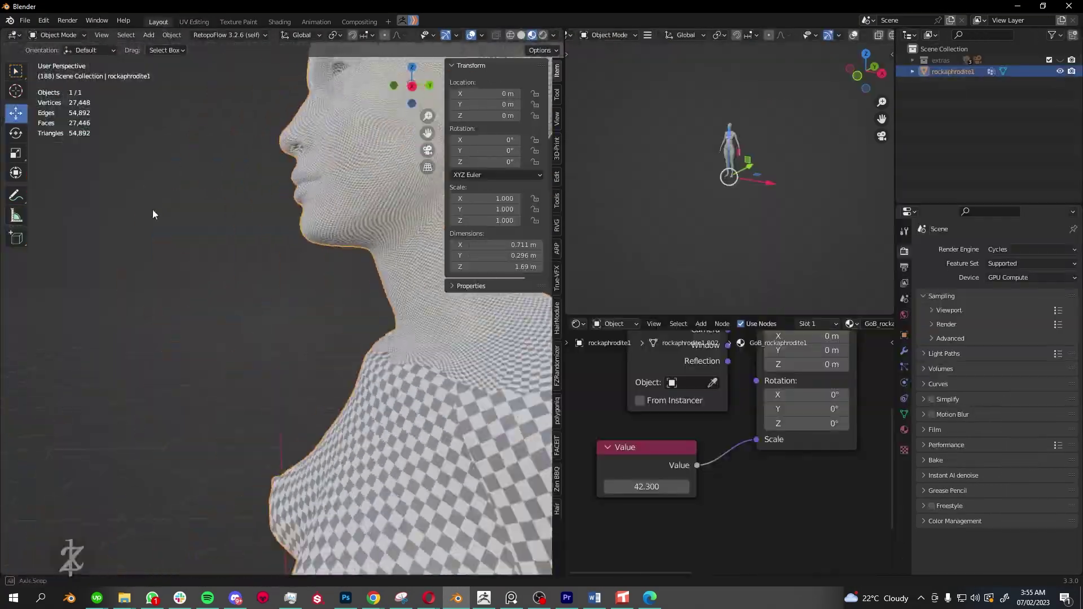
{"action": "mouse_move", "coordinate": [152, 209]}
{"action": "middle_mouse_down"}
{"action": "mouse_move", "coordinate": [308, 302]}
{"action": "mouse_move", "coordinate": [146, 282]}
{"action": "mouse_move", "coordinate": [246, 225]}
{"action": "middle_mouse_up"}
{"action": "left_click", "coordinate": [194, 21]}
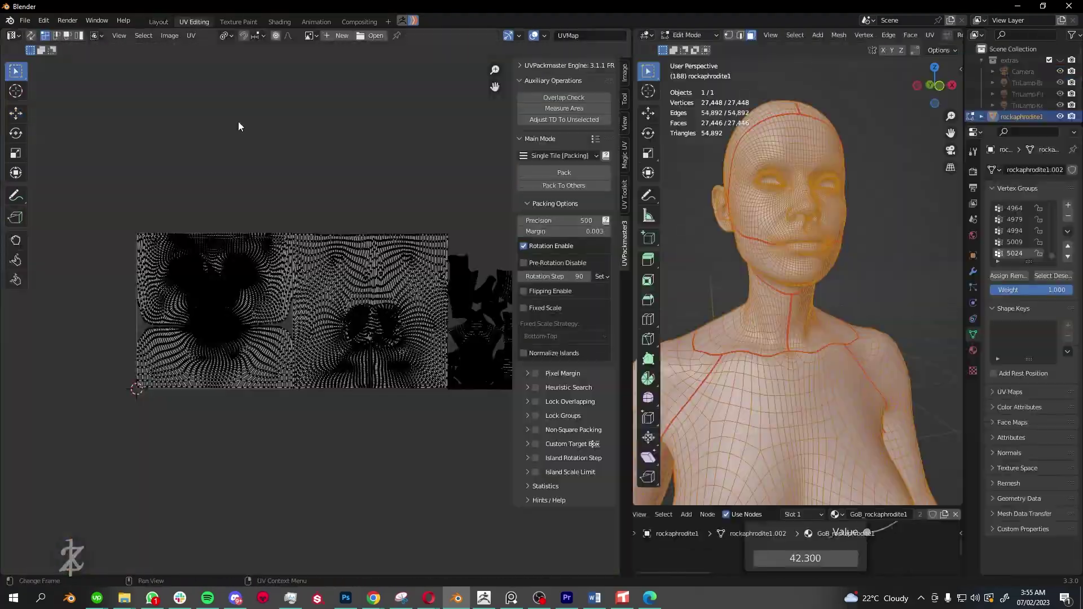
{"action": "scroll", "coordinate": [245, 295], "scroll_direction": "up", "scroll_amount": 2}
{"action": "scroll", "coordinate": [266, 261], "scroll_direction": "up", "scroll_amount": 1}
{"action": "left_click", "coordinate": [267, 261]}
{"action": "key", "text": "h"}
Switch the 3D view to Material Preview to show the checker texture on the body.
{"action": "scroll", "coordinate": [263, 307], "scroll_direction": "up", "scroll_amount": 3}
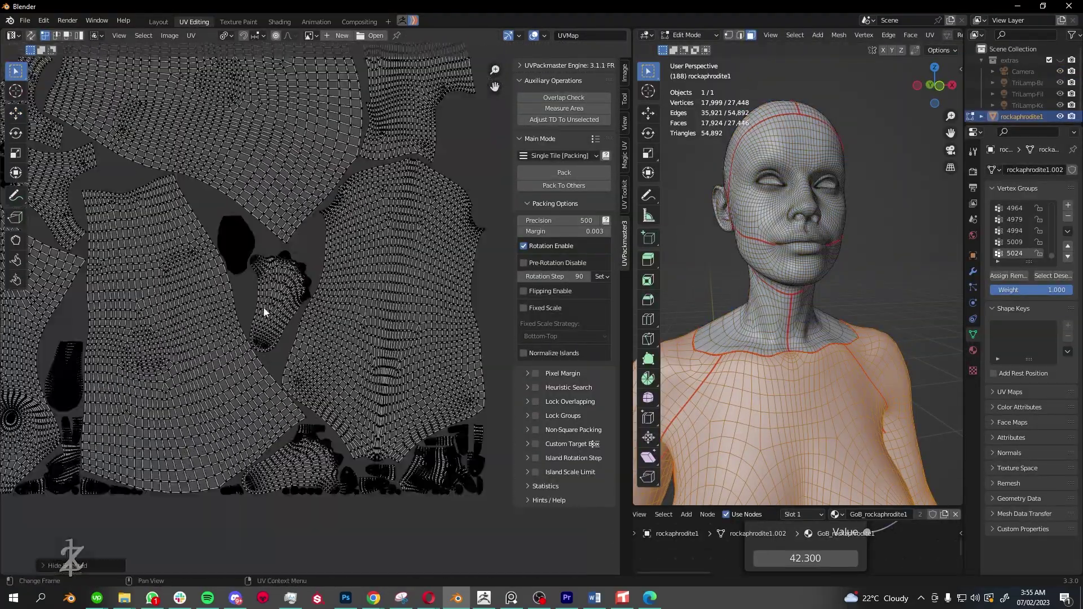
{"action": "scroll", "coordinate": [802, 282], "scroll_direction": "up", "scroll_amount": 3}
{"action": "left_click", "coordinate": [932, 35]}
{"action": "scroll", "coordinate": [323, 303], "scroll_direction": "down", "scroll_amount": 3}
{"action": "scroll", "coordinate": [323, 303], "scroll_direction": "down", "scroll_amount": 3}
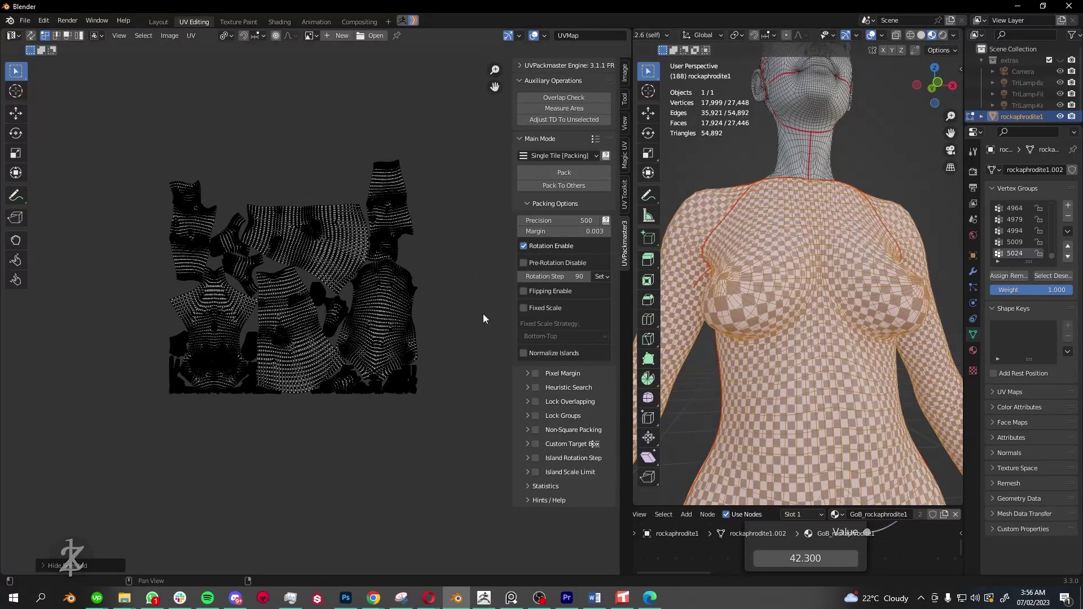
Hide every UV island except the front torso and pick the Grab sculpt brush.
{"action": "scroll", "coordinate": [248, 279], "scroll_direction": "down", "scroll_amount": 1}
{"action": "key", "text": "a"}
{"action": "middle_click_drag", "start_coordinate": [271, 280], "coordinate": [299, 271]}
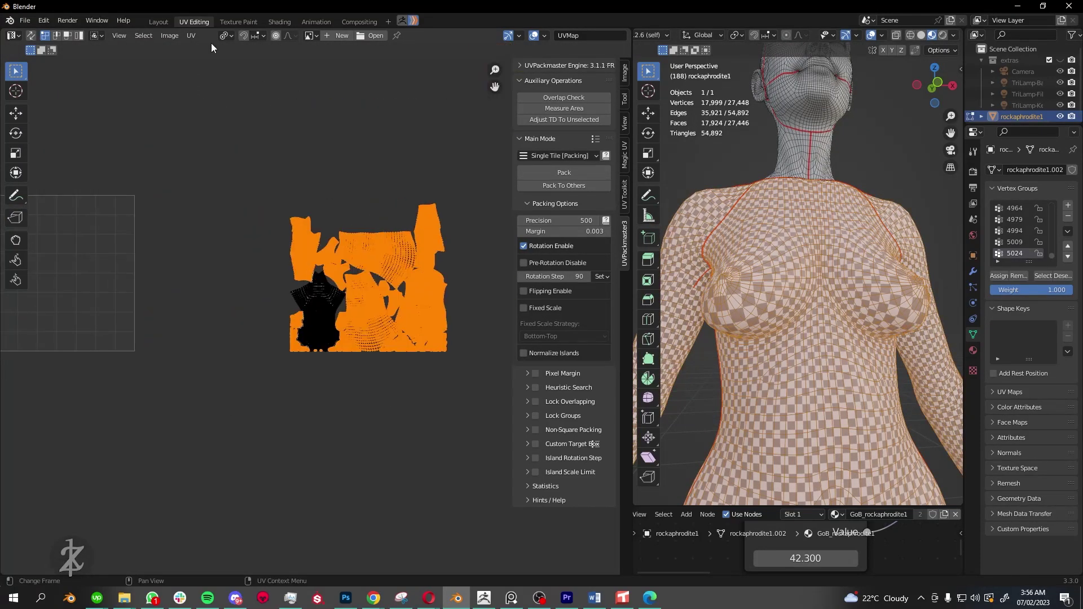
{"action": "key", "text": "h"}
{"action": "key", "text": "Home"}
{"action": "scroll", "coordinate": [337, 330], "scroll_direction": "down", "scroll_amount": 3}
Undo the unwanted UV sculpt strokes on the torso island with Ctrl+Z.
{"action": "key", "text": "ctrl+z"}
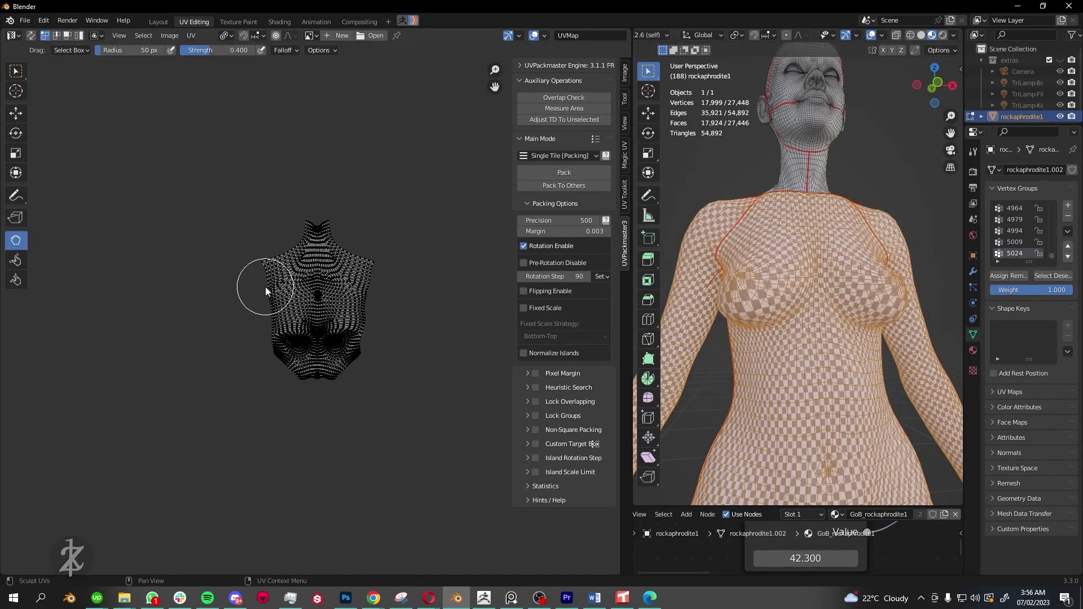
{"action": "scroll", "coordinate": [280, 321], "scroll_direction": "up", "scroll_amount": 1}
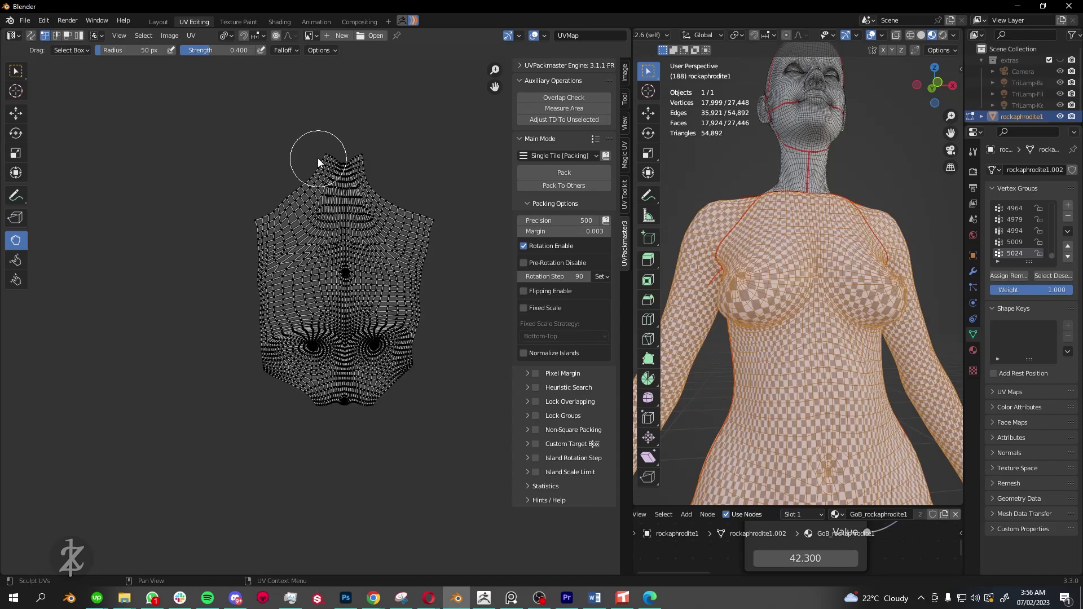
{"action": "scroll", "coordinate": [280, 203], "scroll_direction": "up", "scroll_amount": 4}
{"action": "scroll", "coordinate": [305, 188], "scroll_direction": "up", "scroll_amount": 1}
{"action": "scroll", "coordinate": [349, 280], "scroll_direction": "down", "scroll_amount": 3}
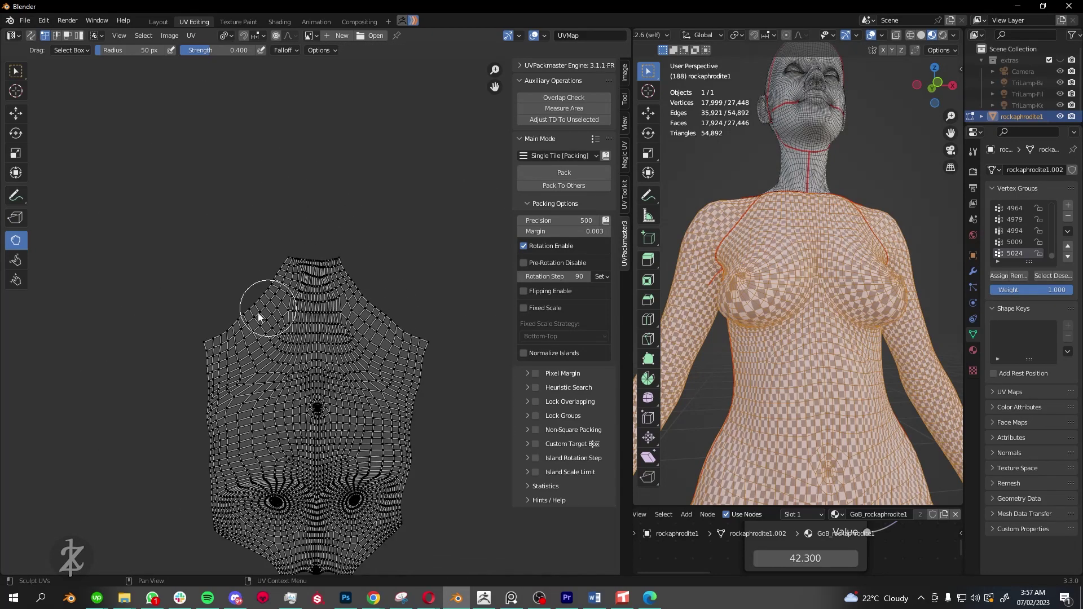
{"action": "key", "text": "ctrl+z"}
{"action": "key", "text": "ctrl+z"}
{"action": "key", "text": "ctrl+z"}
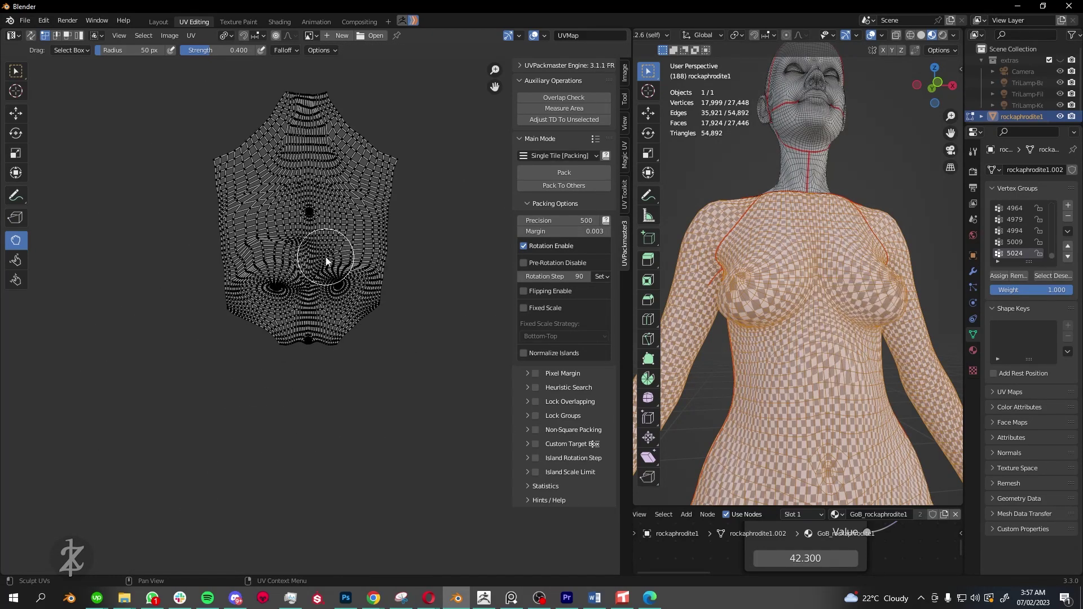
{"action": "key", "text": "ctrl+z"}
{"action": "key", "text": "ctrl+z"}
{"action": "key", "text": "ctrl+z"}
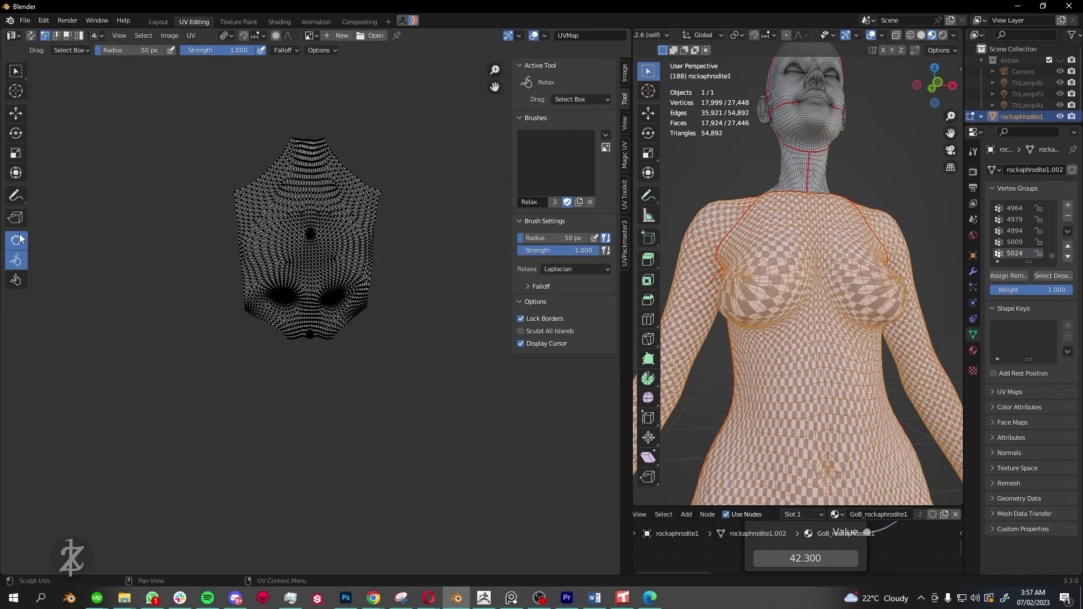
{"action": "key", "text": "ctrl+z"}
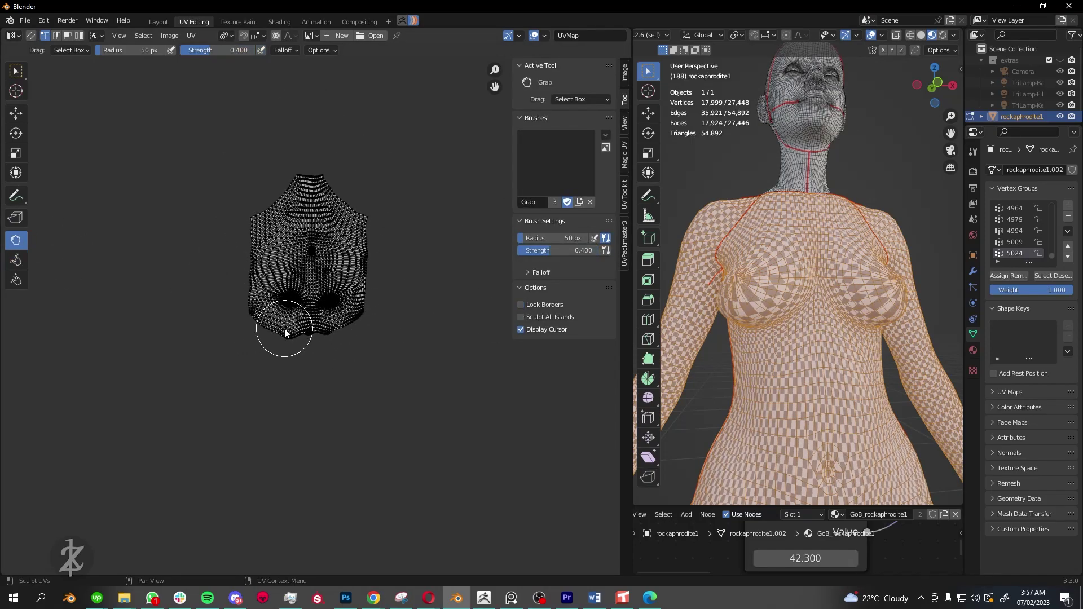
{"action": "scroll", "coordinate": [284, 329], "scroll_direction": "up", "scroll_amount": 2}
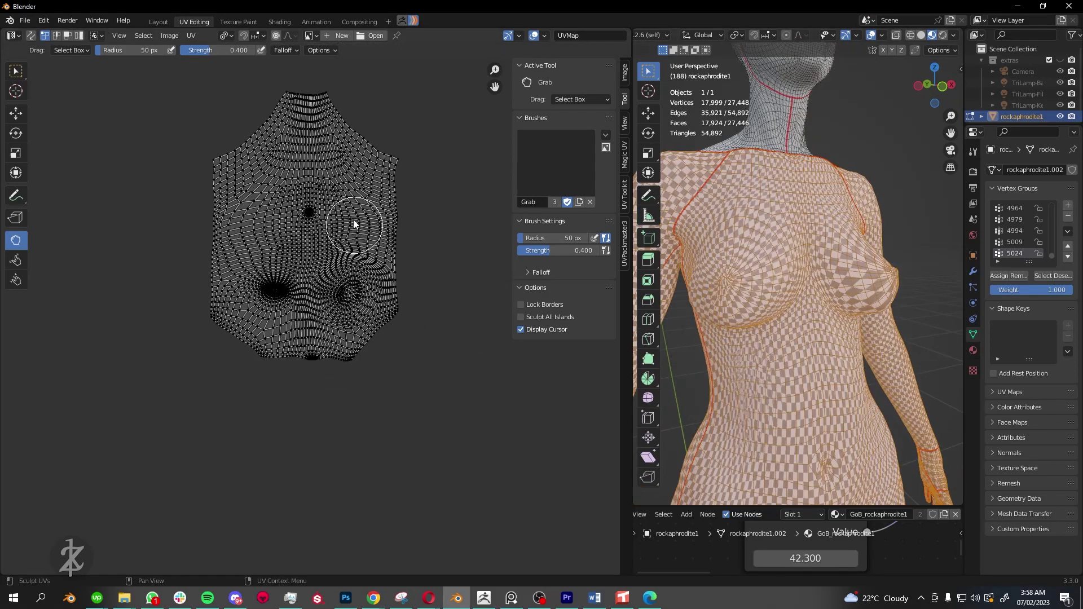
Grab-sculpt the UVs around the left breast into shape, then choose the Relax brush.
{"action": "left_click_drag", "start_coordinate": [270, 252], "coordinate": [306, 278]}
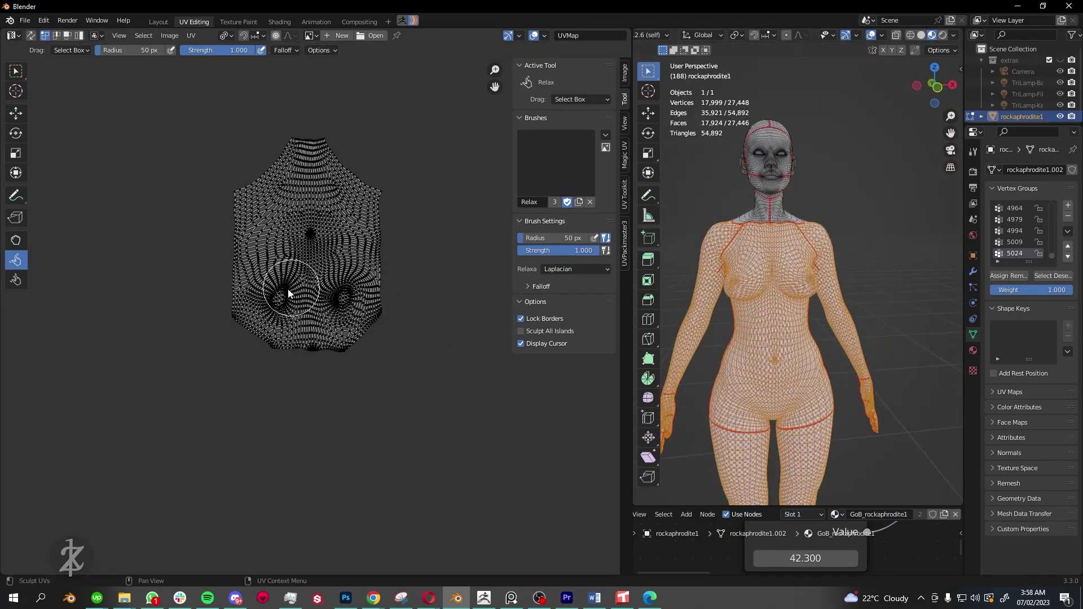
{"action": "scroll", "coordinate": [302, 313], "scroll_direction": "up", "scroll_amount": 5}
{"action": "scroll", "coordinate": [326, 251], "scroll_direction": "down", "scroll_amount": 2}
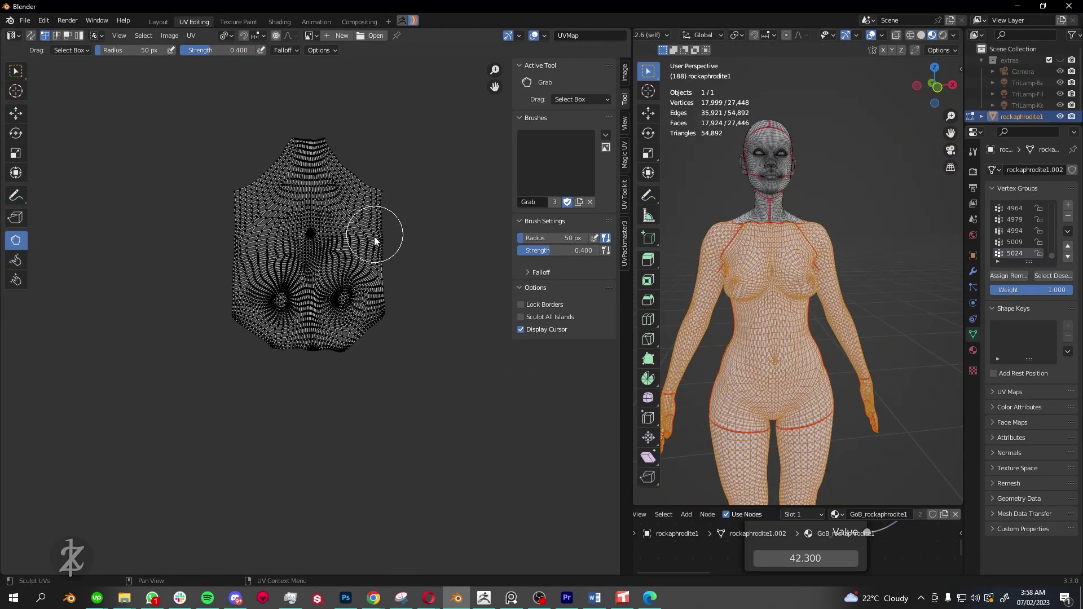
{"action": "scroll", "coordinate": [282, 232], "scroll_direction": "up", "scroll_amount": 2}
{"action": "scroll", "coordinate": [305, 277], "scroll_direction": "down", "scroll_amount": 2}
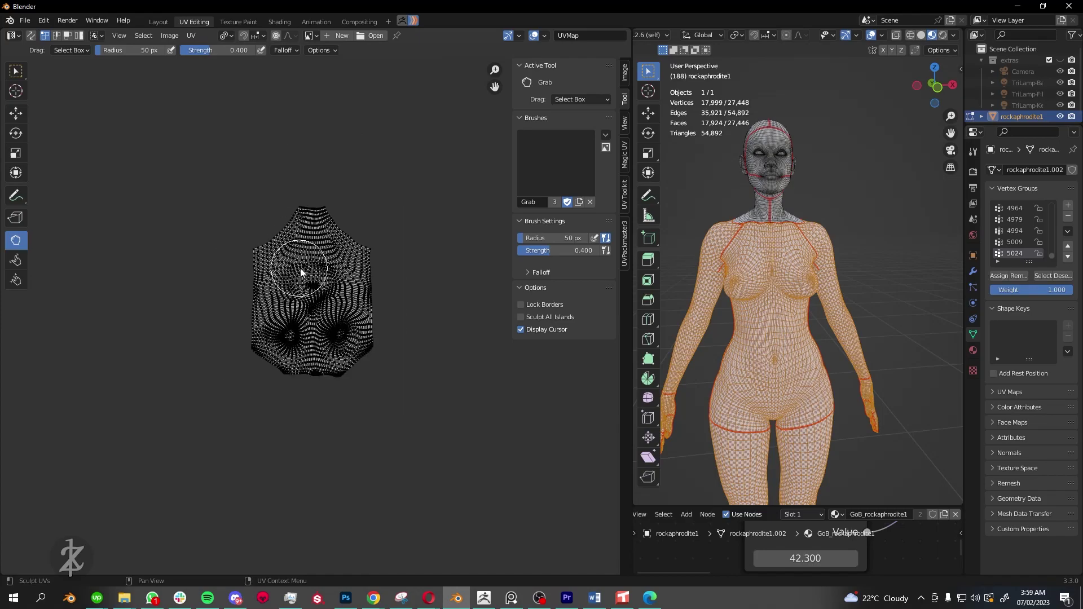
{"action": "scroll", "coordinate": [296, 271], "scroll_direction": "up", "scroll_amount": 2}
{"action": "scroll", "coordinate": [238, 323], "scroll_direction": "down", "scroll_amount": 2}
{"action": "left_click", "coordinate": [16, 260]}
{"action": "scroll", "coordinate": [780, 265], "scroll_direction": "up", "scroll_amount": 4}
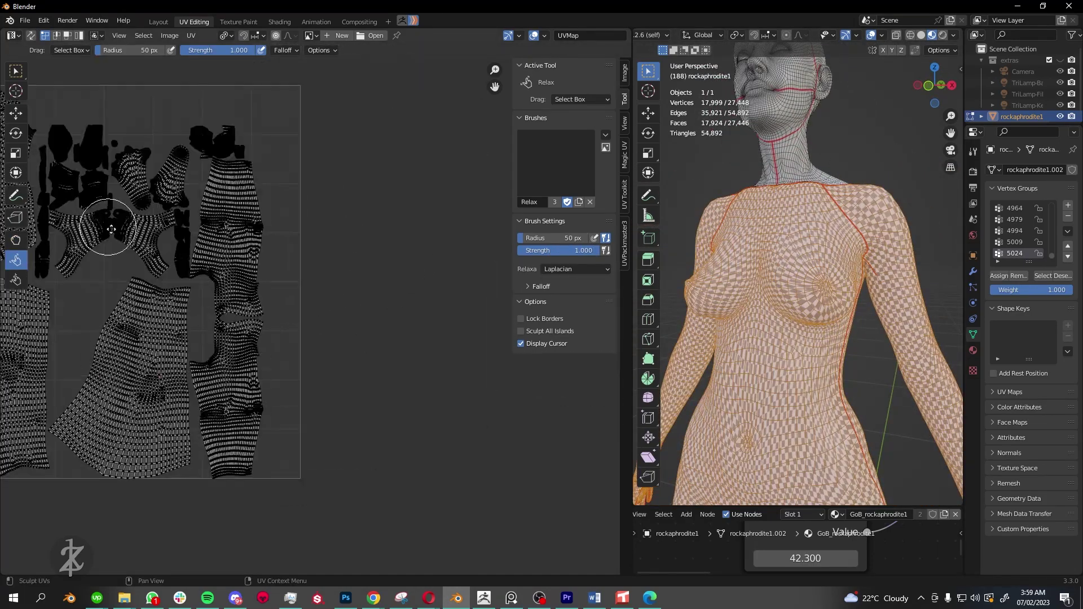
Pull the torso island's right side outward with the Grab brush at strength 0.4.
{"action": "scroll", "coordinate": [108, 230], "scroll_direction": "down", "scroll_amount": 2}
{"action": "scroll", "coordinate": [395, 305], "scroll_direction": "down", "scroll_amount": 1}
{"action": "left_click", "coordinate": [15, 240]}
{"action": "scroll", "coordinate": [359, 302], "scroll_direction": "up", "scroll_amount": 4}
{"action": "scroll", "coordinate": [359, 302], "scroll_direction": "down", "scroll_amount": 3}
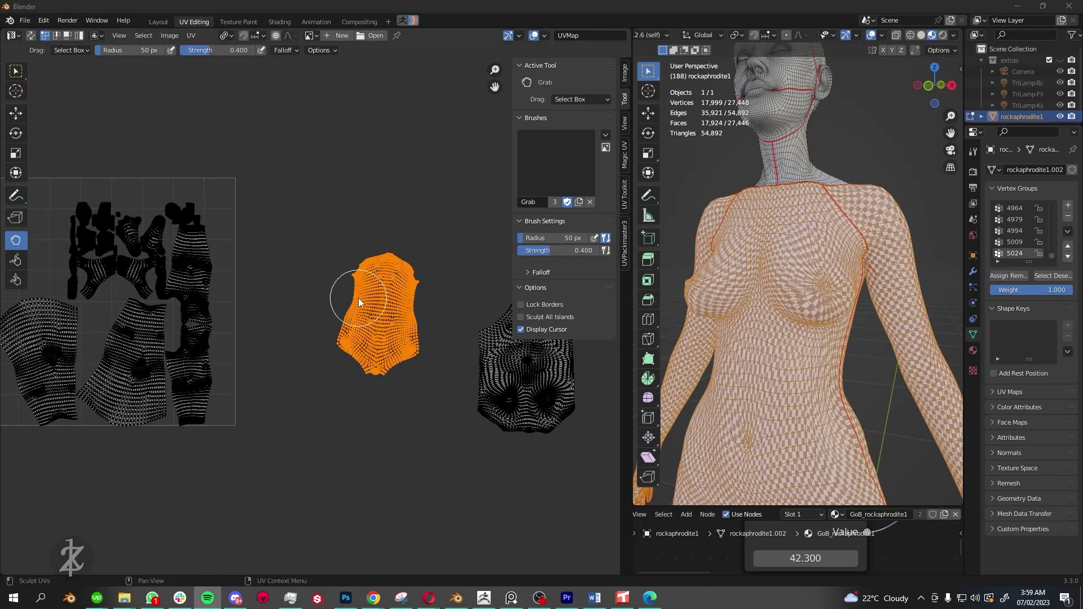
{"action": "left_click_drag", "start_coordinate": [333, 336], "coordinate": [387, 316]}
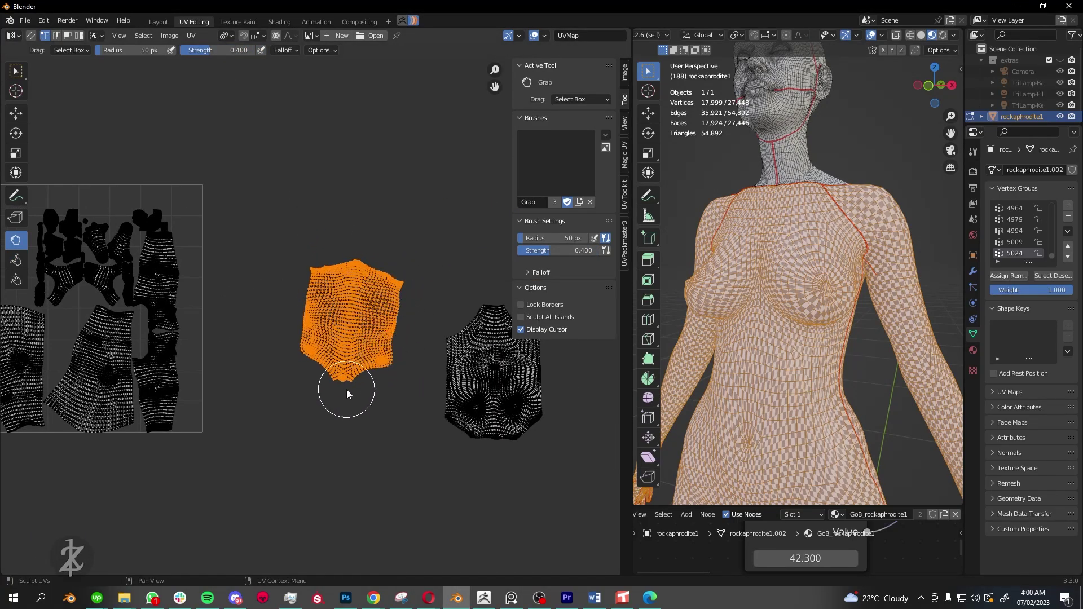
{"action": "scroll", "coordinate": [338, 304], "scroll_direction": "up", "scroll_amount": 3}
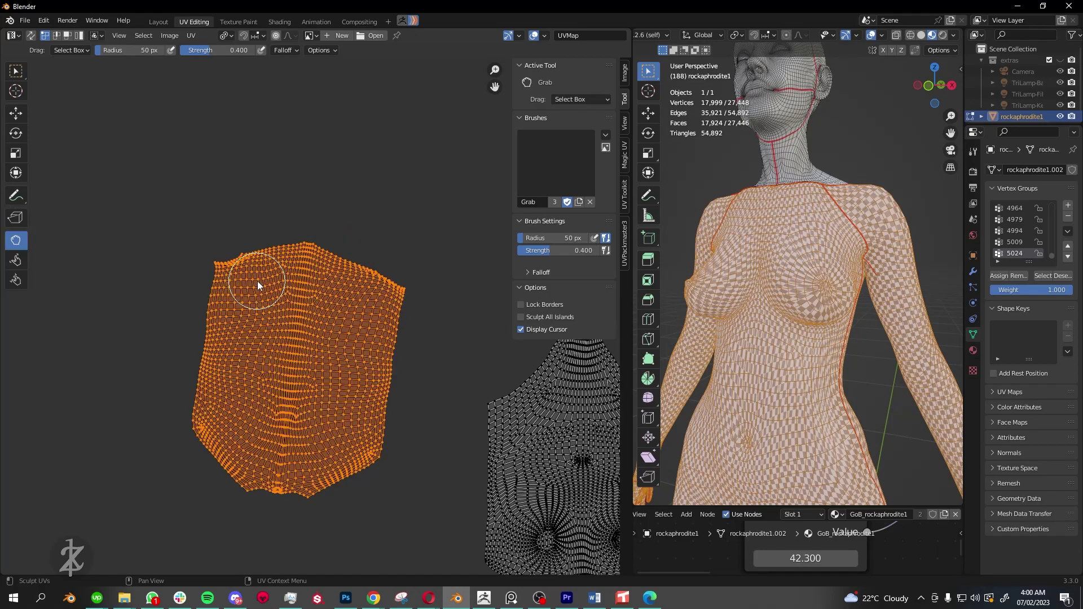
{"action": "scroll", "coordinate": [270, 297], "scroll_direction": "up", "scroll_amount": 2}
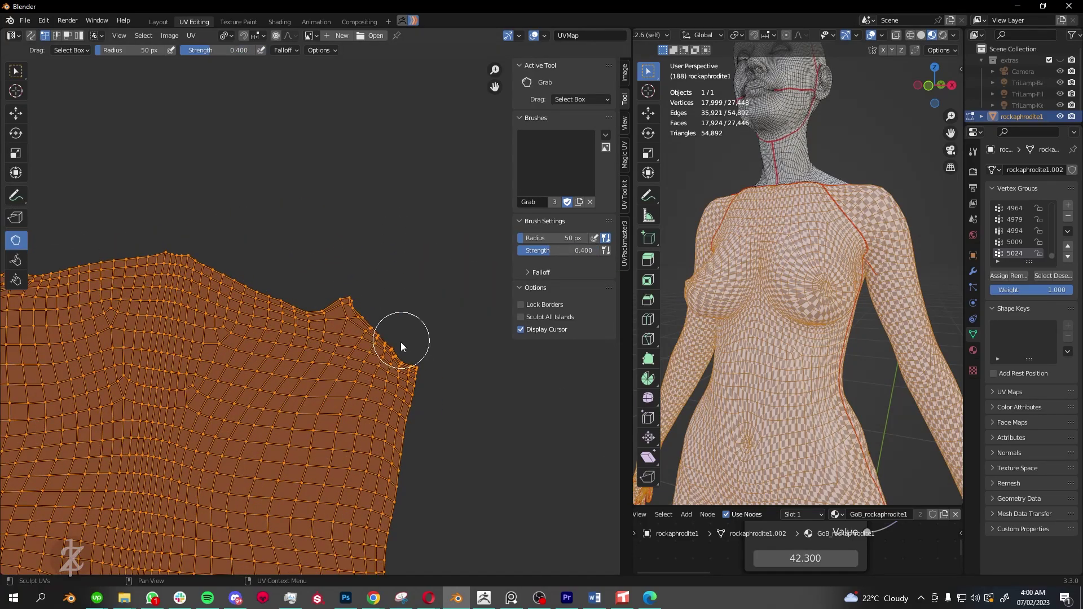
{"action": "scroll", "coordinate": [170, 306], "scroll_direction": "down", "scroll_amount": 3}
{"action": "scroll", "coordinate": [259, 380], "scroll_direction": "down", "scroll_amount": 2}
{"action": "scroll", "coordinate": [344, 367], "scroll_direction": "up", "scroll_amount": 3}
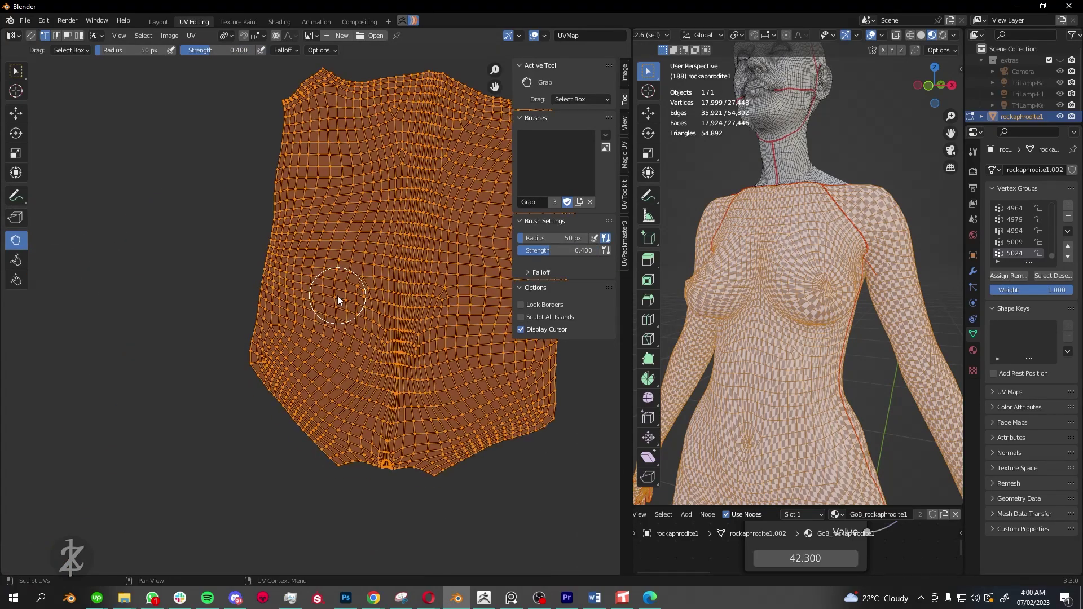
{"action": "scroll", "coordinate": [337, 296], "scroll_direction": "down", "scroll_amount": 5}
Relax the back torso island with strength 1.0 and Lock Borders, then grab-adjust it.
{"action": "left_click", "coordinate": [16, 260]}
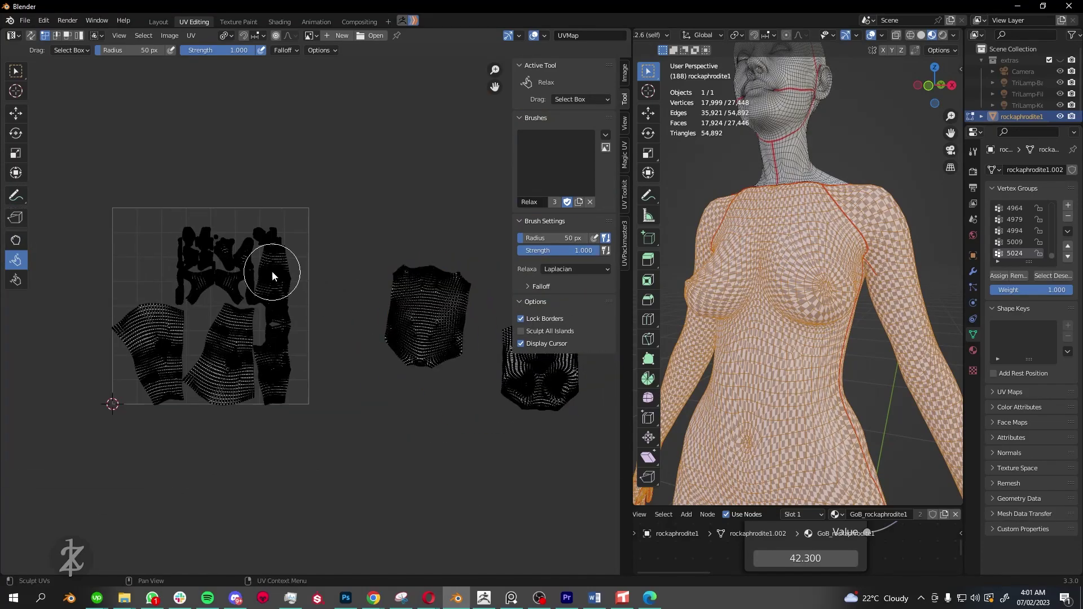
{"action": "scroll", "coordinate": [272, 270], "scroll_direction": "down", "scroll_amount": 3}
{"action": "scroll", "coordinate": [345, 384], "scroll_direction": "up", "scroll_amount": 4}
{"action": "left_click", "coordinate": [16, 240]}
{"action": "scroll", "coordinate": [318, 333], "scroll_direction": "up", "scroll_amount": 1}
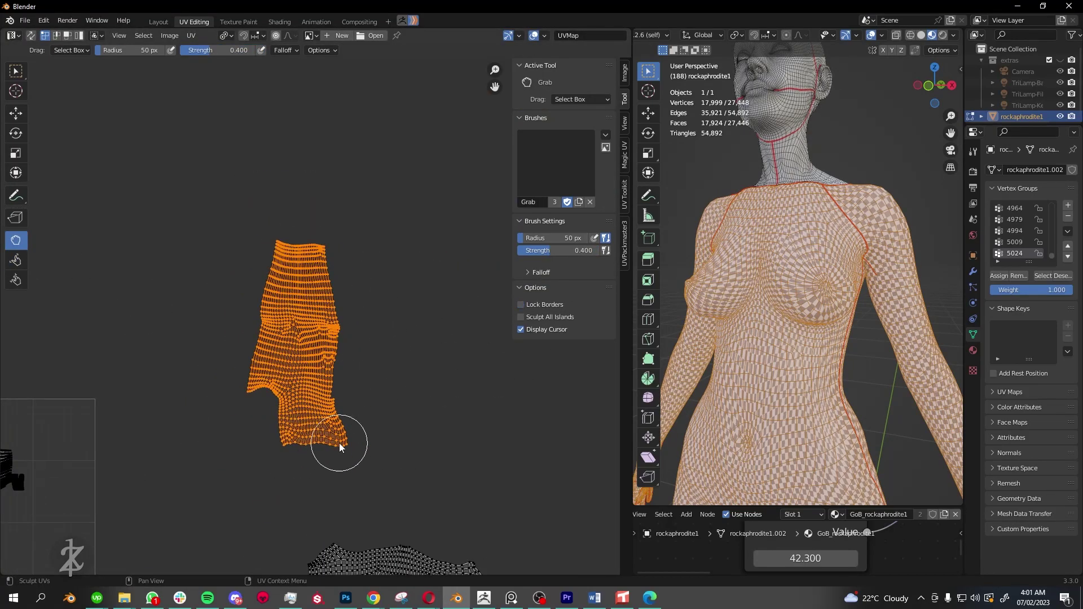
{"action": "scroll", "coordinate": [384, 434], "scroll_direction": "up", "scroll_amount": 3}
{"action": "scroll", "coordinate": [361, 338], "scroll_direction": "down", "scroll_amount": 5}
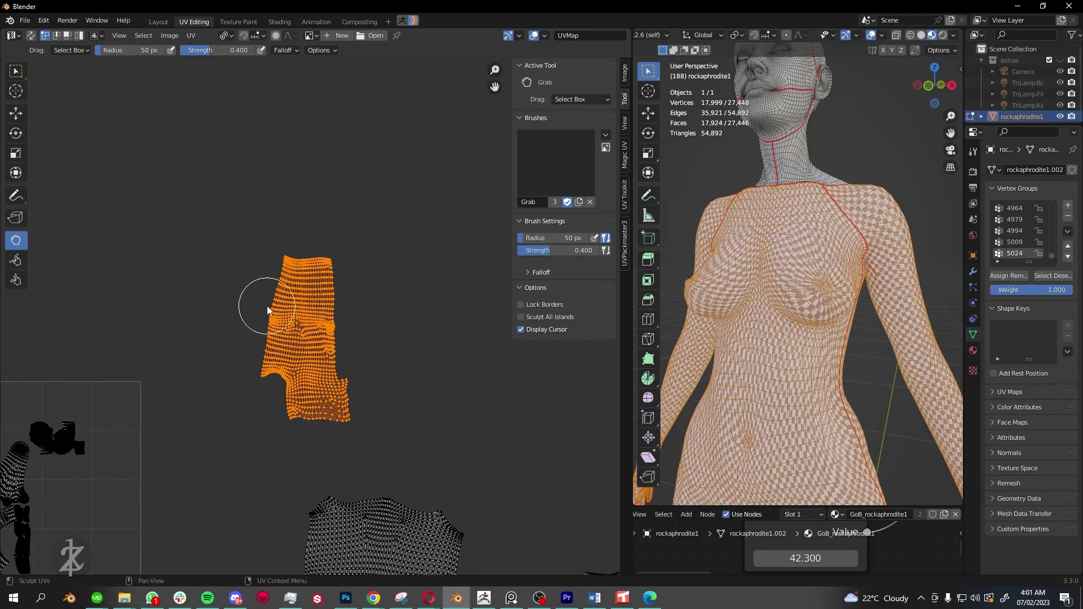
{"action": "scroll", "coordinate": [285, 383], "scroll_direction": "up", "scroll_amount": 2}
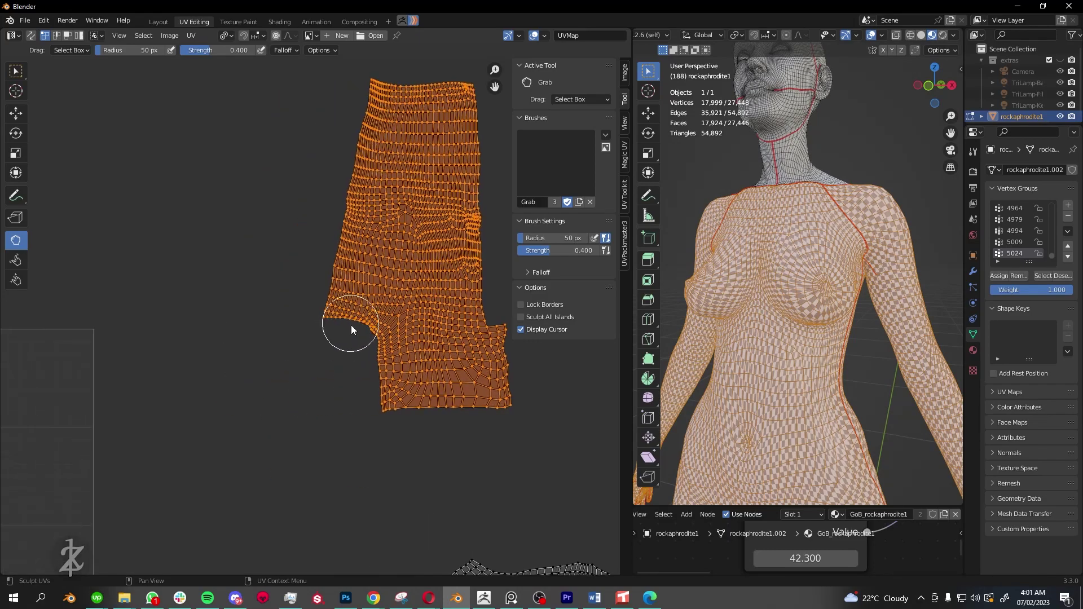
{"action": "scroll", "coordinate": [351, 325], "scroll_direction": "down", "scroll_amount": 5}
Relax and then grab-reshape the narrow side UV islands.
{"action": "key", "text": "shift+space"}
{"action": "scroll", "coordinate": [326, 307], "scroll_direction": "up", "scroll_amount": 5}
{"action": "scroll", "coordinate": [253, 384], "scroll_direction": "down", "scroll_amount": 5}
{"action": "scroll", "coordinate": [253, 380], "scroll_direction": "down", "scroll_amount": 2}
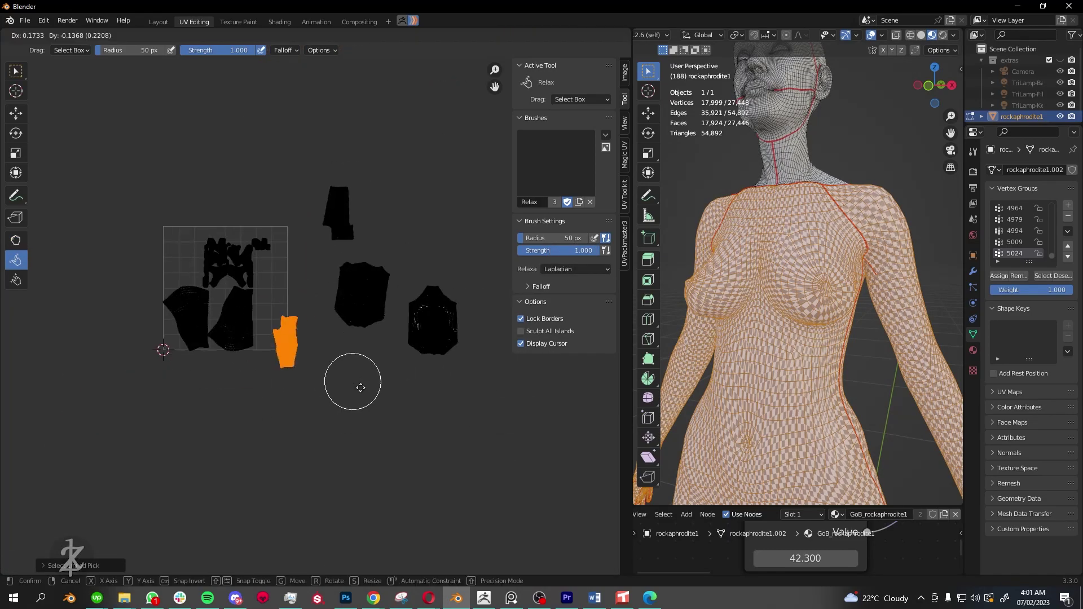
{"action": "scroll", "coordinate": [374, 398], "scroll_direction": "up", "scroll_amount": 4}
{"action": "left_click", "coordinate": [16, 241]}
{"action": "scroll", "coordinate": [348, 360], "scroll_direction": "up", "scroll_amount": 3}
{"action": "scroll", "coordinate": [375, 406], "scroll_direction": "up", "scroll_amount": 2}
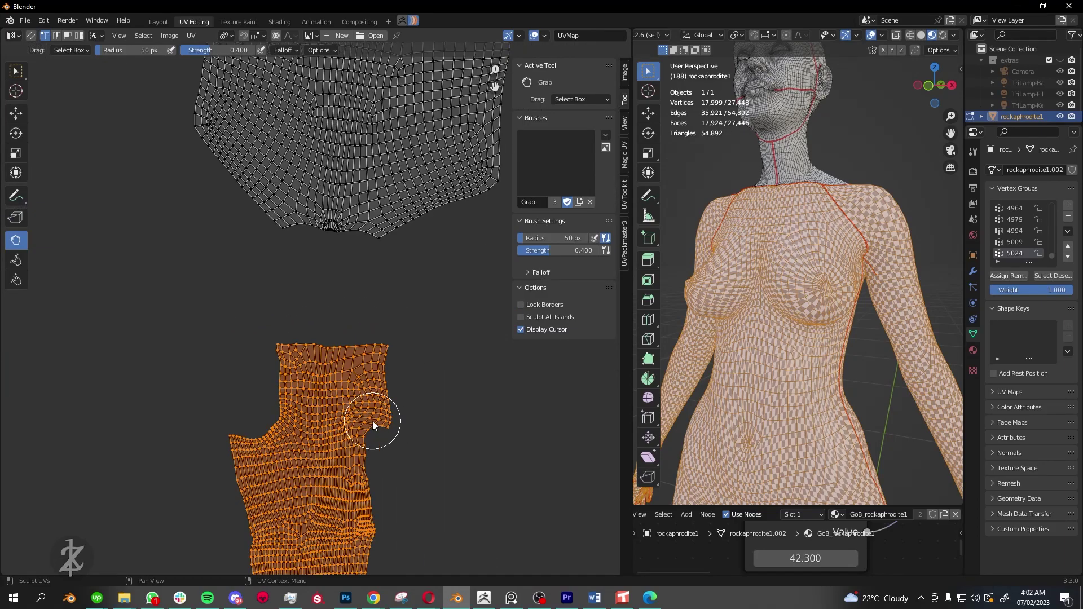
{"action": "scroll", "coordinate": [367, 438], "scroll_direction": "down", "scroll_amount": 2}
{"action": "scroll", "coordinate": [330, 460], "scroll_direction": "down", "scroll_amount": 1}
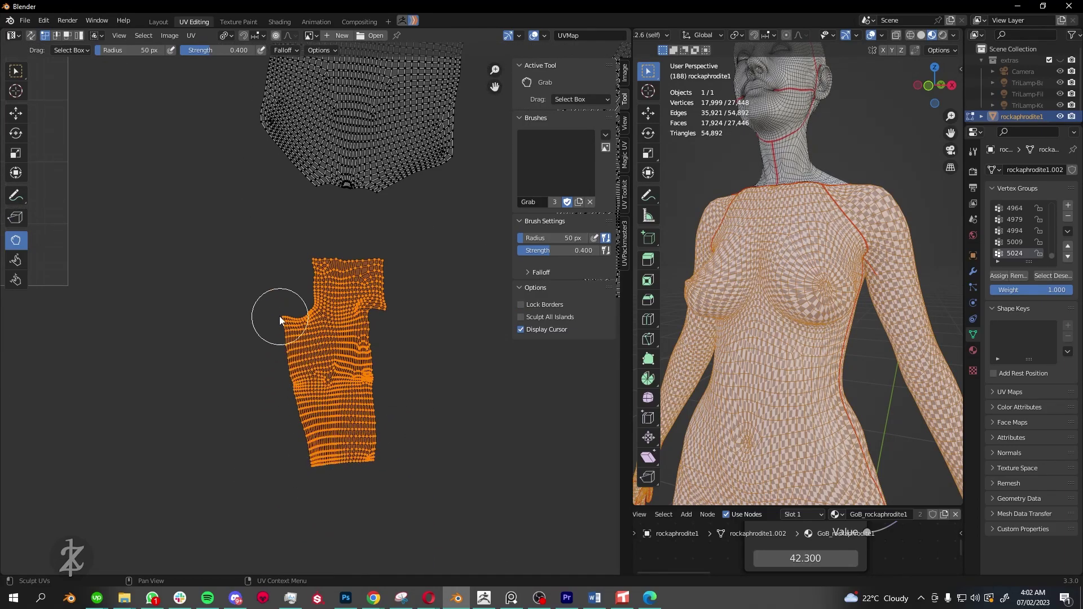
{"action": "scroll", "coordinate": [299, 330], "scroll_direction": "up", "scroll_amount": 3}
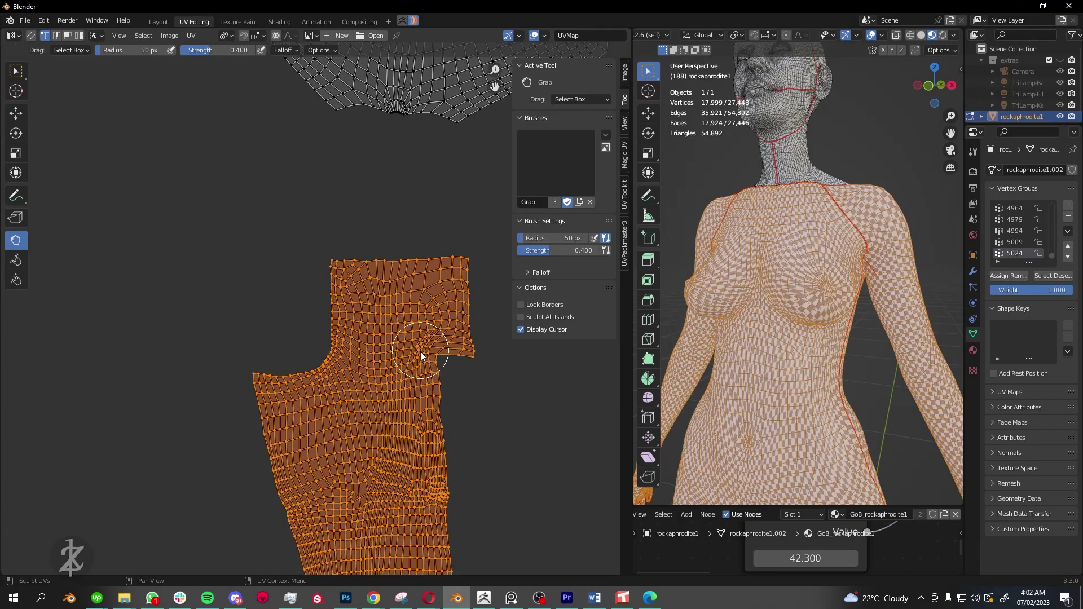
{"action": "scroll", "coordinate": [440, 333], "scroll_direction": "down", "scroll_amount": 3}
Relax the side islands' UVs again to even out remaining distortion.
{"action": "key", "text": "shift+space"}
{"action": "scroll", "coordinate": [300, 328], "scroll_direction": "down", "scroll_amount": 2}
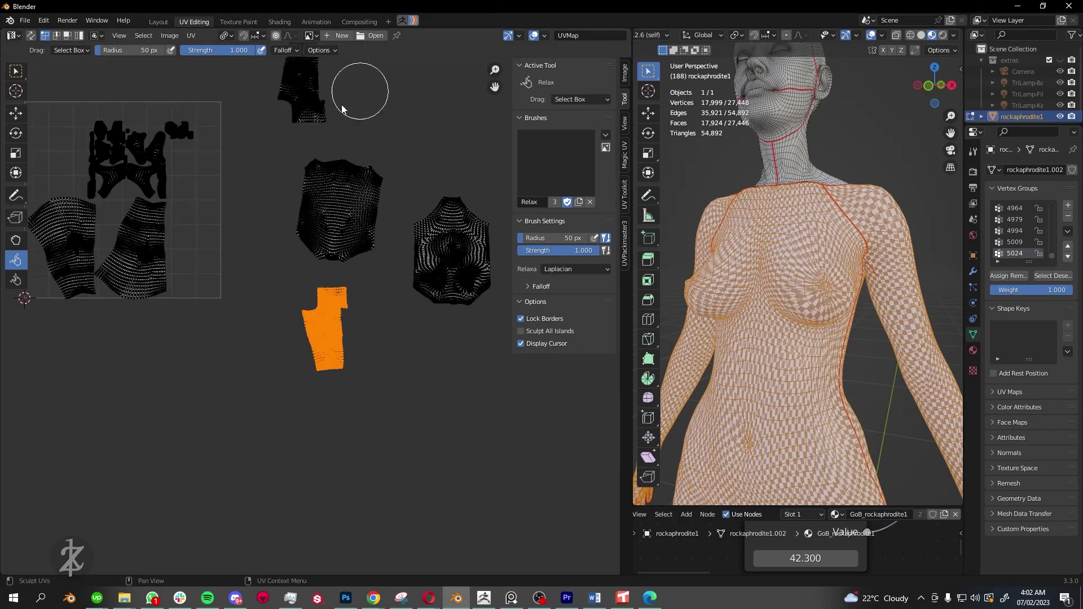
{"action": "scroll", "coordinate": [316, 348], "scroll_direction": "up", "scroll_amount": 3}
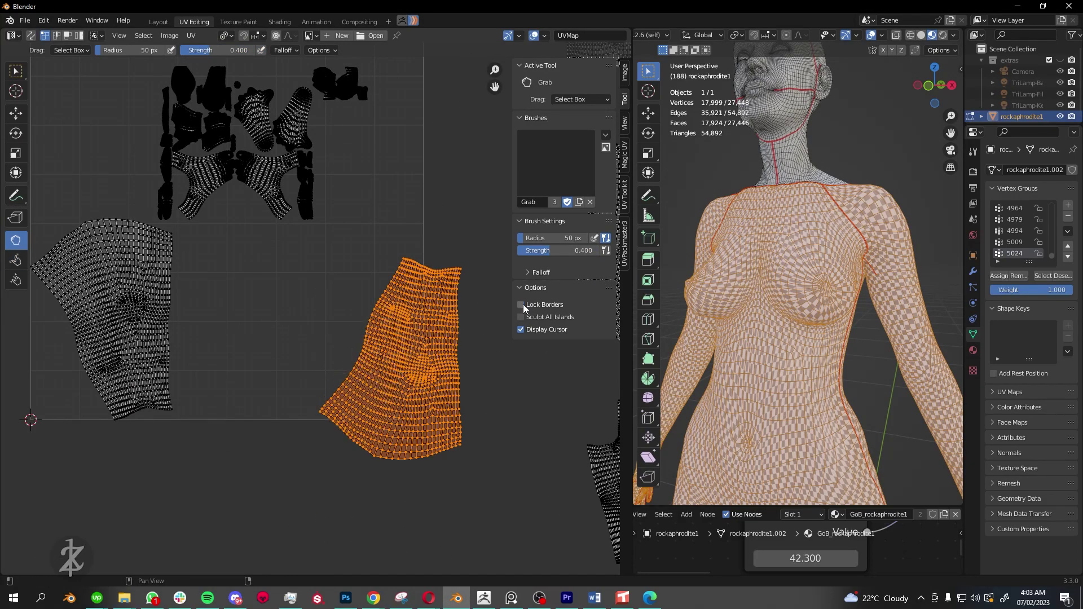
{"action": "scroll", "coordinate": [330, 316], "scroll_direction": "down", "scroll_amount": 4}
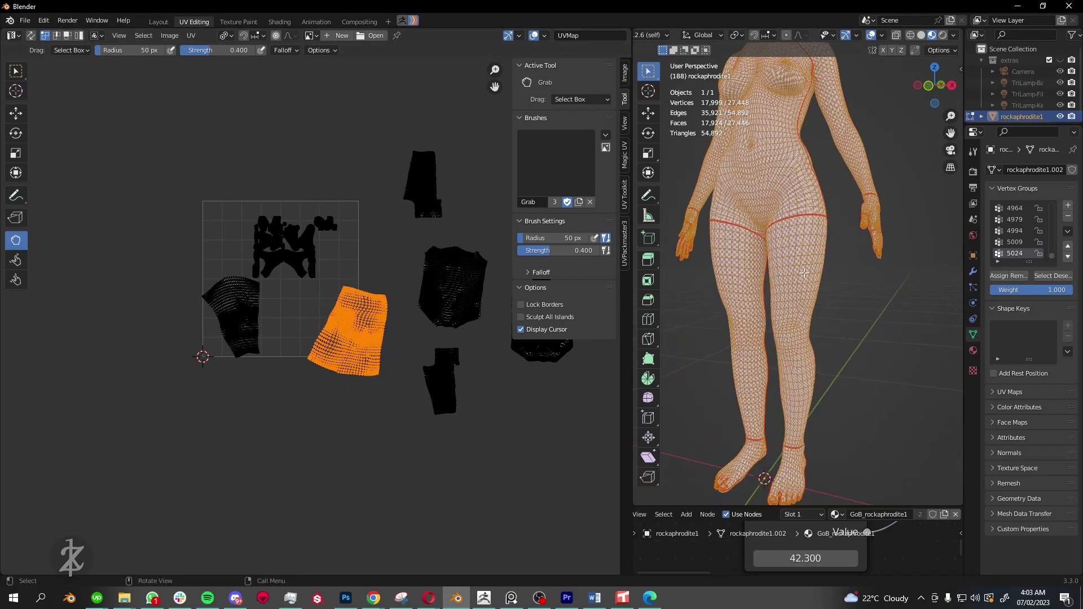
{"action": "scroll", "coordinate": [407, 316], "scroll_direction": "down", "scroll_amount": 1}
{"action": "scroll", "coordinate": [284, 318], "scroll_direction": "up", "scroll_amount": 2}
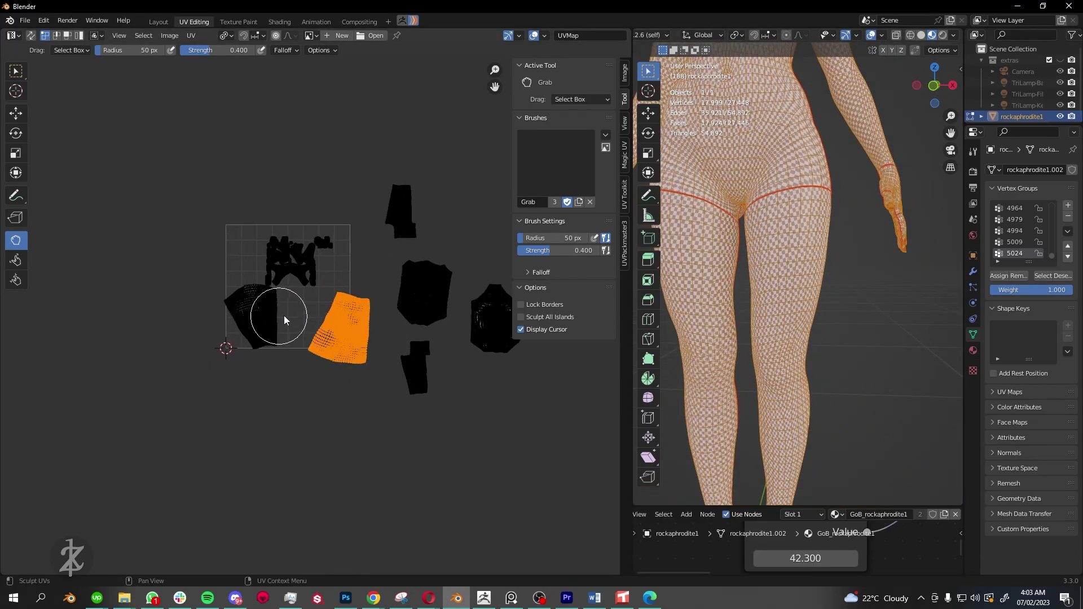
{"action": "scroll", "coordinate": [422, 335], "scroll_direction": "up", "scroll_amount": 4}
{"action": "scroll", "coordinate": [303, 354], "scroll_direction": "up", "scroll_amount": 1}
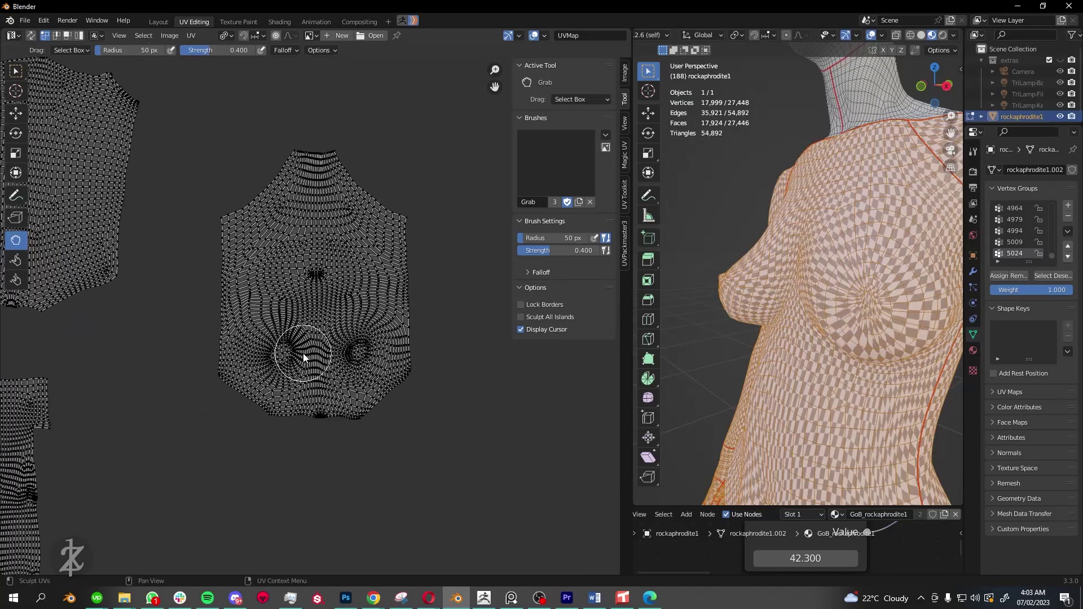
Smooth the UVs below the left breast on the front torso island, then select all UVs.
{"action": "middle_click_drag", "start_coordinate": [818, 293], "coordinate": [855, 302]}
{"action": "scroll", "coordinate": [387, 314], "scroll_direction": "up", "scroll_amount": 4}
{"action": "scroll", "coordinate": [358, 374], "scroll_direction": "up", "scroll_amount": 1}
{"action": "scroll", "coordinate": [293, 366], "scroll_direction": "down", "scroll_amount": 3}
{"action": "left_click_drag", "start_coordinate": [283, 350], "coordinate": [234, 363]}
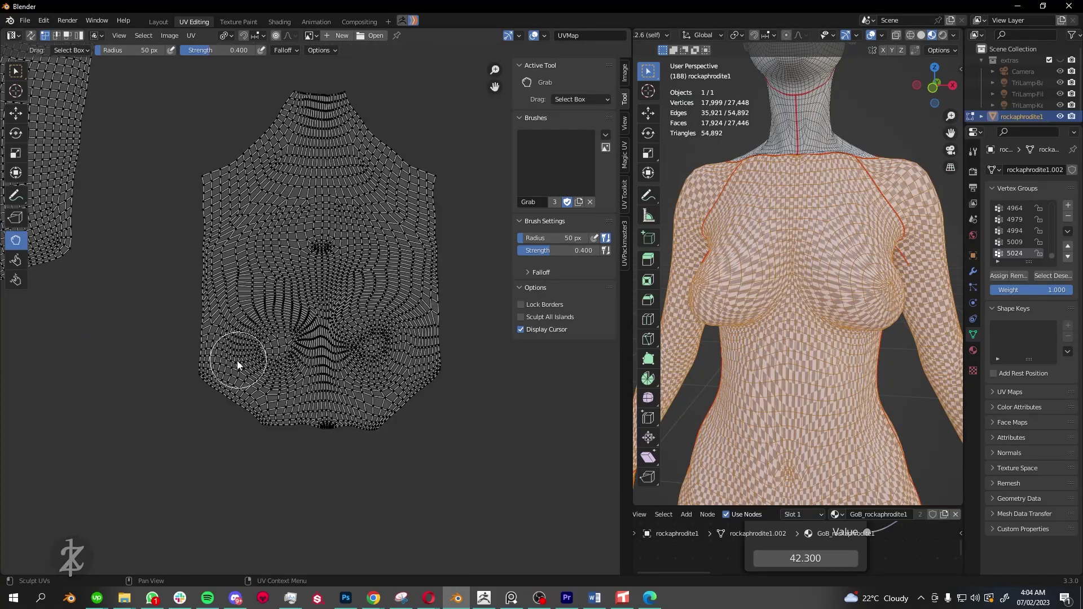
{"action": "key", "text": "a"}
{"action": "scroll", "coordinate": [273, 295], "scroll_direction": "down", "scroll_amount": 3}
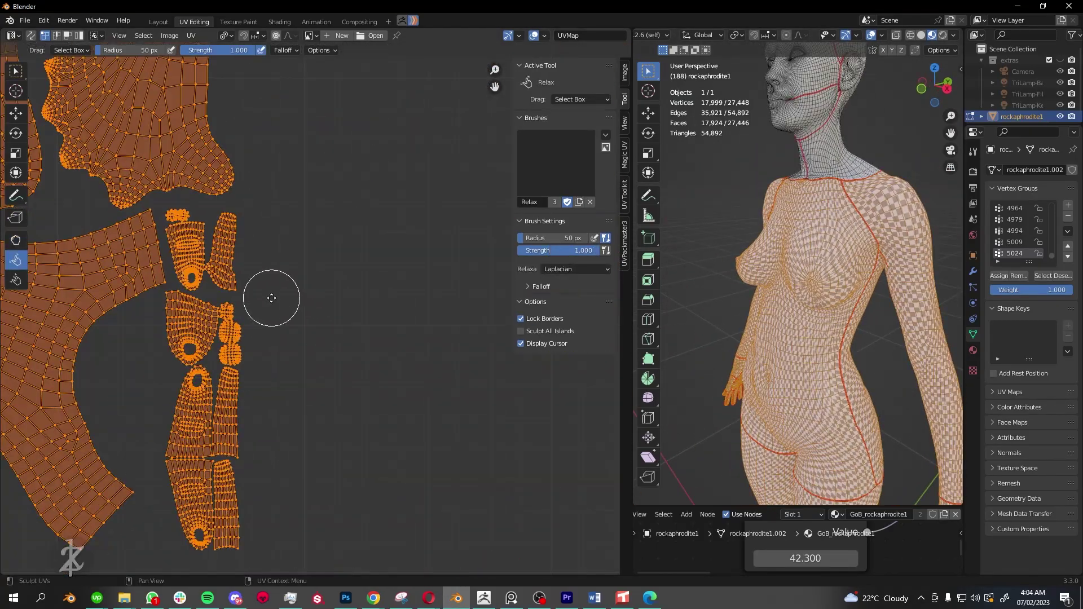
Pack all UV islands into the tile with the packing add-on, slide them along X, and deselect.
{"action": "left_click", "coordinate": [190, 35]}
{"action": "scroll", "coordinate": [282, 327], "scroll_direction": "down", "scroll_amount": 5}
{"action": "left_click", "coordinate": [624, 243]}
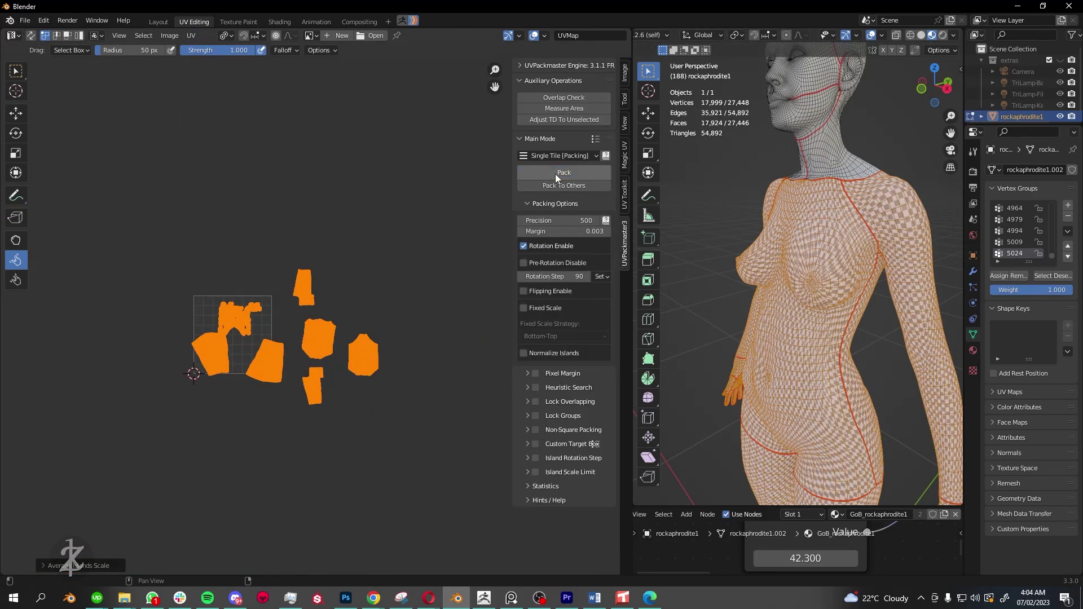
{"action": "left_click", "coordinate": [564, 172]}
{"action": "key", "text": "g"}
{"action": "key", "text": "x"}
{"action": "left_click", "coordinate": [326, 358]}
{"action": "scroll", "coordinate": [218, 235], "scroll_direction": "up", "scroll_amount": 2}
{"action": "key", "text": "alt+a"}
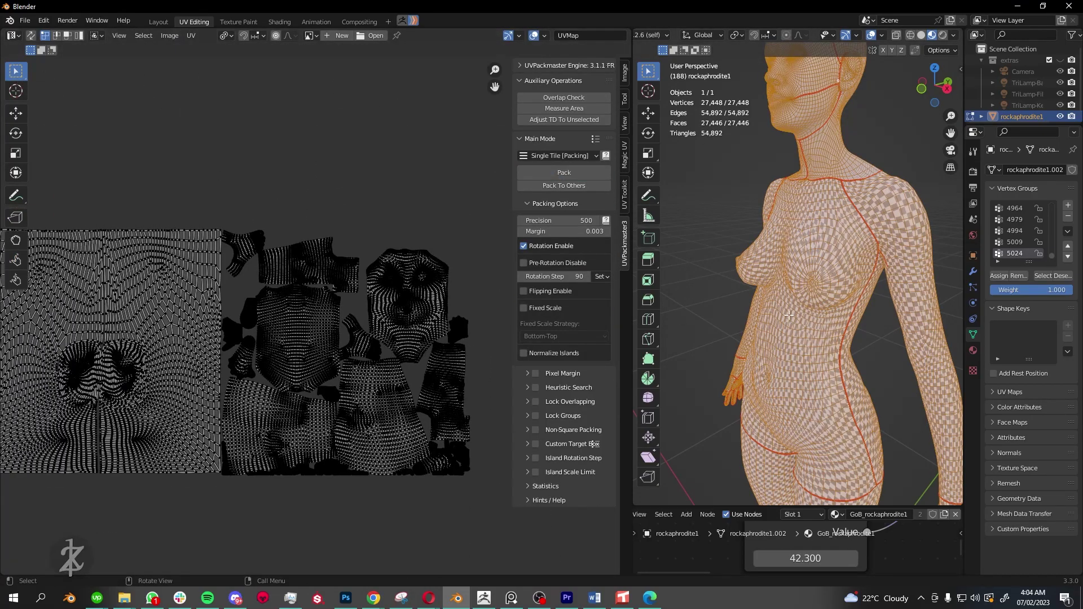
{"action": "key", "text": "alt+a"}
Even out the stretched torso islands with a lower-strength UV Sculpt Grab brush.
{"action": "scroll", "coordinate": [761, 314], "scroll_direction": "up", "scroll_amount": 2}
{"action": "middle_click_drag", "start_coordinate": [761, 315], "coordinate": [761, 271]}
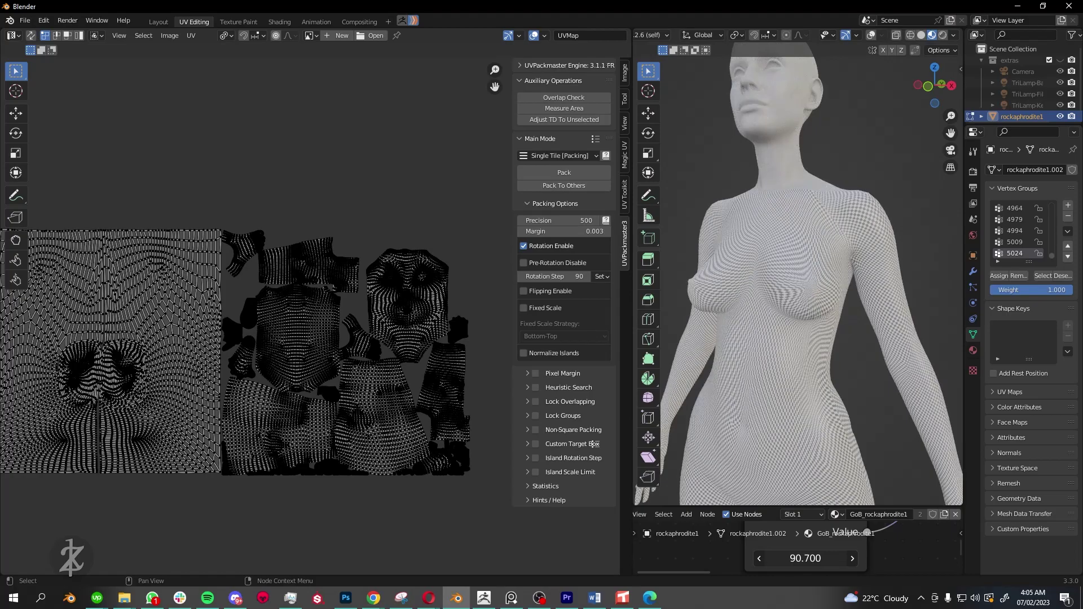
{"action": "middle_click_drag", "start_coordinate": [188, 377], "coordinate": [225, 334]}
{"action": "scroll", "coordinate": [226, 334], "scroll_direction": "up", "scroll_amount": 4}
{"action": "left_click", "coordinate": [16, 260]}
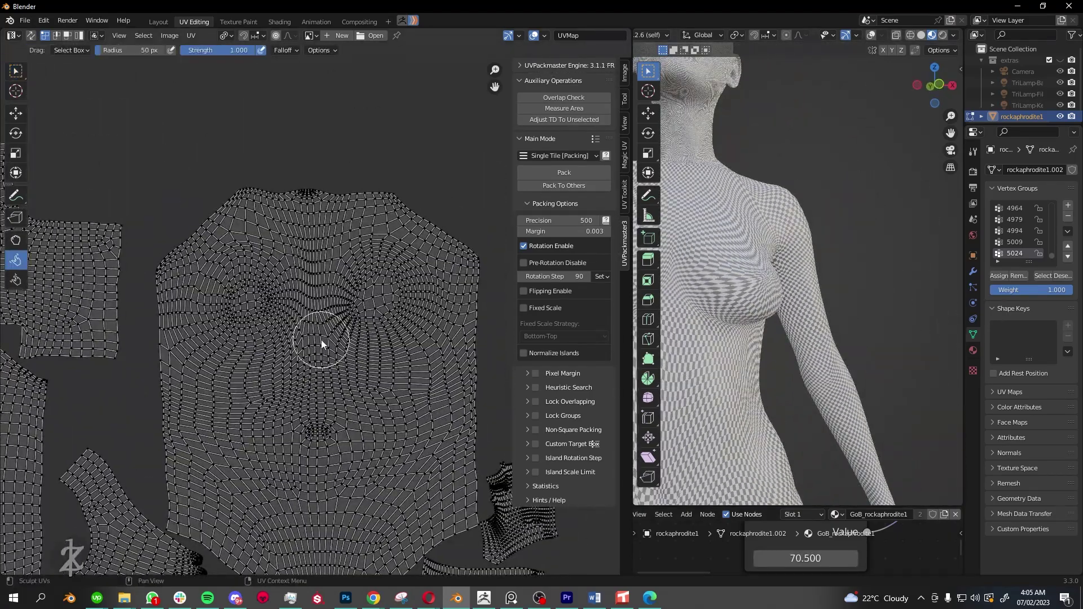
{"action": "left_click", "coordinate": [625, 99]}
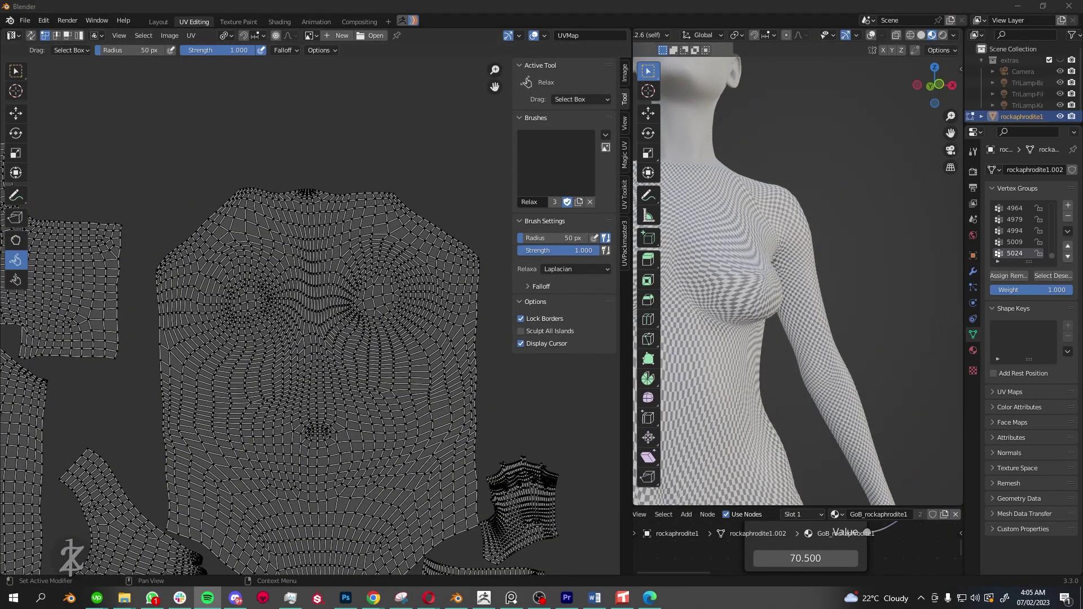
{"action": "left_click", "coordinate": [15, 240]}
{"action": "scroll", "coordinate": [302, 338], "scroll_direction": "up", "scroll_amount": 3}
{"action": "scroll", "coordinate": [331, 295], "scroll_direction": "down", "scroll_amount": 3}
{"action": "scroll", "coordinate": [350, 290], "scroll_direction": "up", "scroll_amount": 2}
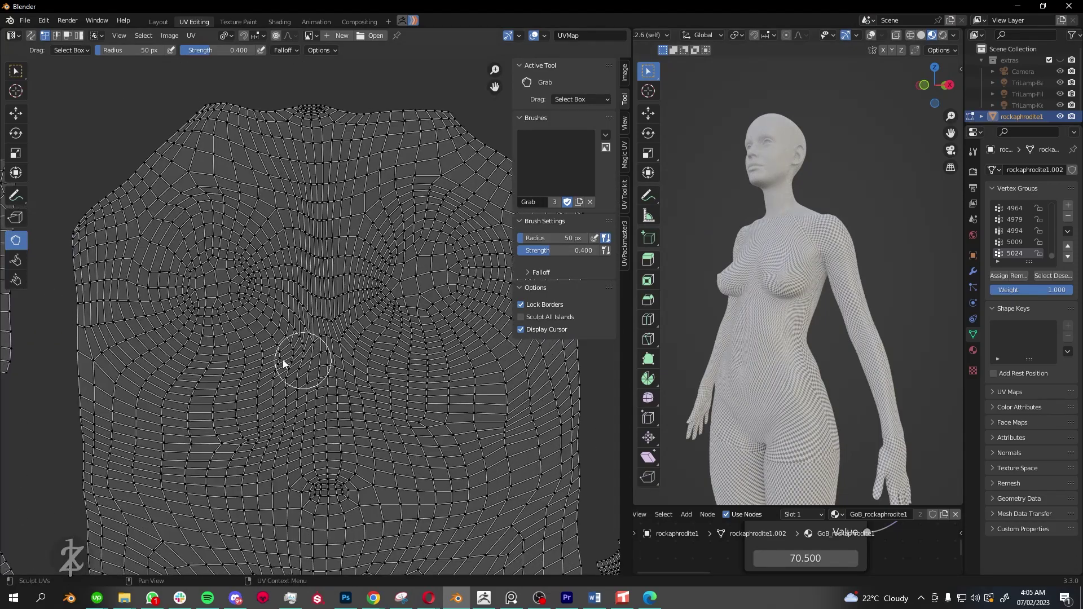
{"action": "scroll", "coordinate": [327, 339], "scroll_direction": "down", "scroll_amount": 2}
{"action": "scroll", "coordinate": [435, 299], "scroll_direction": "down", "scroll_amount": 2}
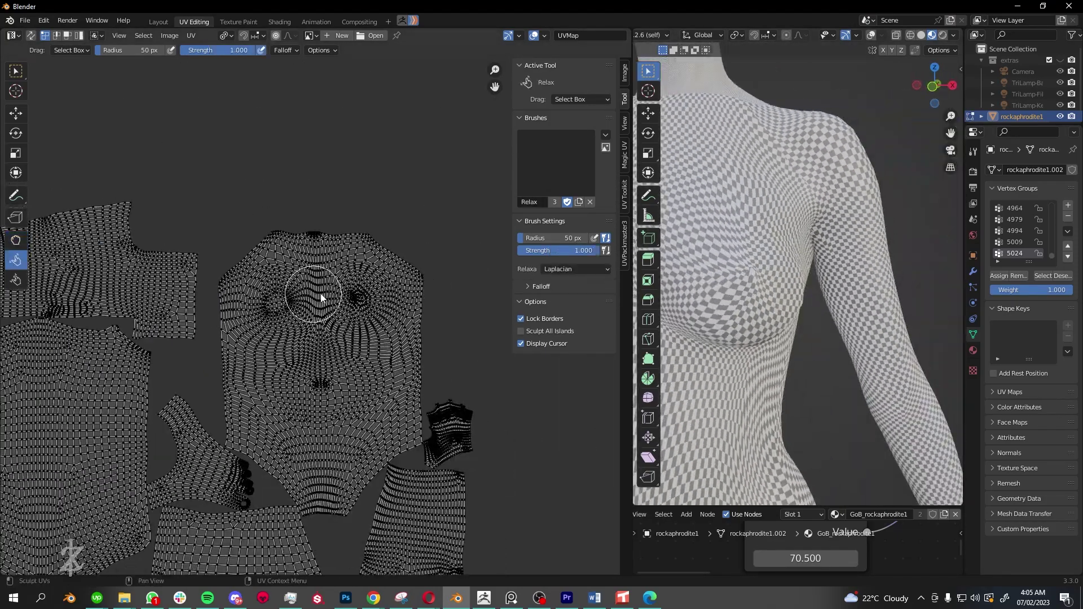
{"action": "scroll", "coordinate": [423, 276], "scroll_direction": "up", "scroll_amount": 2}
{"action": "scroll", "coordinate": [416, 255], "scroll_direction": "up", "scroll_amount": 2}
{"action": "scroll", "coordinate": [417, 279], "scroll_direction": "down", "scroll_amount": 3}
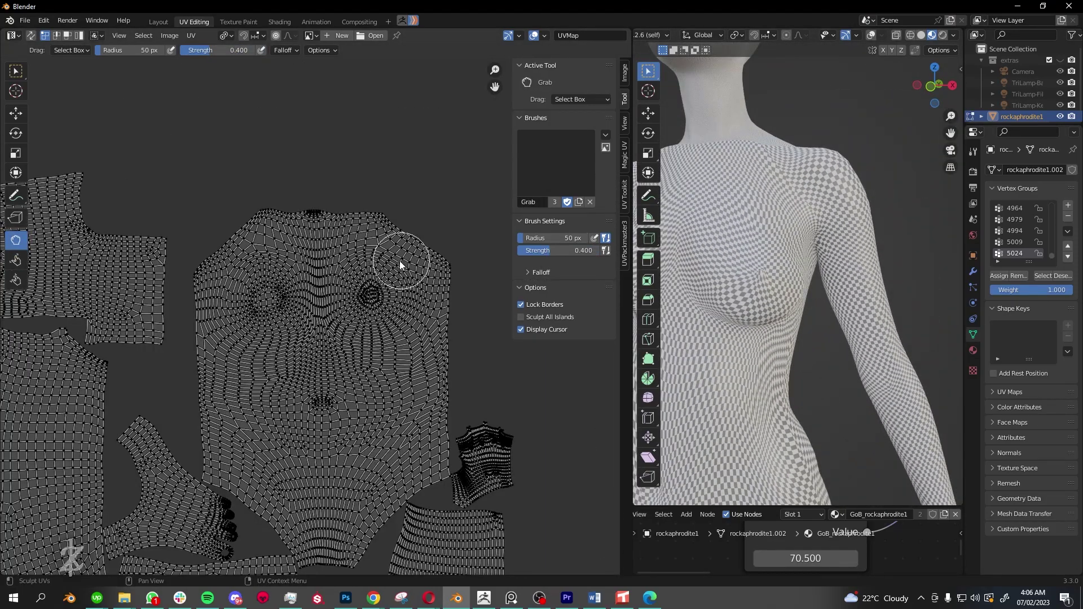
{"action": "scroll", "coordinate": [399, 261], "scroll_direction": "up", "scroll_amount": 1}
Relax the torso and face UV islands, then frame the whole textured body from behind.
{"action": "key", "text": "r"}
{"action": "scroll", "coordinate": [395, 319], "scroll_direction": "down", "scroll_amount": 1}
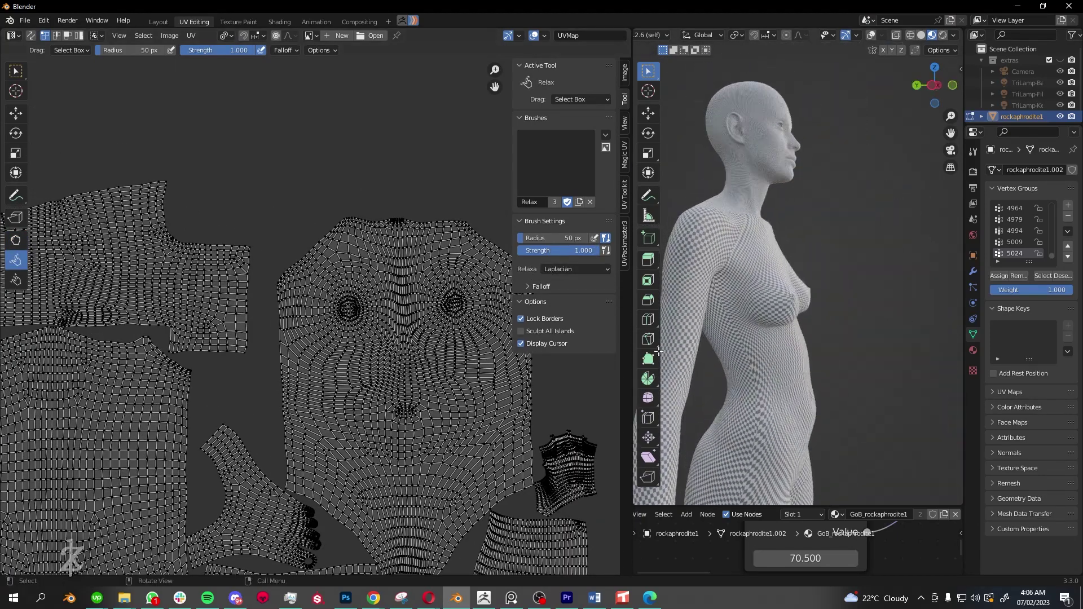
{"action": "scroll", "coordinate": [378, 344], "scroll_direction": "down", "scroll_amount": 3}
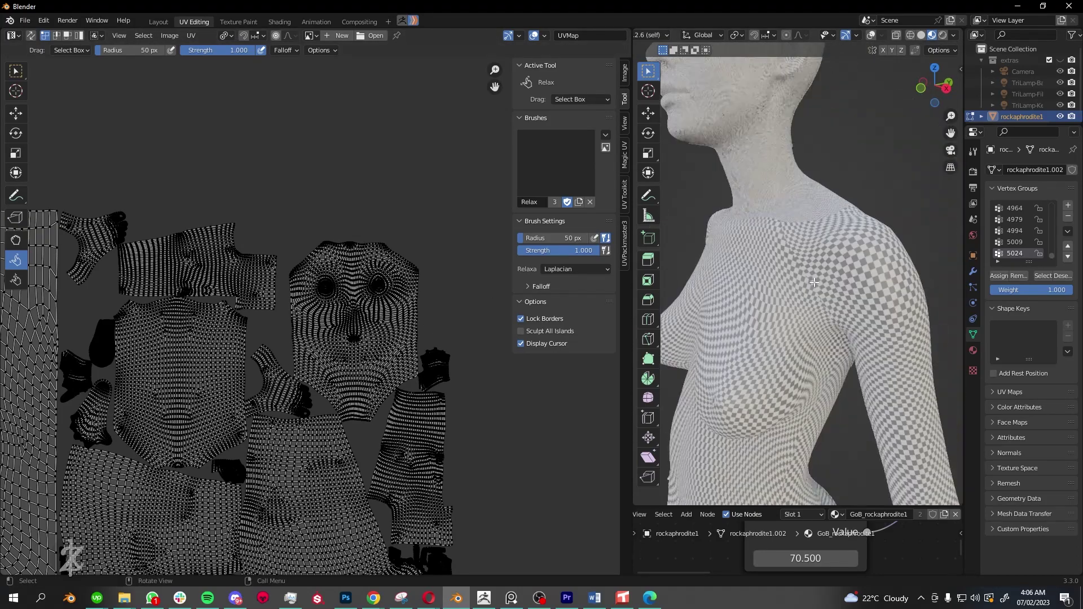
{"action": "scroll", "coordinate": [398, 242], "scroll_direction": "up", "scroll_amount": 3}
{"action": "middle_click_drag", "start_coordinate": [398, 242], "coordinate": [308, 362]}
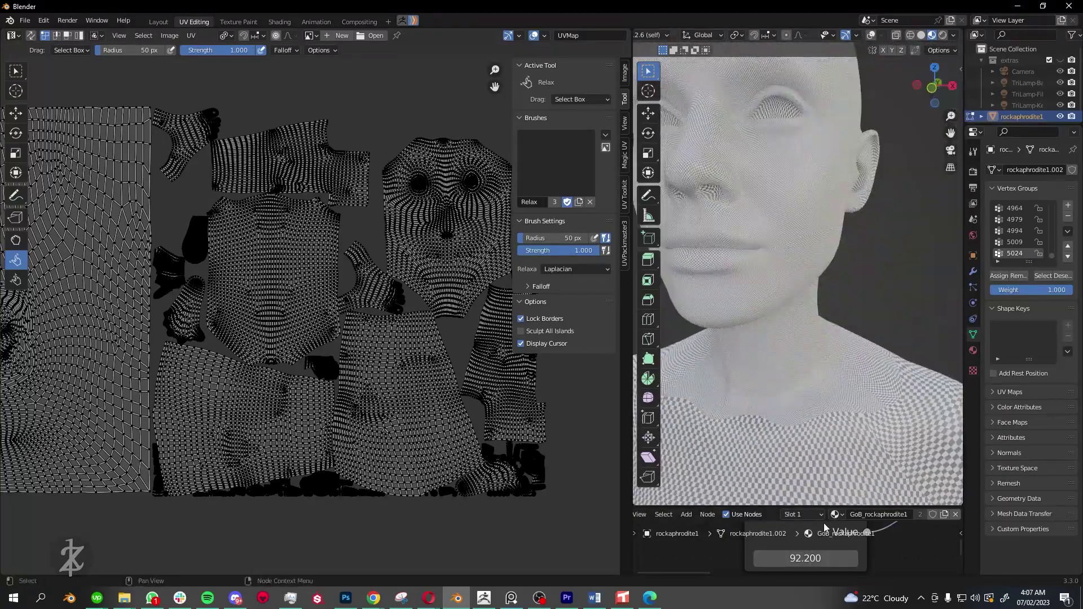
{"action": "key", "text": "Home"}
{"action": "middle_click_drag", "start_coordinate": [842, 426], "coordinate": [821, 314]}
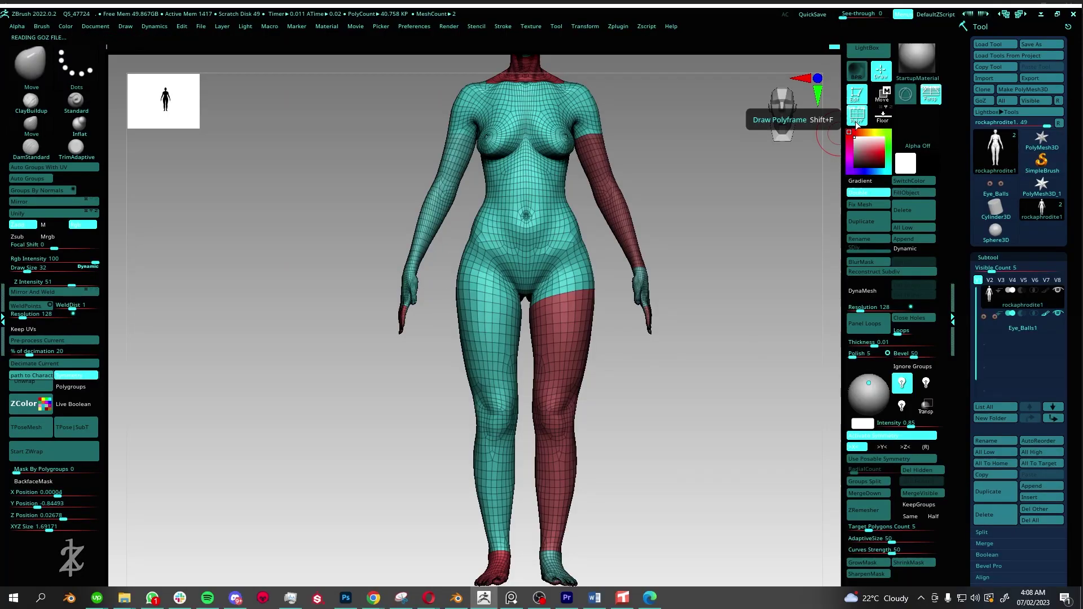
Regroup the polygroups with Auto Groups With UV and zoom in on the torso.
{"action": "left_click", "coordinate": [65, 168]}
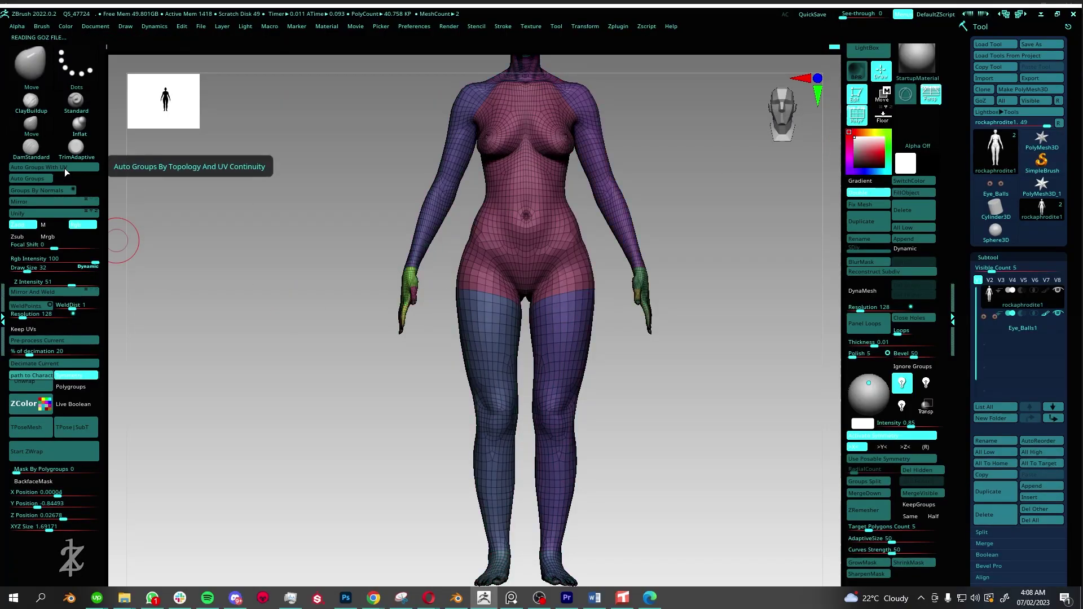
{"action": "mouse_move", "coordinate": [665, 187]}
{"action": "left_mouse_down", "text": "shift"}
{"action": "mouse_move", "coordinate": [670, 305]}
{"action": "mouse_move", "coordinate": [573, 314]}
{"action": "mouse_move", "coordinate": [682, 377]}
{"action": "mouse_move", "coordinate": [605, 243]}
{"action": "left_mouse_up", "text": "shift"}
{"action": "key", "text": "w"}
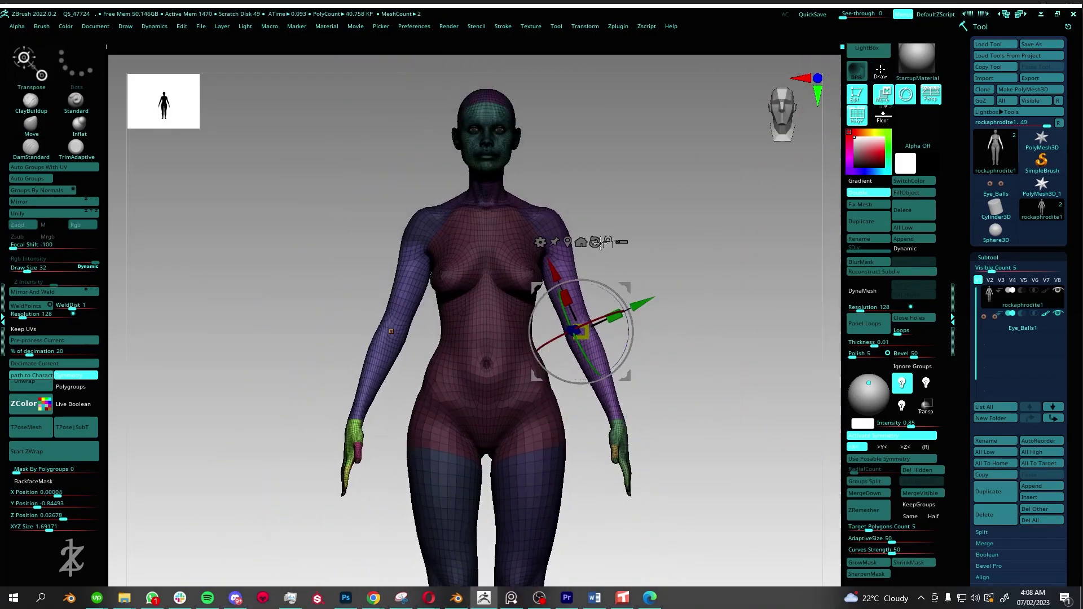
{"action": "key", "text": "q"}
{"action": "left_click_drag", "start_coordinate": [656, 269], "coordinate": [525, 316], "text": "alt"}
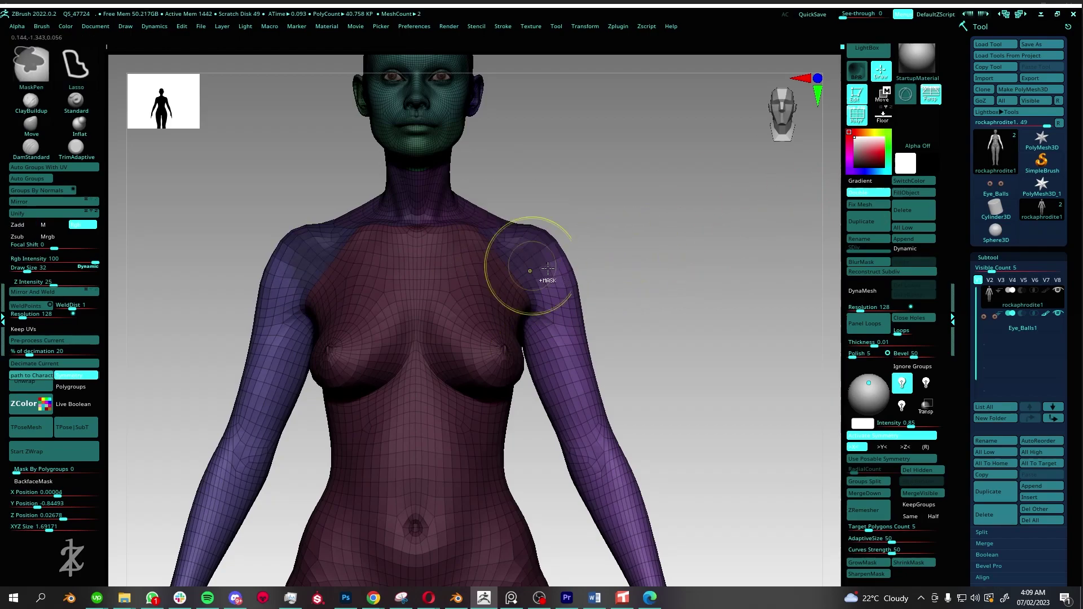
Rotate the model between both sides and profile to inspect the new UV-based groups.
{"action": "left_click", "coordinate": [883, 96]}
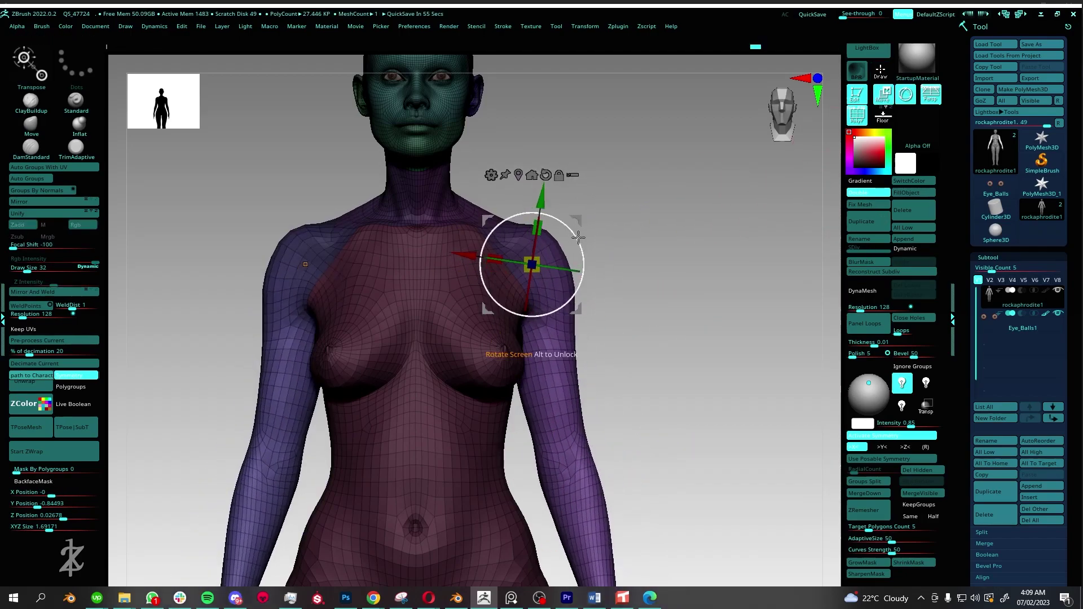
{"action": "right_click_drag", "start_coordinate": [581, 224], "coordinate": [614, 167], "text": "shift"}
{"action": "mouse_move", "coordinate": [507, 305]}
{"action": "right_mouse_down", "text": "shift"}
{"action": "mouse_move", "coordinate": [629, 303]}
{"action": "mouse_move", "coordinate": [597, 405]}
{"action": "right_mouse_up", "text": "shift"}
{"action": "left_click", "coordinate": [881, 71]}
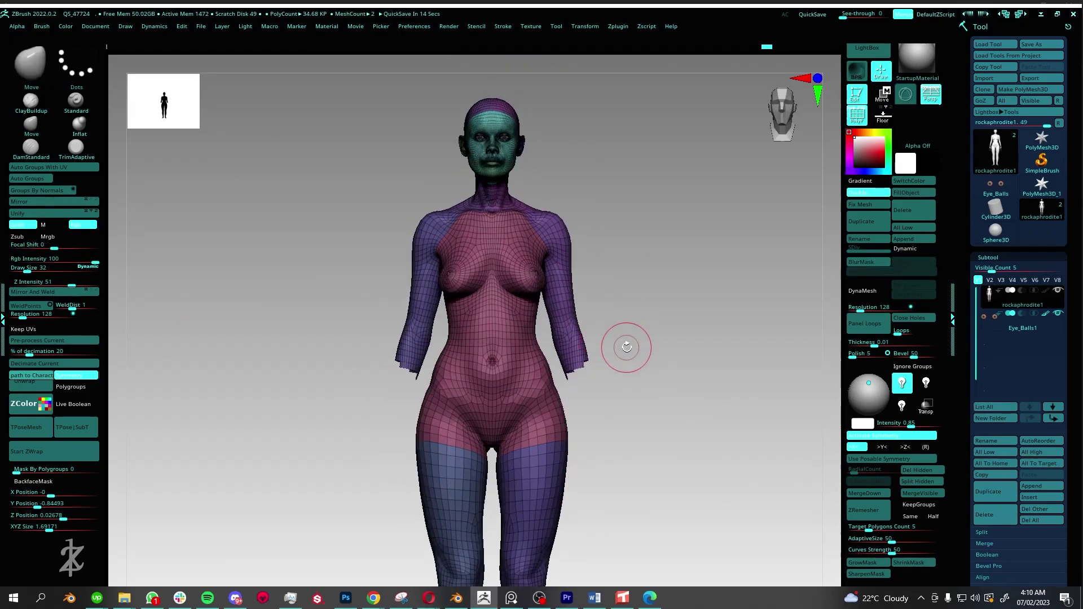
{"action": "mouse_move", "coordinate": [424, 322]}
{"action": "right_mouse_down", "text": "shift"}
{"action": "mouse_move", "coordinate": [580, 280]}
{"action": "mouse_move", "coordinate": [624, 359]}
{"action": "right_mouse_up", "text": "shift"}
Inspect the torso front and back with polygroup colours and wireframe shown, then hidden.
{"action": "right_click_drag", "start_coordinate": [585, 311], "coordinate": [607, 368]}
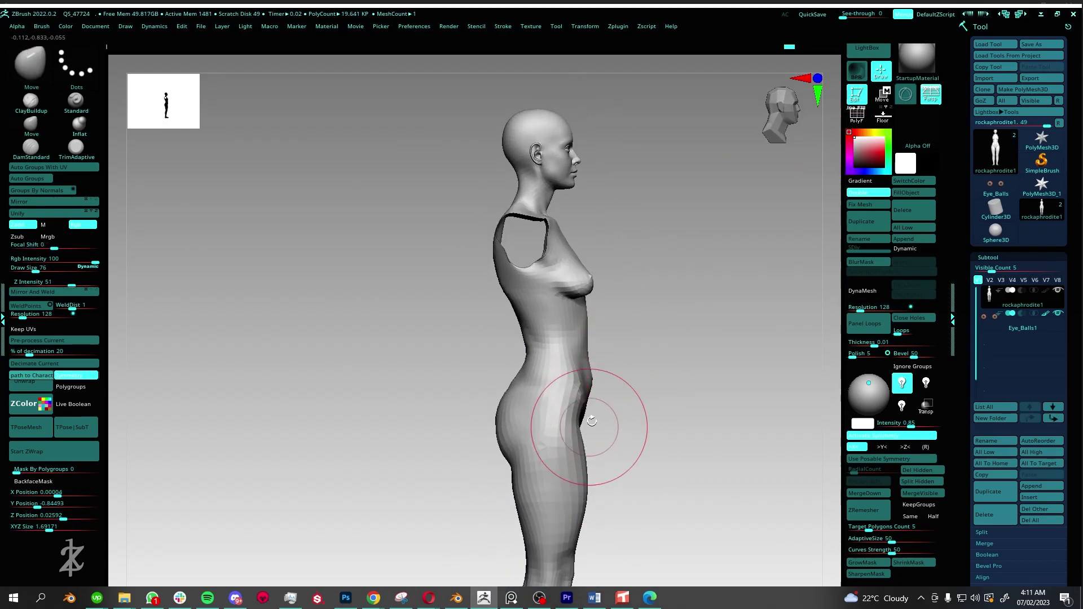
{"action": "mouse_move", "coordinate": [662, 304]}
{"action": "right_mouse_down"}
{"action": "mouse_move", "coordinate": [543, 290]}
{"action": "mouse_move", "coordinate": [513, 326]}
{"action": "mouse_move", "coordinate": [568, 214]}
{"action": "mouse_move", "coordinate": [569, 312]}
{"action": "right_mouse_up"}
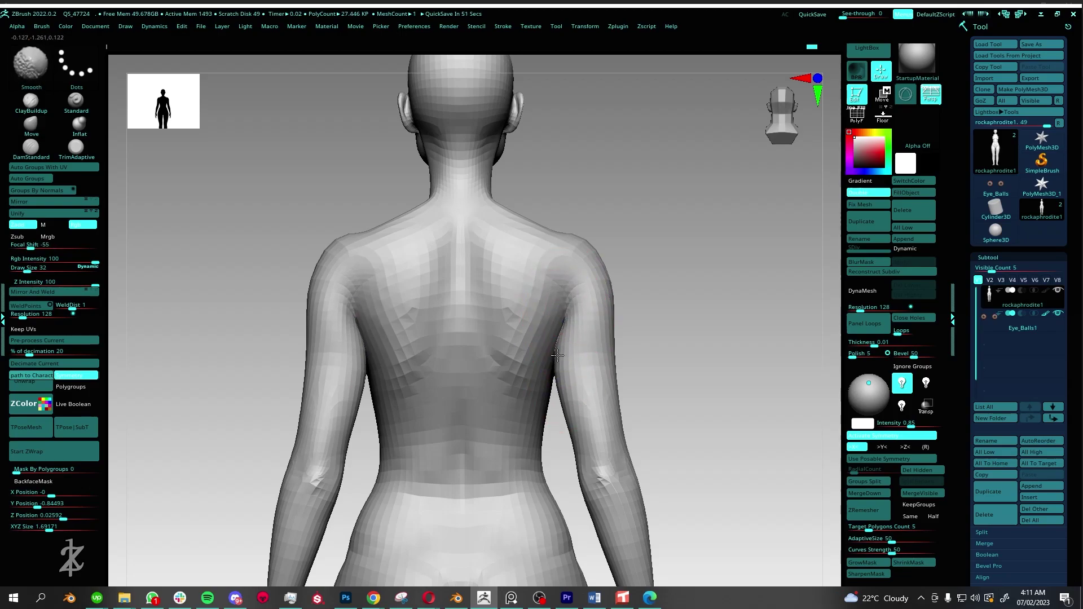
{"action": "right_click_drag", "start_coordinate": [558, 354], "coordinate": [610, 314]}
{"action": "key", "text": "shift+f"}
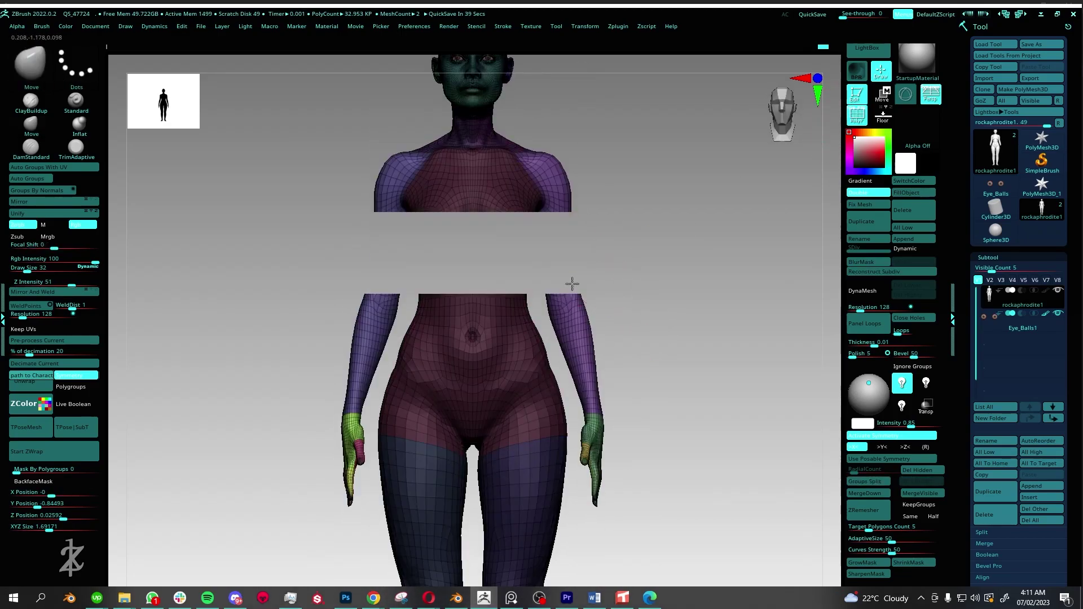
{"action": "right_click_drag", "start_coordinate": [572, 283], "coordinate": [519, 333], "text": "ctrl"}
{"action": "key", "text": "w"}
{"action": "mouse_move", "coordinate": [621, 260]}
{"action": "right_mouse_down"}
{"action": "mouse_move", "coordinate": [670, 258]}
{"action": "mouse_move", "coordinate": [611, 273]}
{"action": "mouse_move", "coordinate": [586, 254]}
{"action": "mouse_move", "coordinate": [602, 244]}
{"action": "mouse_move", "coordinate": [636, 326]}
{"action": "right_mouse_up"}
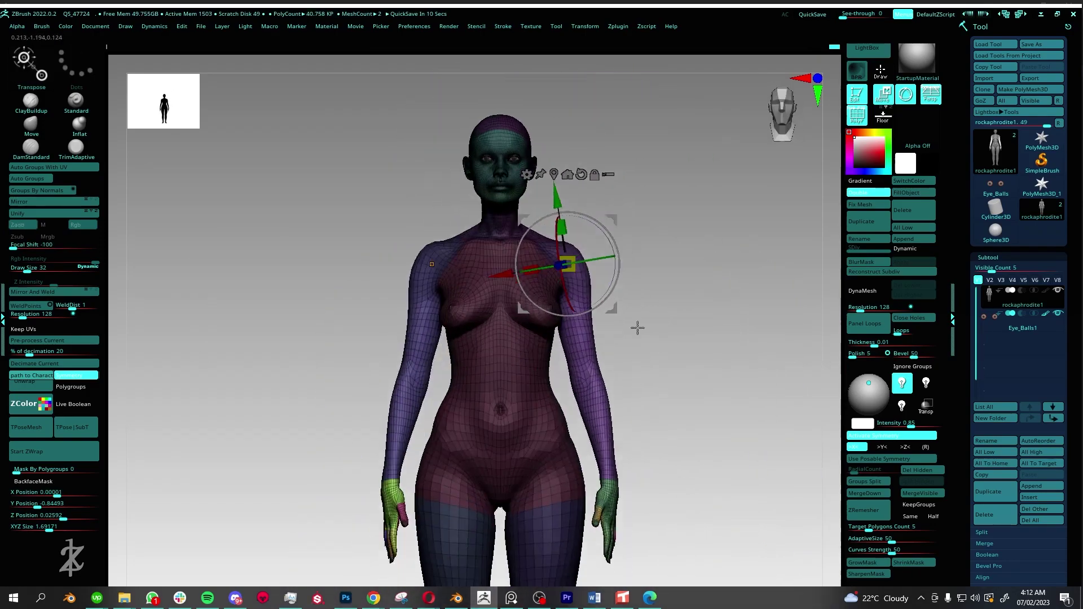
{"action": "key", "text": "shift+f"}
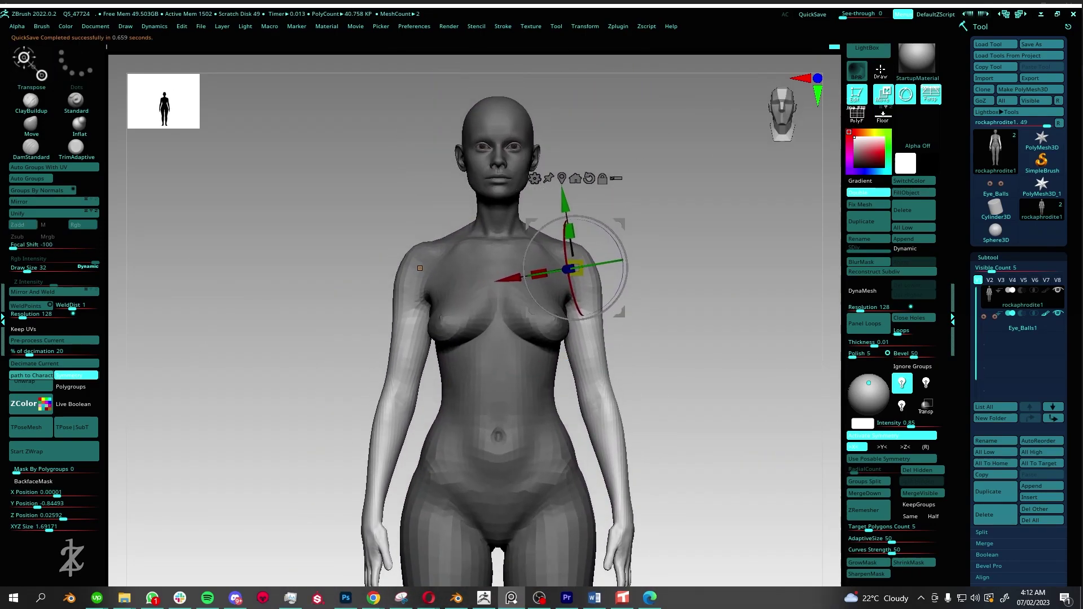
{"action": "key", "text": "q"}
Check both side profiles, undo a stray change, and return to a front view.
{"action": "right_click_drag", "start_coordinate": [420, 268], "coordinate": [663, 252]}
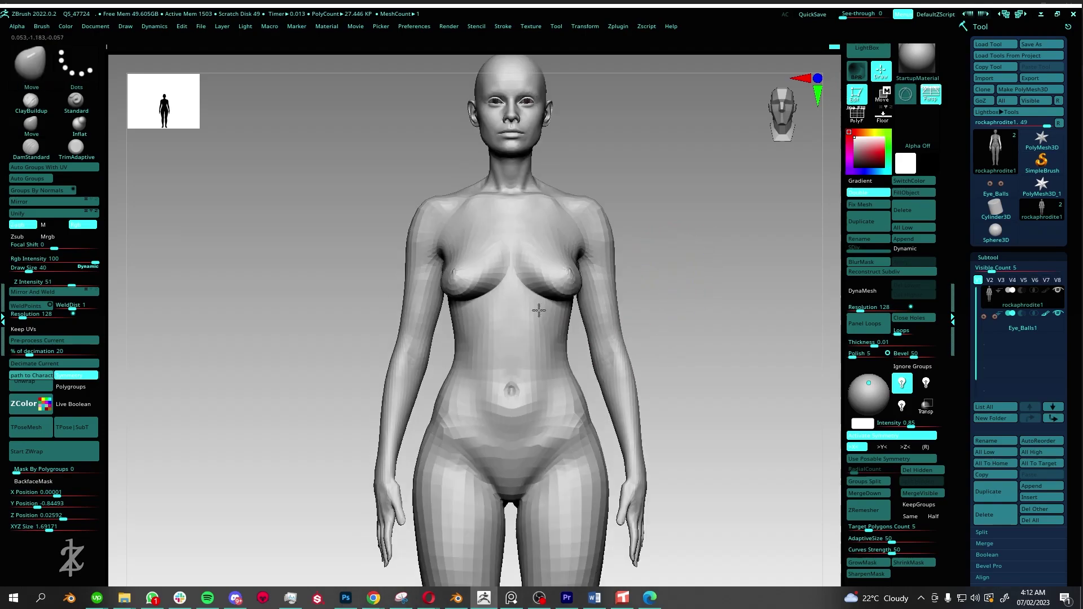
{"action": "right_click_drag", "start_coordinate": [536, 309], "coordinate": [187, 273]}
{"action": "right_click_drag", "start_coordinate": [507, 385], "coordinate": [548, 349], "text": "shift"}
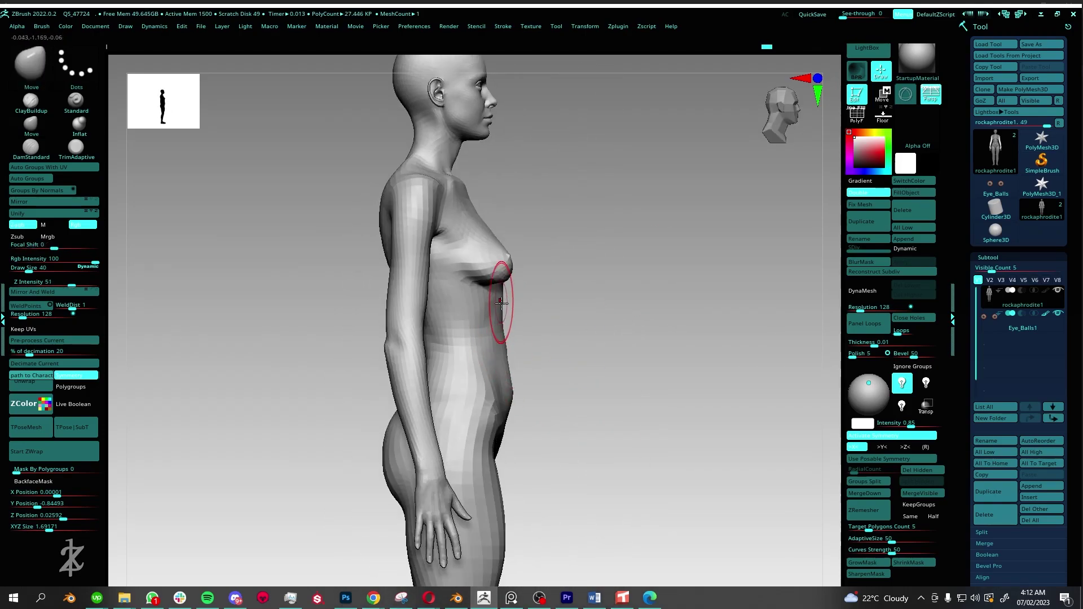
{"action": "key", "text": "ctrl+z"}
{"action": "right_click_drag", "start_coordinate": [605, 369], "coordinate": [566, 372], "text": "shift"}
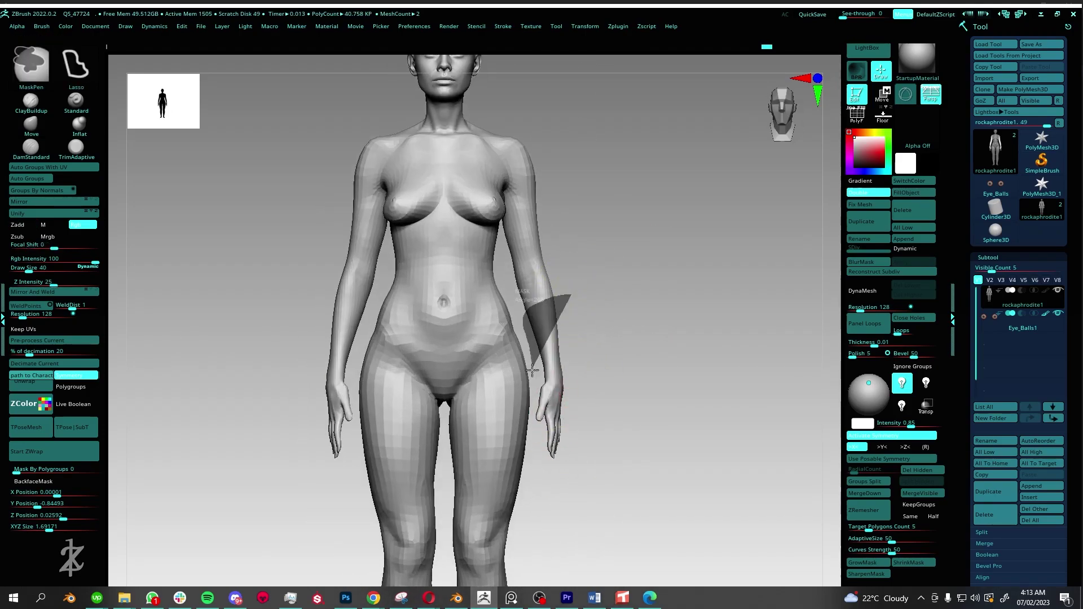
Mask the forearms, invert the mask, reposition them with Move transpose, and clear the mask.
{"action": "left_click_drag", "start_coordinate": [532, 370], "coordinate": [536, 361], "text": "ctrl"}
{"action": "key", "text": "w"}
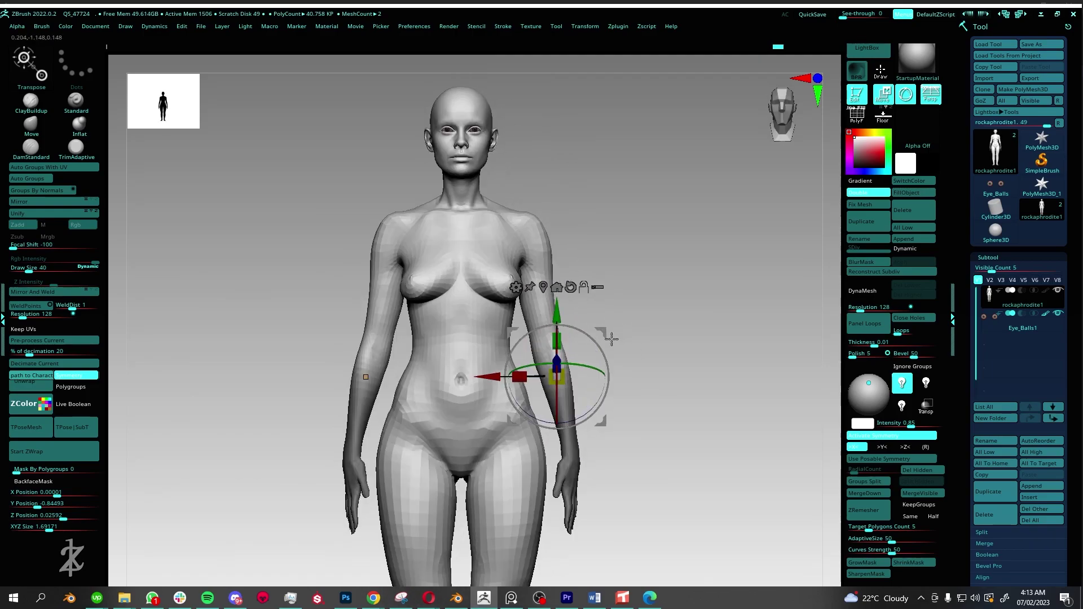
{"action": "left_click", "coordinate": [598, 305], "text": "ctrl"}
{"action": "left_click_drag", "start_coordinate": [598, 305], "coordinate": [624, 301]}
{"action": "right_click_drag", "start_coordinate": [564, 361], "coordinate": [561, 351]}
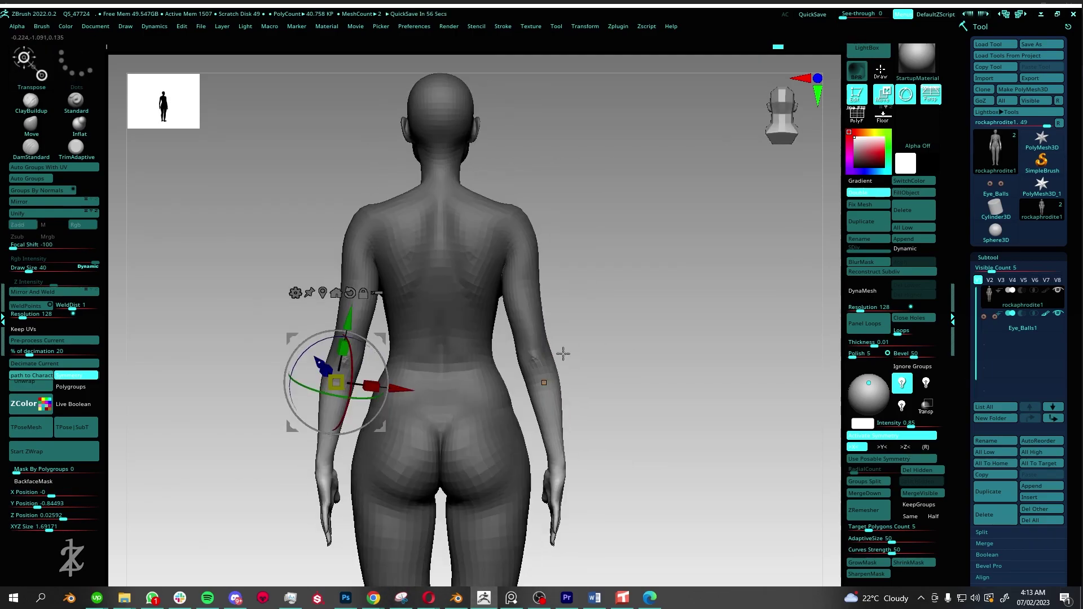
{"action": "key", "text": "q"}
Build up the upper body and back with ClayBuildup, ending on a straight back view.
{"action": "left_click_drag", "start_coordinate": [634, 249], "coordinate": [626, 243], "text": "ctrl"}
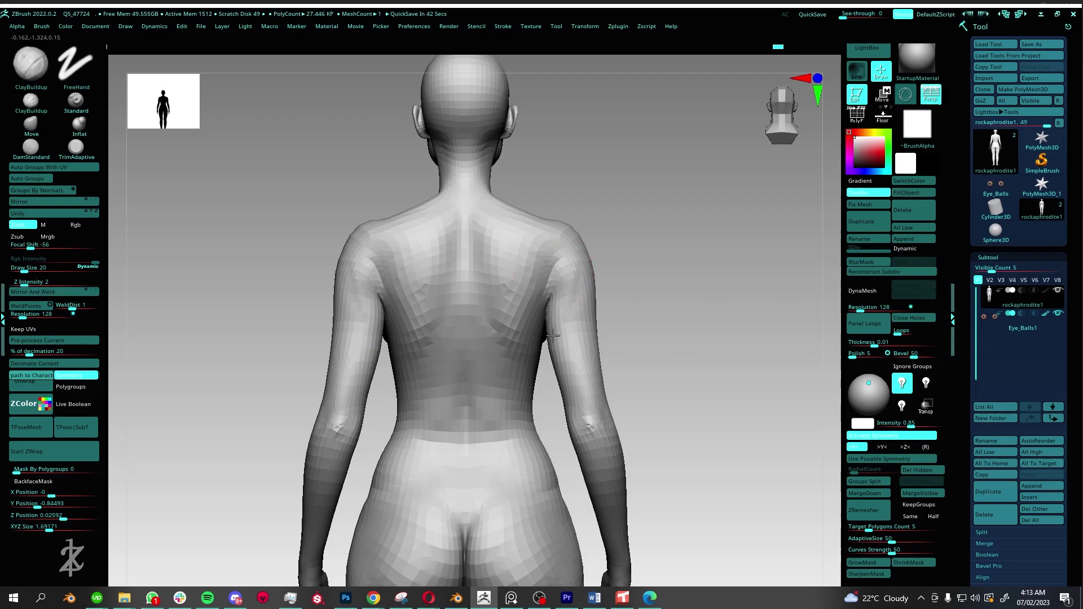
{"action": "mouse_move", "coordinate": [581, 303]}
{"action": "right_mouse_down"}
{"action": "mouse_move", "coordinate": [592, 291]}
{"action": "mouse_move", "coordinate": [569, 303]}
{"action": "mouse_move", "coordinate": [596, 411]}
{"action": "right_mouse_up"}
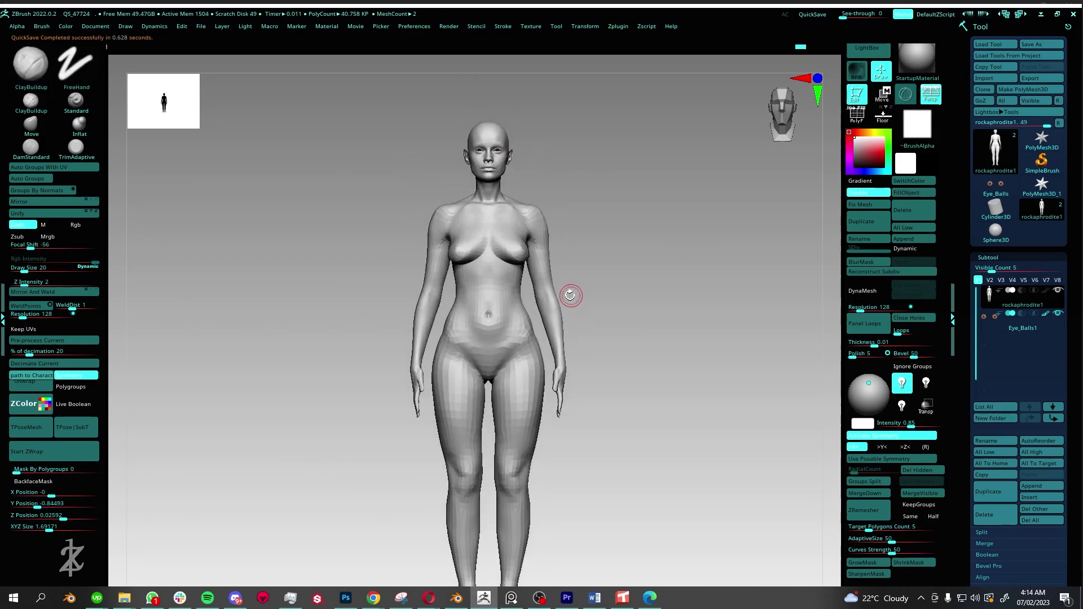
{"action": "right_click_drag", "start_coordinate": [837, 121], "coordinate": [866, 232], "text": "ctrl"}
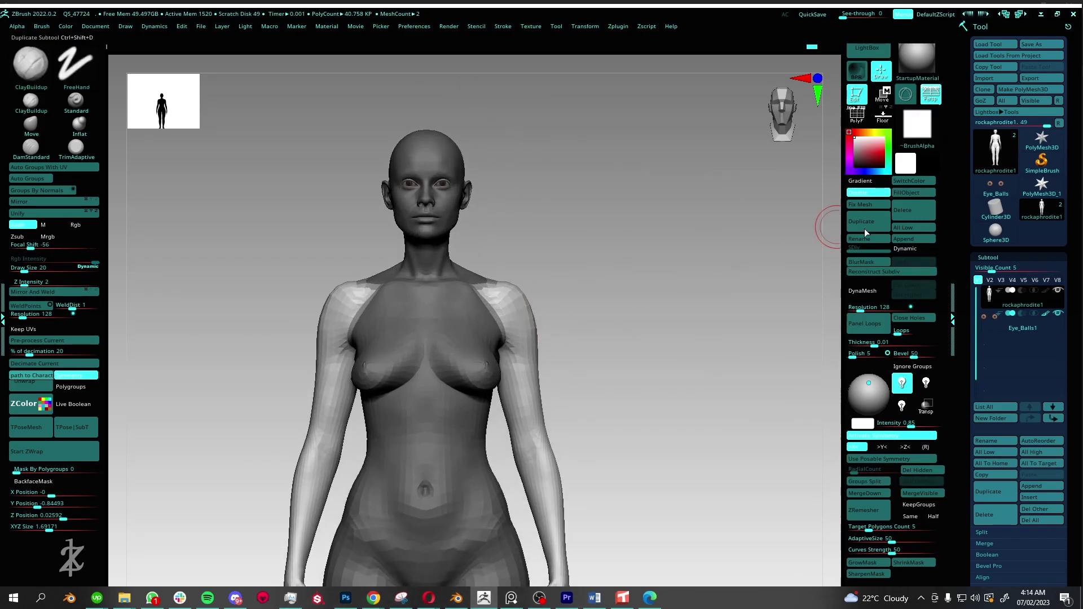
{"action": "right_click_drag", "start_coordinate": [557, 293], "coordinate": [526, 344]}
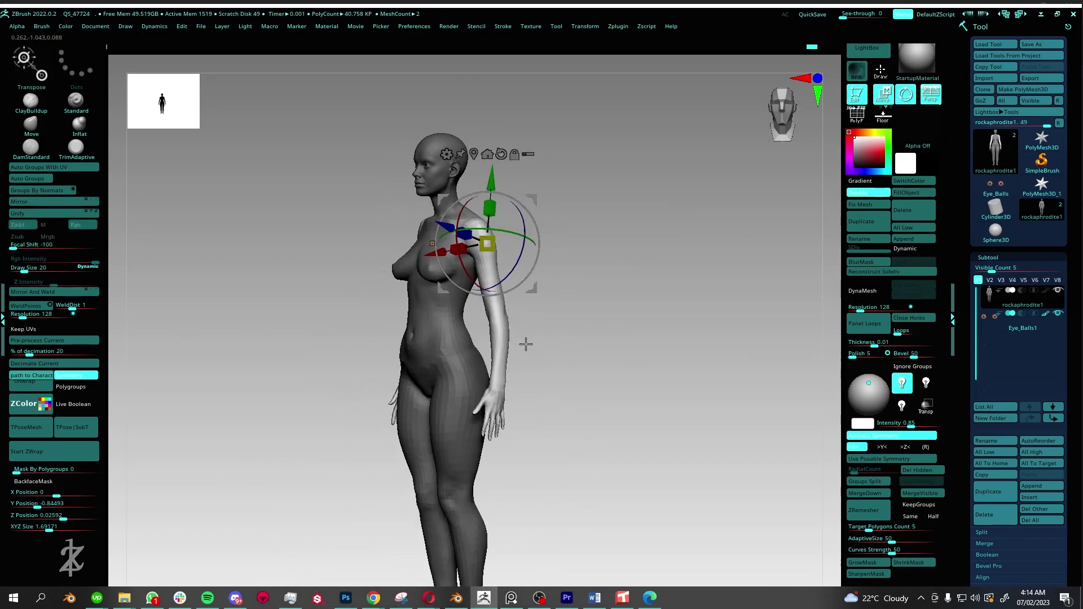
{"action": "left_click", "coordinate": [880, 71]}
{"action": "right_click_drag", "start_coordinate": [705, 198], "coordinate": [600, 267]}
{"action": "key", "text": "q"}
{"action": "mouse_move", "coordinate": [473, 263]}
{"action": "right_mouse_down"}
{"action": "mouse_move", "coordinate": [493, 229]}
{"action": "mouse_move", "coordinate": [564, 295]}
{"action": "right_mouse_up"}
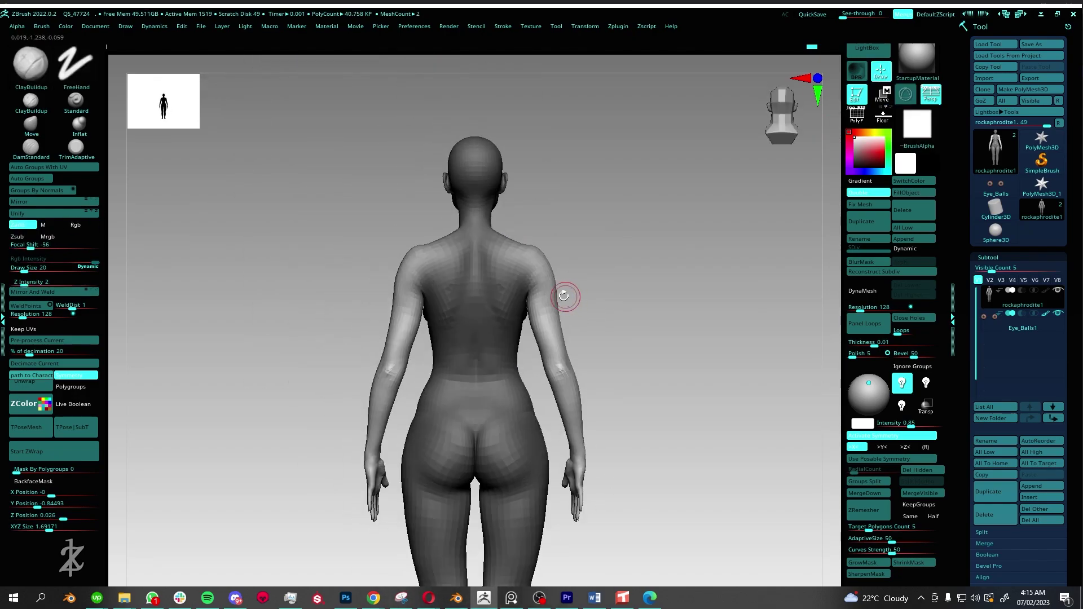